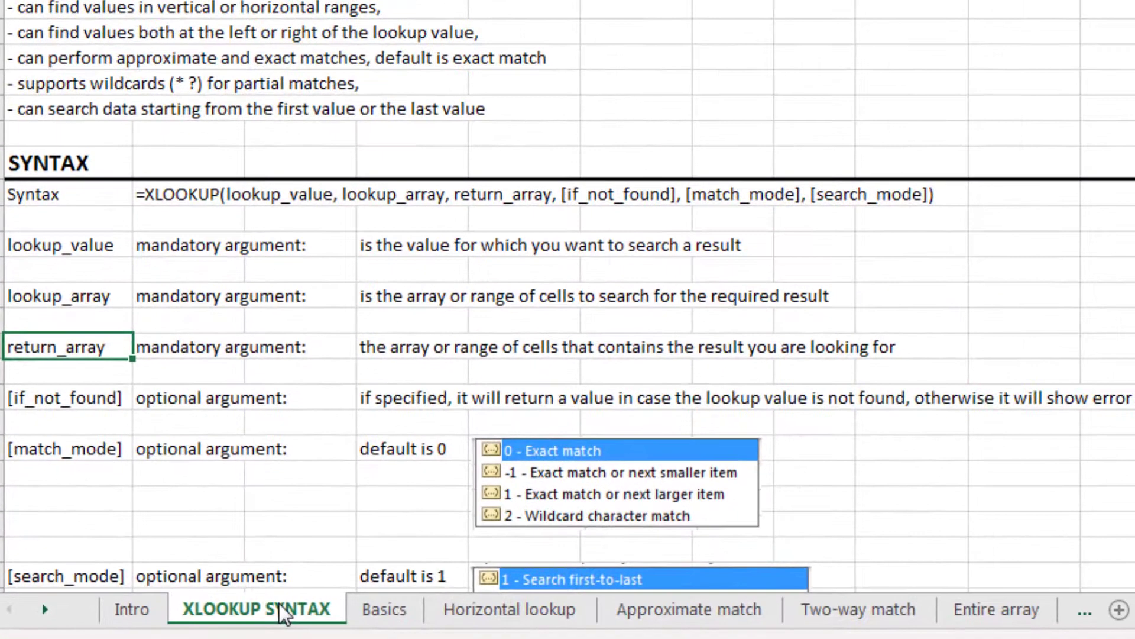
- Review the XLOOKUP arguments on the syntax sheet one by one, from return_array through if_not_found, match_mode and search_mode
{"action": "key", "text": "Down"}
{"action": "key", "text": "Down"}
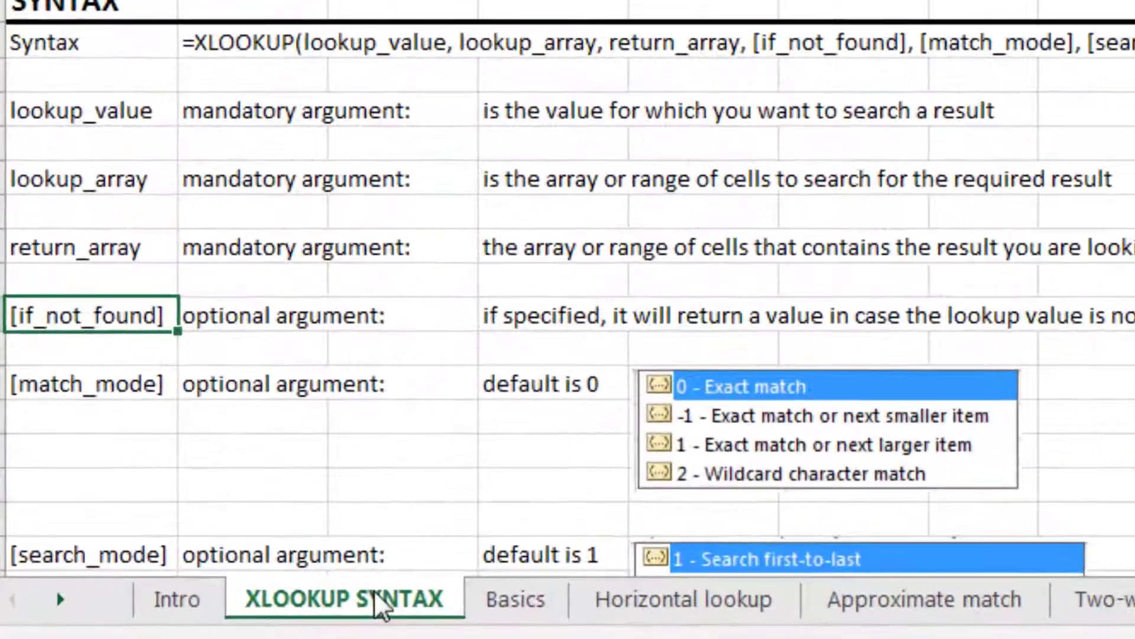
{"action": "key", "text": "Down"}
{"action": "key", "text": "Down"}
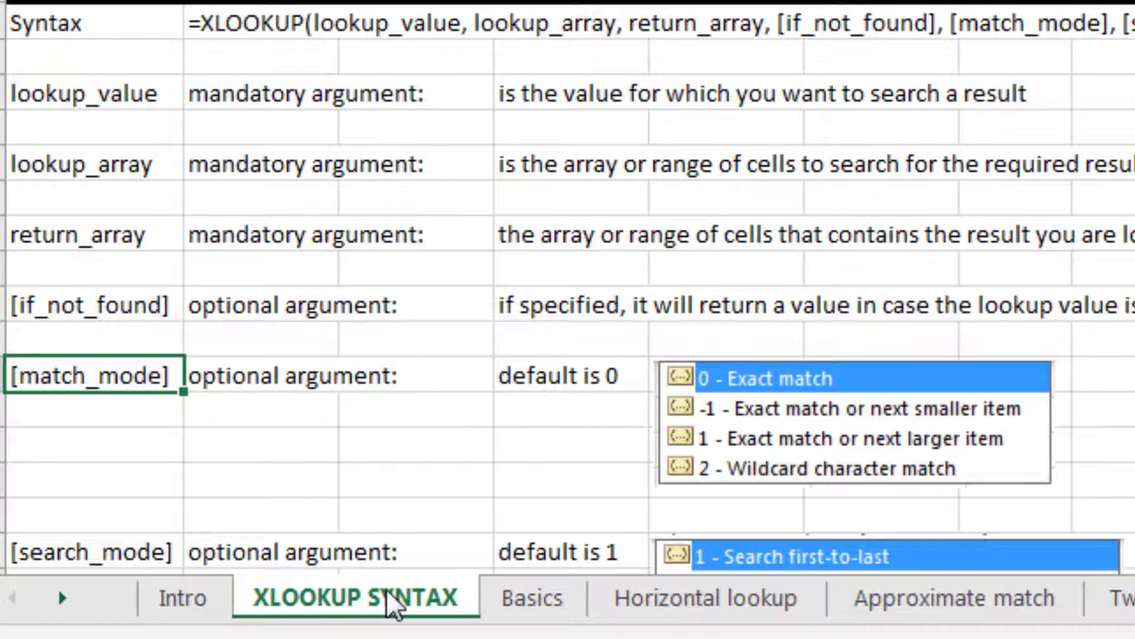
{"action": "key", "text": "Down"}
{"action": "key", "text": "Down"}
{"action": "key", "text": "Down"}
{"action": "key", "text": "Down"}
{"action": "key", "text": "Down"}
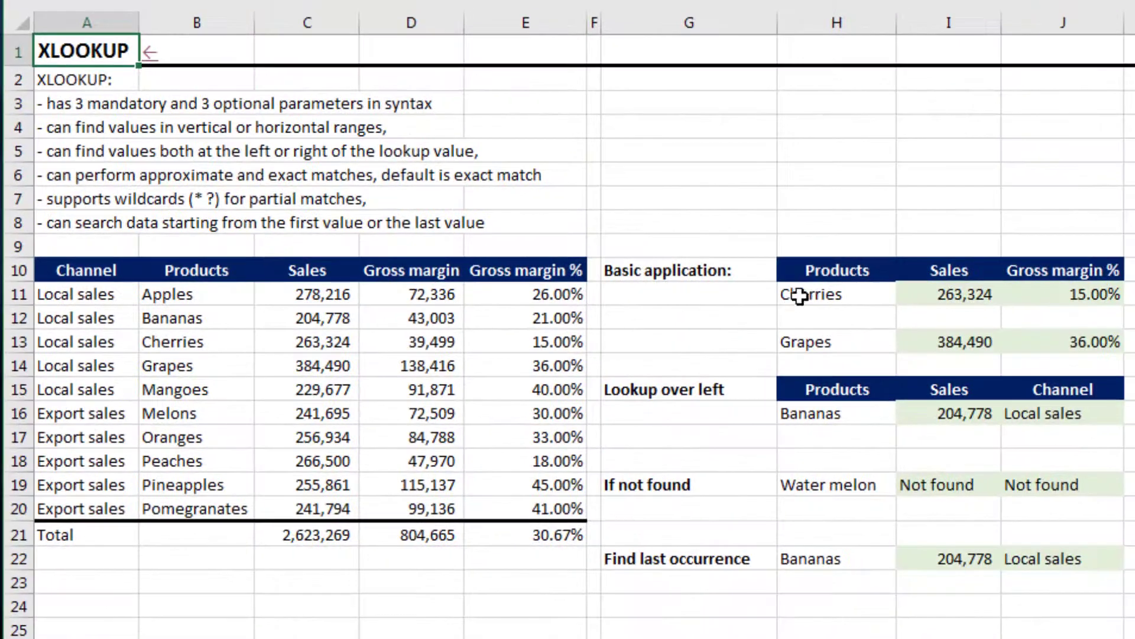
- Inspect the product choices available for the lookup cell H11 in the basic application table, keeping Cherries
{"action": "left_click", "coordinate": [805, 292]}
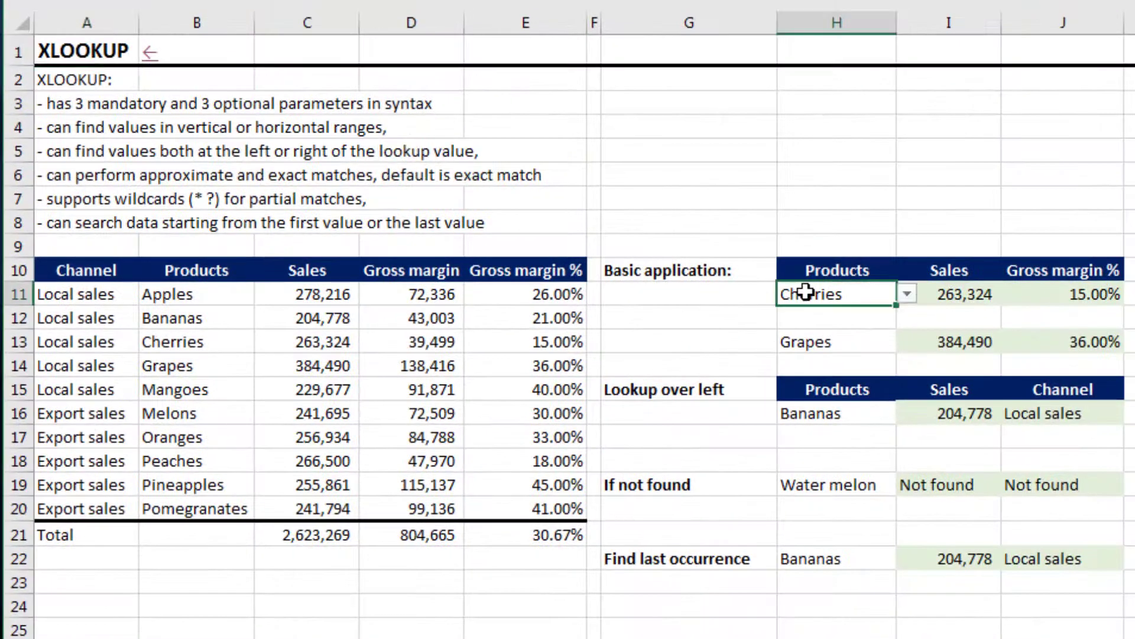
{"action": "left_click", "coordinate": [905, 298]}
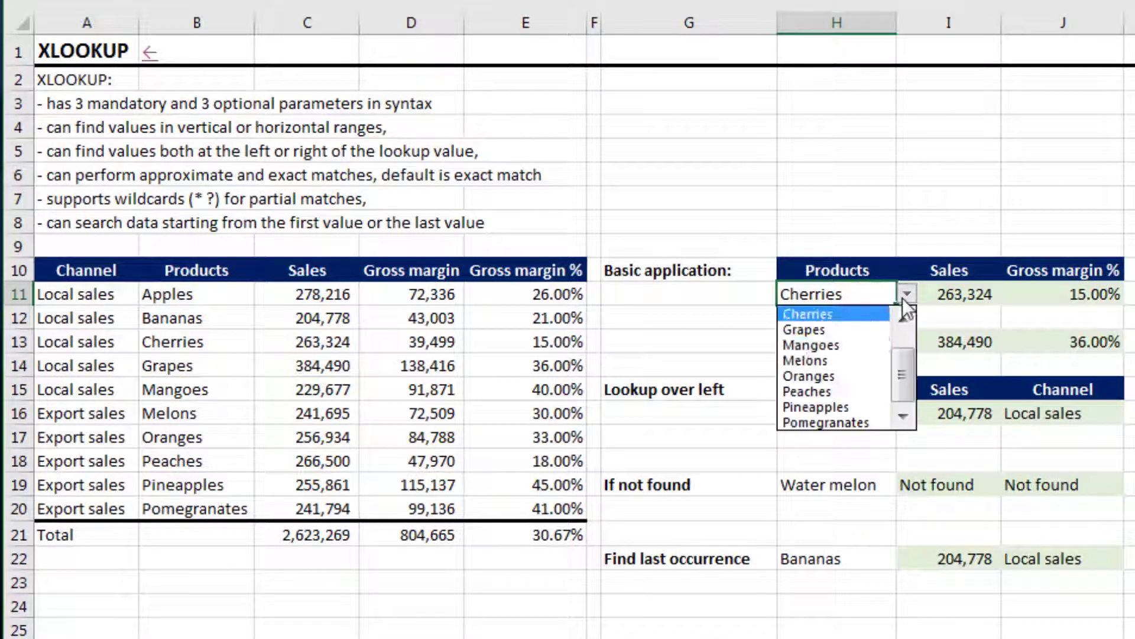
{"action": "left_click", "coordinate": [847, 296]}
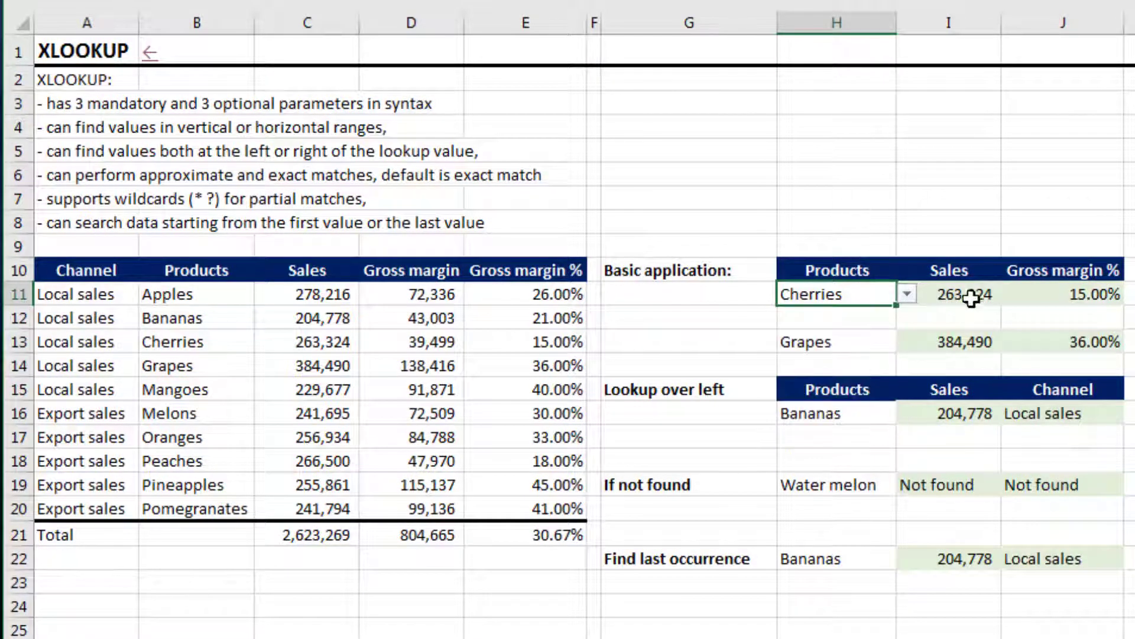
{"action": "left_click", "coordinate": [1075, 185]}
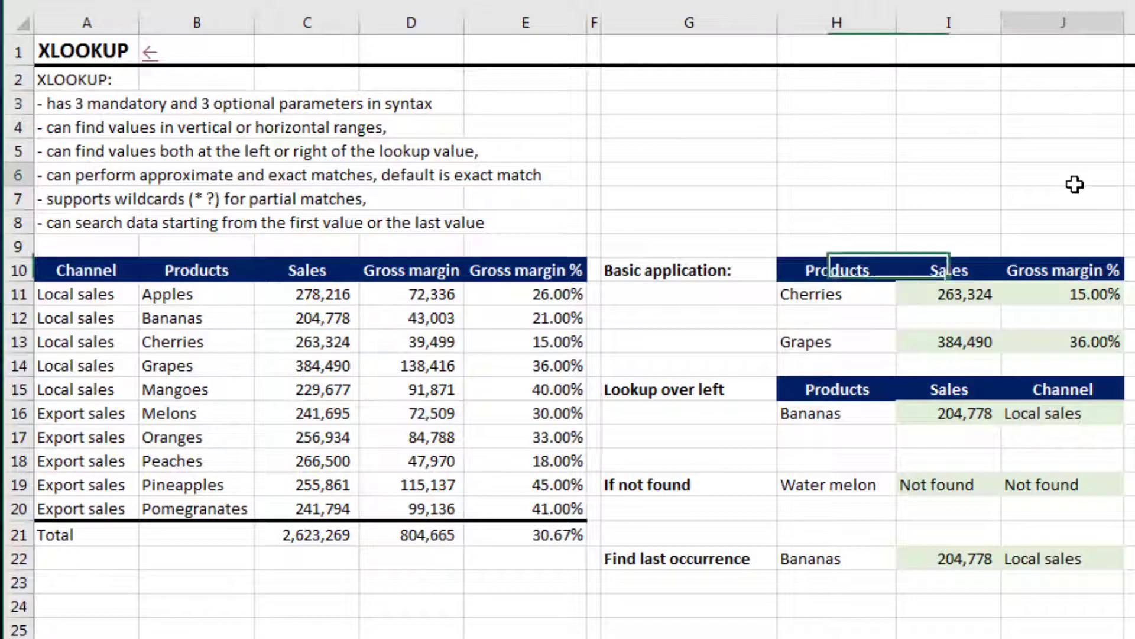
- Clear the existing Sales and Gross margin % results for Cherries in I11 and J11
{"action": "left_click", "coordinate": [957, 302]}
{"action": "key", "text": "Delete"}
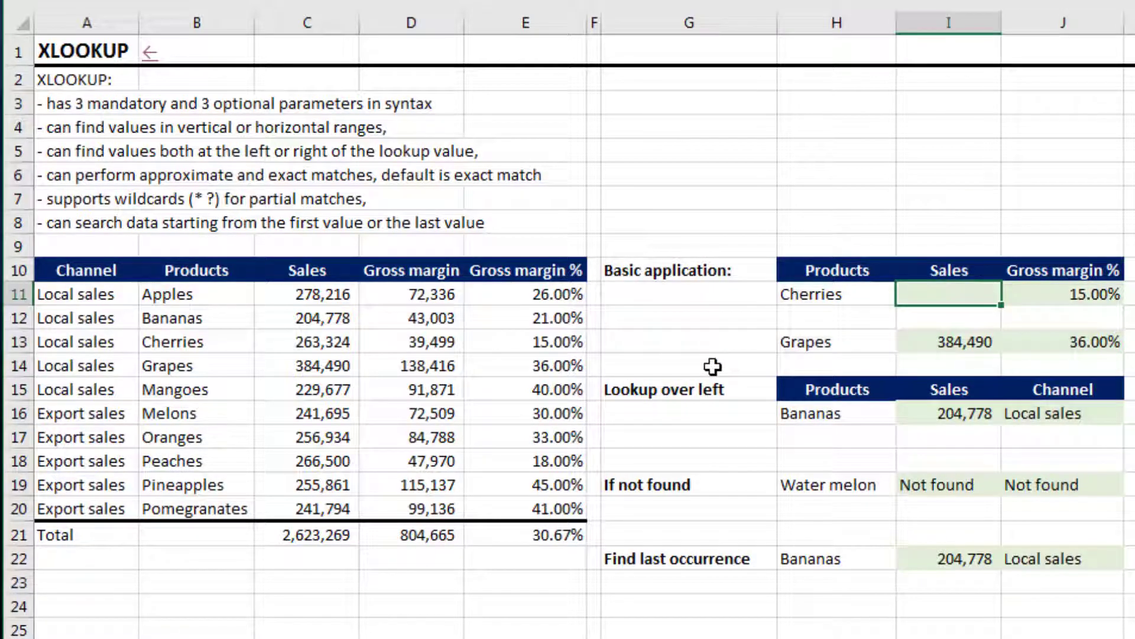
{"action": "key", "text": "Right"}
{"action": "key", "text": "Delete"}
- Start an XLOOKUP formula in I11 with the product cell H11 as the lookup value
{"action": "key", "text": "Left"}
{"action": "type", "text": "=XL"}
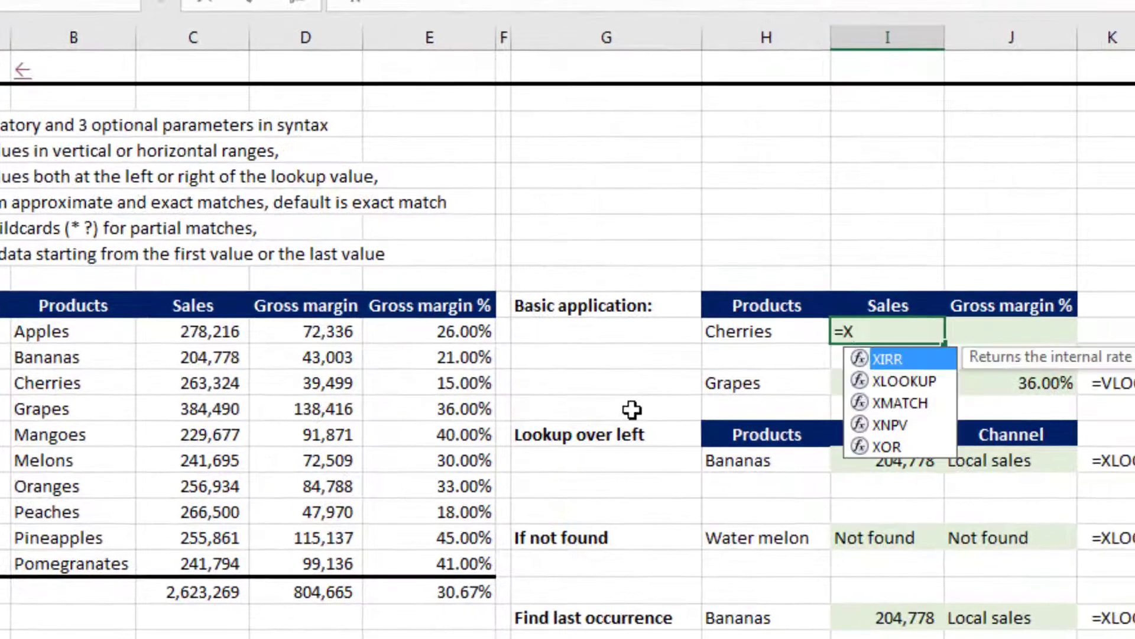
{"action": "key", "text": "Tab"}
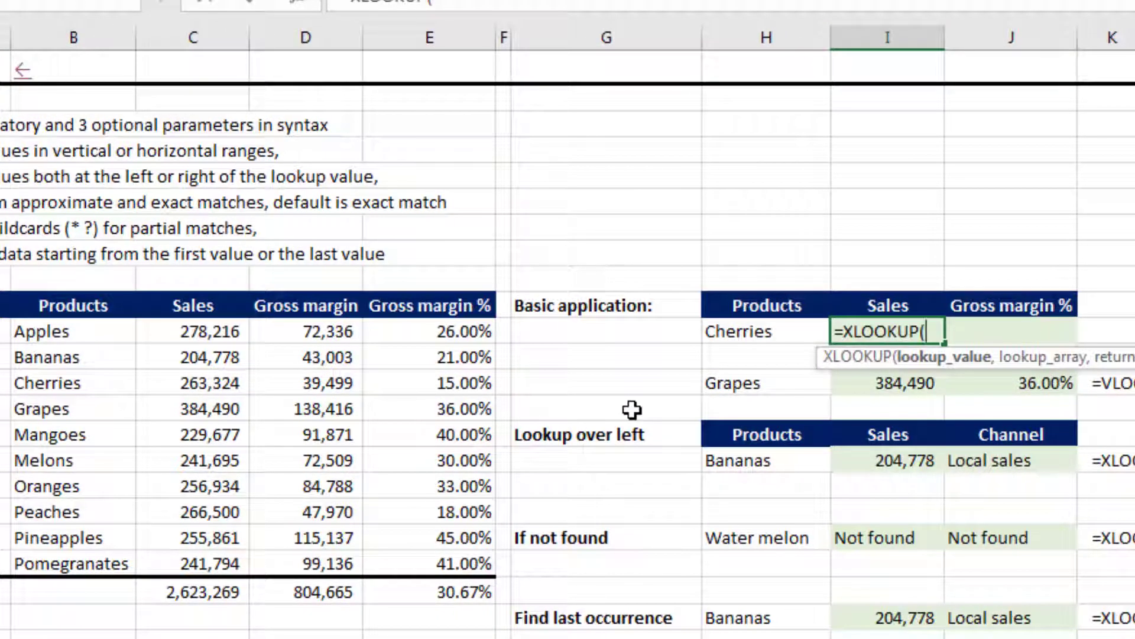
{"action": "key", "text": "Left"}
{"action": "type", "text": ","}
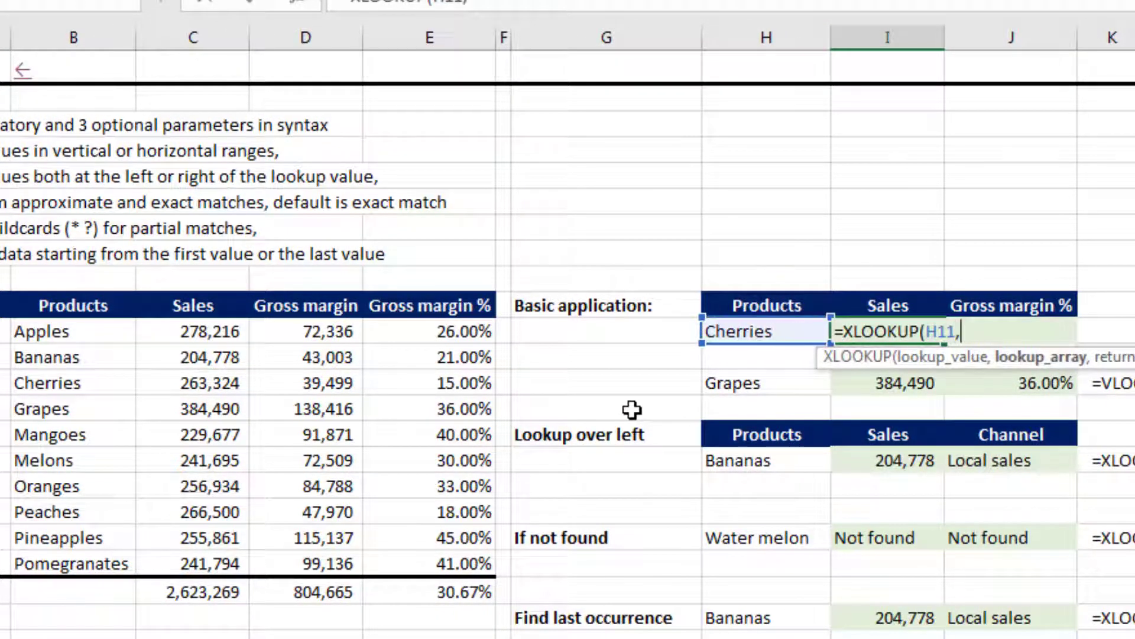
- Set the Products range B11:B20 as the lookup array of the XLOOKUP formula in I11
{"action": "key", "text": "Left"}
{"action": "key", "text": "Left"}
{"action": "key", "text": "Left"}
{"action": "key", "text": "Left"}
{"action": "key", "text": "Left"}
{"action": "key", "text": "Left"}
{"action": "key", "text": "Left"}
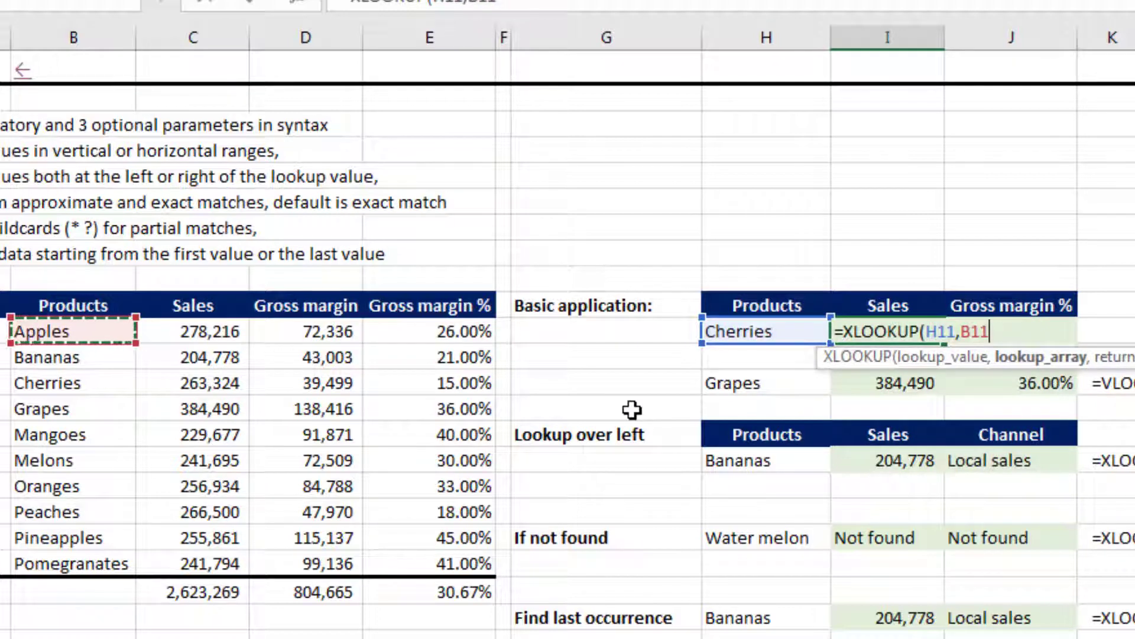
{"action": "key", "text": "ctrl+shift+Down"}
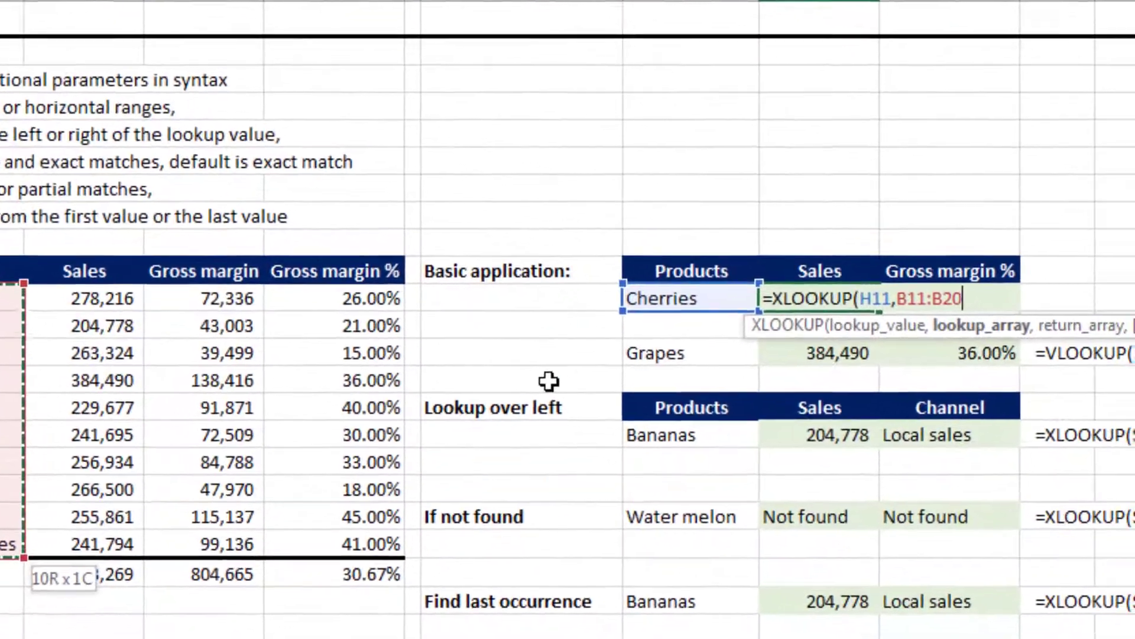
{"action": "type", "text": ","}
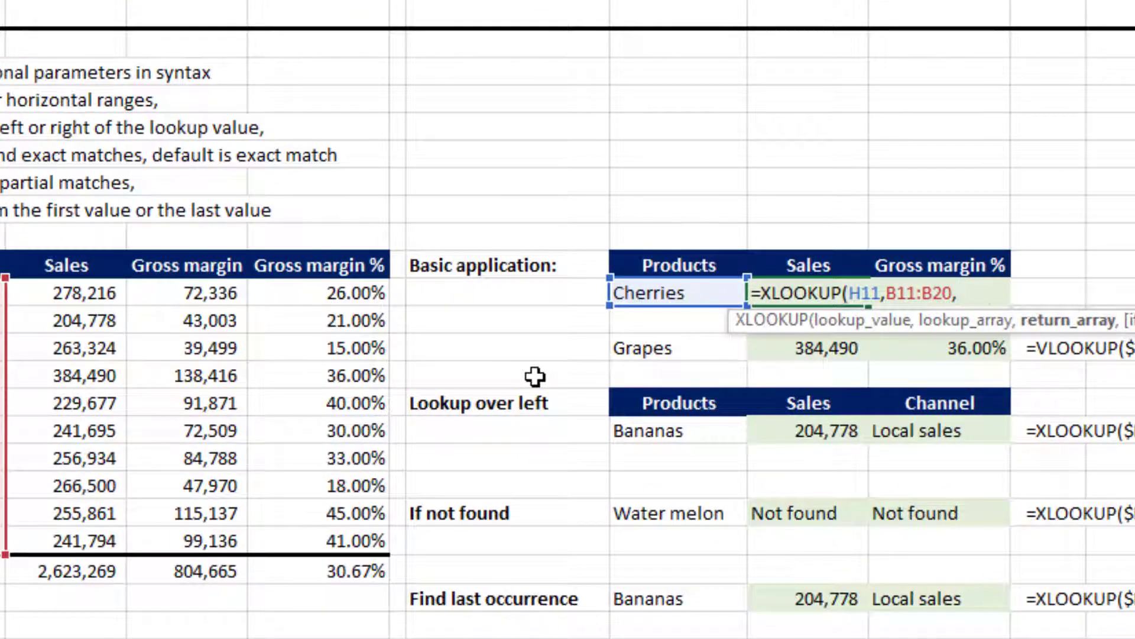
- Use the Sales range C11:C20 as the return array, complete the formula in I11 and check it against the Cherries row
{"action": "key", "text": "Left"}
{"action": "key", "text": "Left"}
{"action": "key", "text": "Left"}
{"action": "key", "text": "Left"}
{"action": "key", "text": "Left"}
{"action": "key", "text": "Left"}
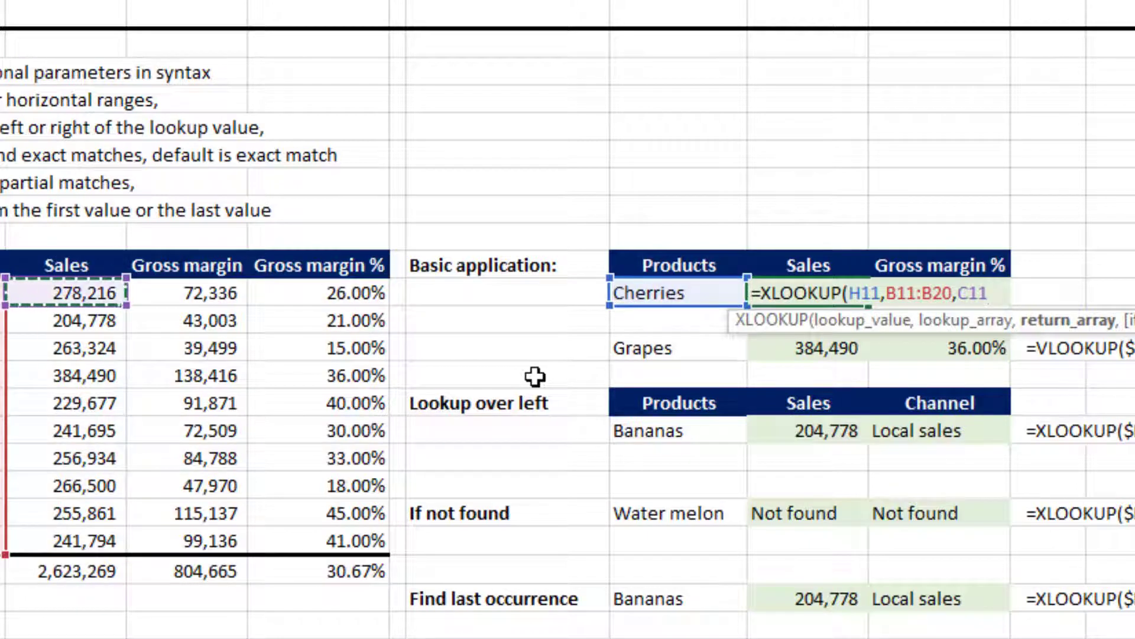
{"action": "key", "text": "ctrl+shift+Down"}
{"action": "key", "text": "shift+Up"}
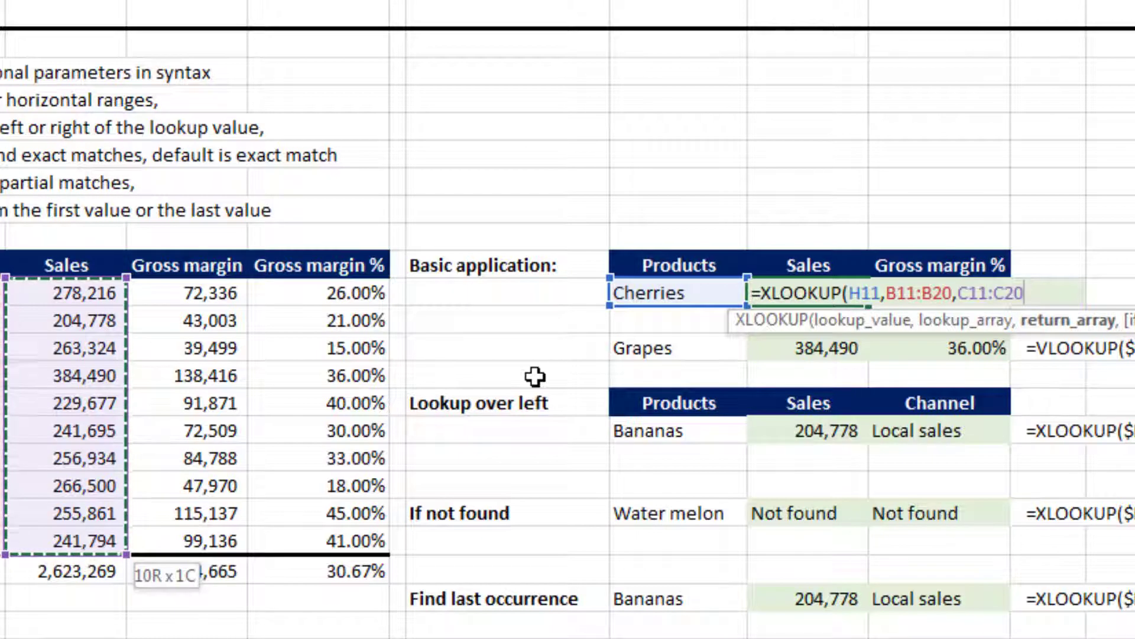
{"action": "type", "text": ")"}
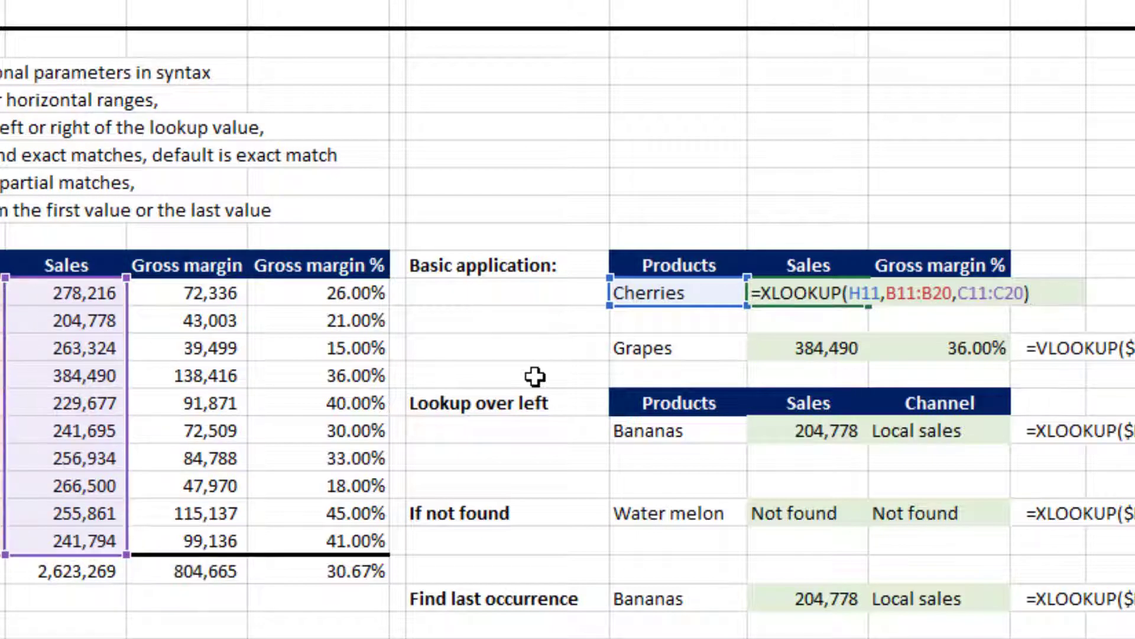
{"action": "key", "text": "Return"}
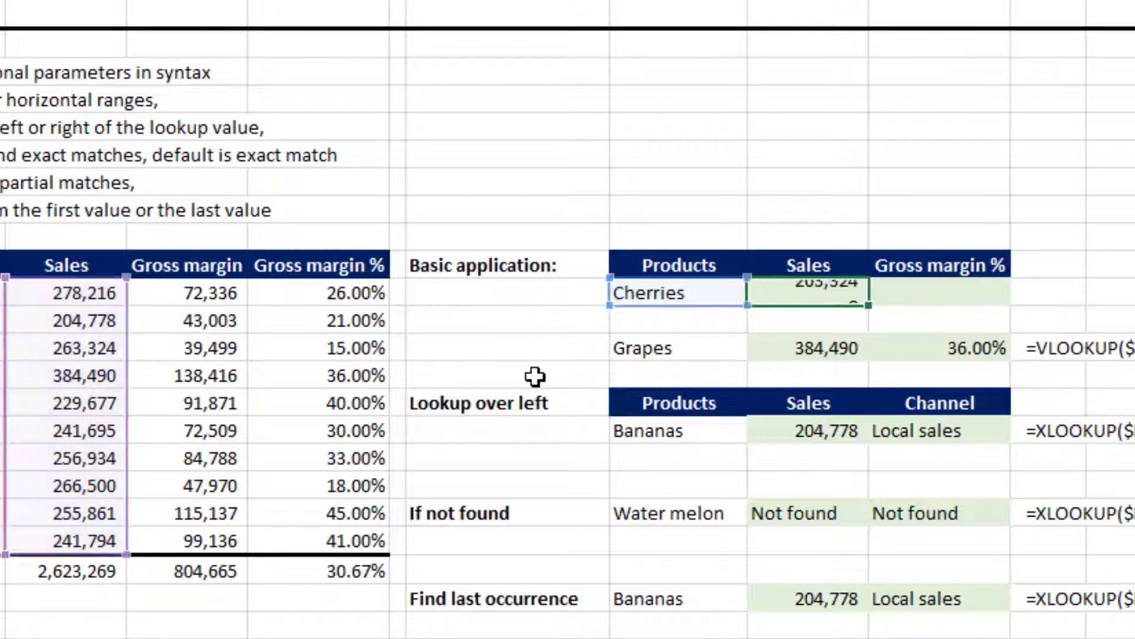
{"action": "key", "text": "Up"}
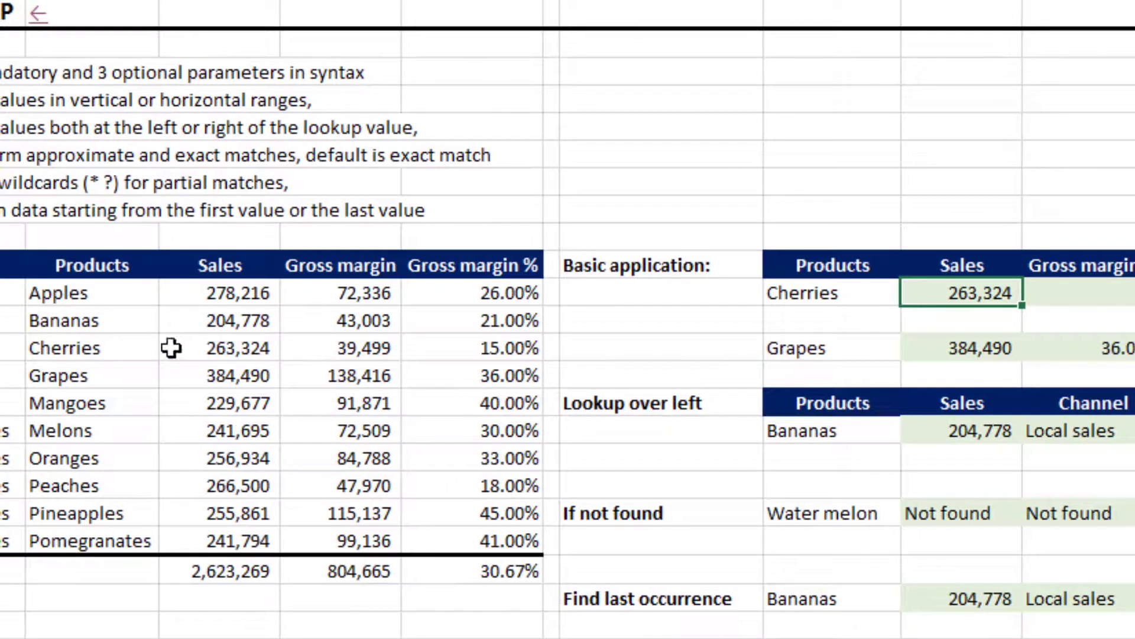
{"action": "left_click", "coordinate": [180, 348]}
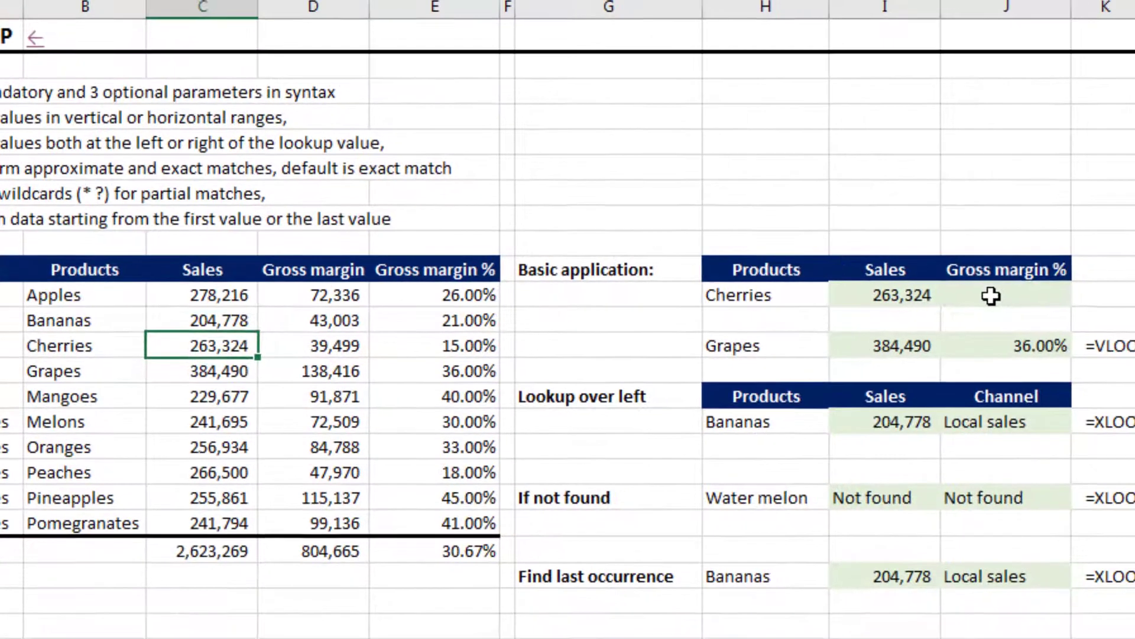
- Start an XLOOKUP formula in the Gross margin % cell J11 with H11 as the lookup value
{"action": "left_click", "coordinate": [1094, 293]}
{"action": "type", "text": "="}
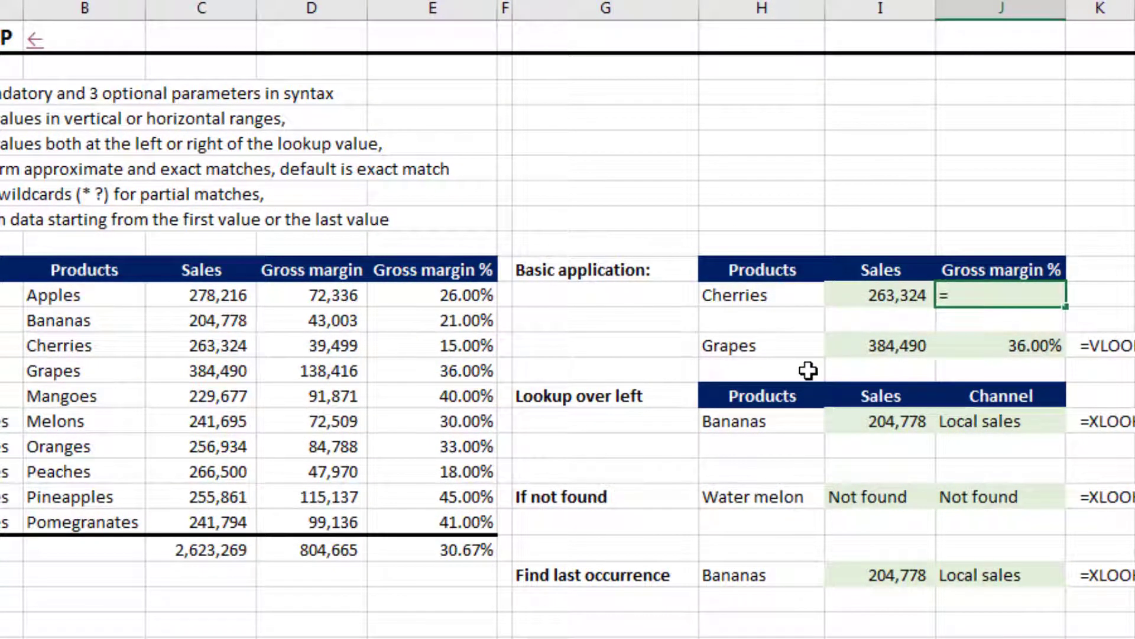
{"action": "type", "text": "XL"}
{"action": "key", "text": "Tab"}
{"action": "key", "text": "Left"}
{"action": "key", "text": "Left"}
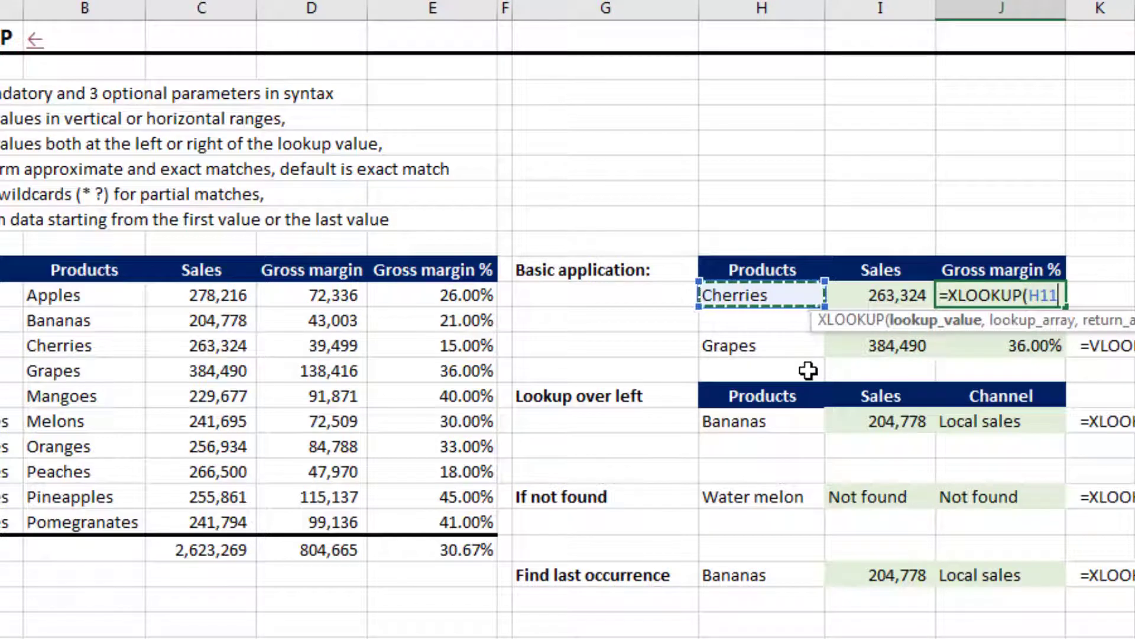
- Set the Products range B11:B20 as the lookup array of the XLOOKUP formula in J11
{"action": "type", "text": ","}
{"action": "key", "text": "ctrl+Left"}
{"action": "key", "text": "ctrl+Left"}
{"action": "key", "text": "ctrl+Left"}
{"action": "key", "text": "ctrl+Left"}
{"action": "key", "text": "Right"}
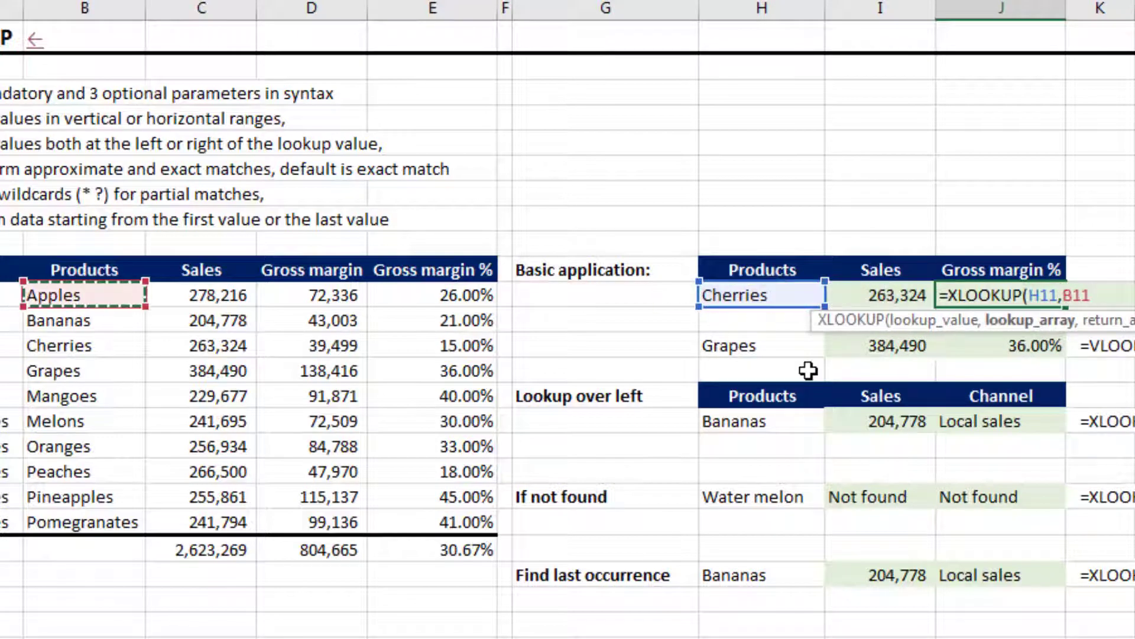
{"action": "key", "text": "ctrl+shift+Down"}
{"action": "type", "text": ","}
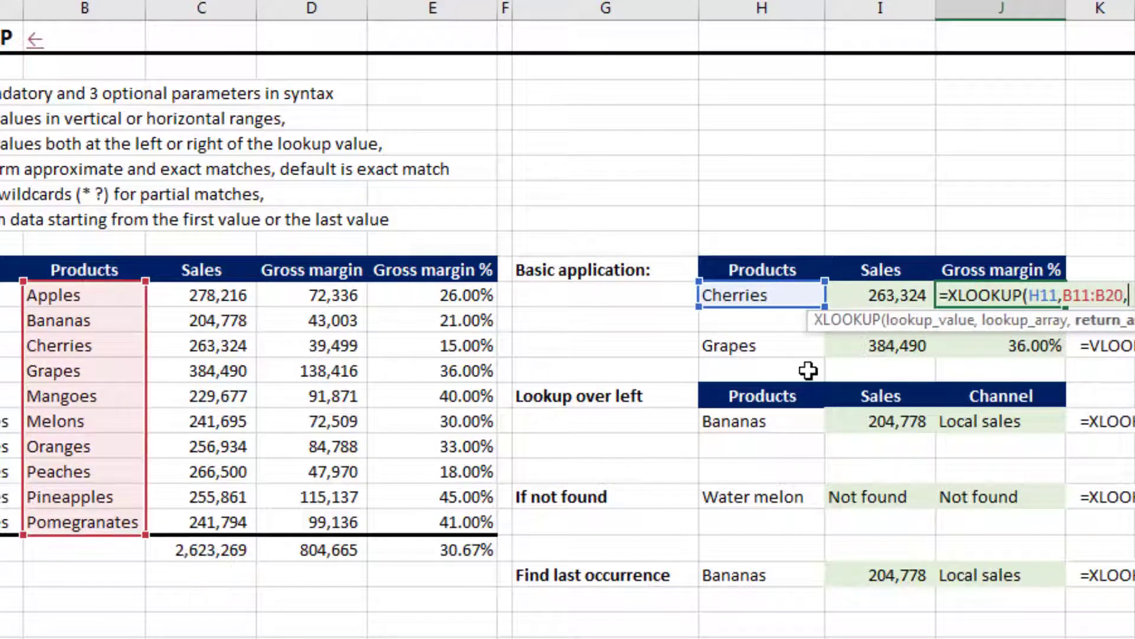
- Use the Gross margin % range E11:E20 as the return array, complete the formula in J11 and check it against the Cherries row
{"action": "key", "text": "Left"}
{"action": "key", "text": "ctrl+Left"}
{"action": "key", "text": "ctrl+Left"}
{"action": "key", "text": "ctrl+shift+Down"}
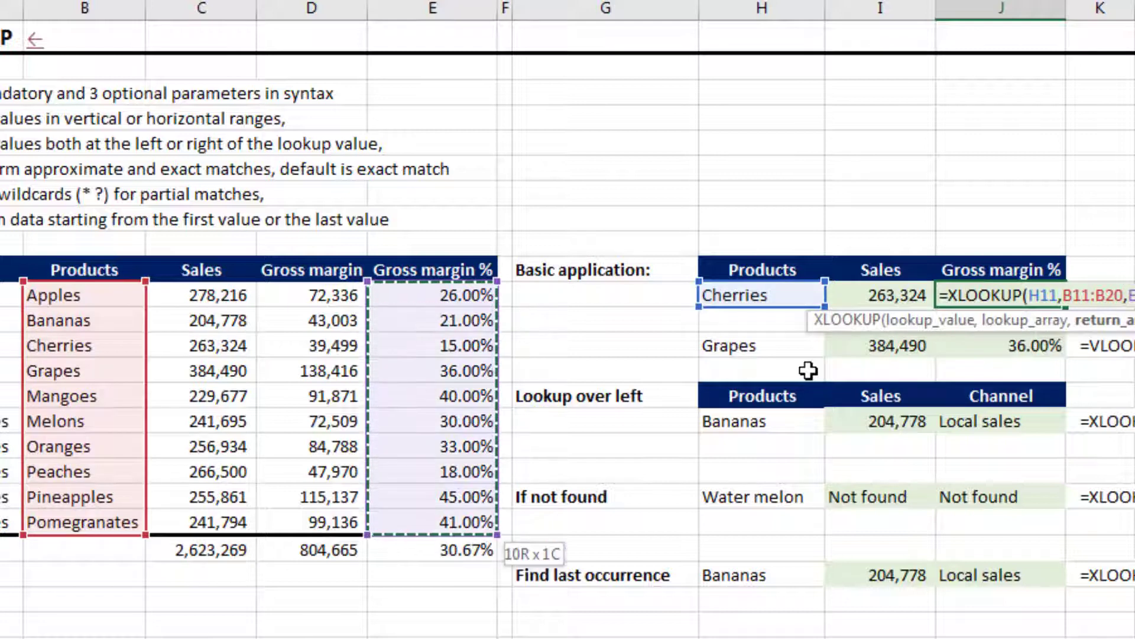
{"action": "key", "text": "Return"}
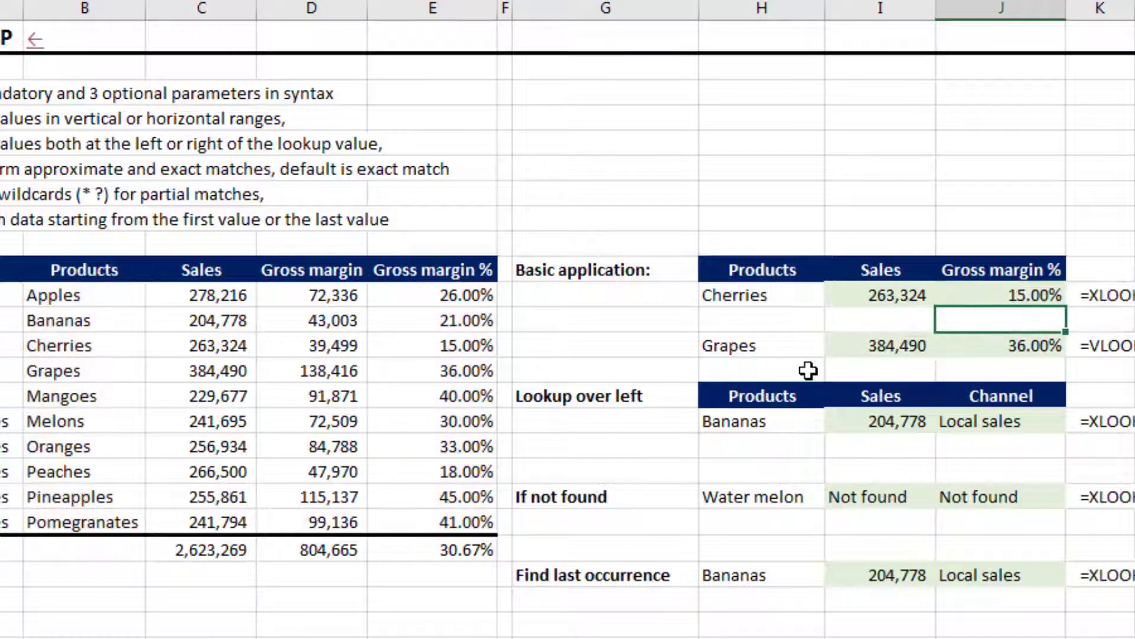
{"action": "key", "text": "Up"}
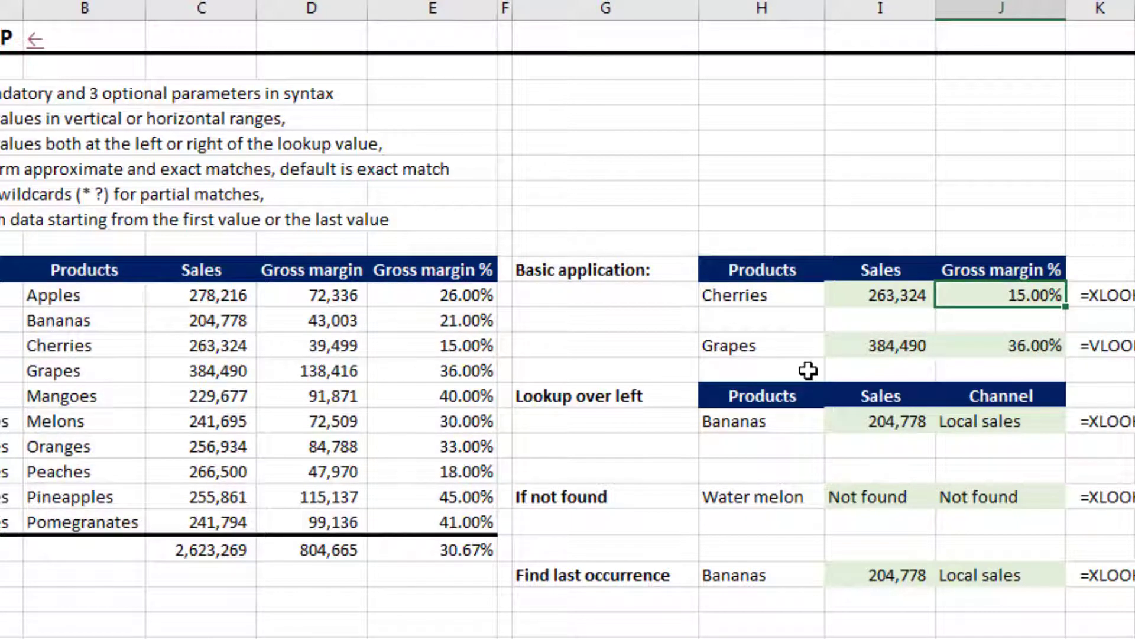
{"action": "left_click", "coordinate": [461, 354]}
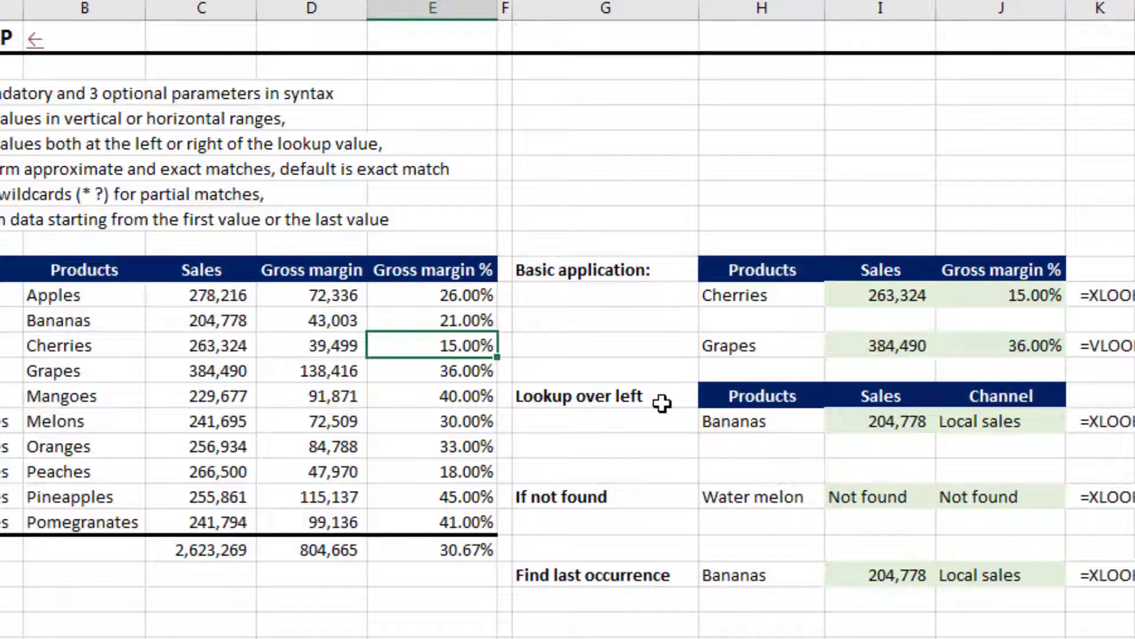
- Clear the existing Sales and Gross margin % results for Grapes in I13:J13
{"action": "left_click", "coordinate": [896, 342]}
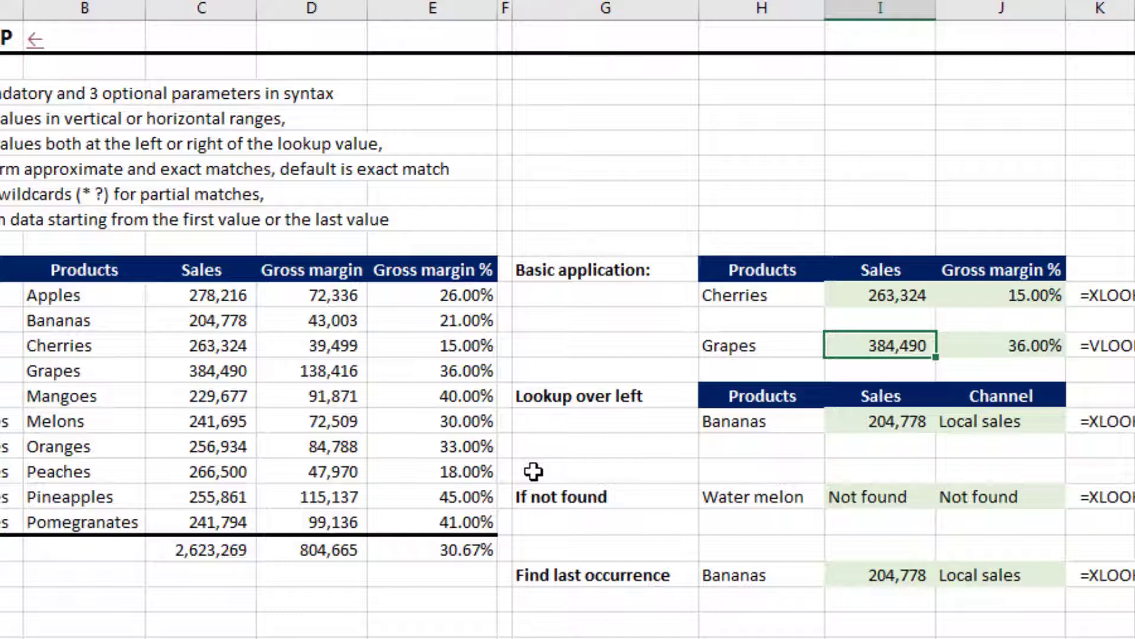
{"action": "key", "text": "shift+Right"}
{"action": "key", "text": "Delete"}
{"action": "key", "text": "shift+Left"}
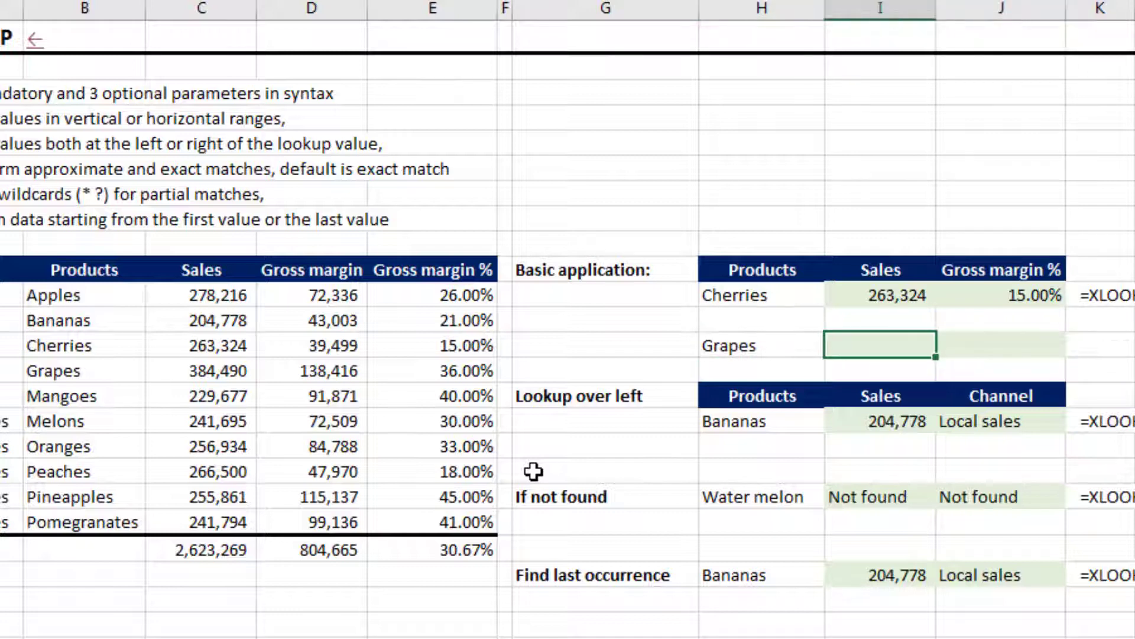
- Start a VLOOKUP formula in I13 with the product cell H13 as the lookup value
{"action": "type", "text": "=VLOOKUP("}
{"action": "key", "text": "Left"}
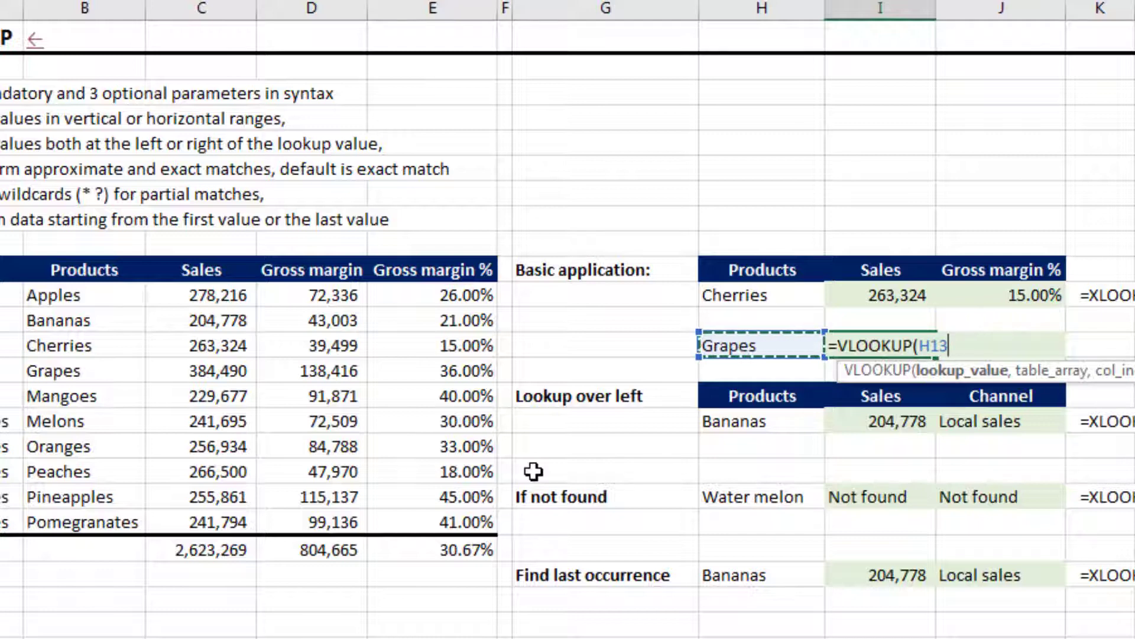
{"action": "type", "text": ","}
- Set the VLOOKUP table array in I13 to the absolute range $B$11:$E$20, covering Products through Gross margin %
{"action": "key", "text": "Left"}
{"action": "key", "text": "Home"}
{"action": "key", "text": "Up"}
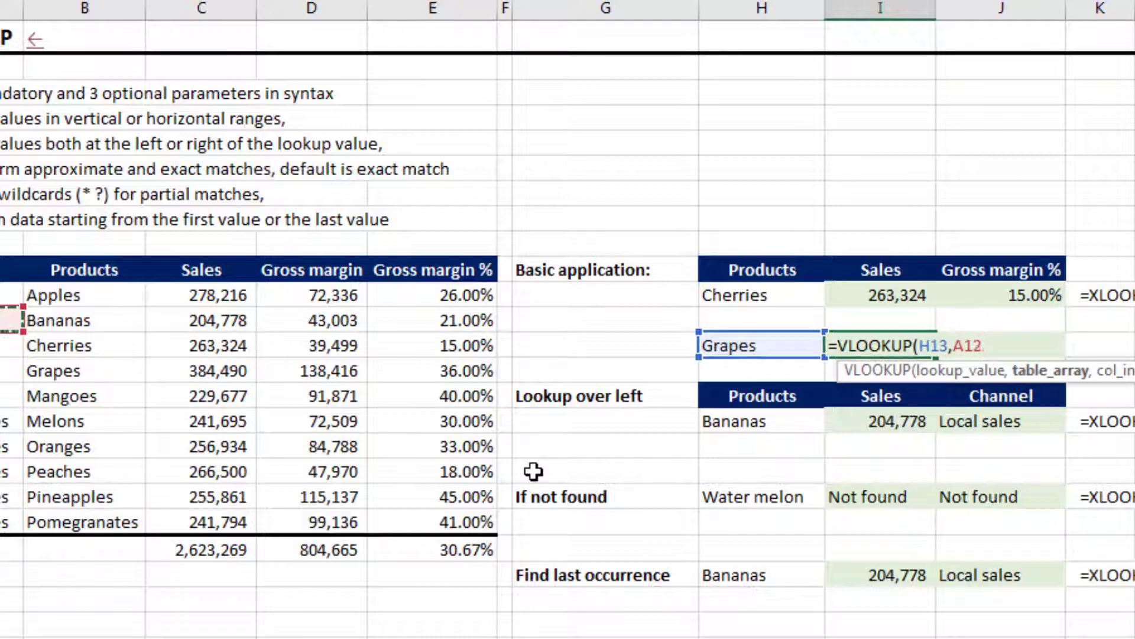
{"action": "key", "text": "Up"}
{"action": "key", "text": "Right"}
{"action": "key", "text": "shift+Right"}
{"action": "key", "text": "shift+Right"}
{"action": "key", "text": "shift+Right"}
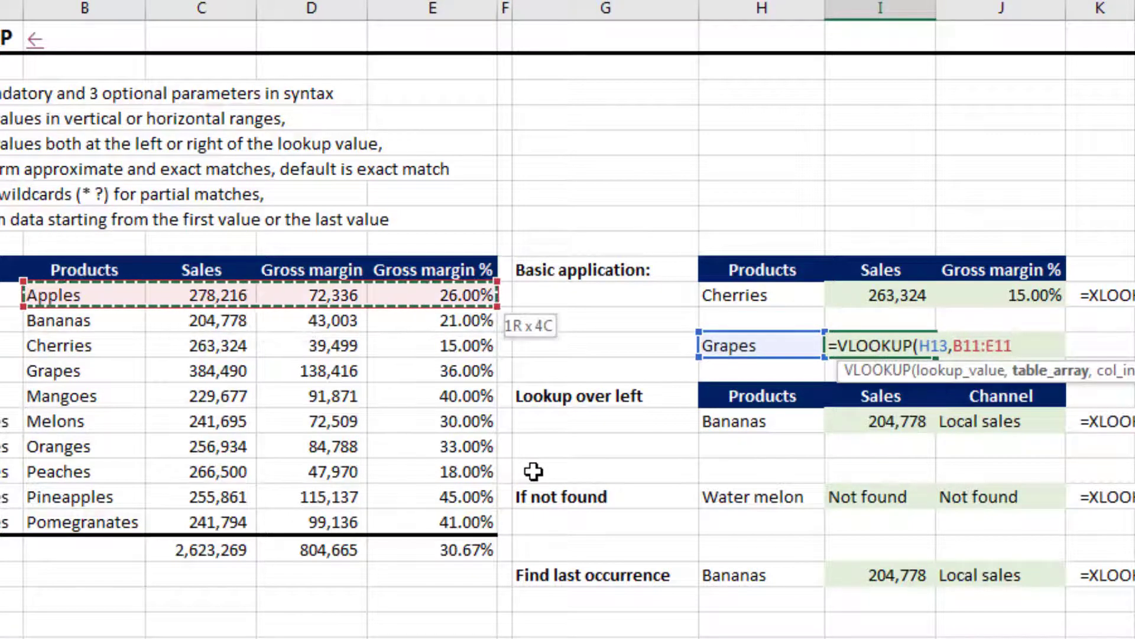
{"action": "key", "text": "shift+Down"}
{"action": "key", "text": "shift+Down"}
{"action": "key", "text": "shift+Down"}
{"action": "key", "text": "shift+Down"}
{"action": "key", "text": "shift+Down"}
{"action": "key", "text": "shift+Down"}
{"action": "key", "text": "shift+Down"}
{"action": "key", "text": "shift+Down"}
{"action": "key", "text": "shift+Down"}
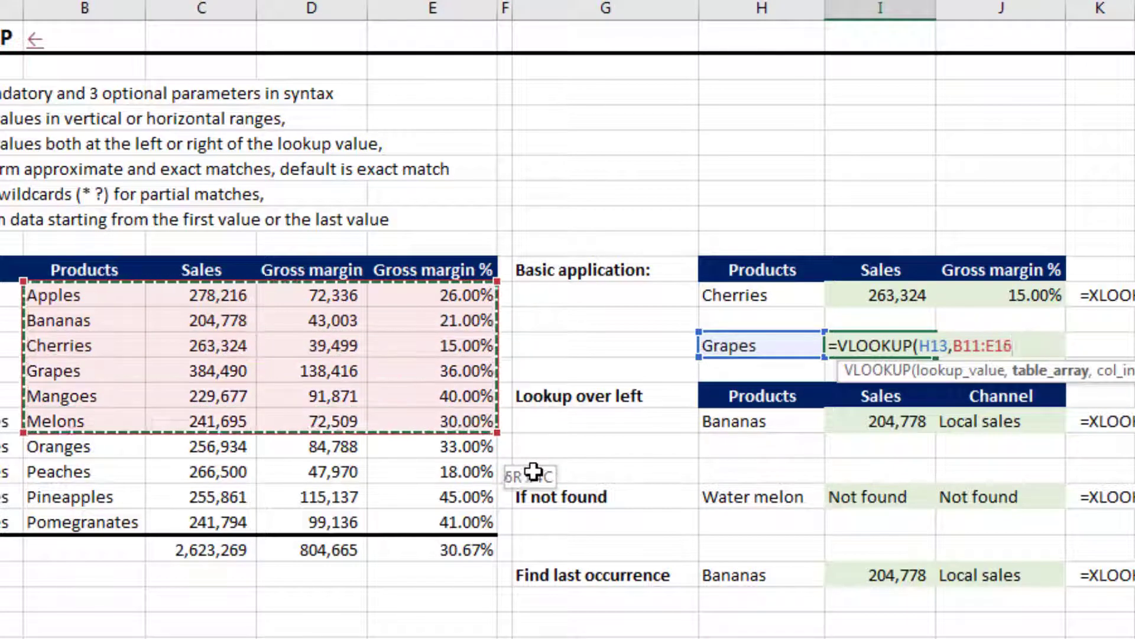
{"action": "key", "text": "F4"}
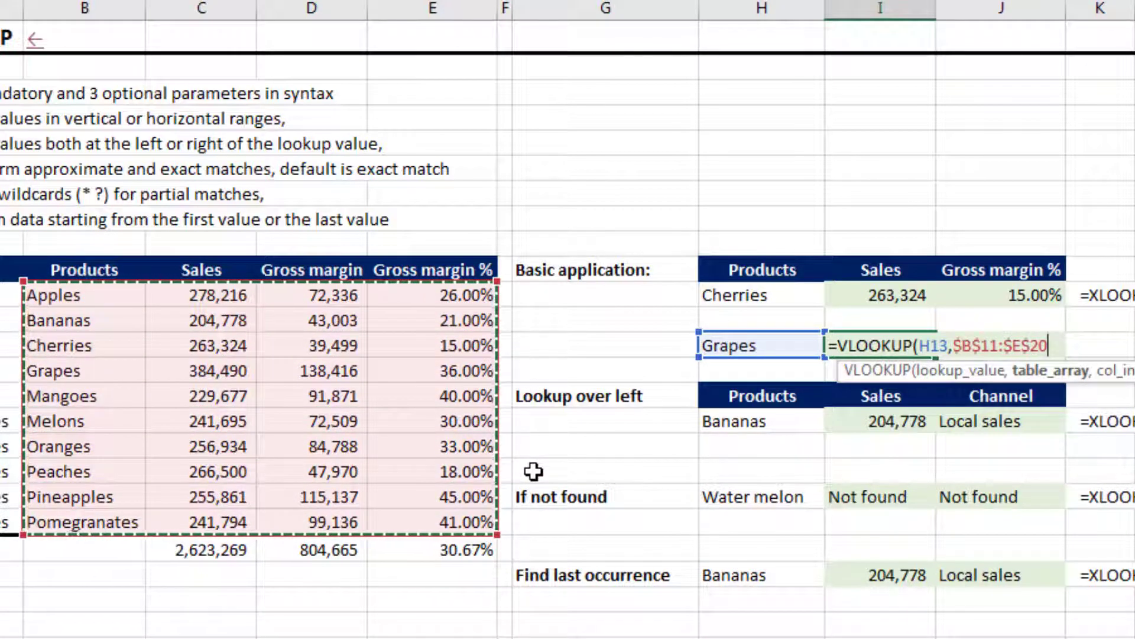
- Complete the VLOOKUP formula in I13 with column index 2 and 0 for an exact match
{"action": "type", "text": ","}
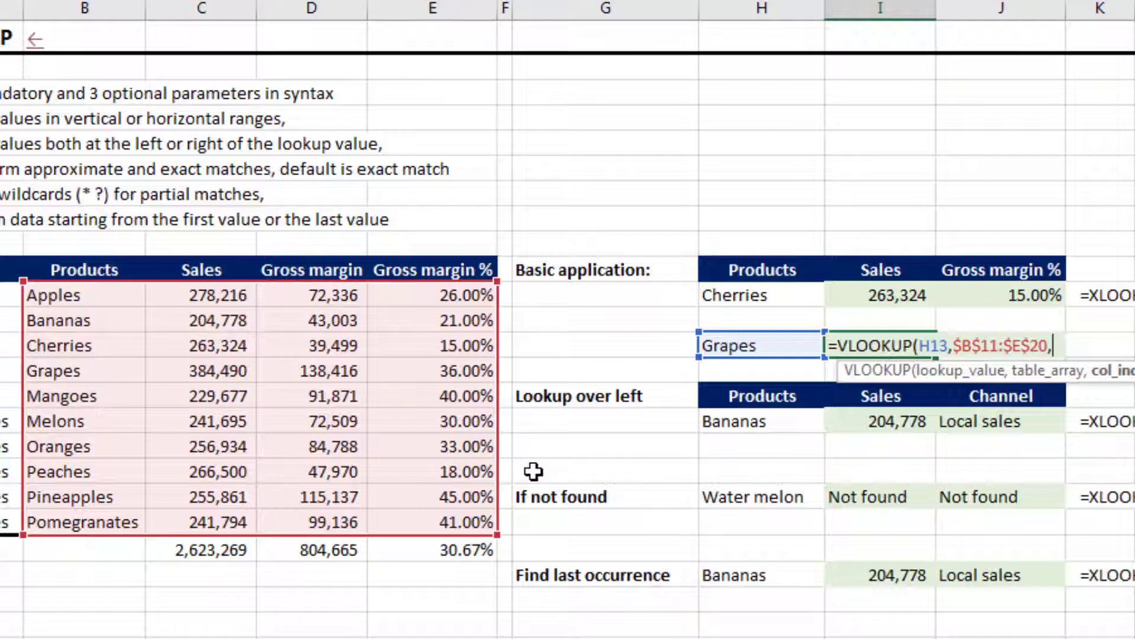
{"action": "type", "text": "2,"}
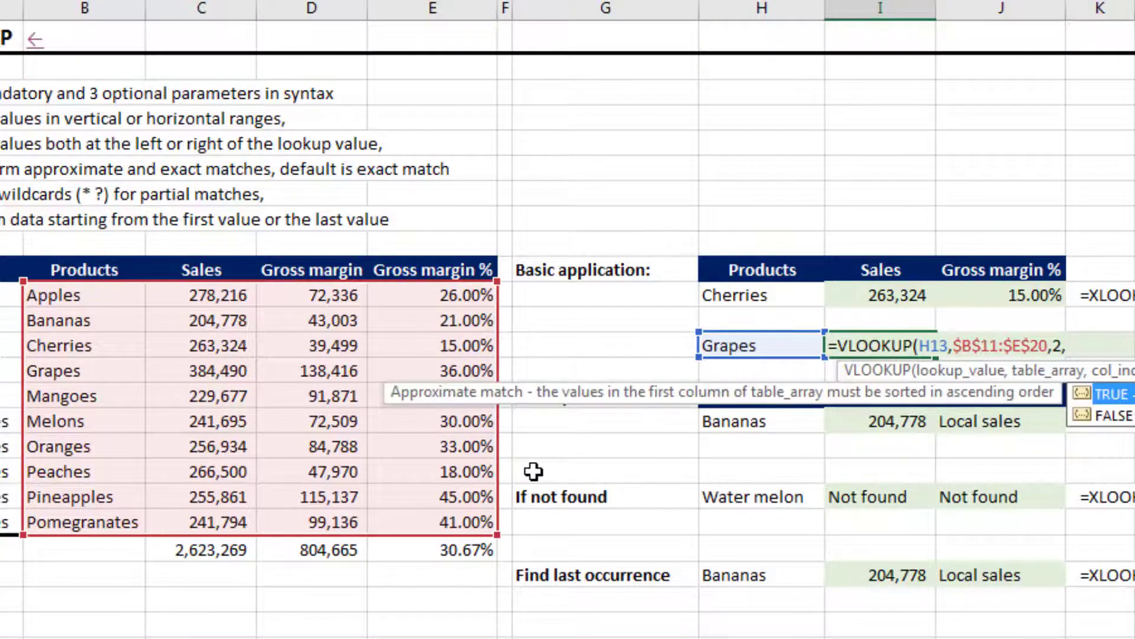
{"action": "type", "text": "0"}
{"action": "type", "text": ")"}
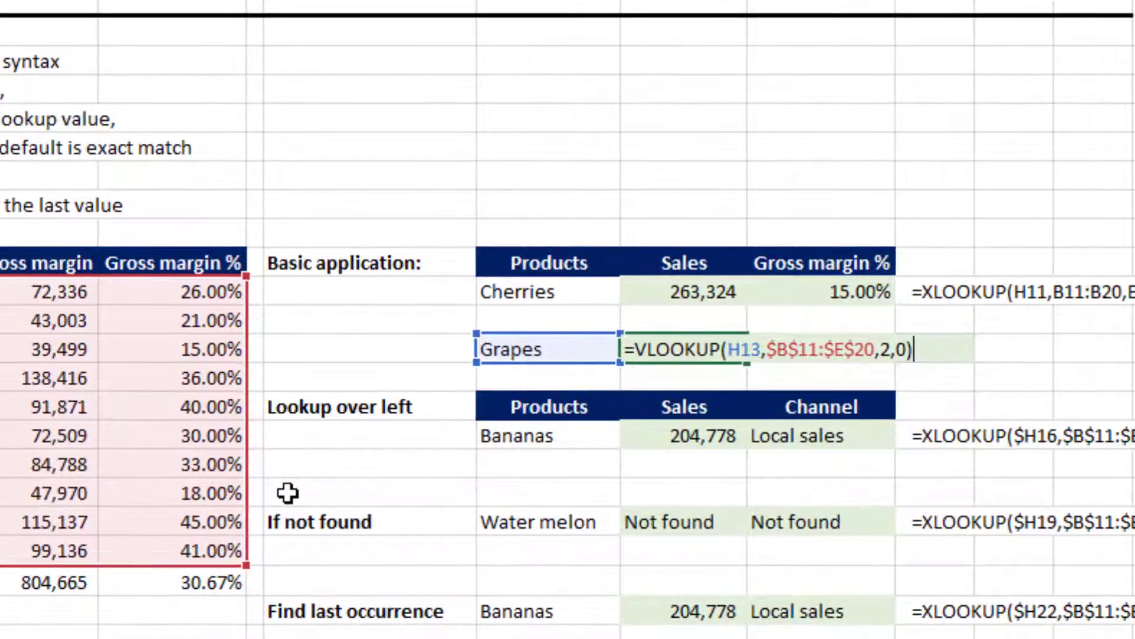
{"action": "key", "text": "Return"}
- Change the VLOOKUP product in H13 to Cherries using the cell's product list
{"action": "key", "text": "Up"}
{"action": "key", "text": "Left"}
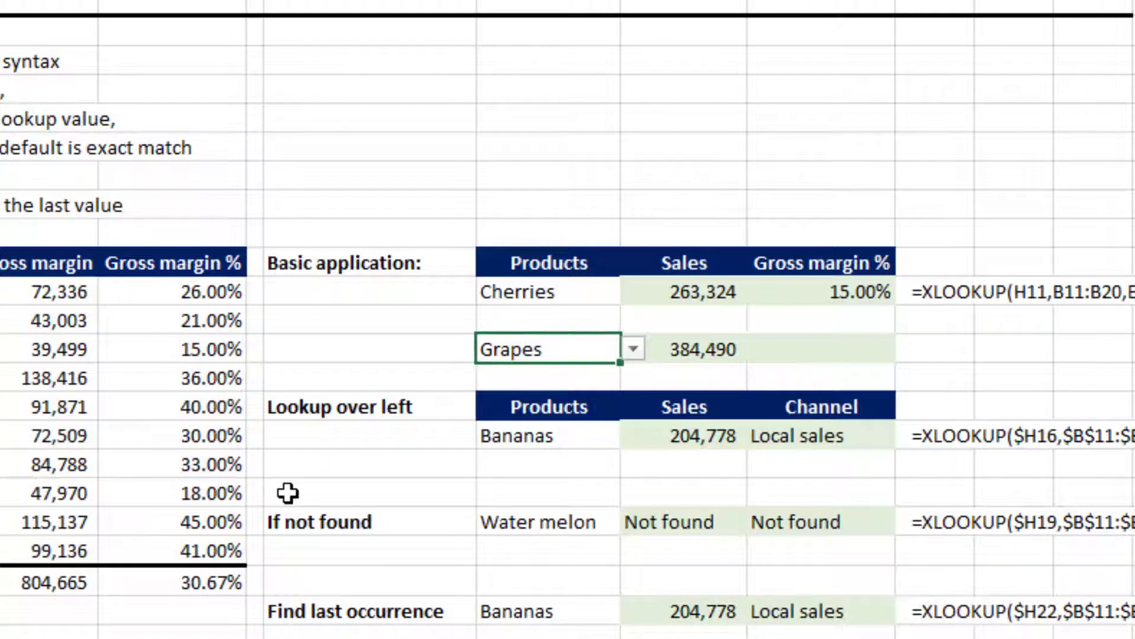
{"action": "key", "text": "alt+Down"}
{"action": "key", "text": "Up"}
{"action": "key", "text": "Return"}
{"action": "key", "text": "Right"}
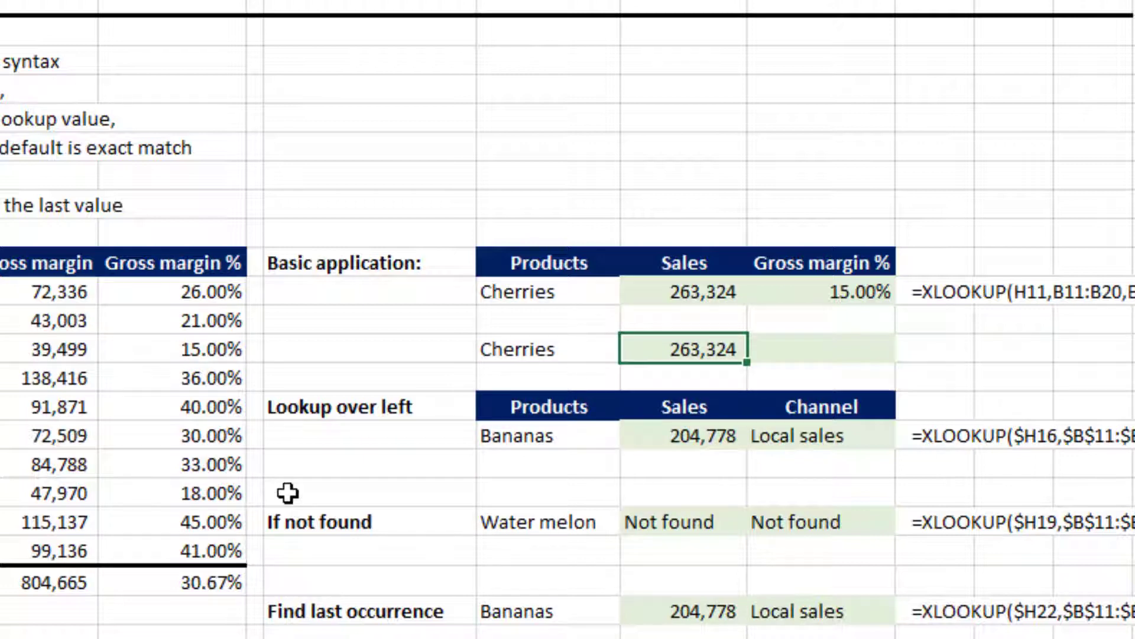
- Lock the column of the lookup value in the I13 VLOOKUP formula as $H13
{"action": "key", "text": "Right"}
{"action": "key", "text": "Left"}
{"action": "key", "text": "F2"}
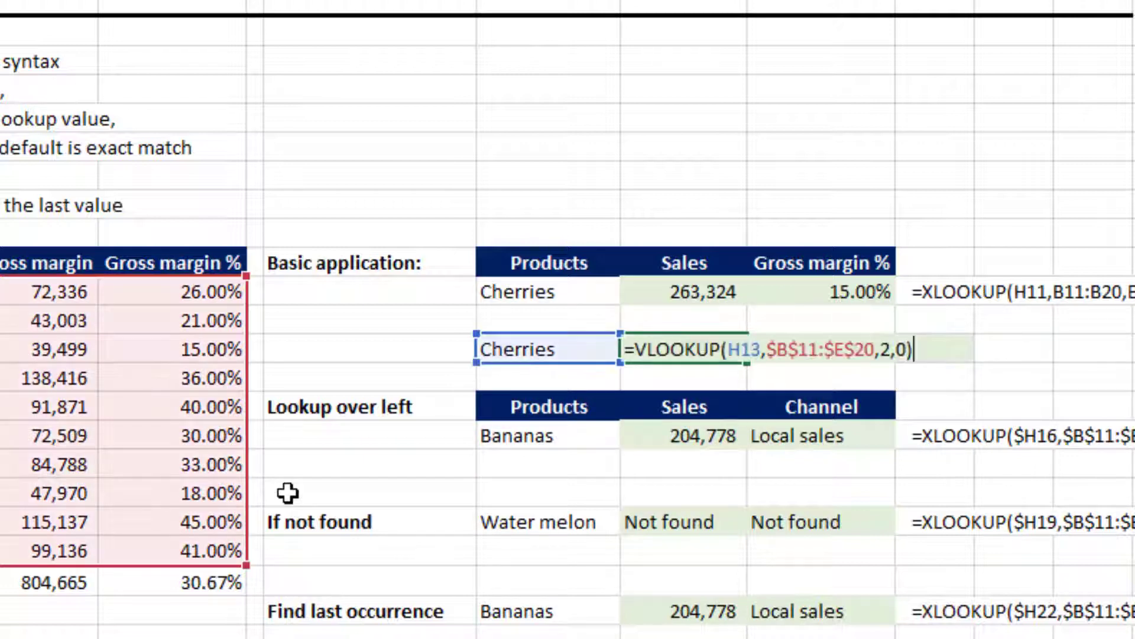
{"action": "key", "text": "Left"}
{"action": "key", "text": "Left"}
{"action": "key", "text": "Left"}
{"action": "key", "text": "Left"}
{"action": "key", "text": "Left"}
{"action": "key", "text": "Left"}
{"action": "key", "text": "Left"}
{"action": "key", "text": "Left"}
{"action": "key", "text": "Left"}
{"action": "key", "text": "Left"}
{"action": "key", "text": "Left"}
{"action": "key", "text": "Left"}
{"action": "key", "text": "Left"}
{"action": "key", "text": "Left"}
{"action": "key", "text": "Left"}
{"action": "key", "text": "Left"}
{"action": "key", "text": "Left"}
{"action": "key", "text": "Left"}
{"action": "key", "text": "Left"}
{"action": "key", "text": "Left"}
{"action": "key", "text": "Right"}
{"action": "key", "text": "Right"}
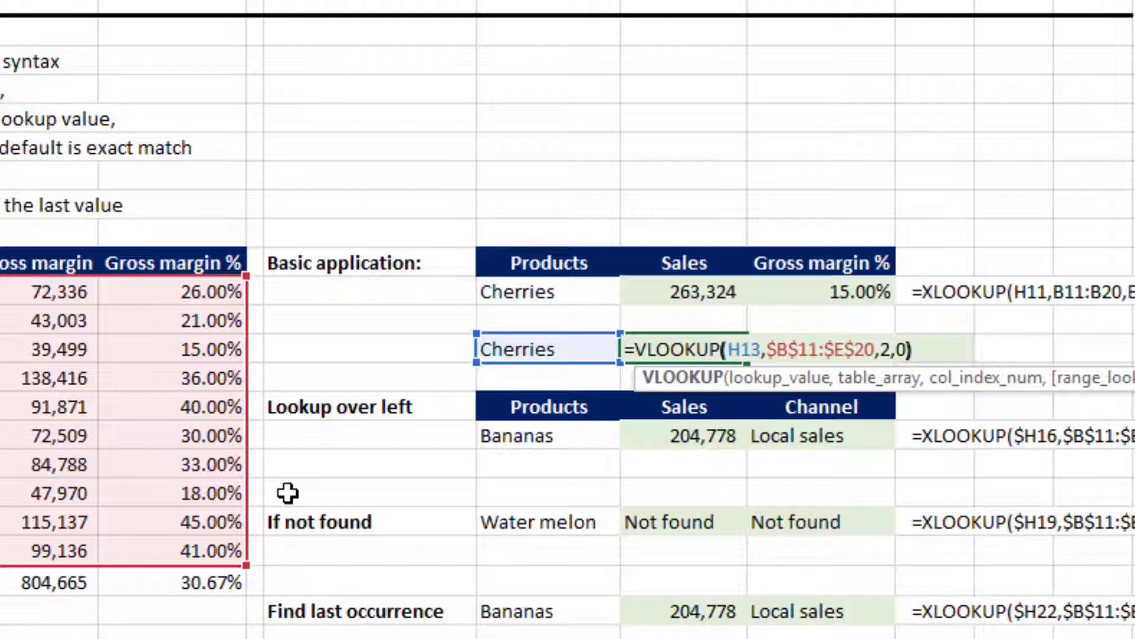
{"action": "key", "text": "Escape"}
- Copy the VLOOKUP formula from I13 to J13 and set its column index to 4 for Gross margin %
{"action": "key", "text": "ctrl+c"}
{"action": "key", "text": "Right"}
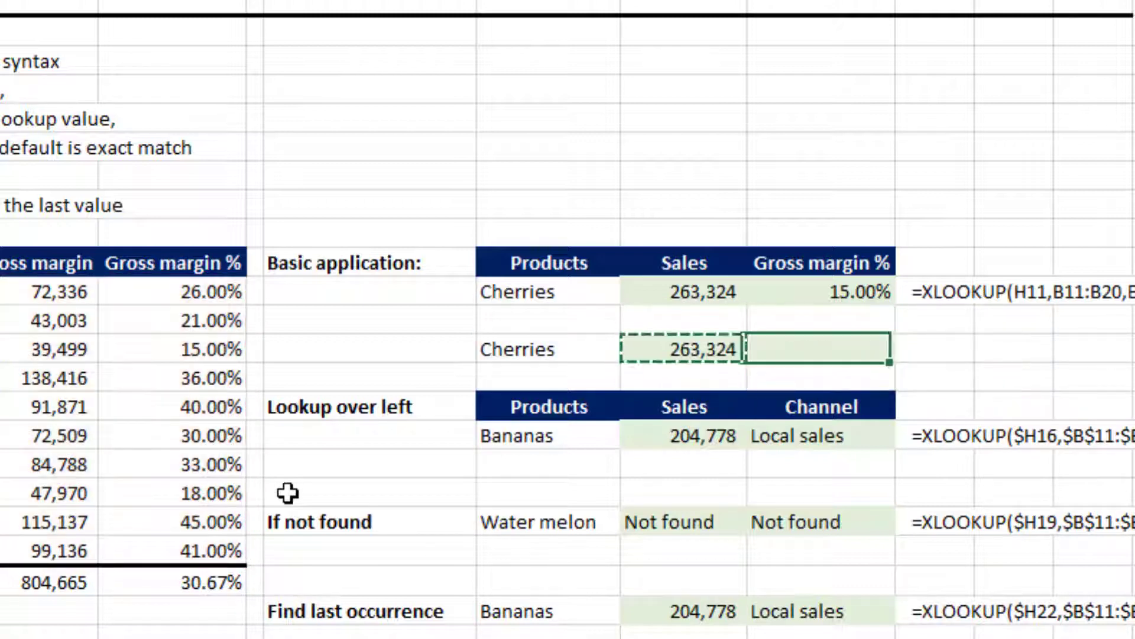
{"action": "key", "text": "ctrl+v"}
{"action": "key", "text": "F2"}
{"action": "key", "text": "Left"}
{"action": "key", "text": "Left"}
{"action": "key", "text": "Left"}
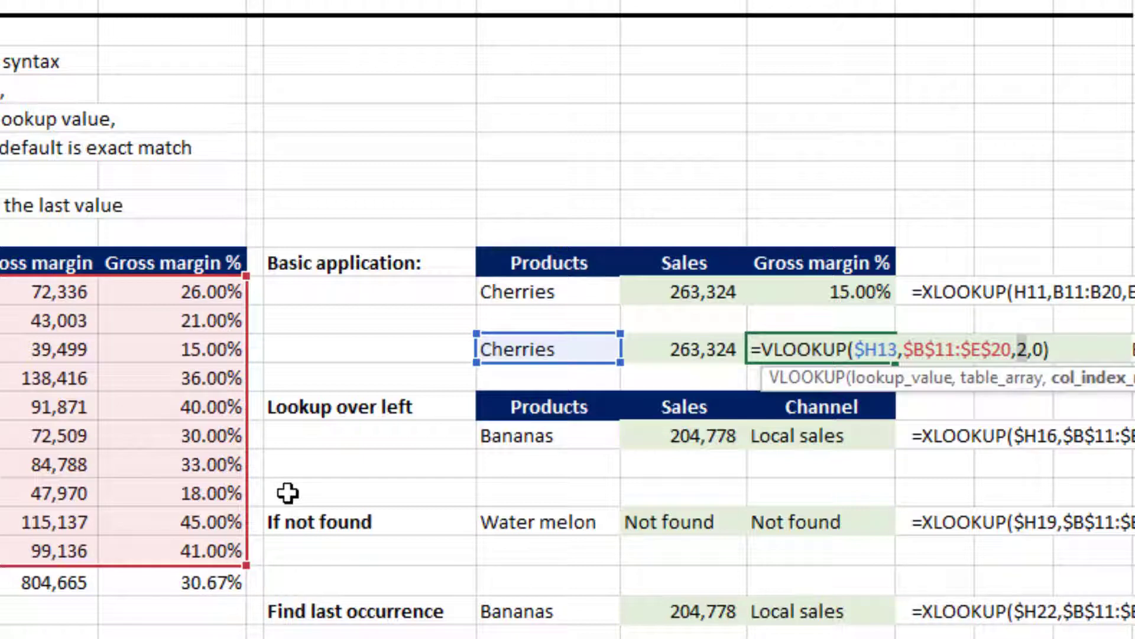
{"action": "key", "text": "BackSpace"}
{"action": "type", "text": "3"}
{"action": "key", "text": "BackSpace"}
{"action": "type", "text": "4"}
{"action": "key", "text": "ctrl+Return"}
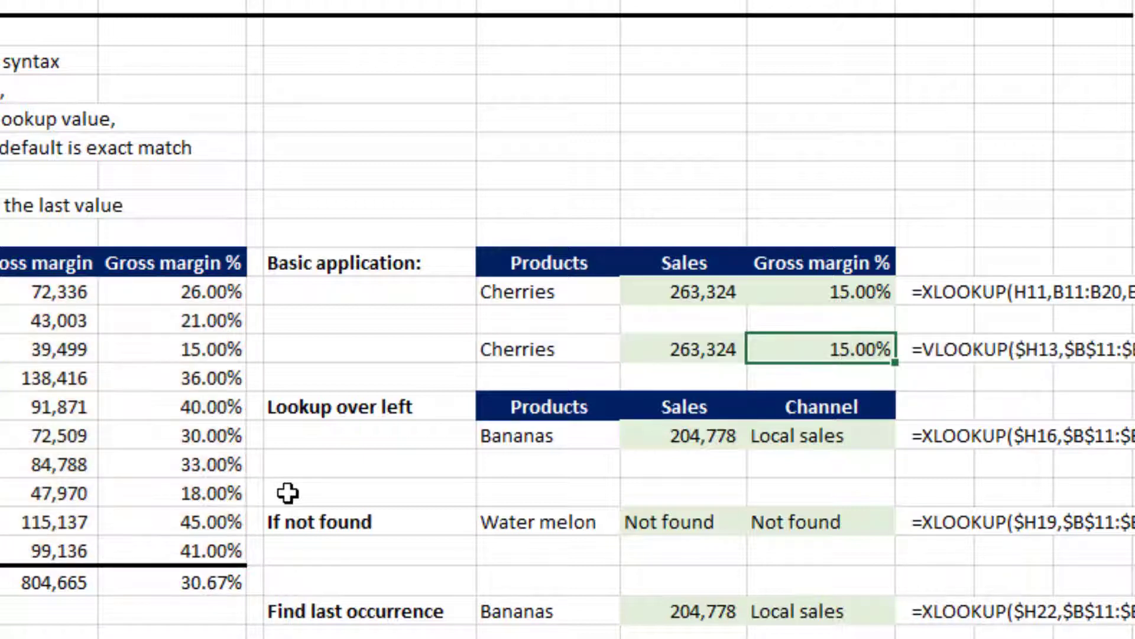
- Clear the existing Bananas results in I16:J16 and start an XLOOKUP formula in I16 with H16 as the lookup value
{"action": "key", "text": "shift+Left"}
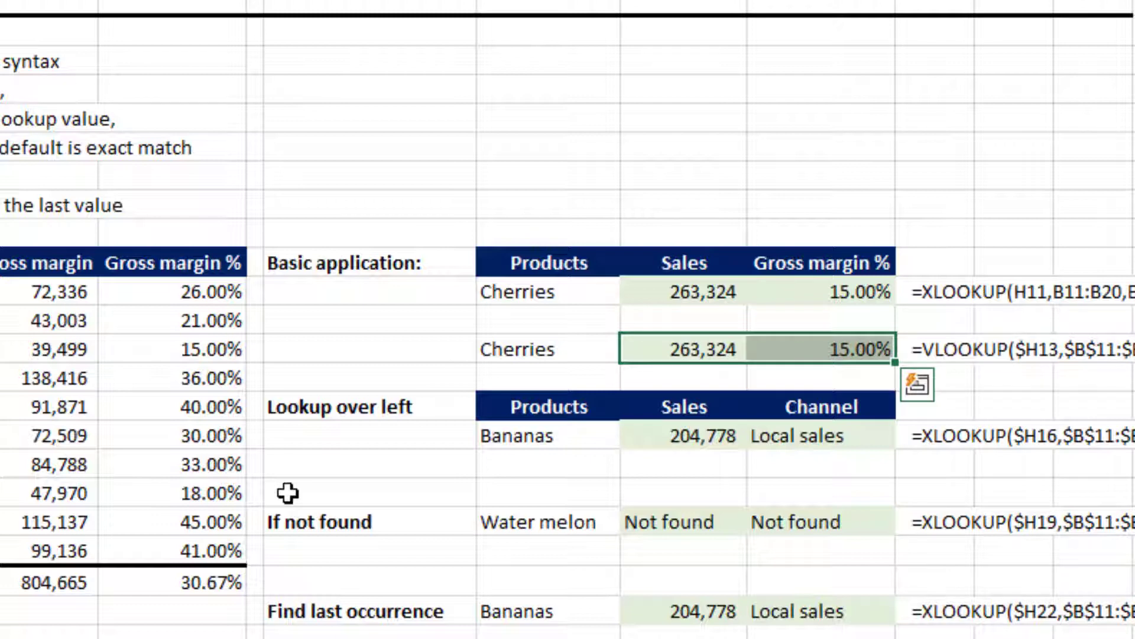
{"action": "key", "text": "Up"}
{"action": "key", "text": "Up"}
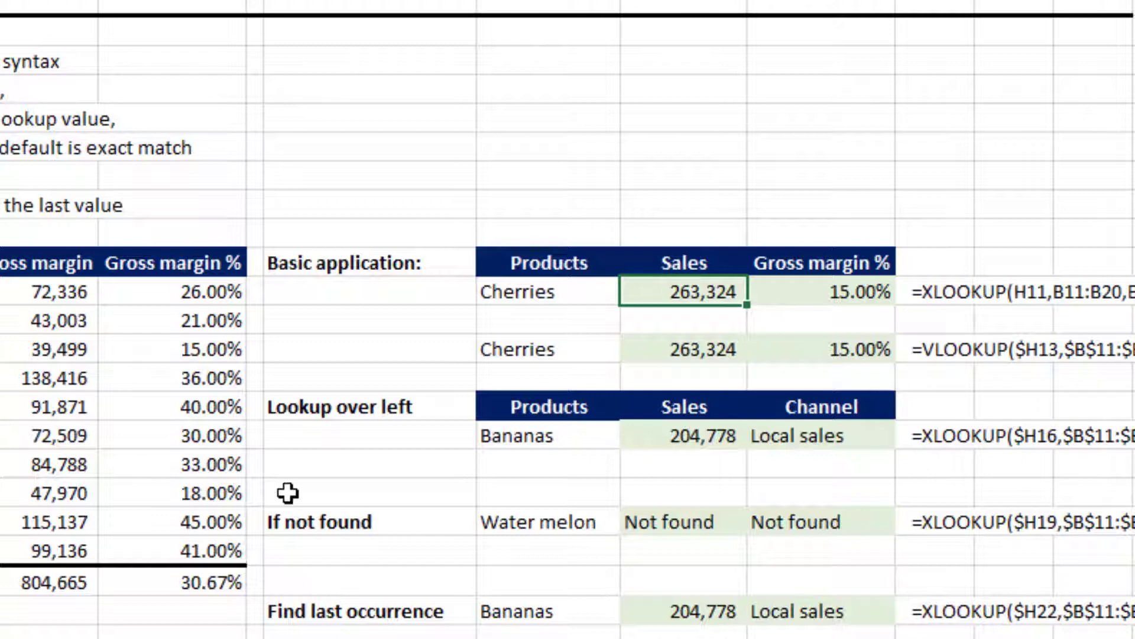
{"action": "key", "text": "Down"}
{"action": "key", "text": "Down"}
{"action": "key", "text": "Down"}
{"action": "key", "text": "Down"}
{"action": "key", "text": "Down"}
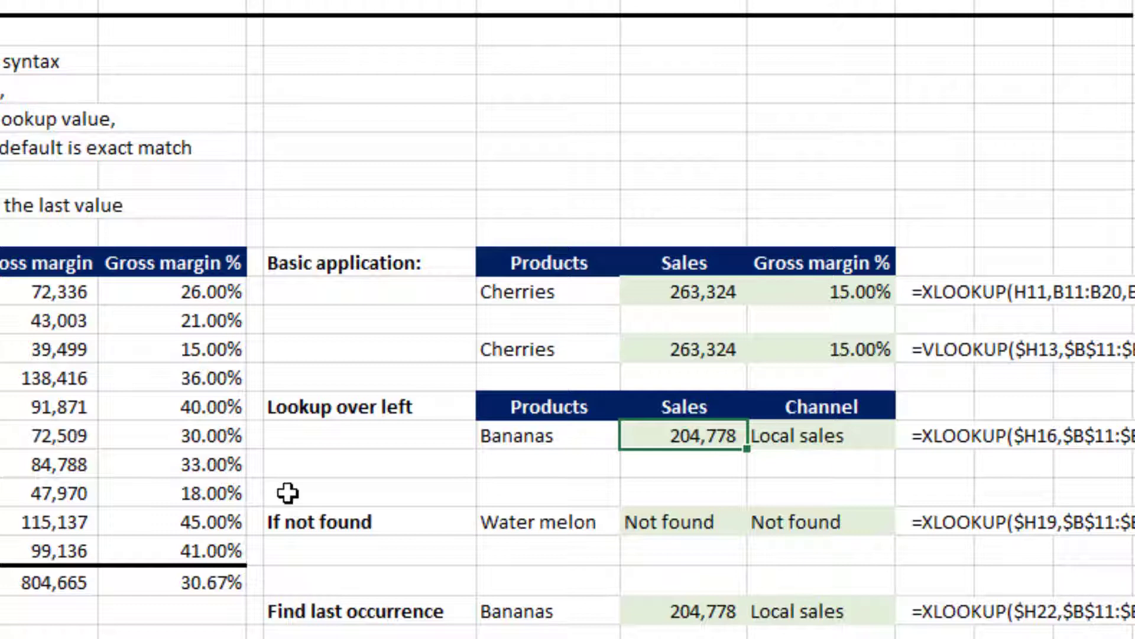
{"action": "type", "text": "=XLOOKUP("}
{"action": "key", "text": "Left"}
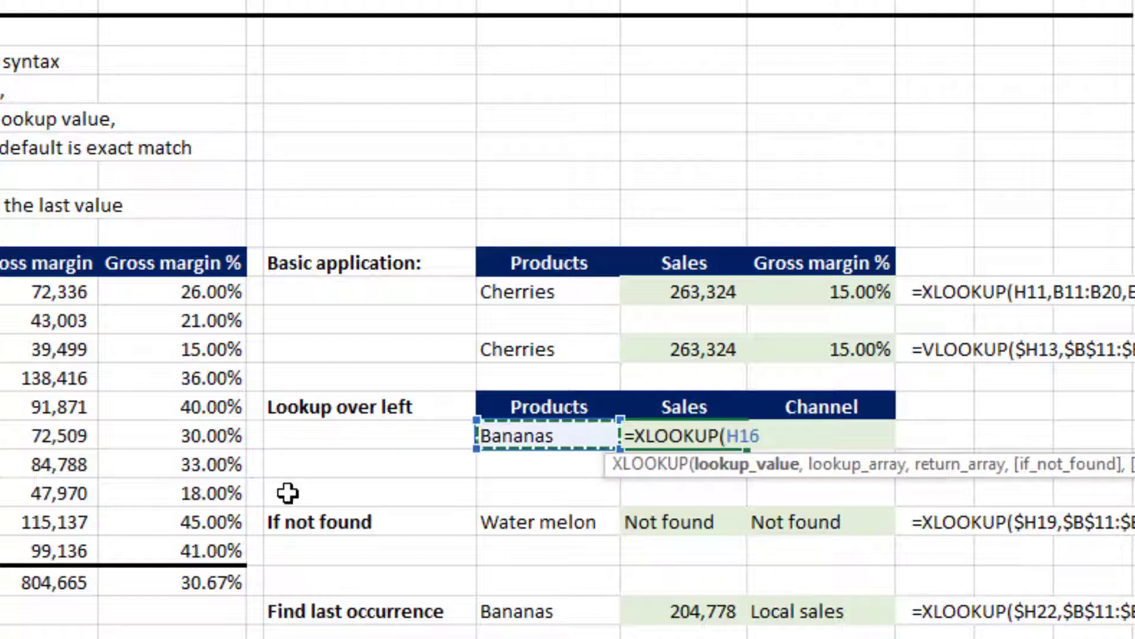
- Set the lookup array of the I16 formula to the Products range B11:B20
{"action": "type", "text": ","}
{"action": "key", "text": "Left"}
{"action": "key", "text": "Left"}
{"action": "key", "text": "Left"}
{"action": "key", "text": "Left"}
{"action": "key", "text": "Left"}
{"action": "key", "text": "Left"}
{"action": "key", "text": "Left"}
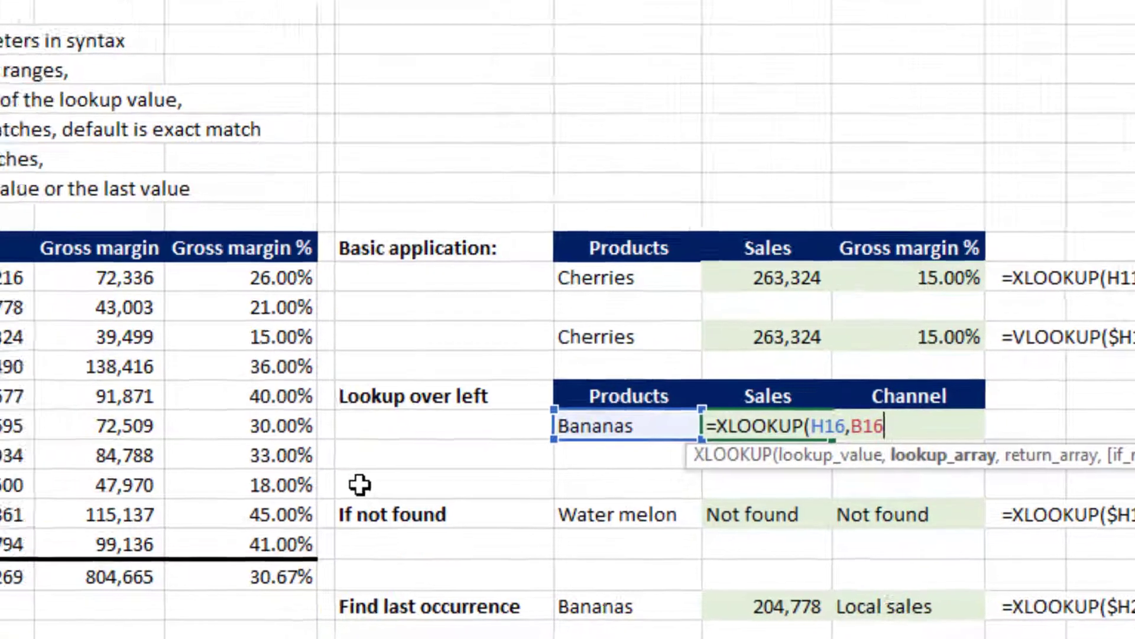
{"action": "key", "text": "ctrl+Up"}
{"action": "key", "text": "Down"}
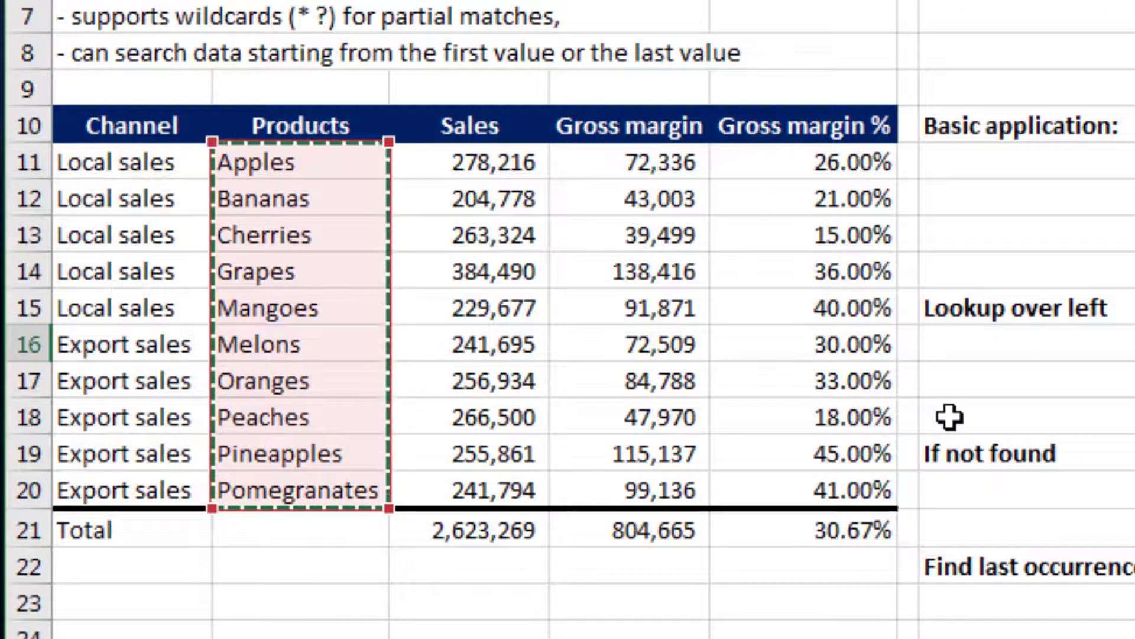
- Use the Sales range C11:C20 as the return array and complete the XLOOKUP formula in I16
{"action": "type", "text": ","}
{"action": "key", "text": "Left"}
{"action": "key", "text": "Left"}
{"action": "key", "text": "Left"}
{"action": "key", "text": "Left"}
{"action": "key", "text": "Left"}
{"action": "key", "text": "Left"}
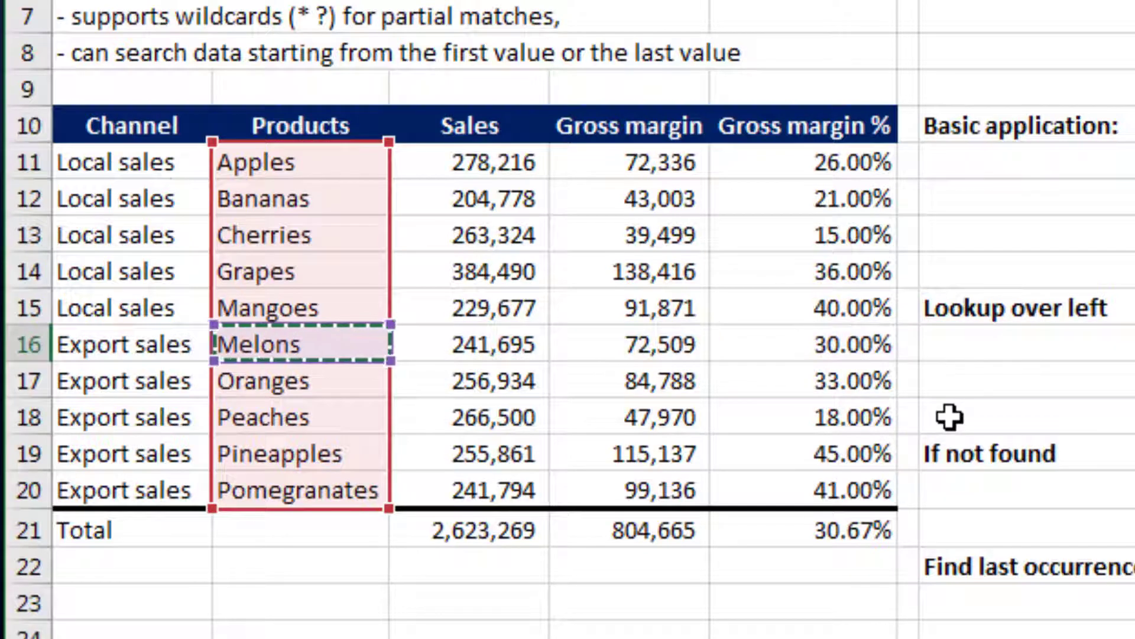
{"action": "key", "text": "Right"}
{"action": "key", "text": "ctrl+Up"}
{"action": "key", "text": "Down"}
{"action": "key", "text": "ctrl+shift+Down"}
{"action": "key", "text": "shift+Up"}
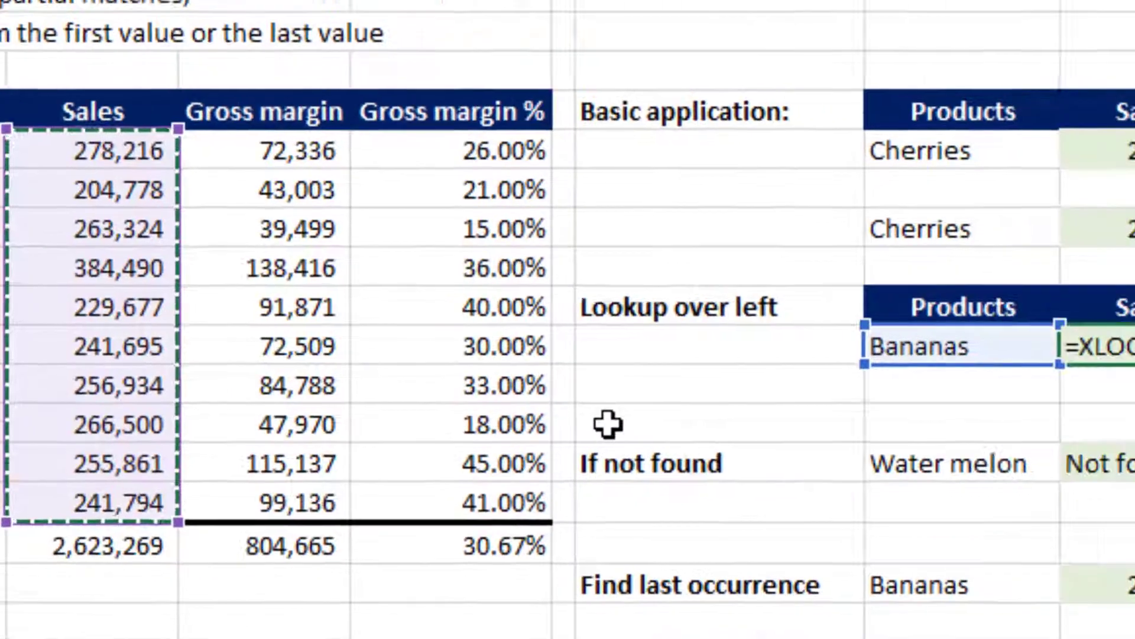
{"action": "type", "text": ")"}
{"action": "key", "text": "Return"}
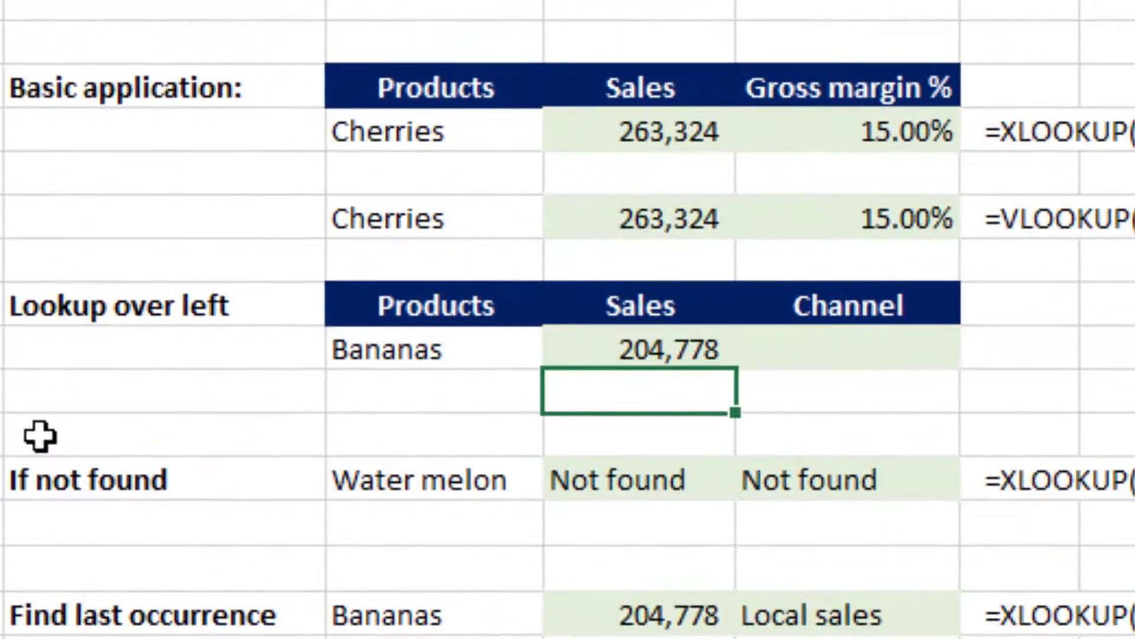
- Start an XLOOKUP formula in the Channel cell J16 with H16 as the lookup value
{"action": "key", "text": "Up"}
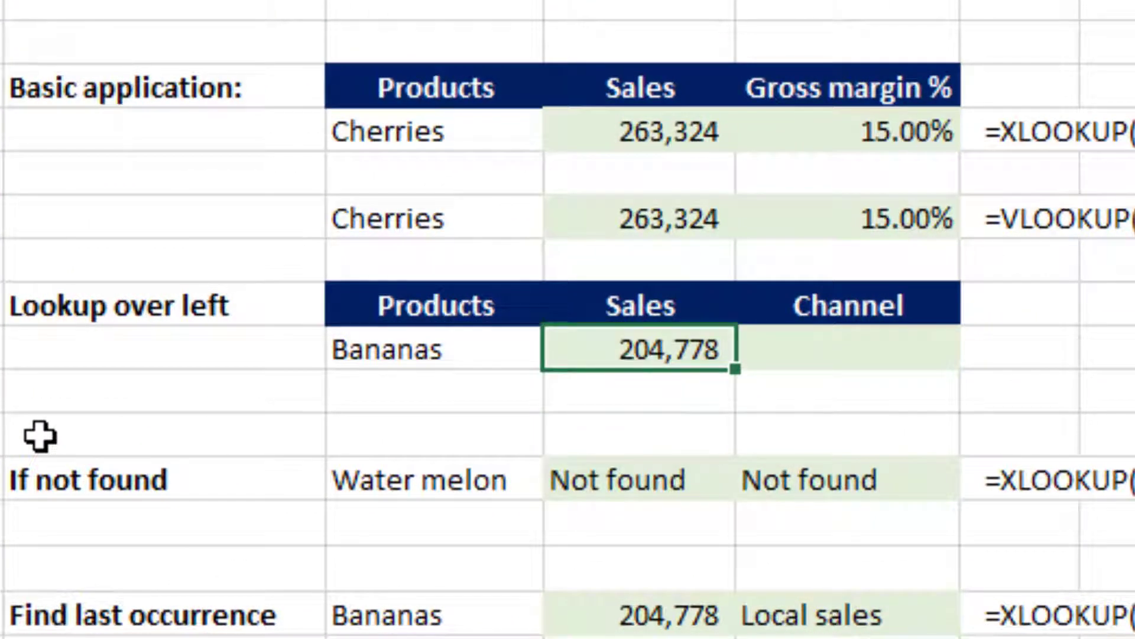
{"action": "key", "text": "Right"}
{"action": "type", "text": "="}
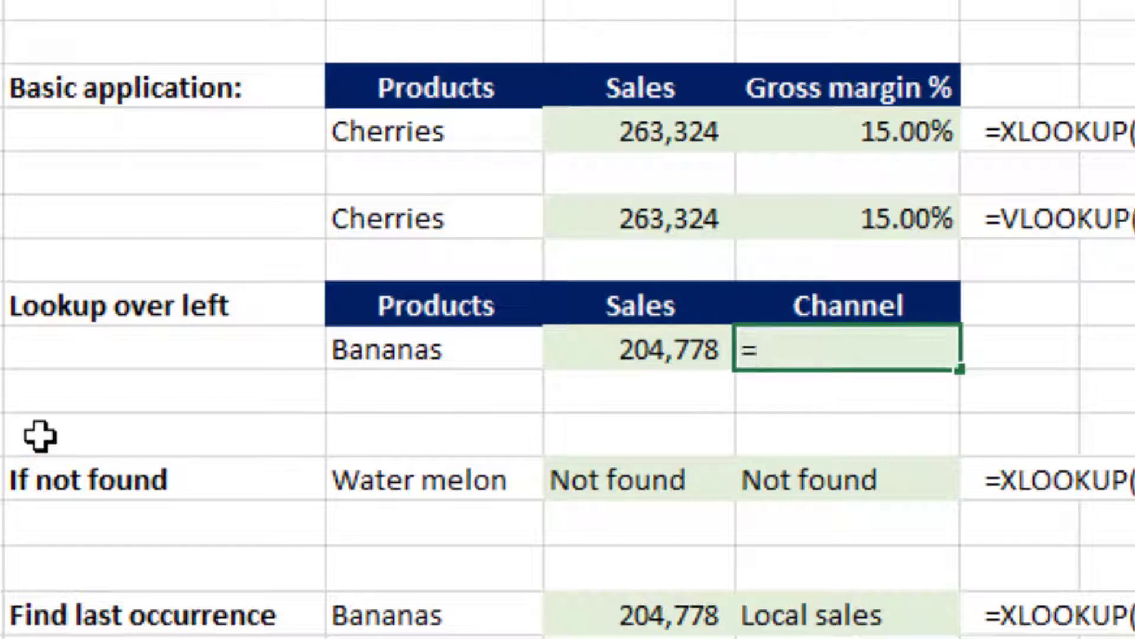
{"action": "type", "text": "XL"}
{"action": "key", "text": "Tab"}
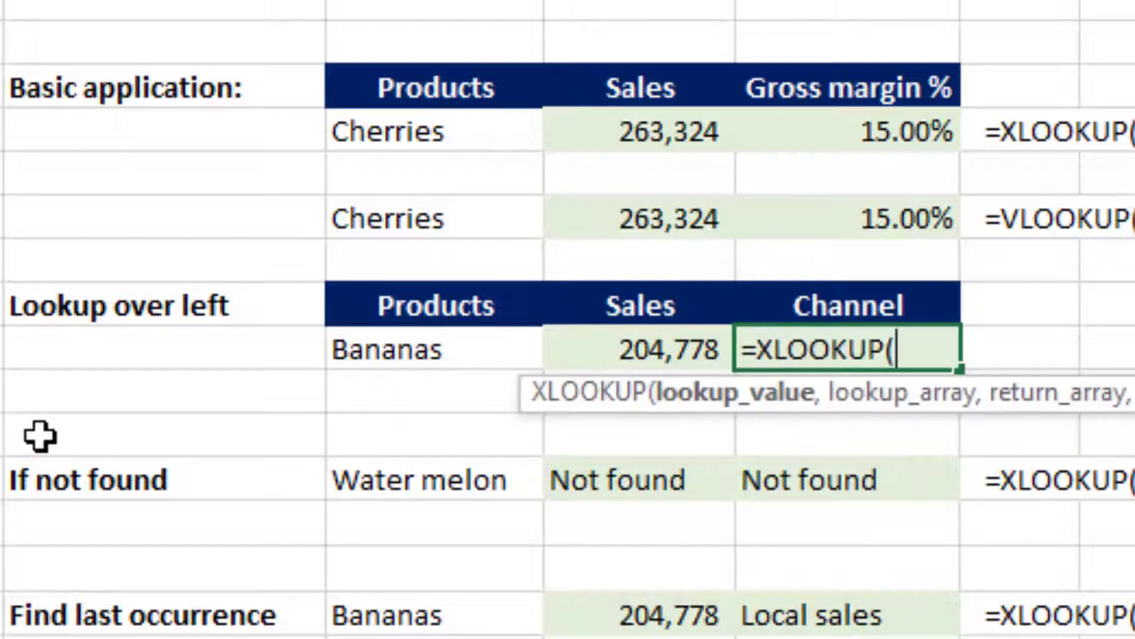
{"action": "key", "text": "Left"}
{"action": "key", "text": "Left"}
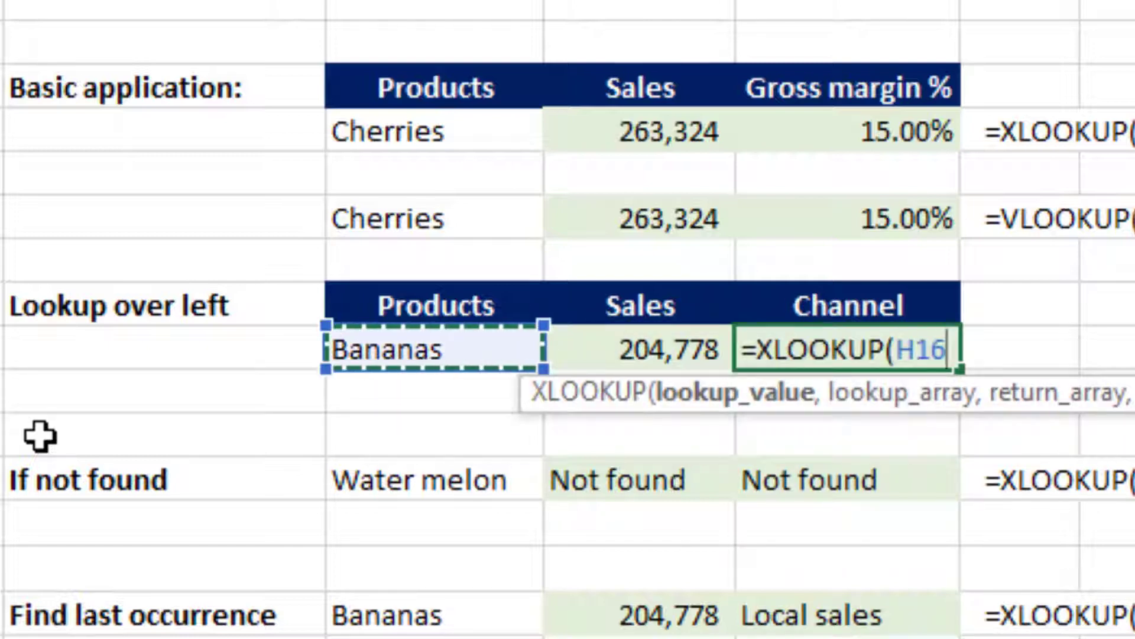
- Set the lookup array of the J16 formula to the absolute Products range $B$11:$B$20
{"action": "type", "text": ","}
{"action": "key", "text": "Left"}
{"action": "key", "text": "Left"}
{"action": "key", "text": "Left"}
{"action": "key", "text": "Left"}
{"action": "key", "text": "Left"}
{"action": "key", "text": "Left"}
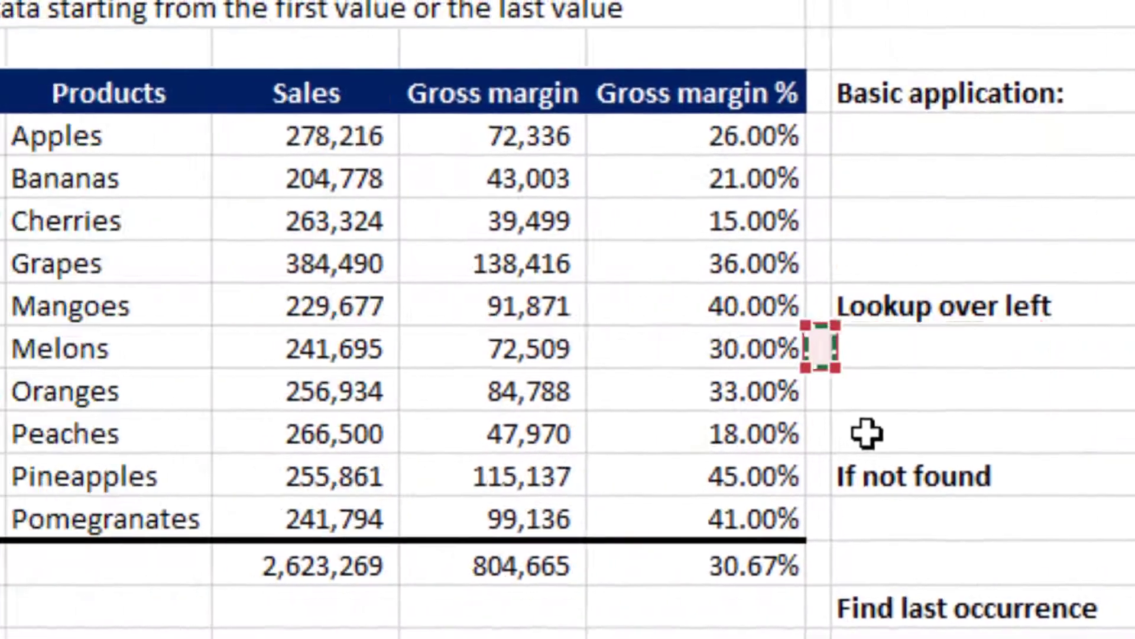
{"action": "key", "text": "Left"}
{"action": "key", "text": "ctrl+Up"}
{"action": "key", "text": "Down"}
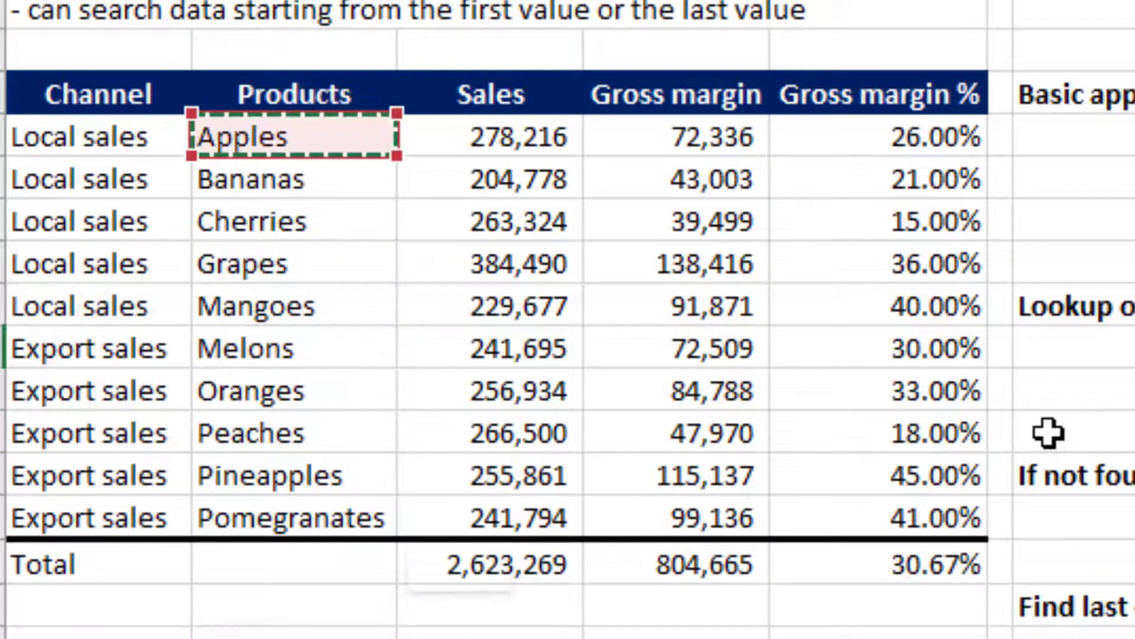
{"action": "key", "text": "ctrl+shift+Down"}
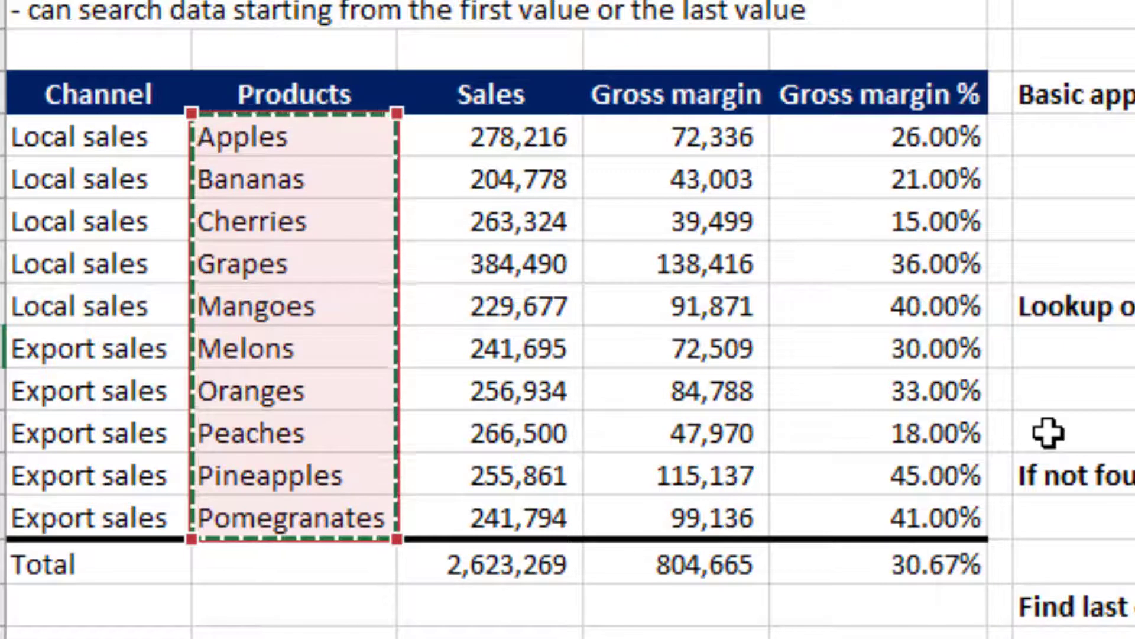
- Use the absolute Channel range $A$11:$A$20 as the return array and complete the XLOOKUP formula in J16
{"action": "type", "text": ","}
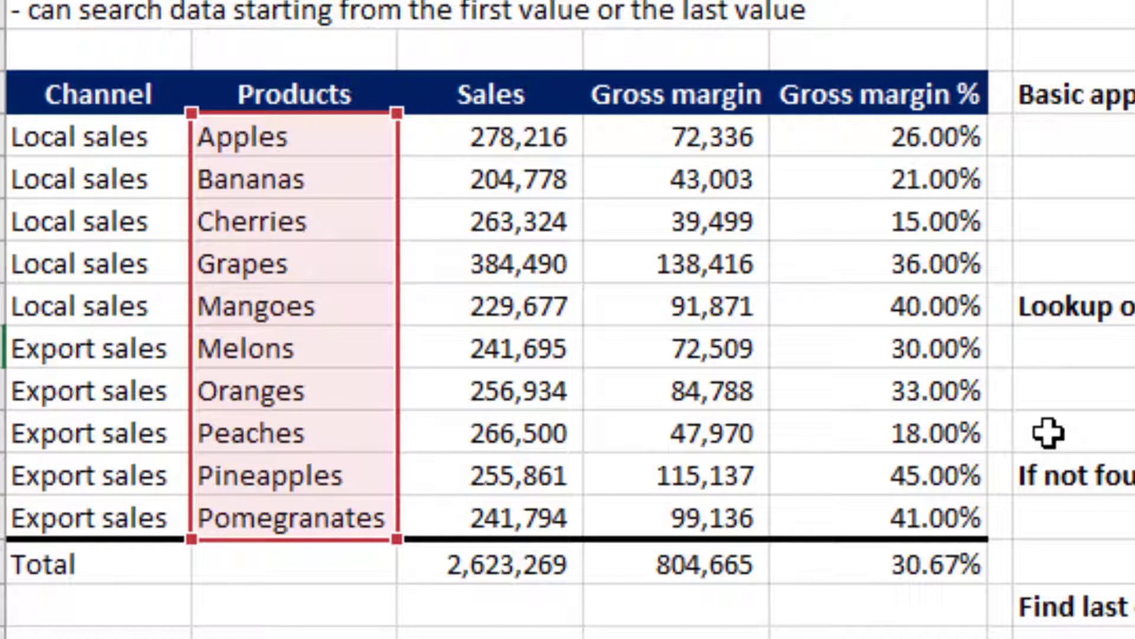
{"action": "key", "text": "Left"}
{"action": "key", "text": "ctrl+Left"}
{"action": "key", "text": "ctrl+Up"}
{"action": "key", "text": "Down"}
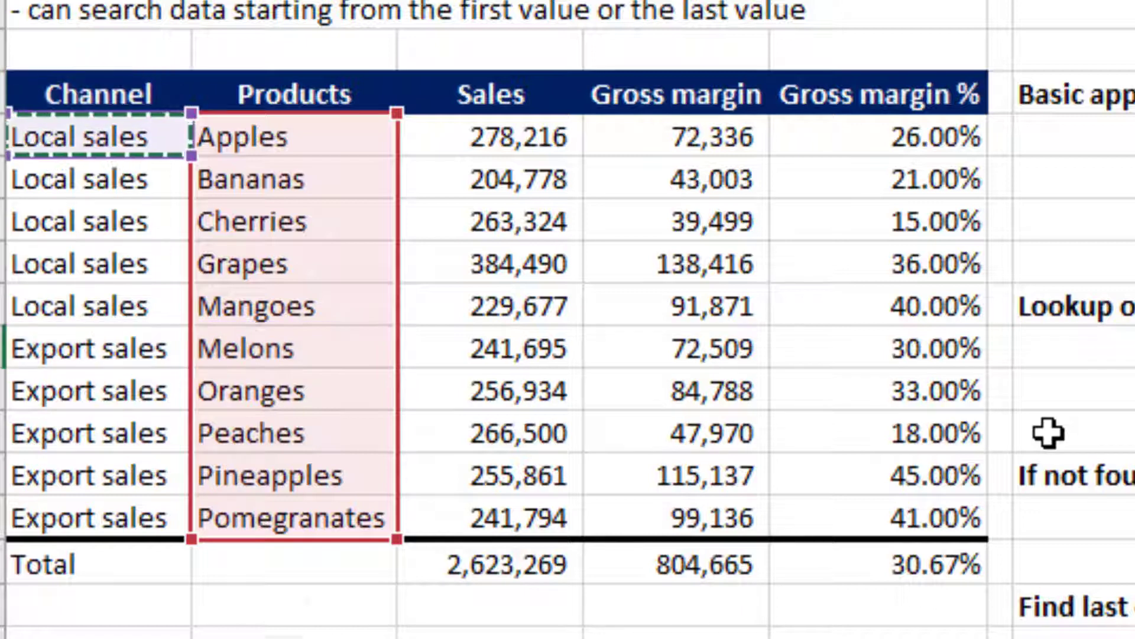
{"action": "key", "text": "ctrl+shift+Down"}
{"action": "key", "text": "shift+Up"}
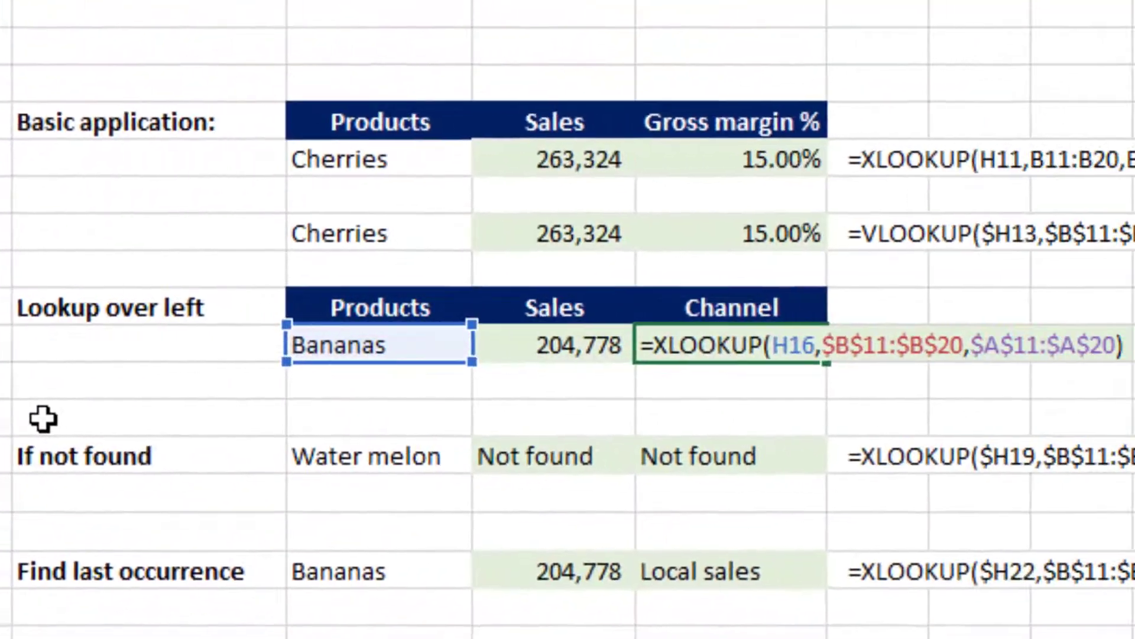
{"action": "key", "text": "Return"}
- Review the Bananas results under Lookup over left against the Basic application rows above
{"action": "key", "text": "Up"}
{"action": "key", "text": "Up"}
{"action": "key", "text": "Up"}
{"action": "key", "text": "Up"}
{"action": "key", "text": "Up"}
{"action": "key", "text": "Left"}
{"action": "key", "text": "Left"}
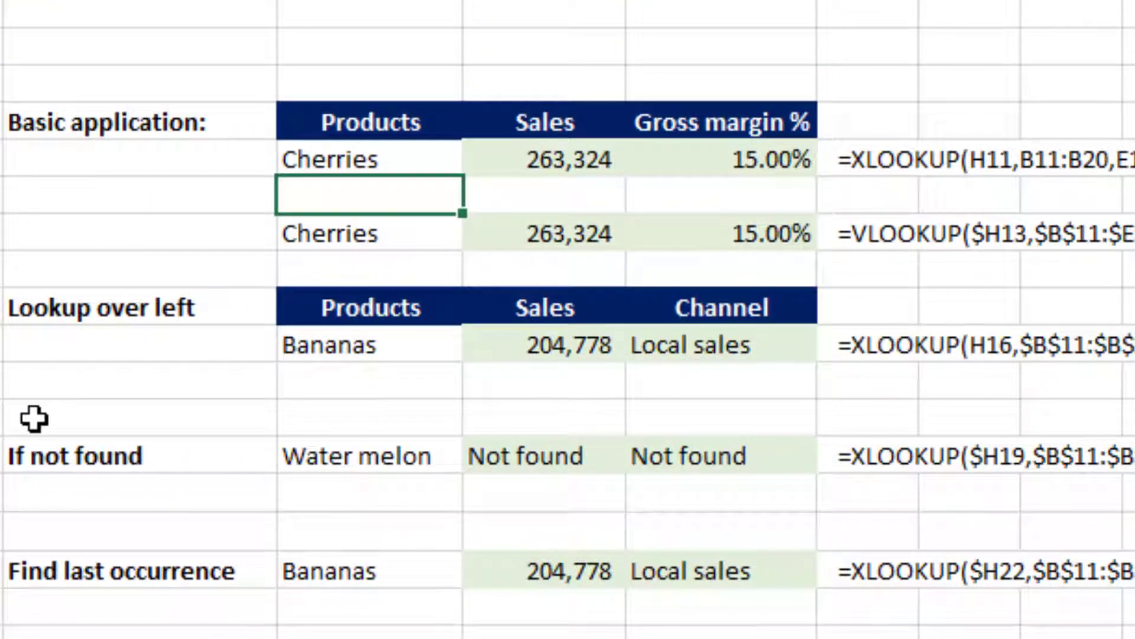
{"action": "key", "text": "Down"}
{"action": "key", "text": "Down"}
{"action": "key", "text": "Down"}
{"action": "key", "text": "Down"}
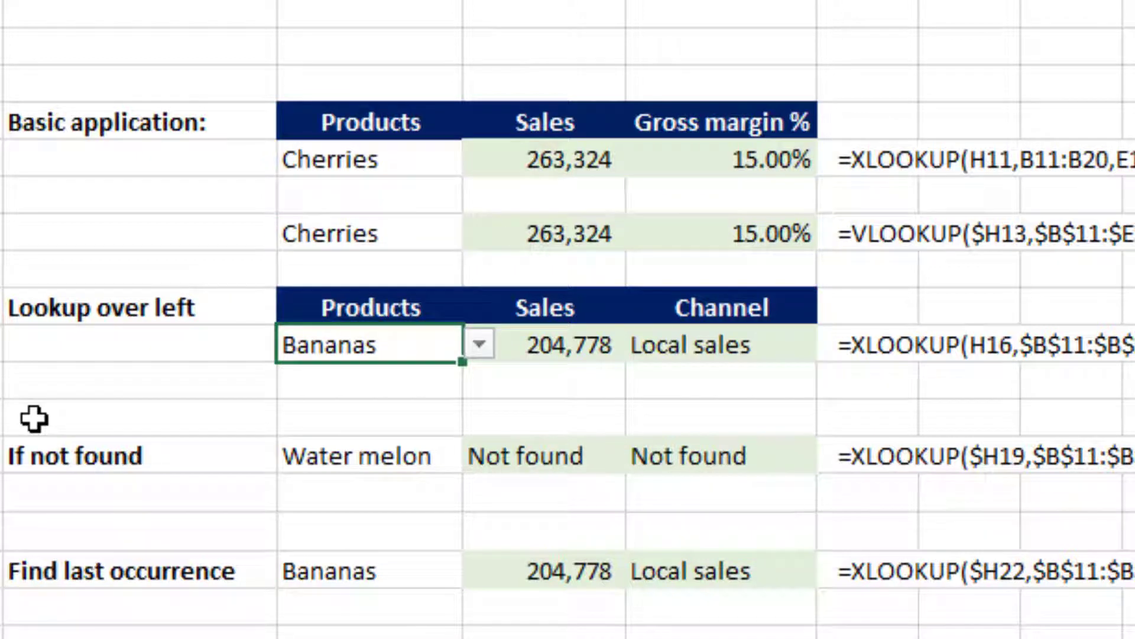
- Clear the existing results for Water melon in I19:J19 of the If not found example
{"action": "key", "text": "Down"}
{"action": "key", "text": "Down"}
{"action": "key", "text": "Down"}
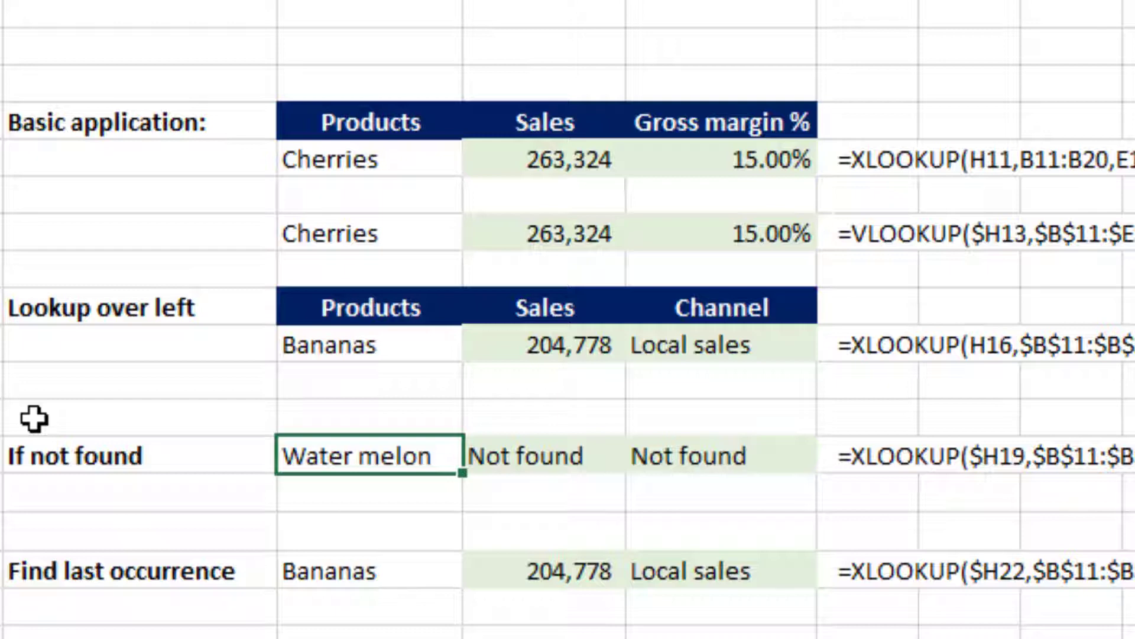
{"action": "key", "text": "Right"}
{"action": "key", "text": "shift+Right"}
{"action": "key", "text": "Delete"}
{"action": "key", "text": "Left"}
{"action": "key", "text": "Left"}
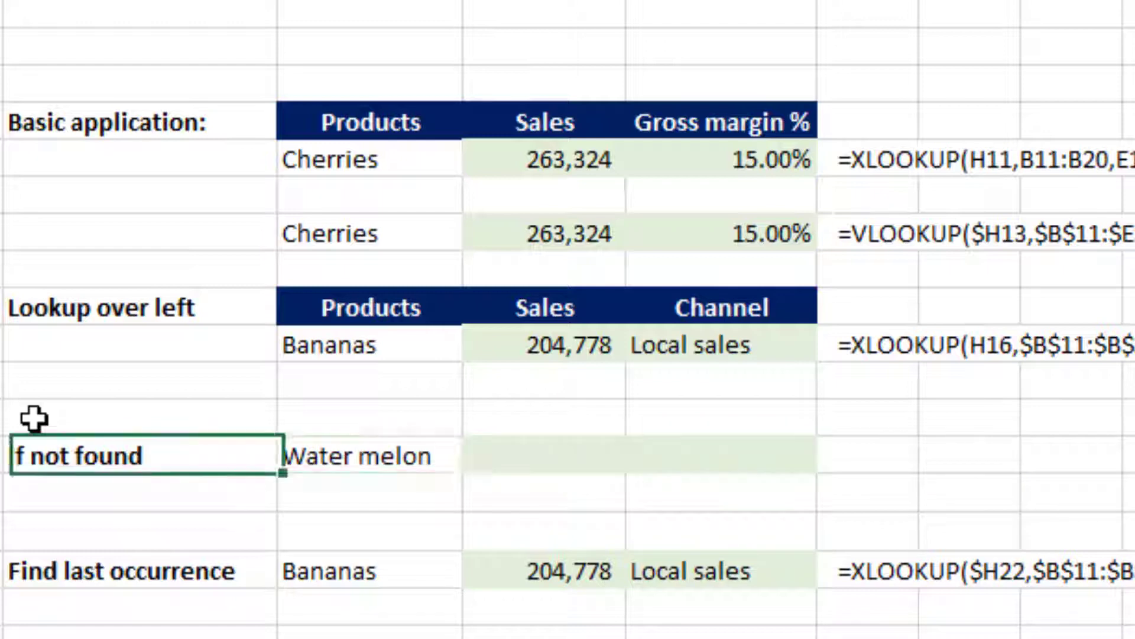
- Start an XLOOKUP formula in I19 of the If not found example with the Water melon cell H19 as lookup value
{"action": "key", "text": "Right"}
{"action": "key", "text": "Right"}
{"action": "type", "text": "="}
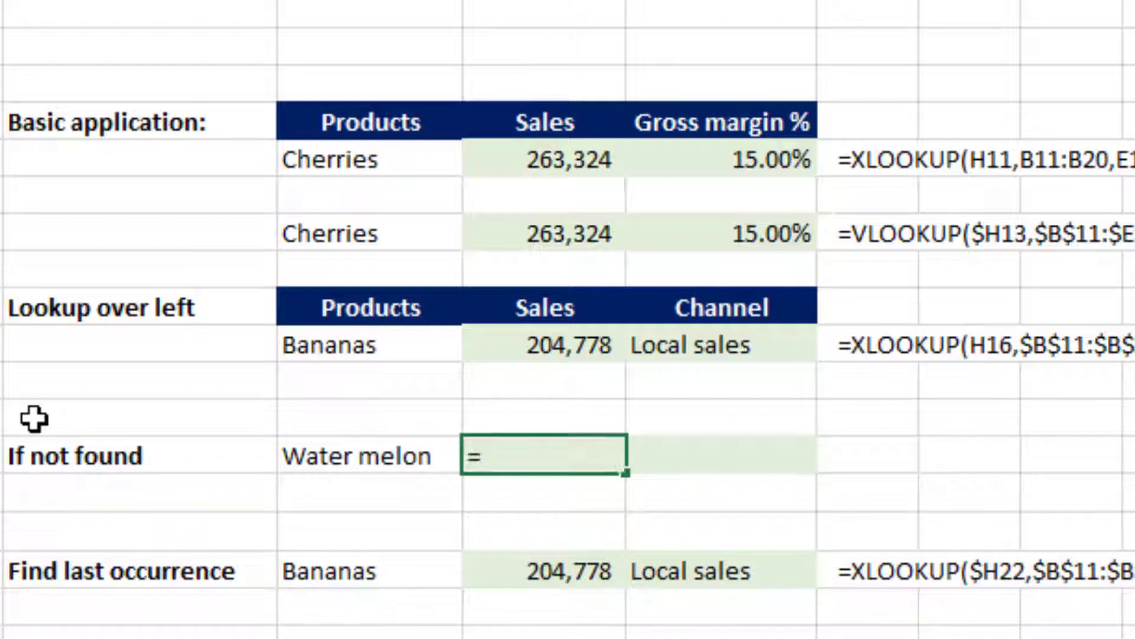
{"action": "type", "text": "XLOOKUP("}
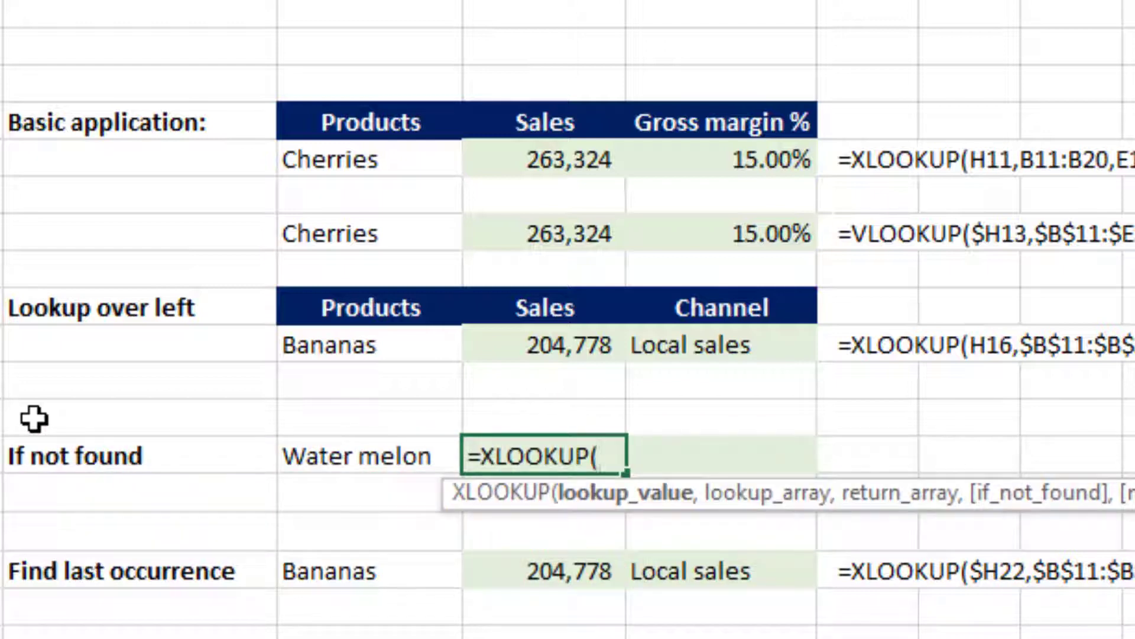
{"action": "key", "text": "Left"}
{"action": "type", "text": ","}
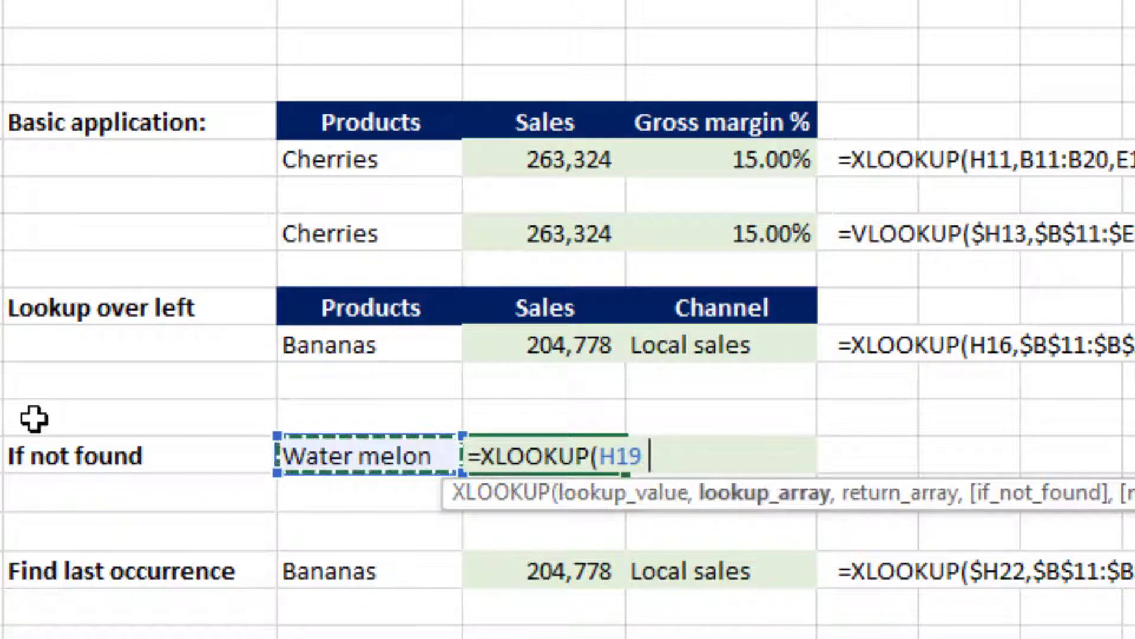
- Set the lookup array of the I19 formula to the absolute Products range $B$11:$B$20
{"action": "key", "text": "ctrl+Left"}
{"action": "key", "text": "ctrl+Left"}
{"action": "key", "text": "ctrl+Left"}
{"action": "key", "text": "ctrl+Left"}
{"action": "key", "text": "Right"}
{"action": "key", "text": "ctrl+Up"}
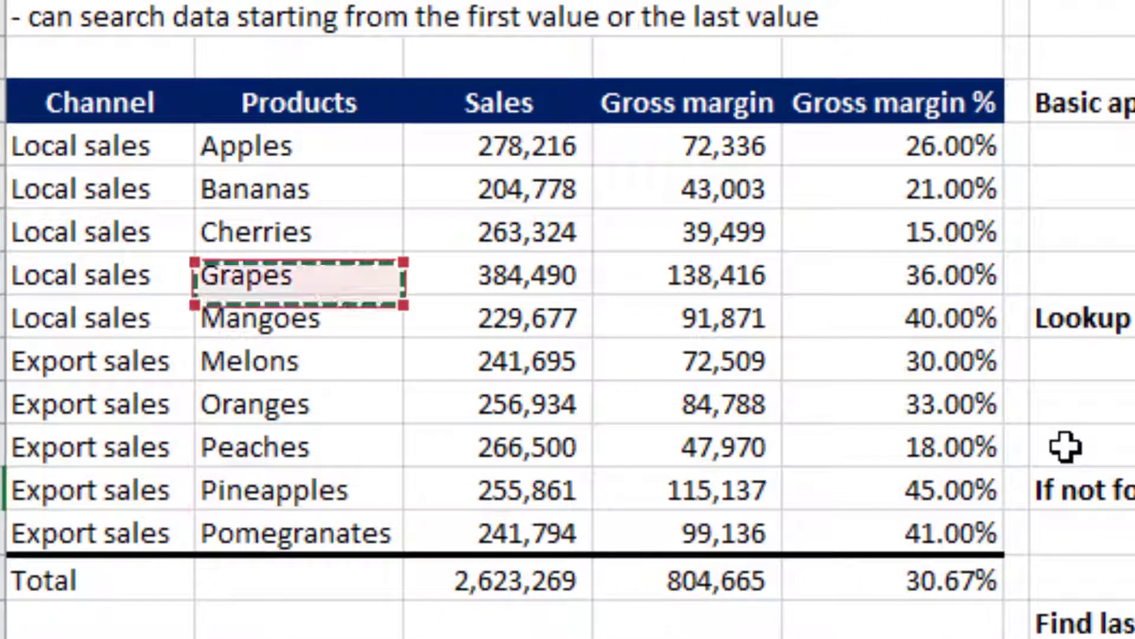
{"action": "key", "text": "Up"}
{"action": "key", "text": "Up"}
{"action": "key", "text": "Up"}
{"action": "key", "text": "ctrl+shift+Down"}
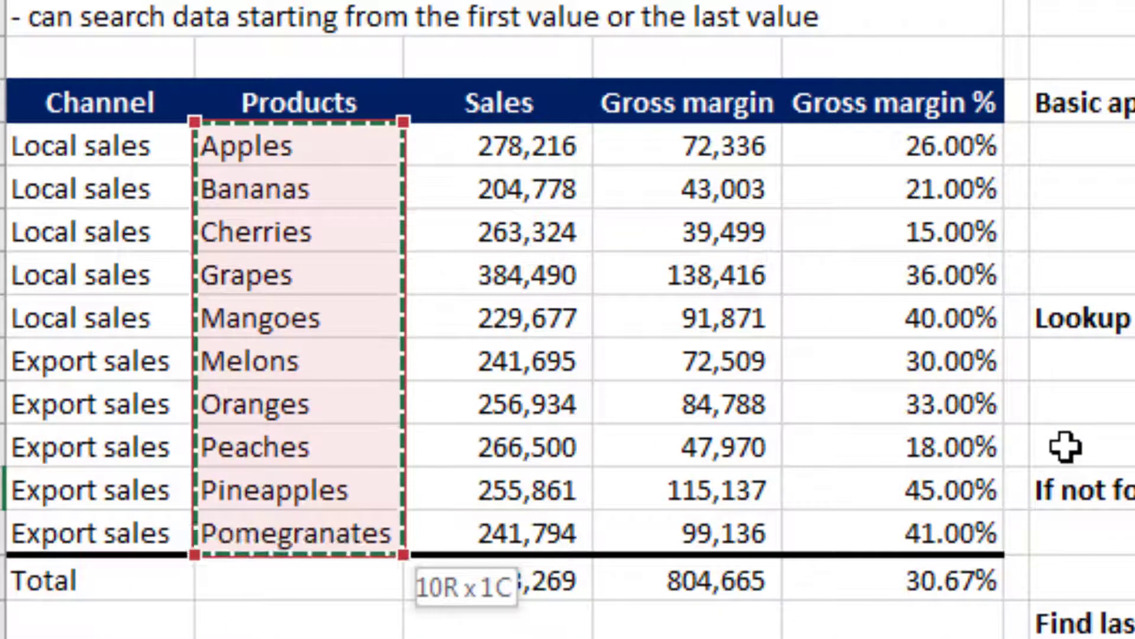
{"action": "type", "text": ","}
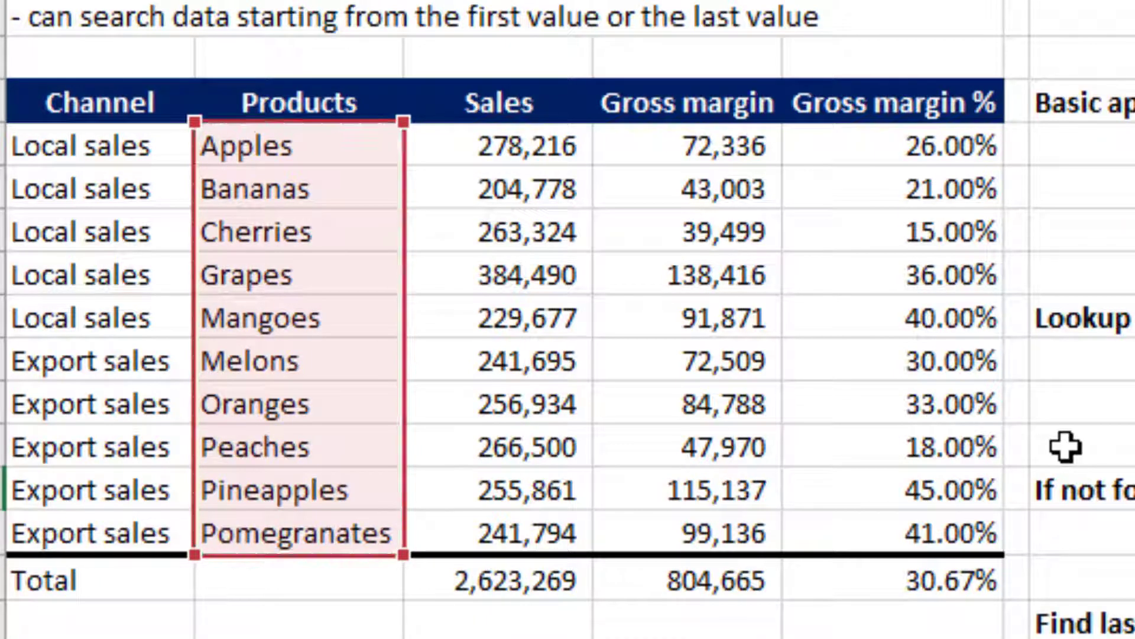
- Set the return array of the I19 formula to the Sales range C11:C20, excluding the total
{"action": "key", "text": "Left"}
{"action": "key", "text": "Left"}
{"action": "key", "text": "Left"}
{"action": "key", "text": "Left"}
{"action": "key", "text": "Left"}
{"action": "key", "text": "Left"}
{"action": "key", "text": "ctrl+Up"}
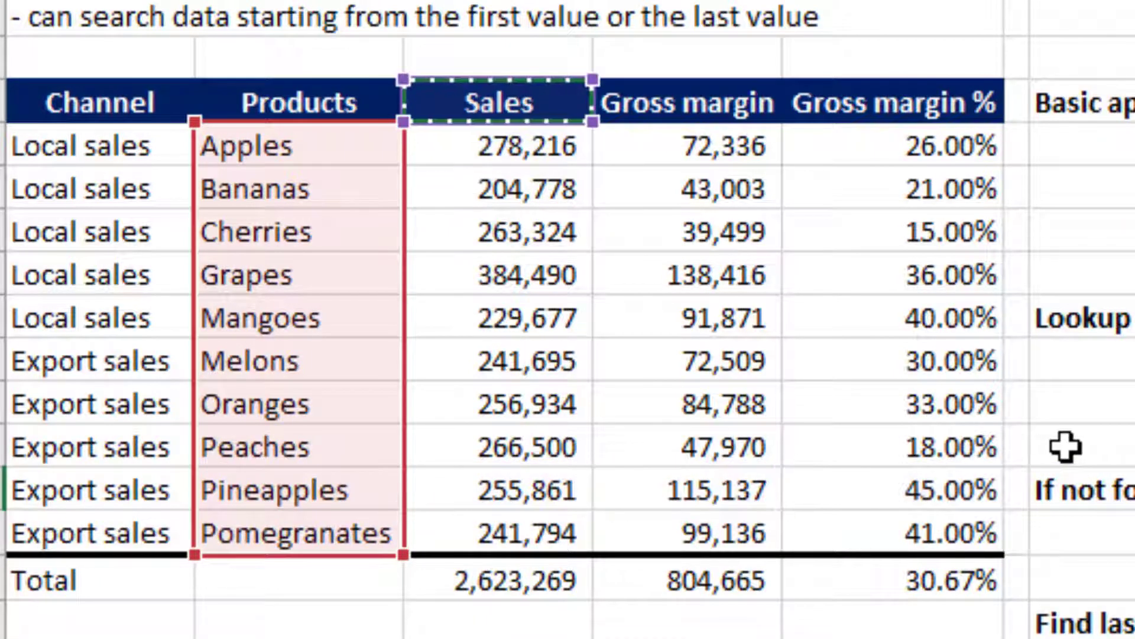
{"action": "key", "text": "Down"}
{"action": "key", "text": "ctrl+shift+Down"}
{"action": "key", "text": "shift+Up"}
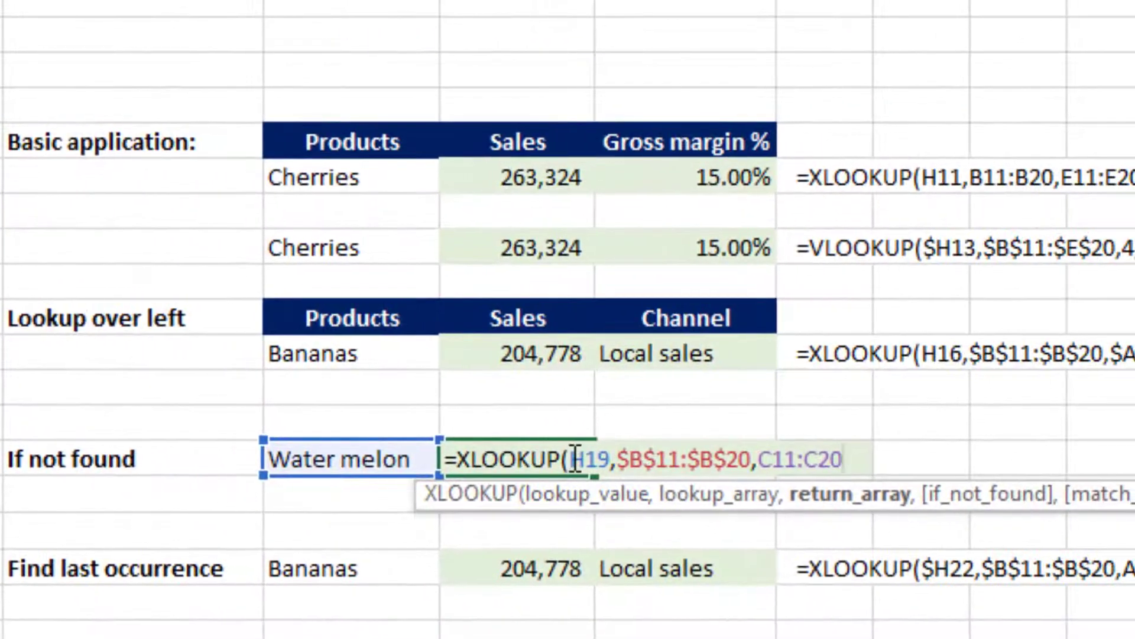
- Anchor the lookup value's column as $H19, add "Not found" as the if_not_found argument and complete the I19 formula
{"action": "left_click", "coordinate": [572, 460]}
{"action": "type", "text": "$"}
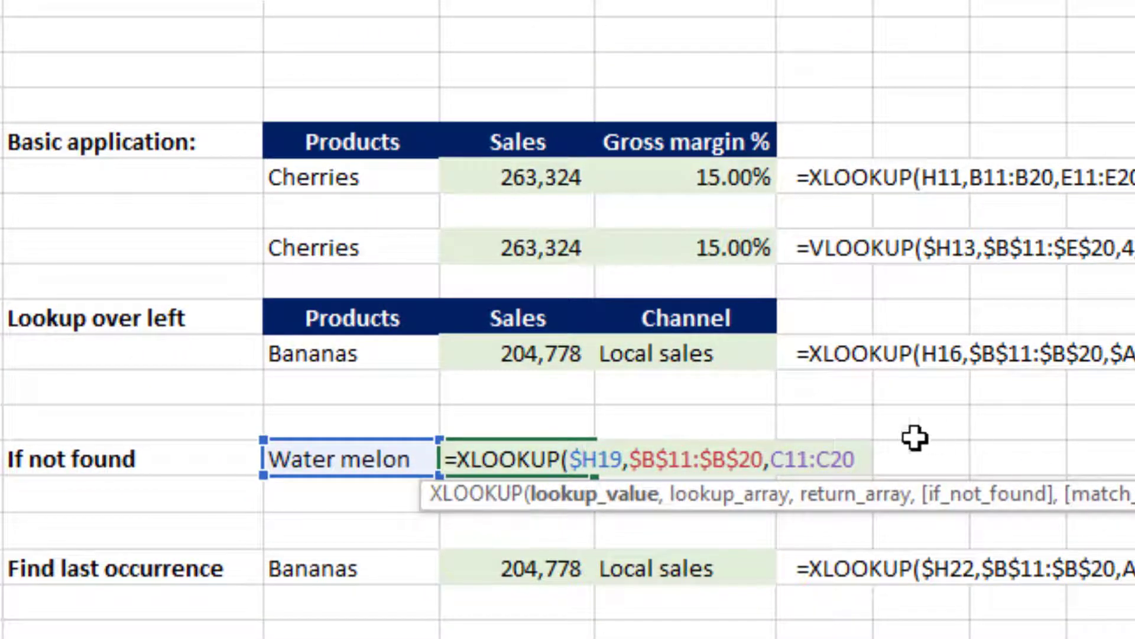
{"action": "left_click", "coordinate": [862, 459]}
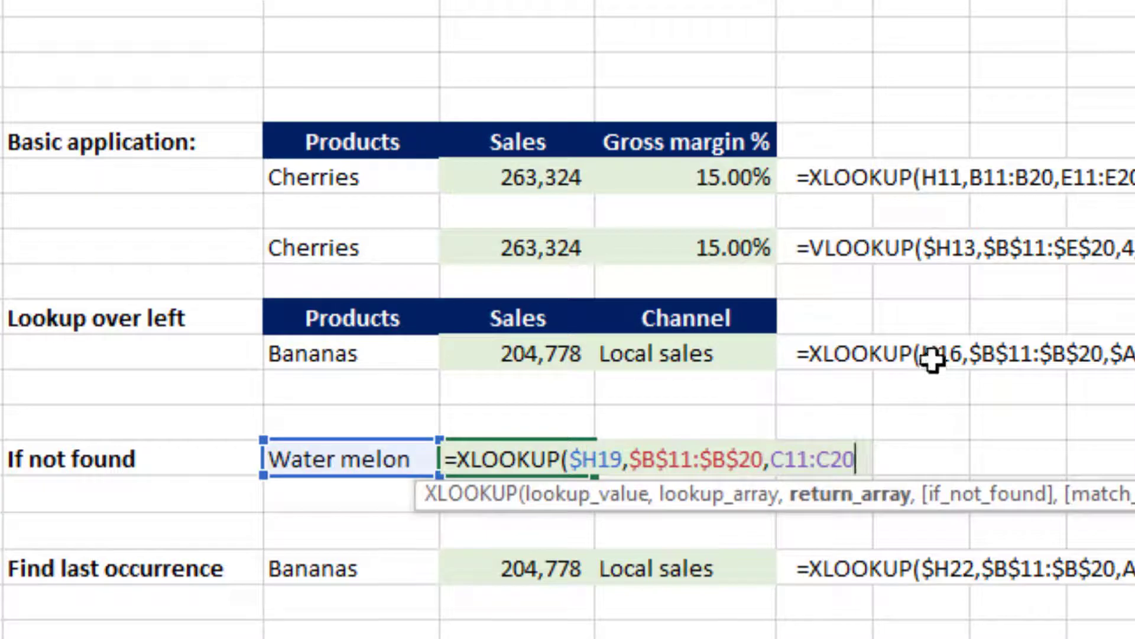
{"action": "type", "text": ","}
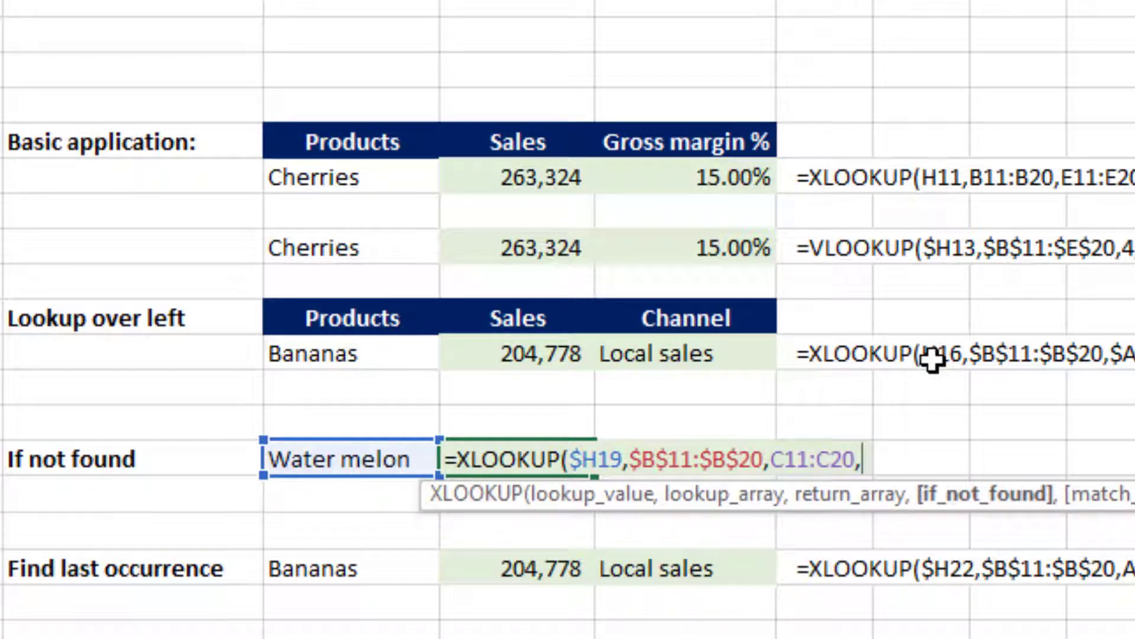
{"action": "type", "text": "\"NOT"}
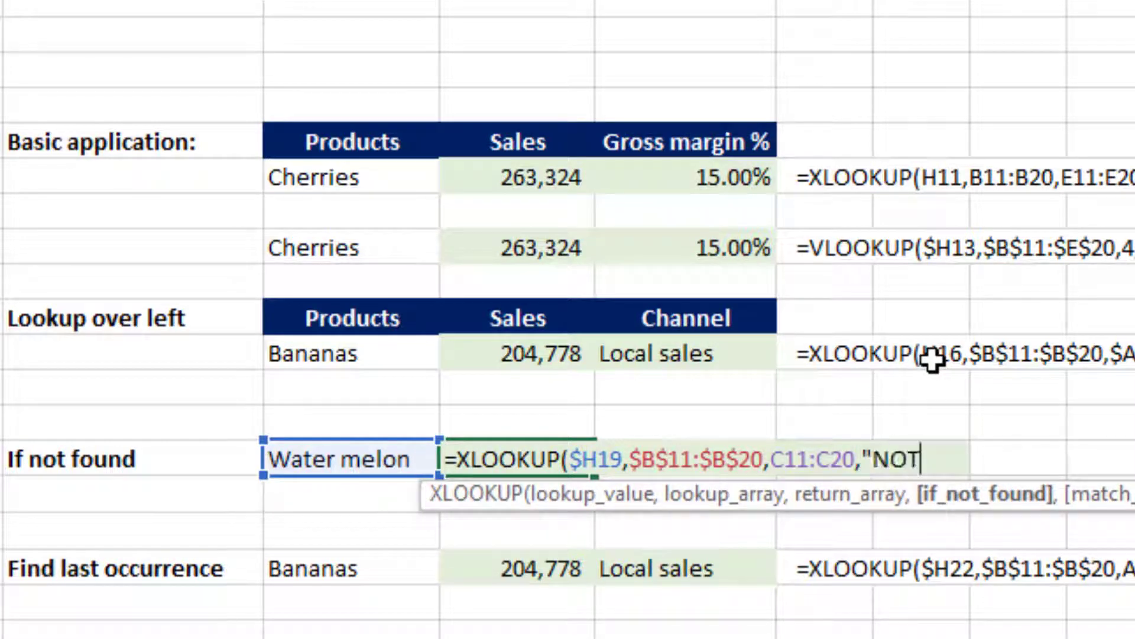
{"action": "key", "text": "BackSpace"}
{"action": "key", "text": "BackSpace"}
{"action": "type", "text": "ot found"}
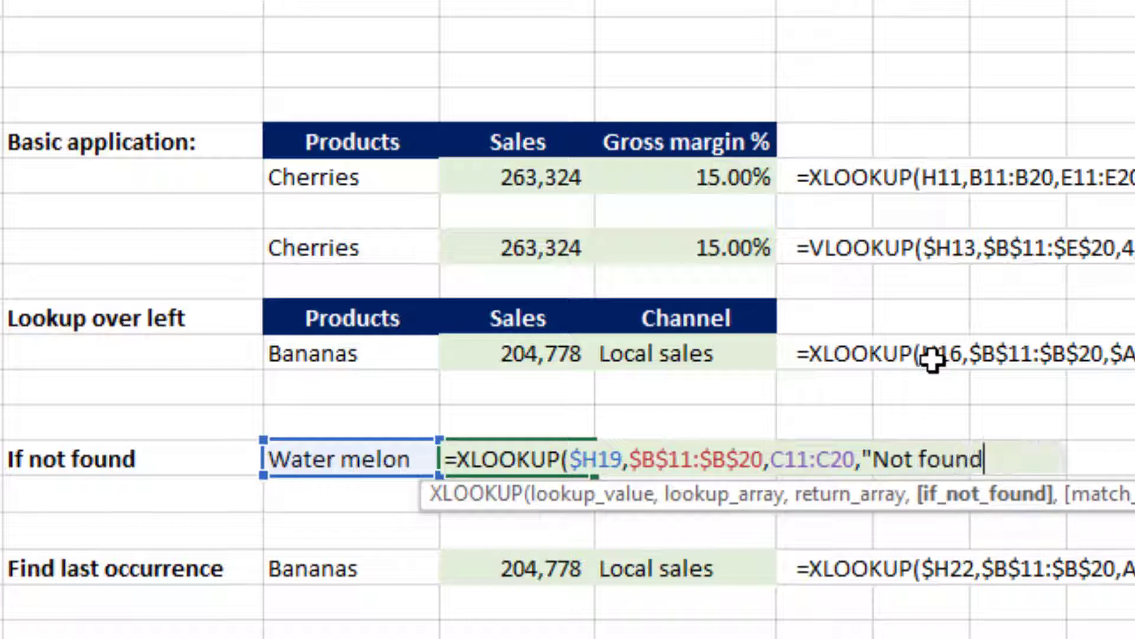
{"action": "type", "text": "\")"}
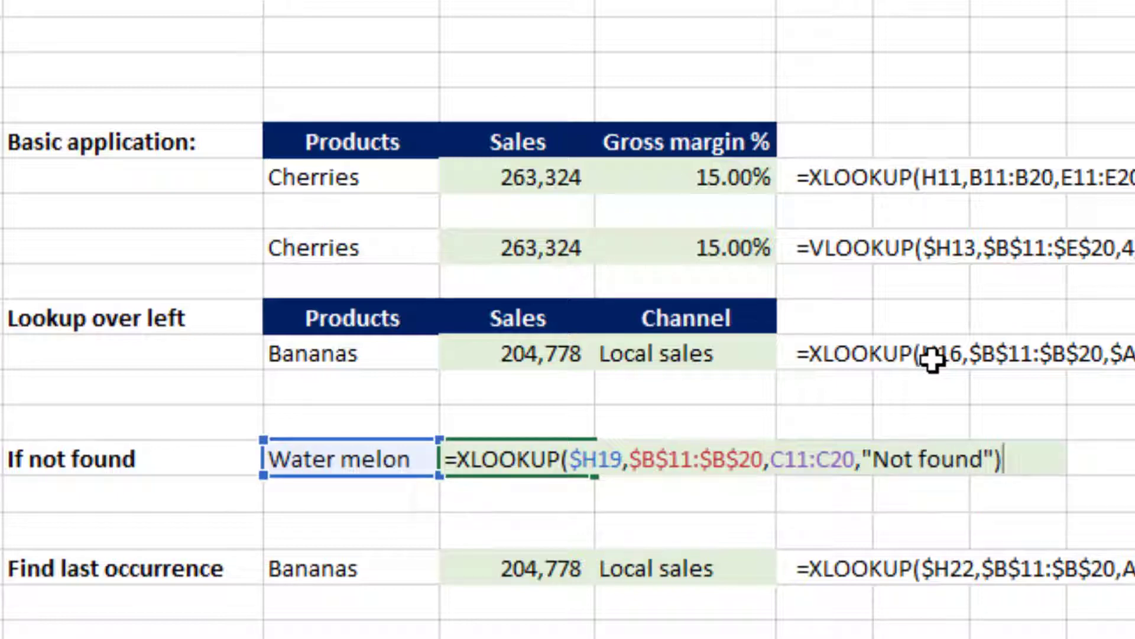
{"action": "key", "text": "Return"}
- Copy the I19 formula to J19 and check the references in the pasted formula
{"action": "key", "text": "Up"}
{"action": "key", "text": "ctrl+c"}
{"action": "key", "text": "Right"}
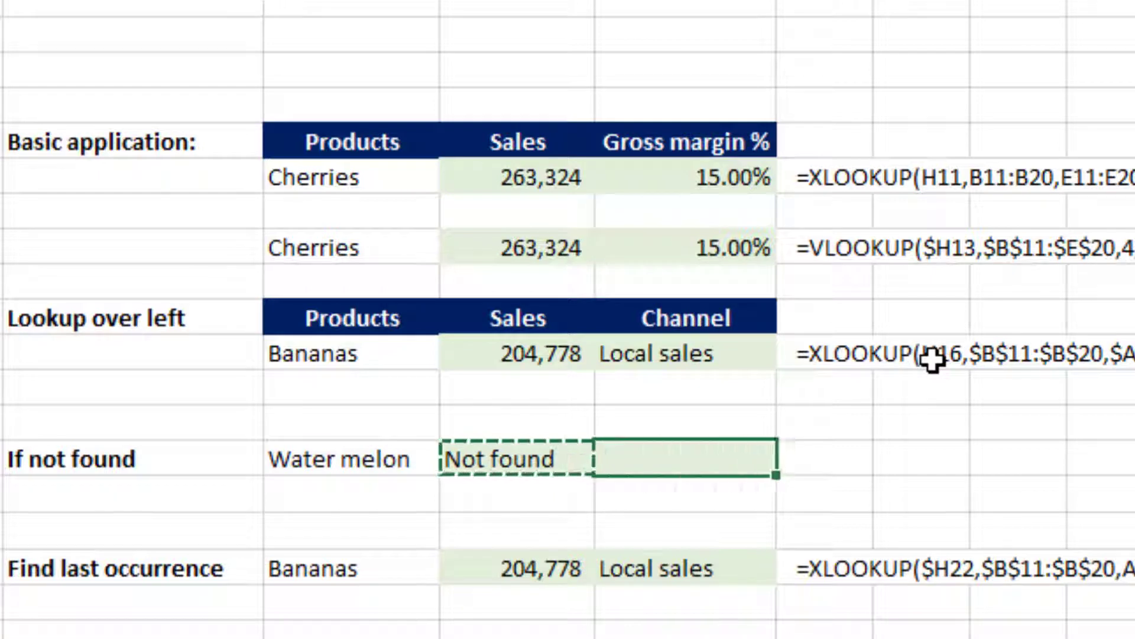
{"action": "key", "text": "ctrl+v"}
{"action": "key", "text": "F2"}
{"action": "key", "text": "Escape"}
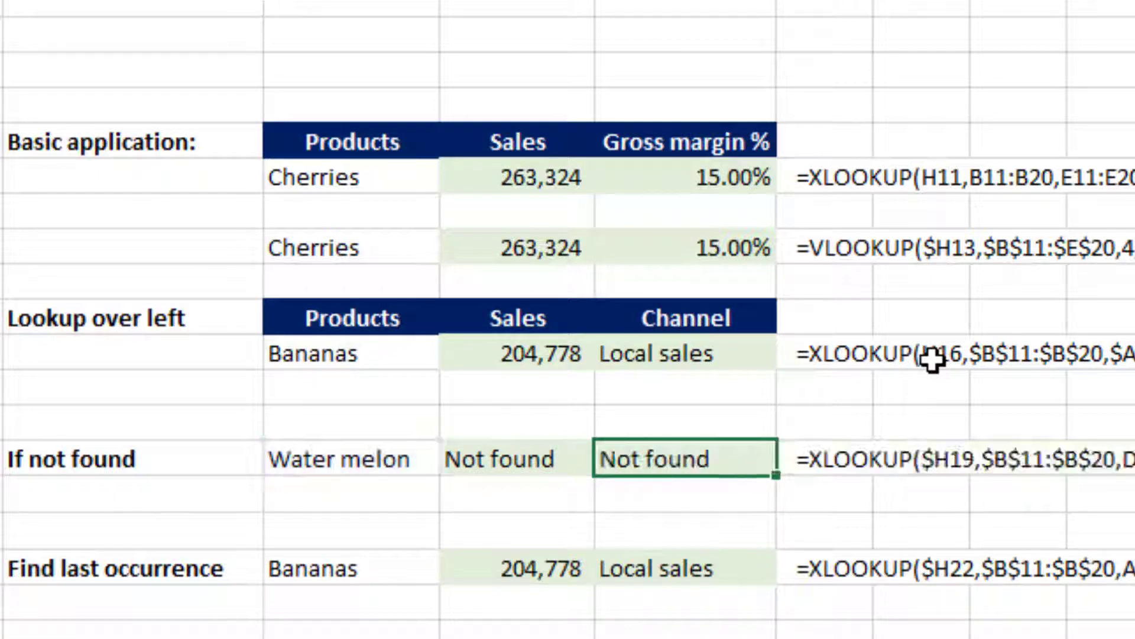
- Change the return array of the J19 formula to the Channel range A11:A20
{"action": "key", "text": "Left"}
{"action": "key", "text": "Right"}
{"action": "key", "text": "F2"}
{"action": "key", "text": "Left"}
{"action": "key", "text": "Left"}
{"action": "key", "text": "Left"}
{"action": "key", "text": "Left"}
{"action": "key", "text": "Left"}
{"action": "key", "text": "Left"}
{"action": "key", "text": "Left"}
{"action": "key", "text": "Left"}
{"action": "key", "text": "Left"}
{"action": "key", "text": "Left"}
{"action": "key", "text": "Left"}
{"action": "key", "text": "Left"}
{"action": "key", "text": "Left"}
{"action": "key", "text": "Left"}
{"action": "key", "text": "Left"}
{"action": "key", "text": "Left"}
{"action": "key", "text": "Left"}
{"action": "key", "text": "Left"}
{"action": "key", "text": "Left"}
{"action": "key", "text": "Left"}
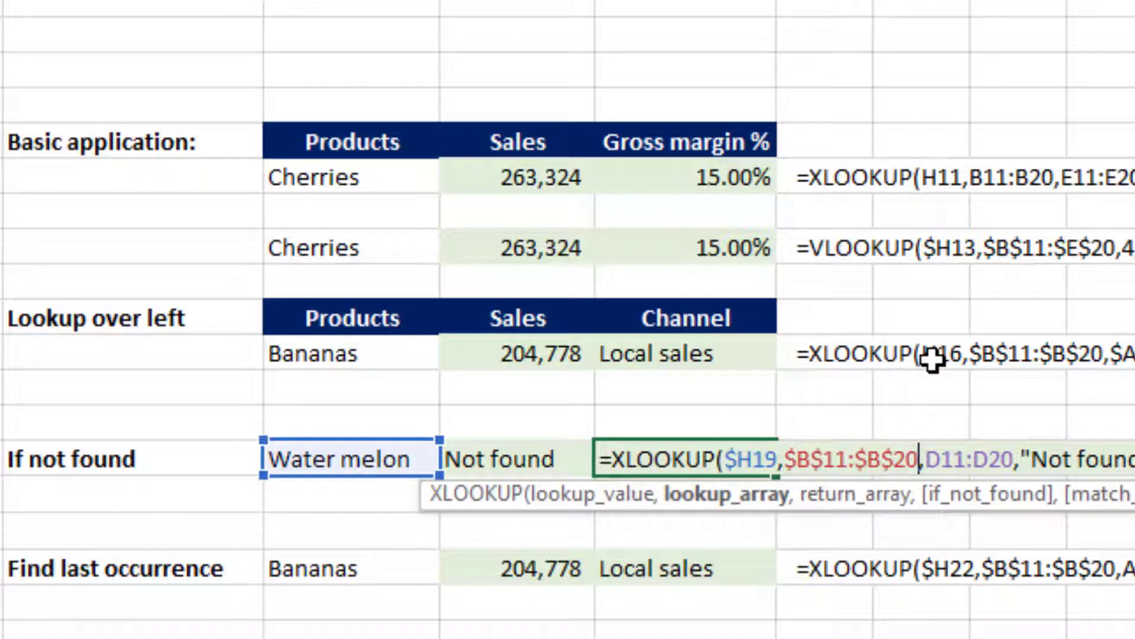
{"action": "key", "text": "Right"}
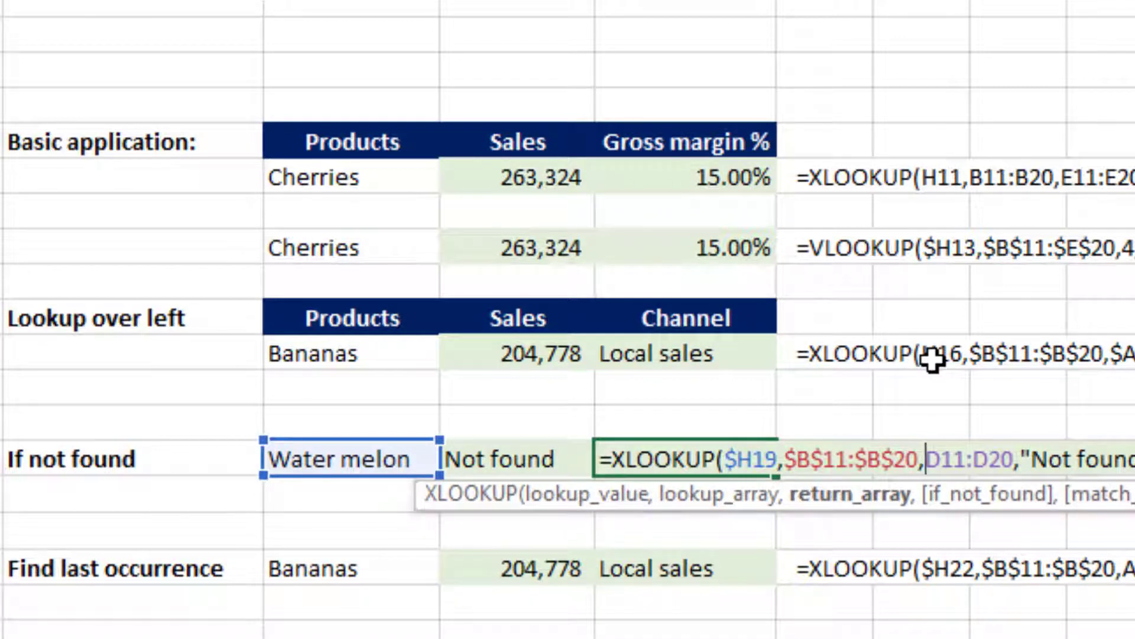
{"action": "key", "text": "shift+Right"}
{"action": "type", "text": "A"}
{"action": "key", "text": "Right"}
{"action": "key", "text": "Right"}
{"action": "key", "text": "Right"}
{"action": "key", "text": "shift+Right"}
{"action": "type", "text": "A"}
{"action": "key", "text": "Return"}
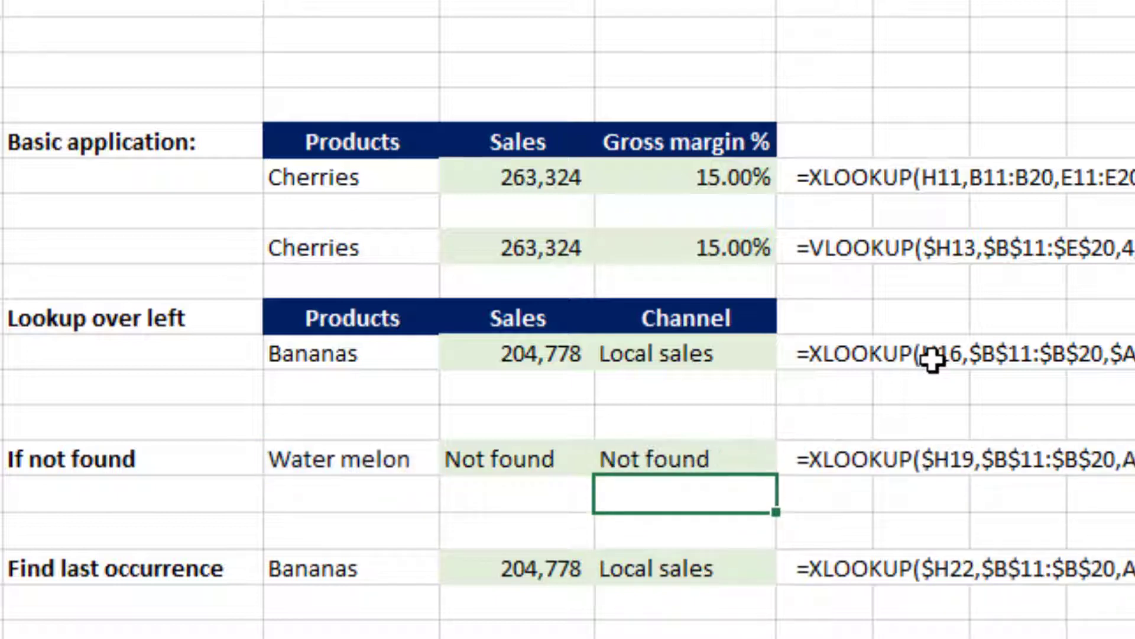
{"action": "key", "text": "Up"}
{"action": "key", "text": "Left"}
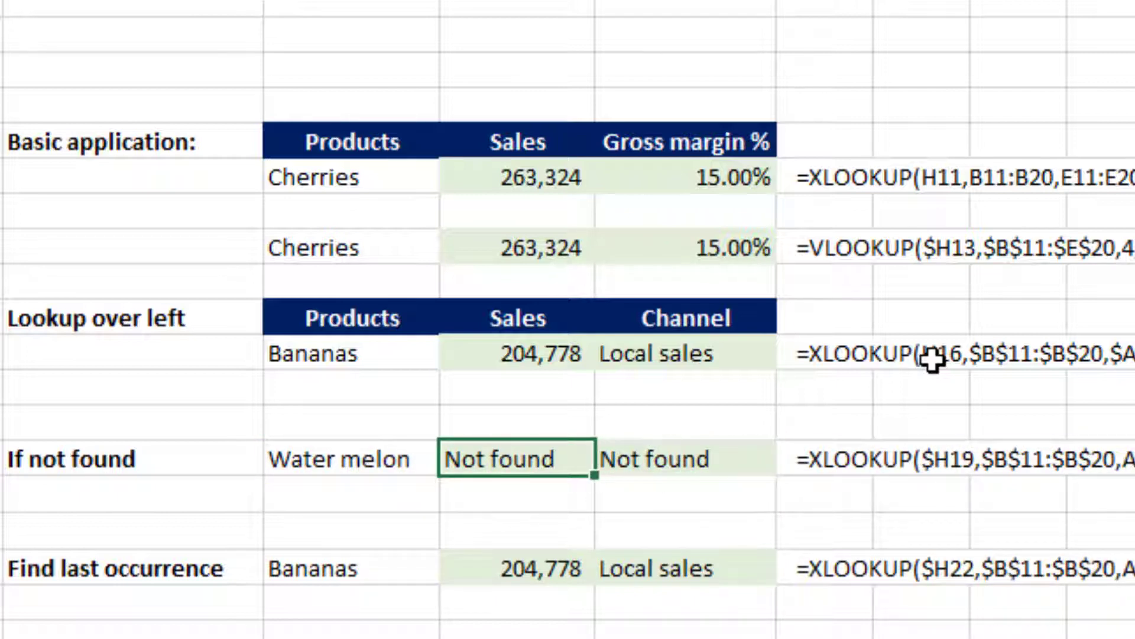
{"action": "key", "text": "Left"}
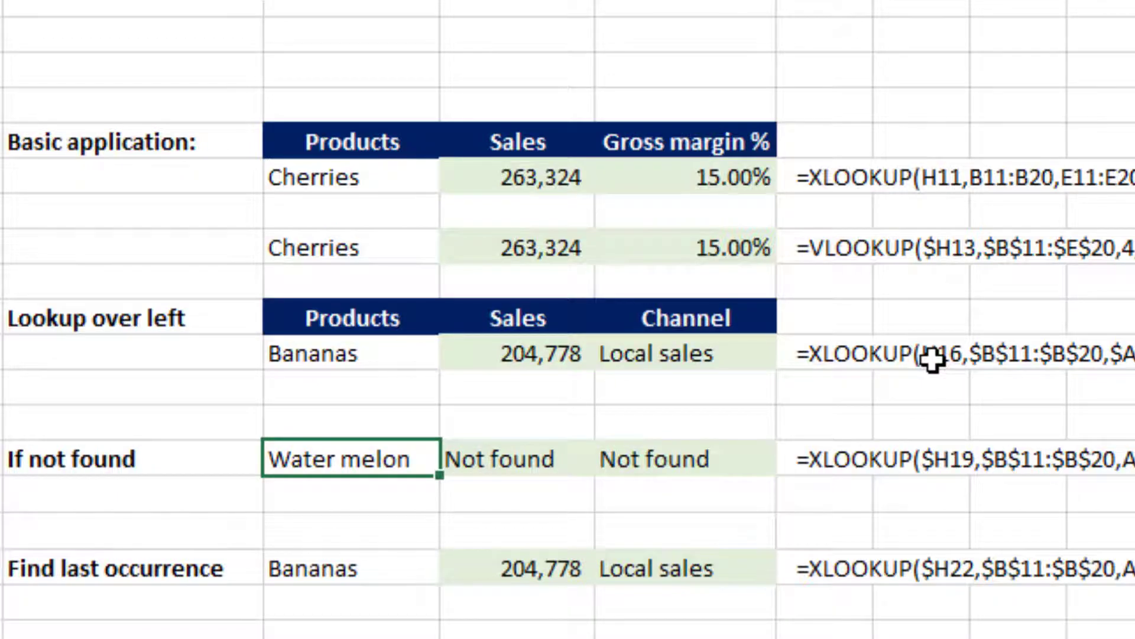
{"action": "key", "text": "Right"}
{"action": "key", "text": "Right"}
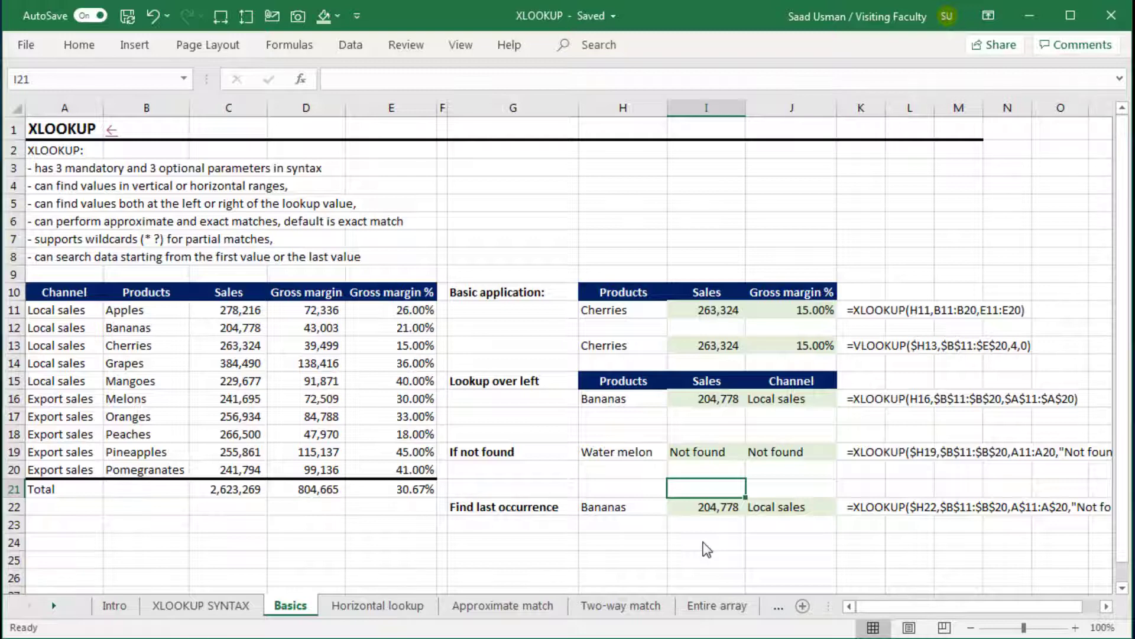
- Clear the existing results in I22:J22 of the Find last occurrence example
{"action": "key", "text": "Down"}
{"action": "key", "text": "shift+Right"}
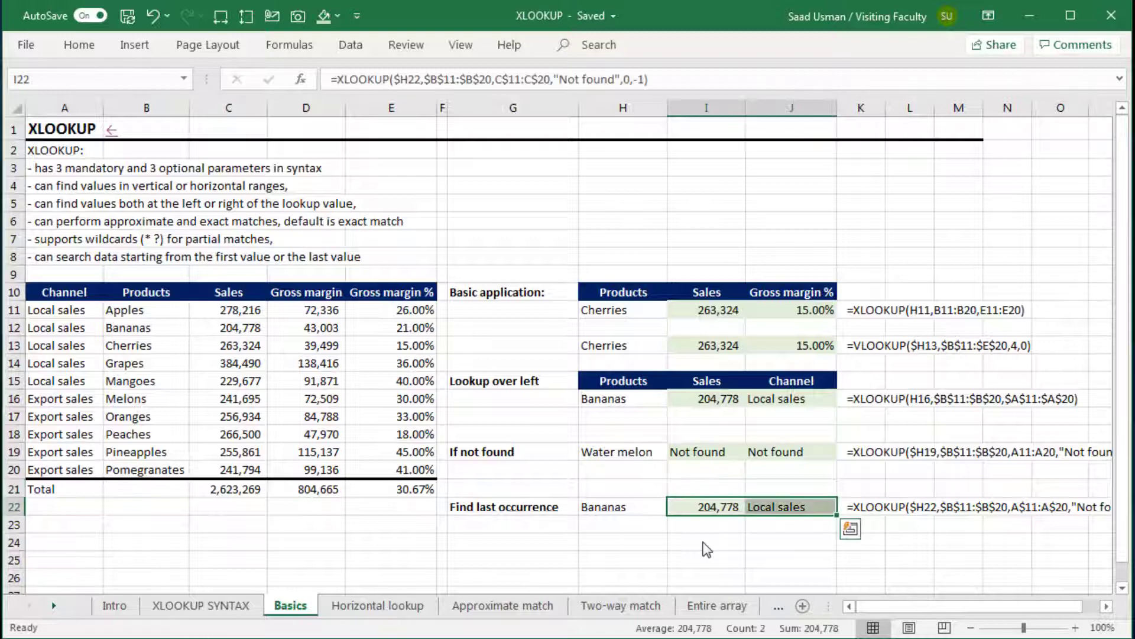
{"action": "key", "text": "Delete"}
- Examine the Products entries in B11:B20 of the source table for repeated products
{"action": "key", "text": "Left"}
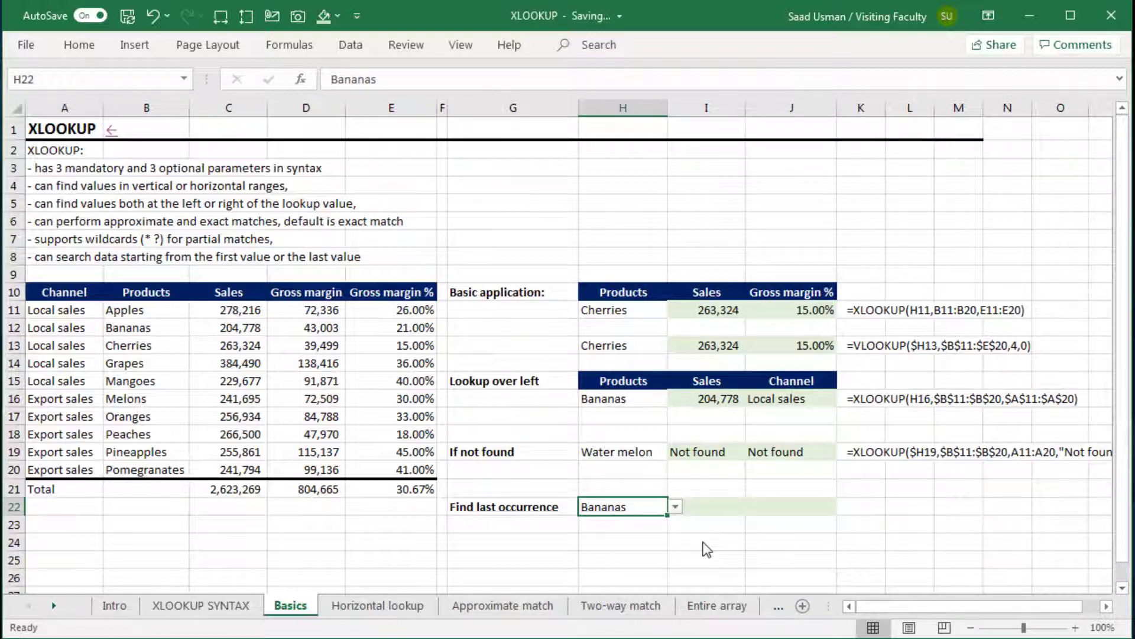
{"action": "key", "text": "Left"}
{"action": "key", "text": "Left"}
{"action": "key", "text": "Left"}
{"action": "key", "text": "Left"}
{"action": "key", "text": "Left"}
{"action": "key", "text": "Left"}
{"action": "key", "text": "Left"}
{"action": "key", "text": "Up"}
{"action": "key", "text": "Up"}
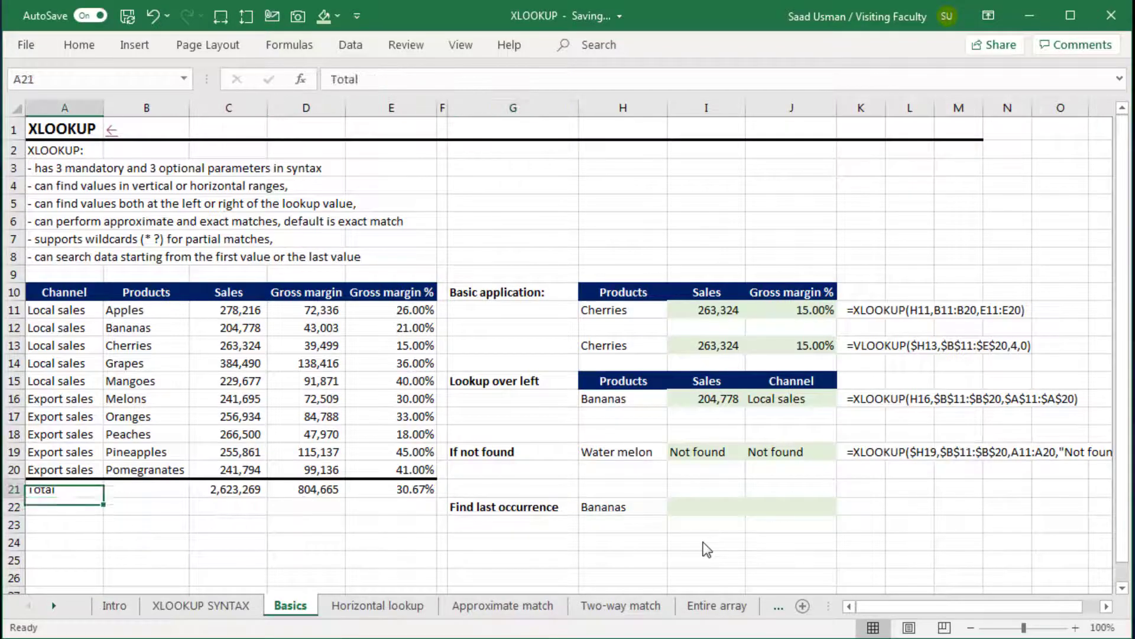
{"action": "key", "text": "Right"}
{"action": "key", "text": "ctrl+shift+Up"}
{"action": "key", "text": "shift+Down"}
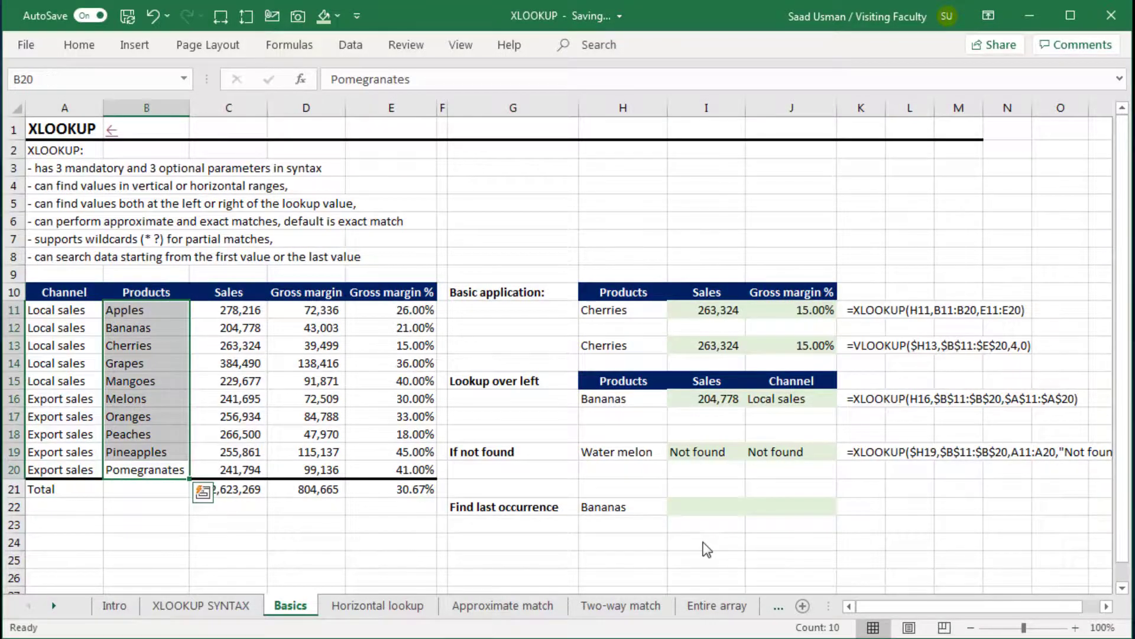
- Copy the Peaches row A18:E18 to row 22 below the Total row
{"action": "key", "text": "Down"}
{"action": "key", "text": "Down"}
{"action": "key", "text": "Left"}
{"action": "key", "text": "Up"}
{"action": "key", "text": "Up"}
{"action": "key", "text": "Up"}
{"action": "key", "text": "Up"}
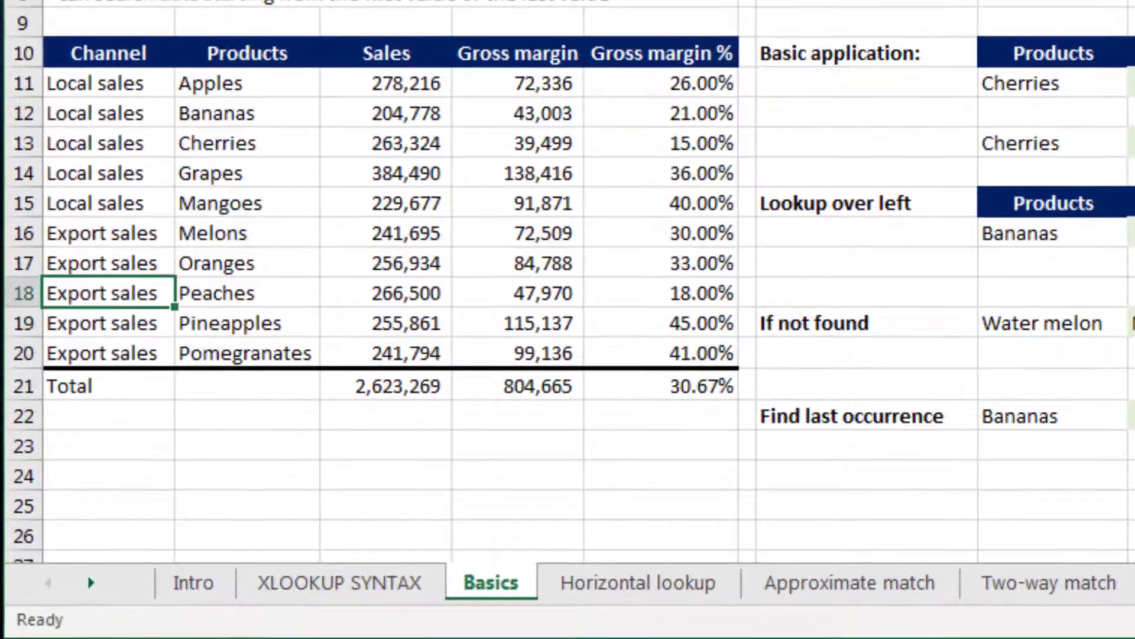
{"action": "key", "text": "shift+Right"}
{"action": "key", "text": "shift+Right"}
{"action": "key", "text": "shift+Right"}
{"action": "key", "text": "shift+Right"}
{"action": "key", "text": "ctrl+c"}
{"action": "key", "text": "Down"}
{"action": "key", "text": "Down"}
{"action": "key", "text": "Down"}
{"action": "key", "text": "Down"}
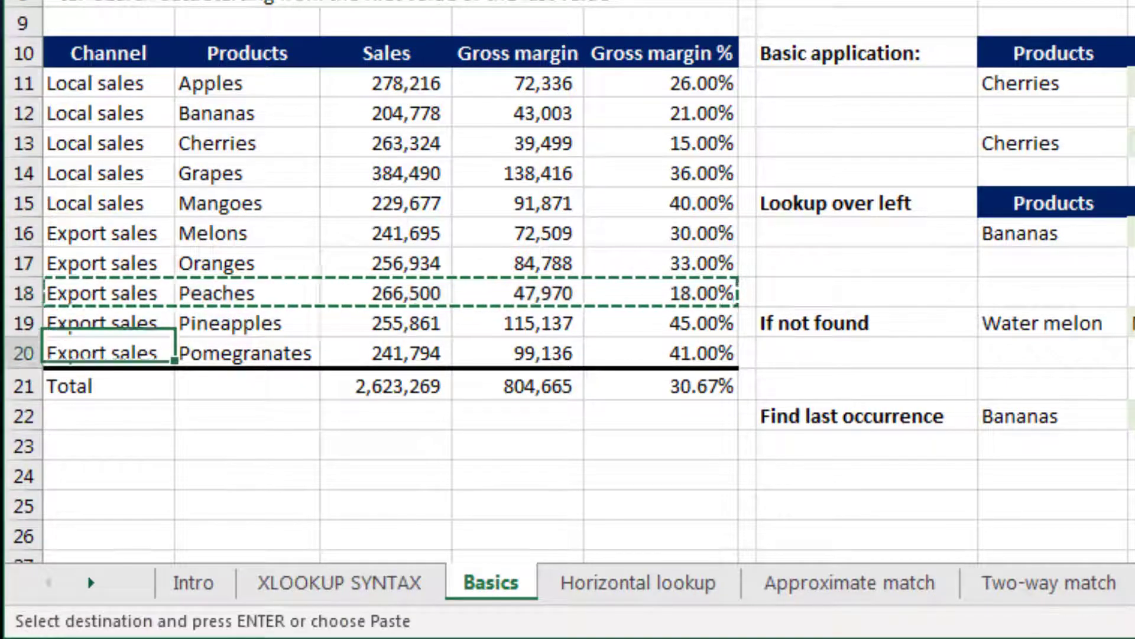
{"action": "key", "text": "Return"}
- Set the sales of the copied Peaches row 22 to 100,000 and its gross margin to 20,000
{"action": "key", "text": "Right"}
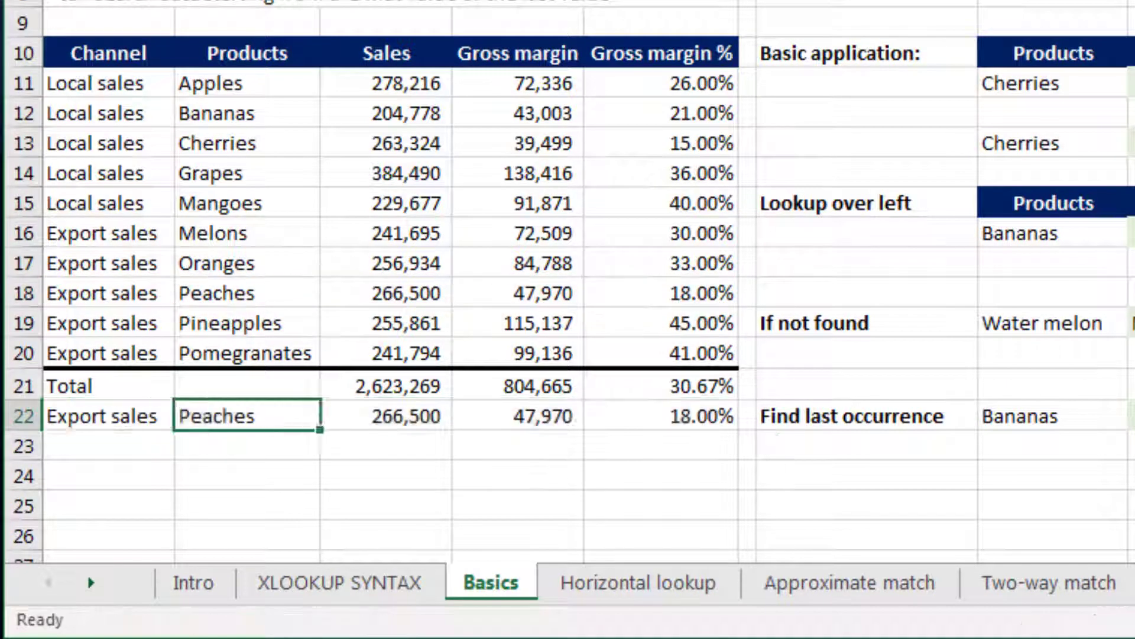
{"action": "key", "text": "Left"}
{"action": "key", "text": "Right"}
{"action": "key", "text": "Right"}
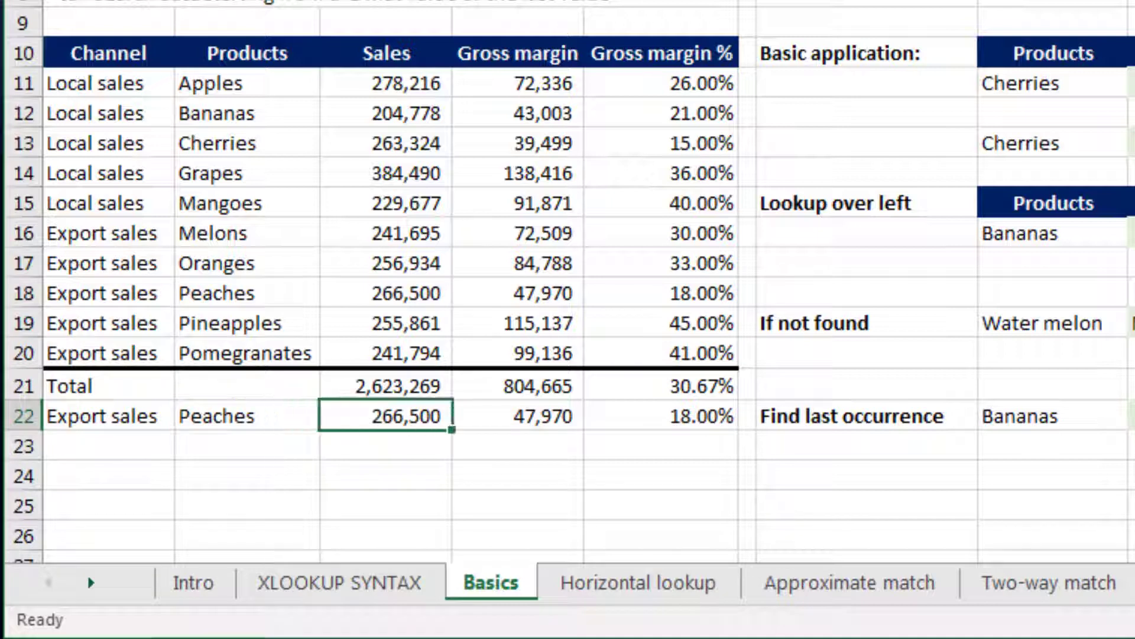
{"action": "type", "text": "100000"}
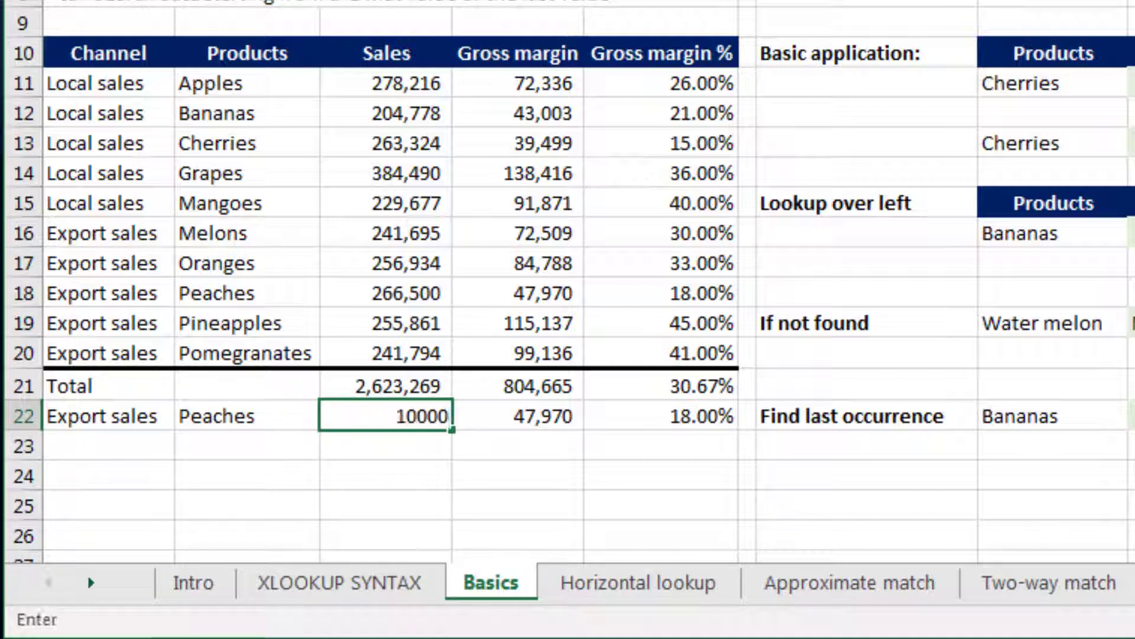
{"action": "key", "text": "Tab"}
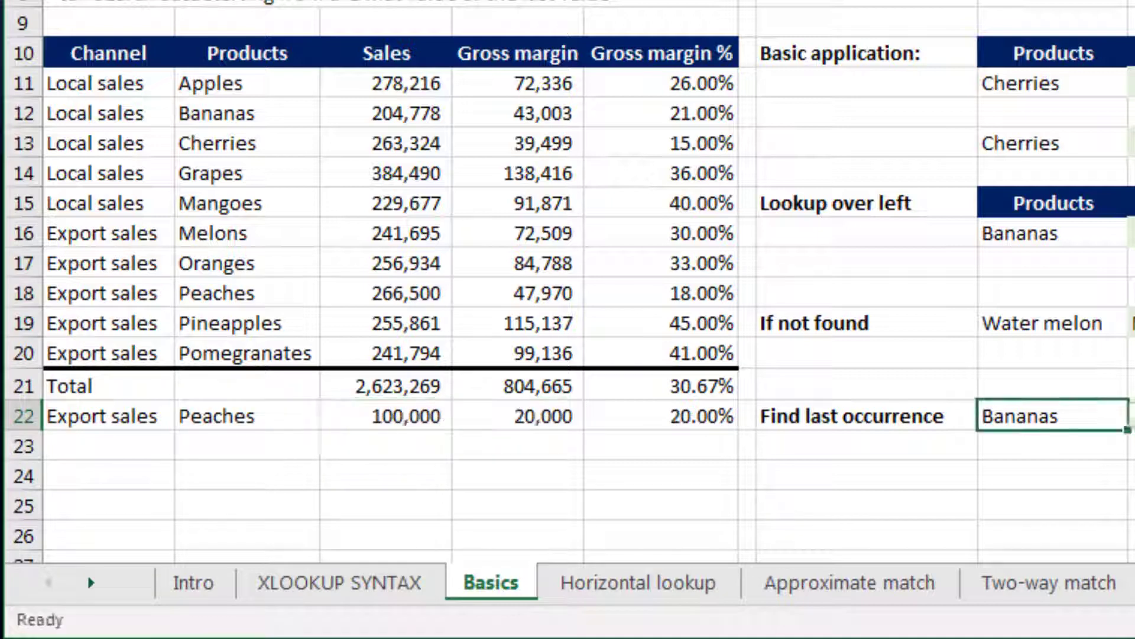
{"action": "key", "text": "Left"}
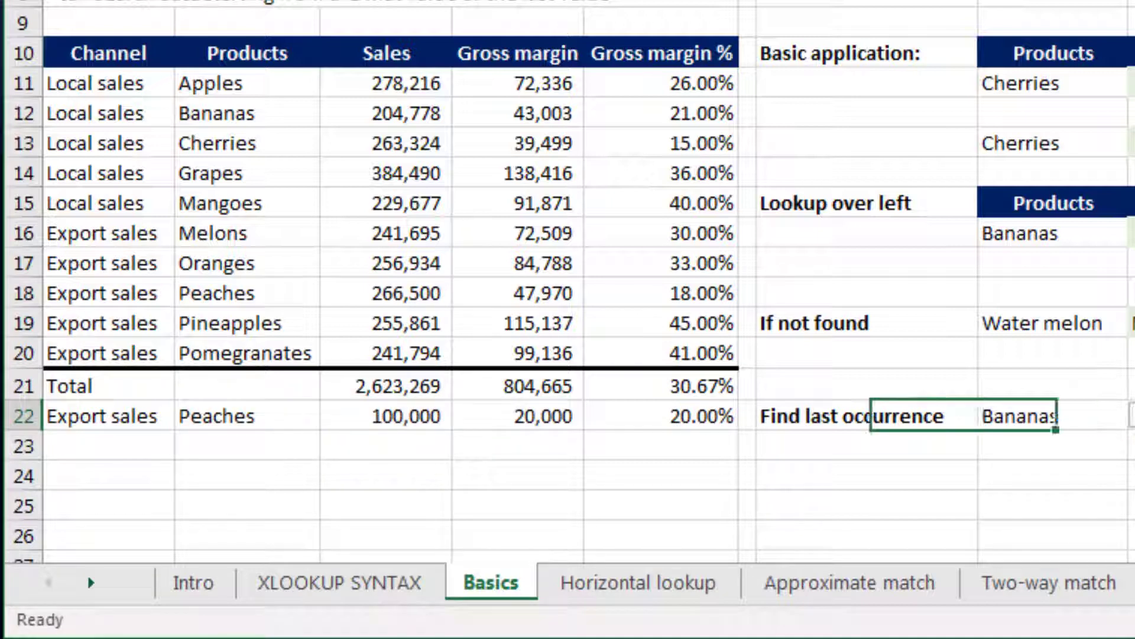
- Choose Peaches as the lookup product in H22 of the Find last occurrence example
{"action": "key", "text": "Right"}
{"action": "key", "text": "alt+Down"}
{"action": "key", "text": "Down"}
{"action": "key", "text": "Down"}
{"action": "key", "text": "Down"}
{"action": "key", "text": "Down"}
{"action": "key", "text": "Down"}
{"action": "key", "text": "Down"}
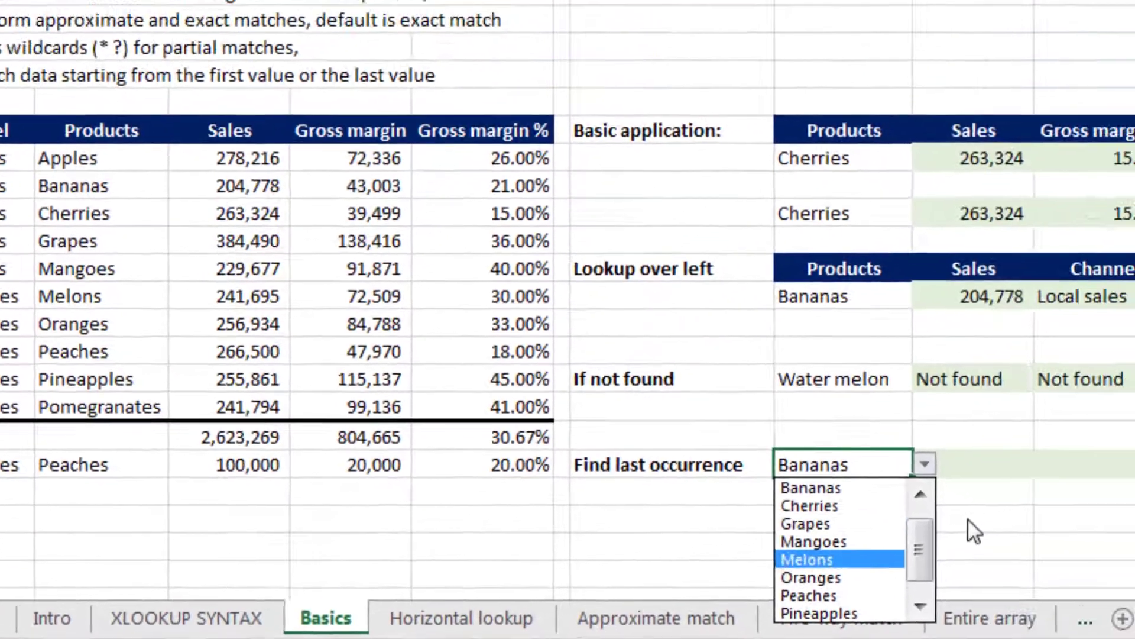
{"action": "key", "text": "Return"}
- Begin an XLOOKUP formula in I22 with the product in H22 as its lookup value
{"action": "key", "text": "Right"}
{"action": "type", "text": "=XLOOKUP("}
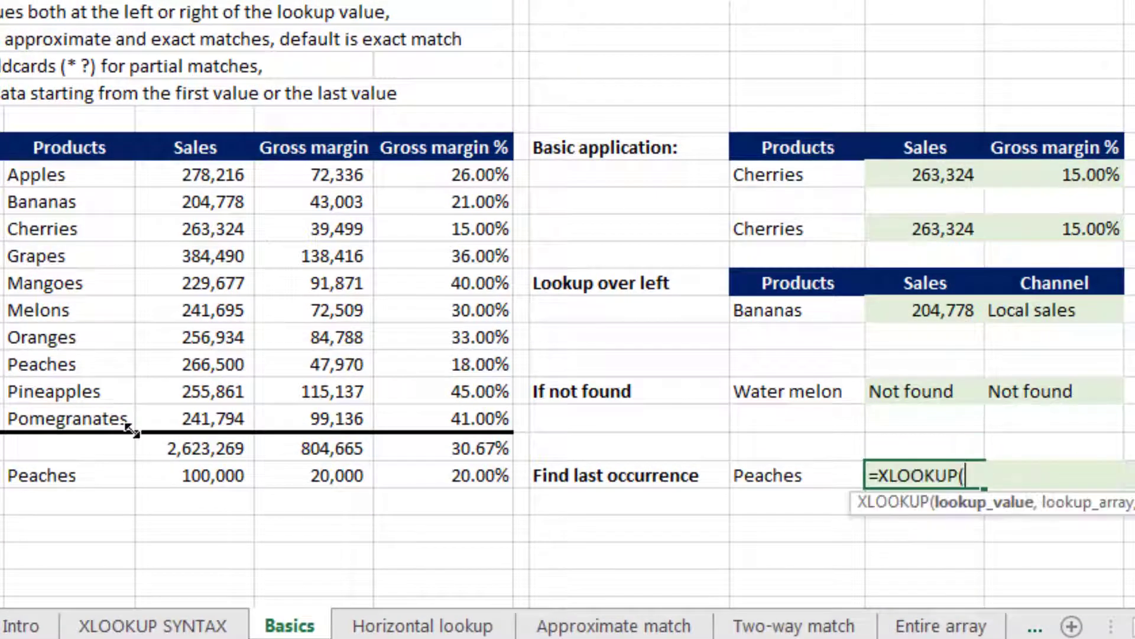
{"action": "key", "text": "Left"}
{"action": "type", "text": ","}
- Set the lookup array of the I22 formula to the absolute product range $B$11:$B$22
{"action": "key", "text": "Left"}
{"action": "key", "text": "Left"}
{"action": "key", "text": "Left"}
{"action": "key", "text": "Left"}
{"action": "key", "text": "Left"}
{"action": "key", "text": "Left"}
{"action": "key", "text": "Left"}
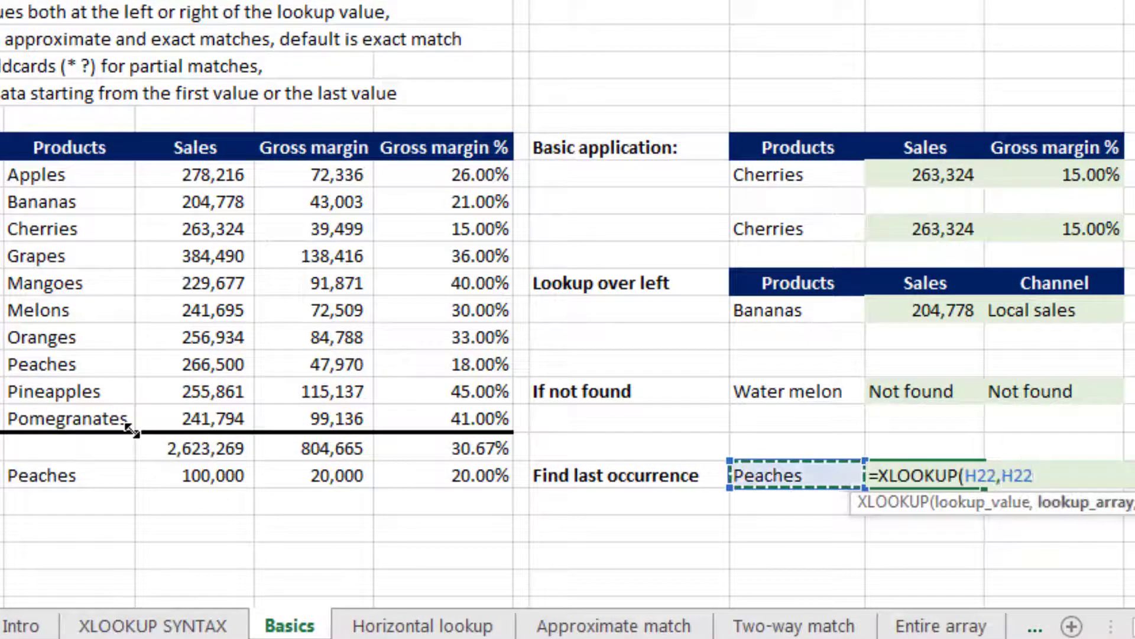
{"action": "key", "text": "Up"}
{"action": "key", "text": "ctrl+Up"}
{"action": "key", "text": "Down"}
{"action": "key", "text": "shift+Right"}
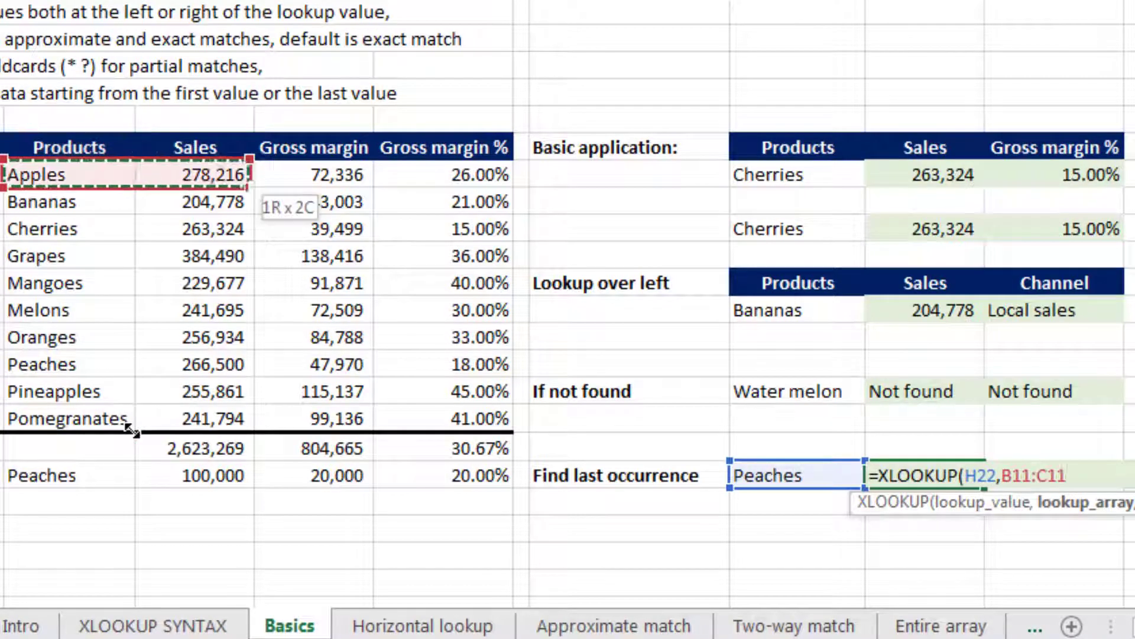
{"action": "key", "text": "shift+Left"}
{"action": "key", "text": "ctrl+shift+Down"}
{"action": "key", "text": "shift+Down"}
{"action": "key", "text": "shift+Down"}
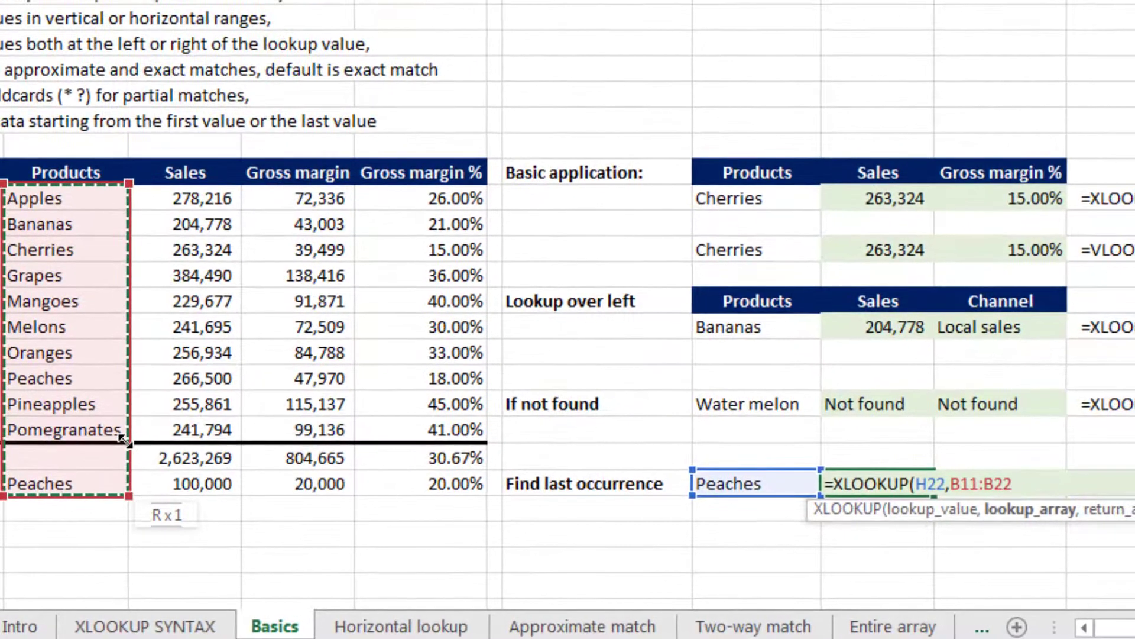
{"action": "key", "text": "F4"}
{"action": "type", "text": ","}
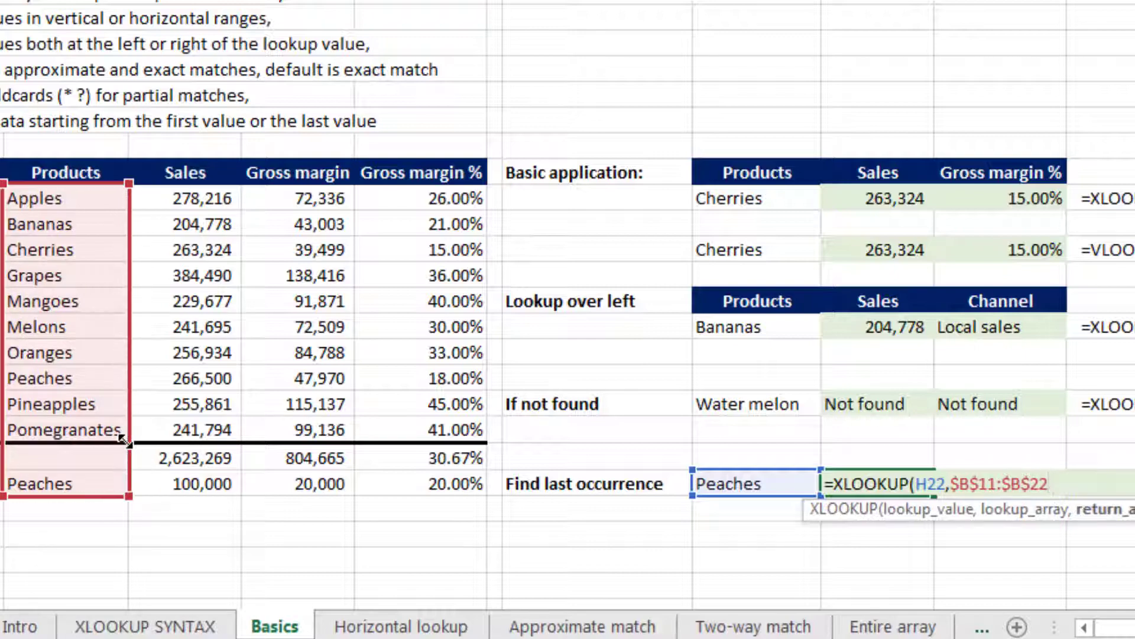
- Give the I22 formula the absolute sales range $C$11:$C$22 as return array and complete it
{"action": "key", "text": "Left"}
{"action": "key", "text": "Left"}
{"action": "key", "text": "Left"}
{"action": "key", "text": "Left"}
{"action": "key", "text": "Left"}
{"action": "key", "text": "Left"}
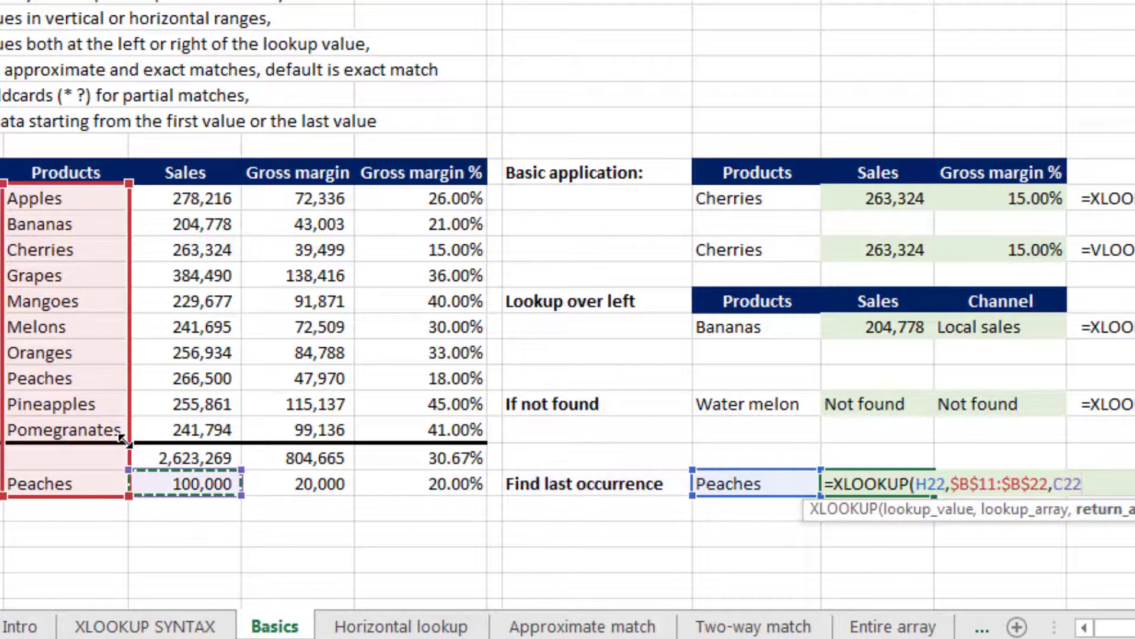
{"action": "key", "text": "shift+Up"}
{"action": "key", "text": "shift+Up"}
{"action": "key", "text": "shift+Up"}
{"action": "key", "text": "shift+Up"}
{"action": "key", "text": "shift+Up"}
{"action": "key", "text": "shift+Up"}
{"action": "key", "text": "shift+Up"}
{"action": "key", "text": "shift+Up"}
{"action": "key", "text": "shift+Up"}
{"action": "key", "text": "shift+Up"}
{"action": "key", "text": "shift+Up"}
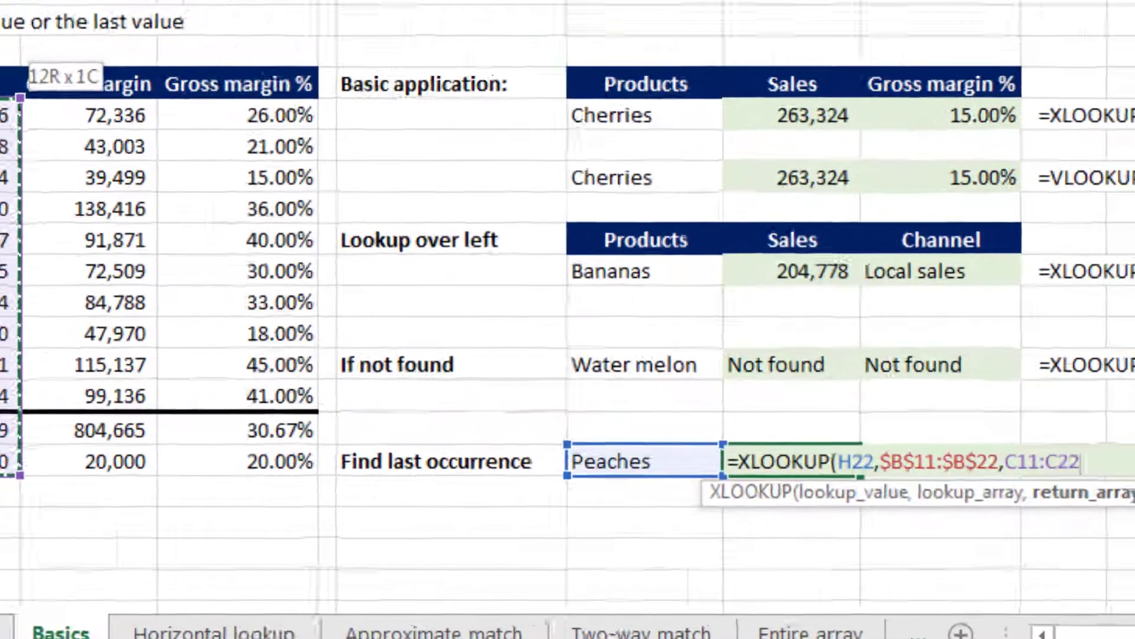
{"action": "key", "text": "F4"}
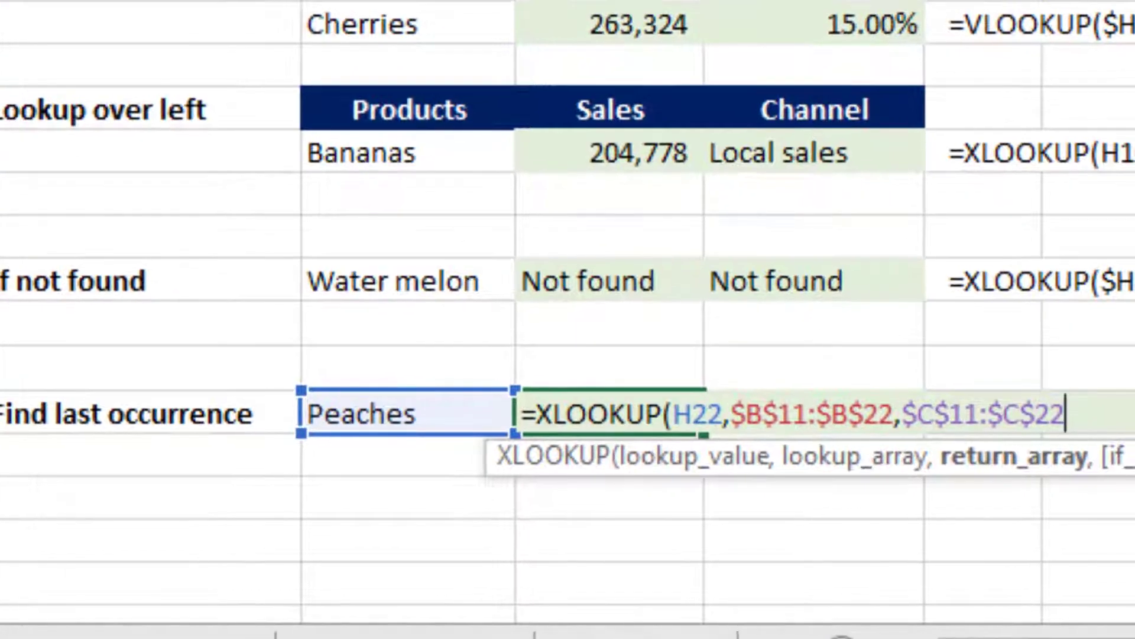
{"action": "type", "text": ")"}
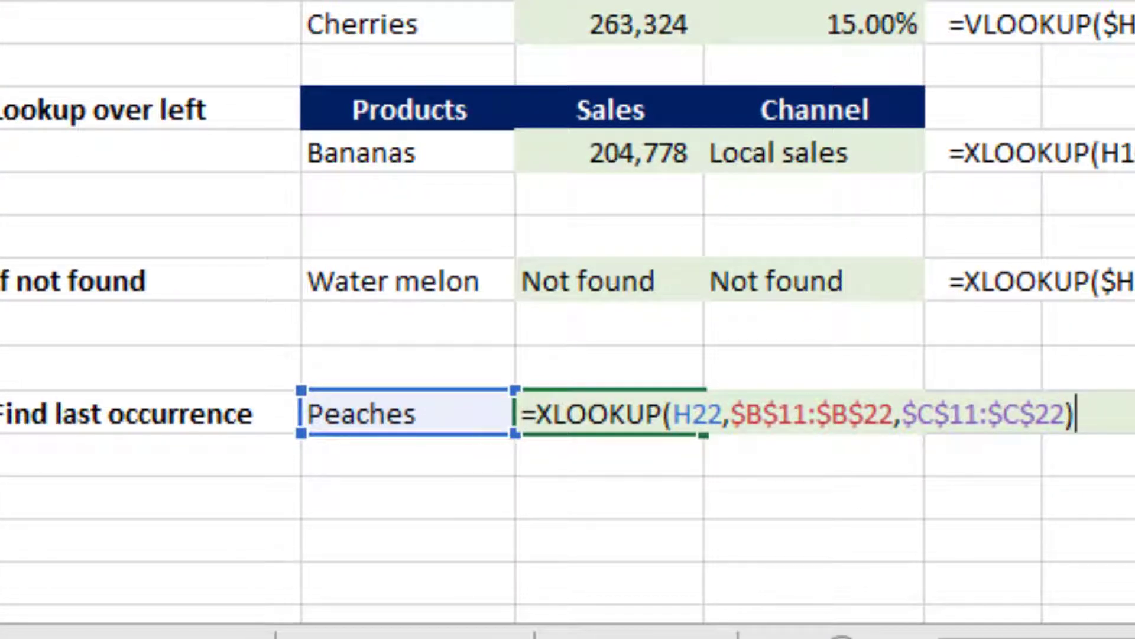
{"action": "key", "text": "Return"}
- Compare the I22 result with the sales of both Peaches rows in C18 and C22
{"action": "key", "text": "Up"}
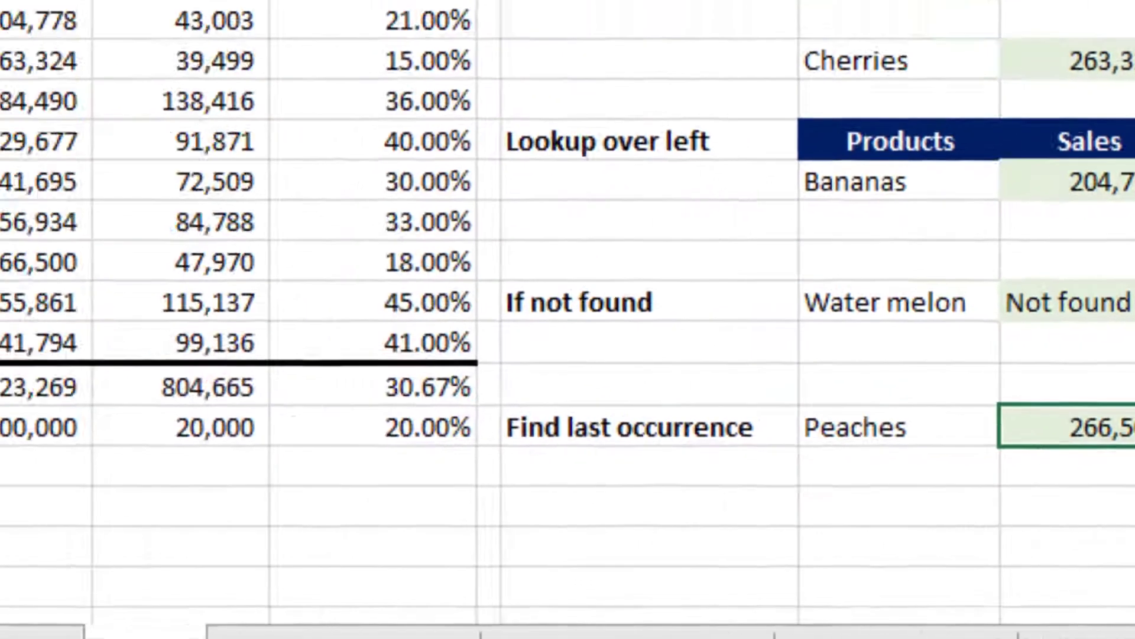
{"action": "left_click", "coordinate": [313, 273]}
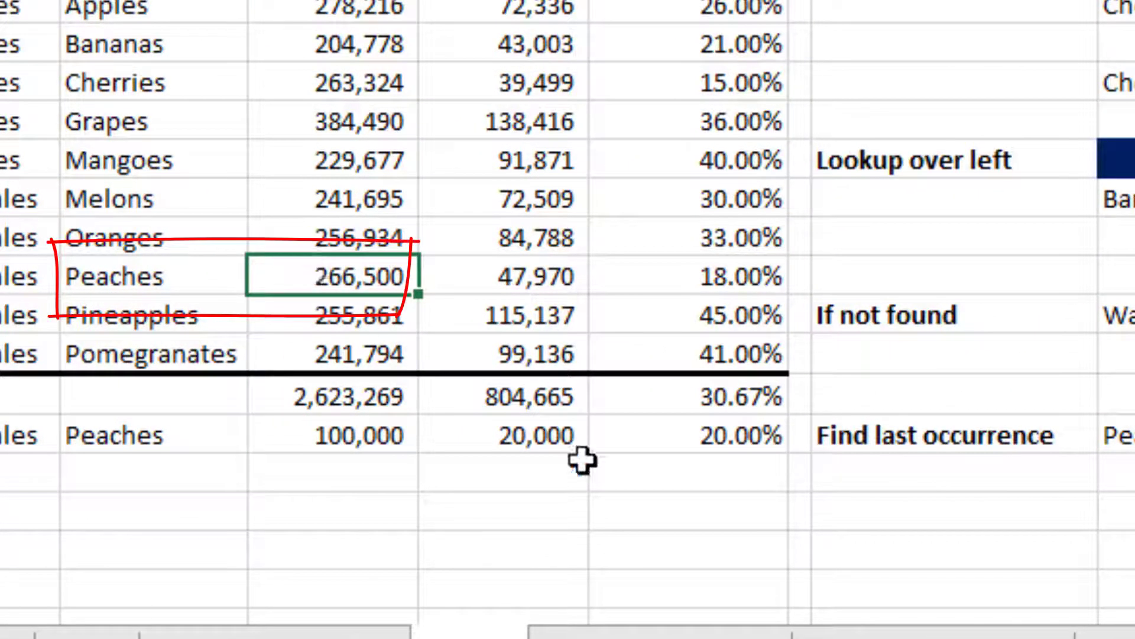
{"action": "left_click", "coordinate": [318, 444]}
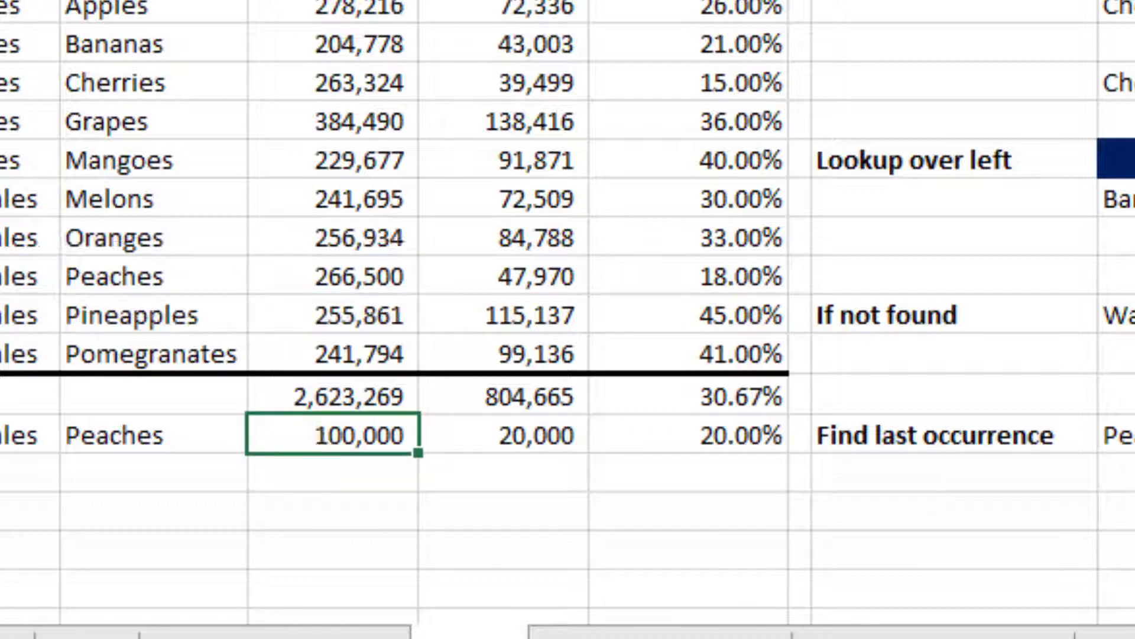
- Extend the I22 XLOOKUP with an empty if_not_found argument, match mode 0 and search mode -1 (last-to-first)
{"action": "left_click", "coordinate": [687, 435]}
{"action": "key", "text": "F2"}
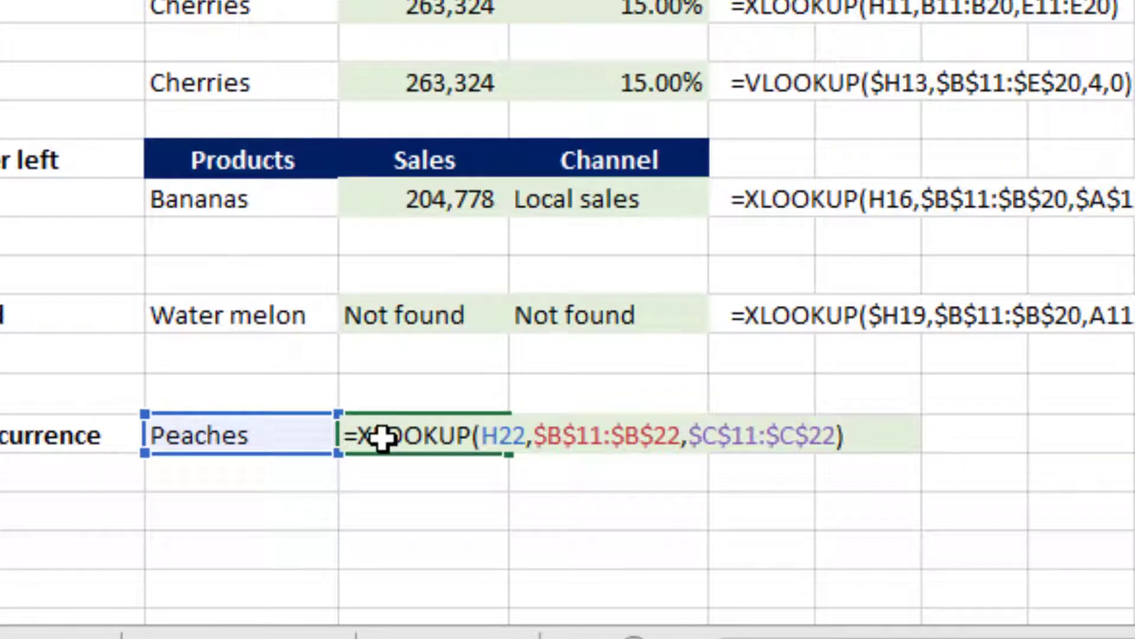
{"action": "key", "text": "Left"}
{"action": "type", "text": ","}
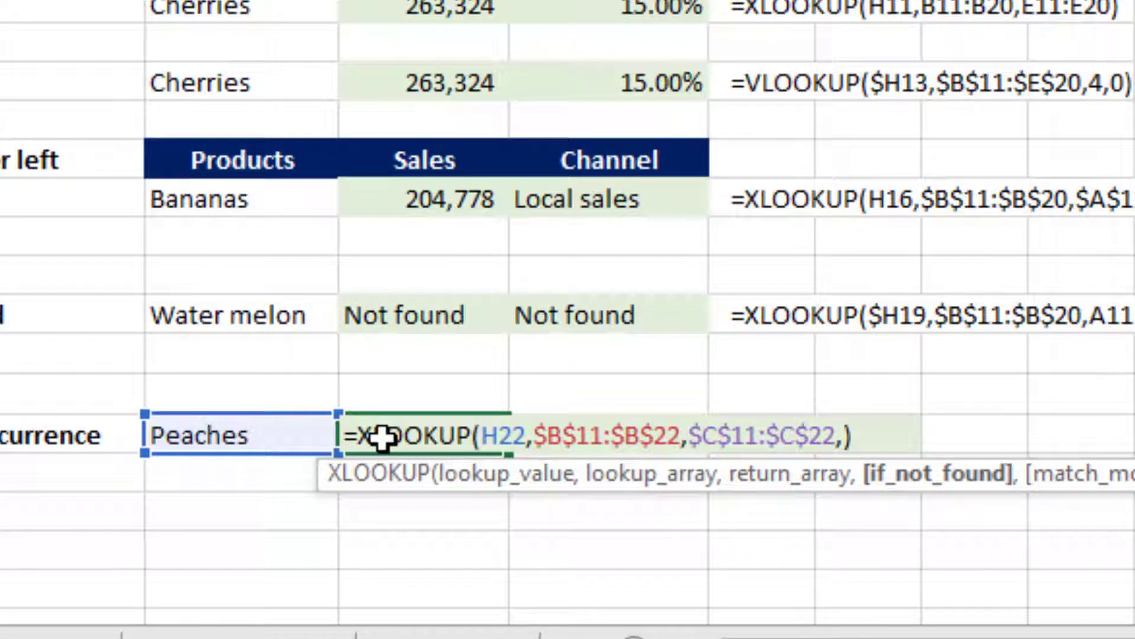
{"action": "type", "text": ","}
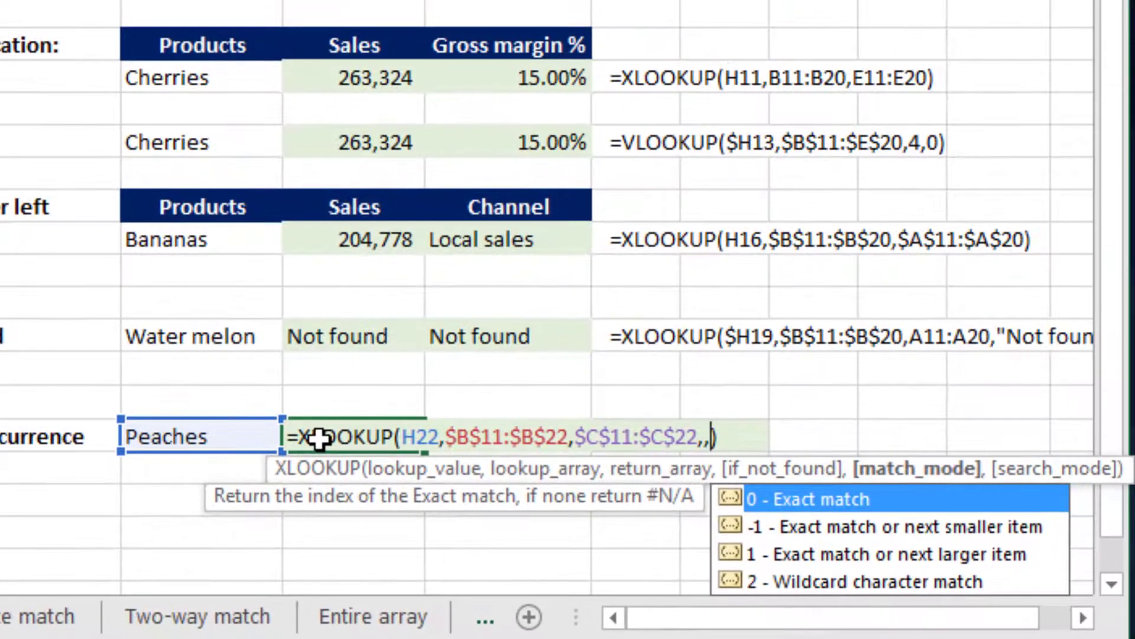
{"action": "type", "text": "0,"}
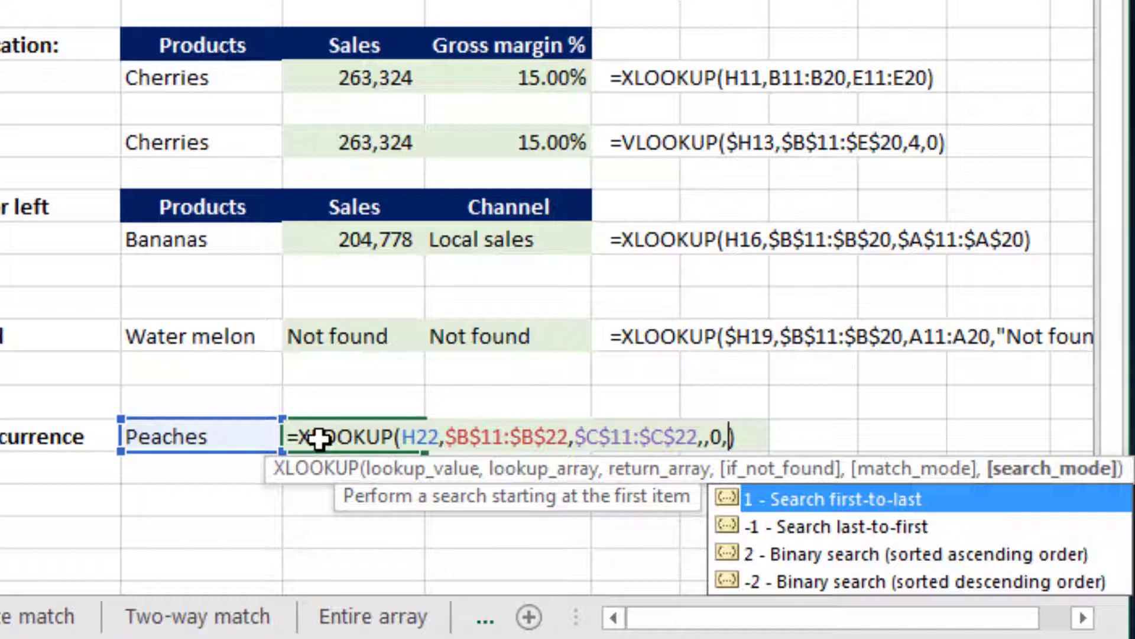
{"action": "key", "text": "Down"}
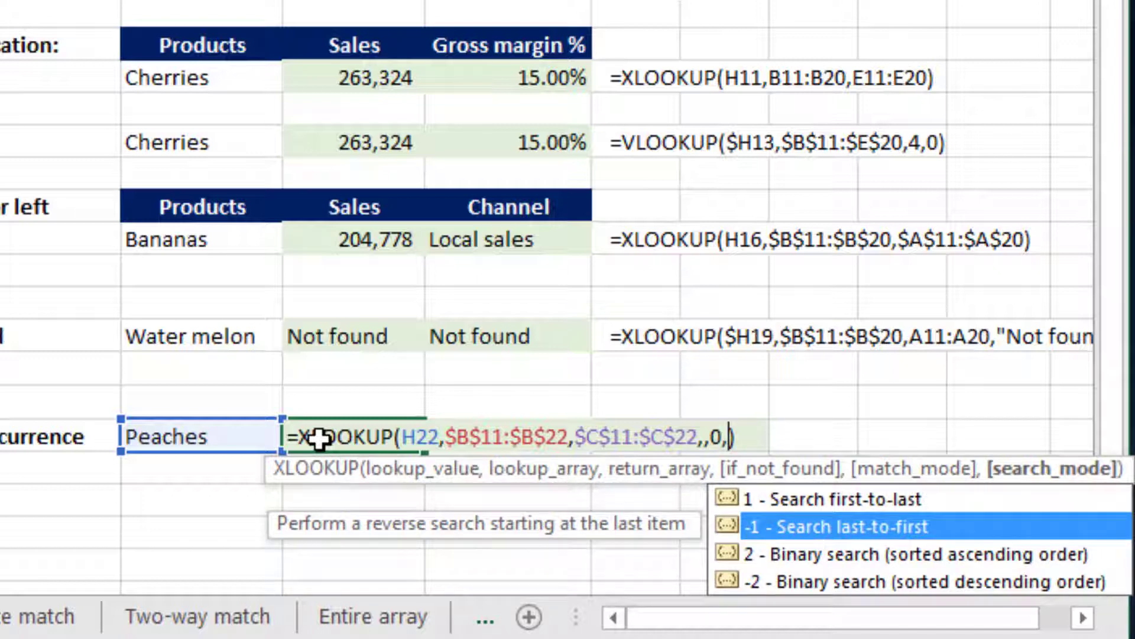
{"action": "key", "text": "Tab"}
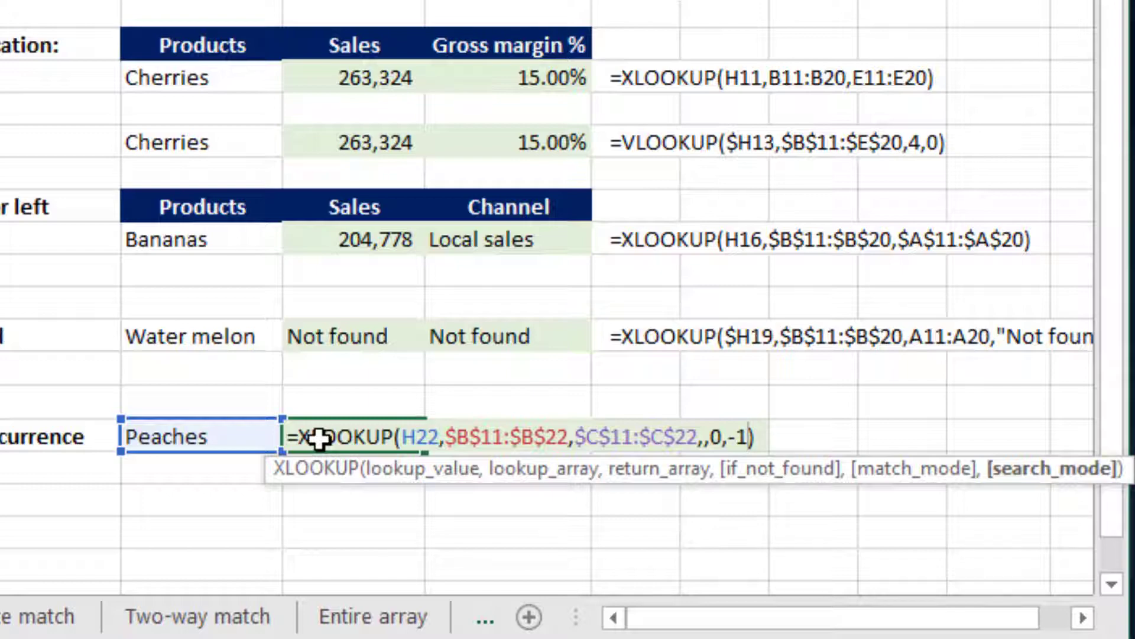
{"action": "key", "text": "Return"}
- Check the I22 result against the Peaches entry in row 22 of the source table
{"action": "left_click", "coordinate": [317, 436]}
{"action": "key", "text": "Left"}
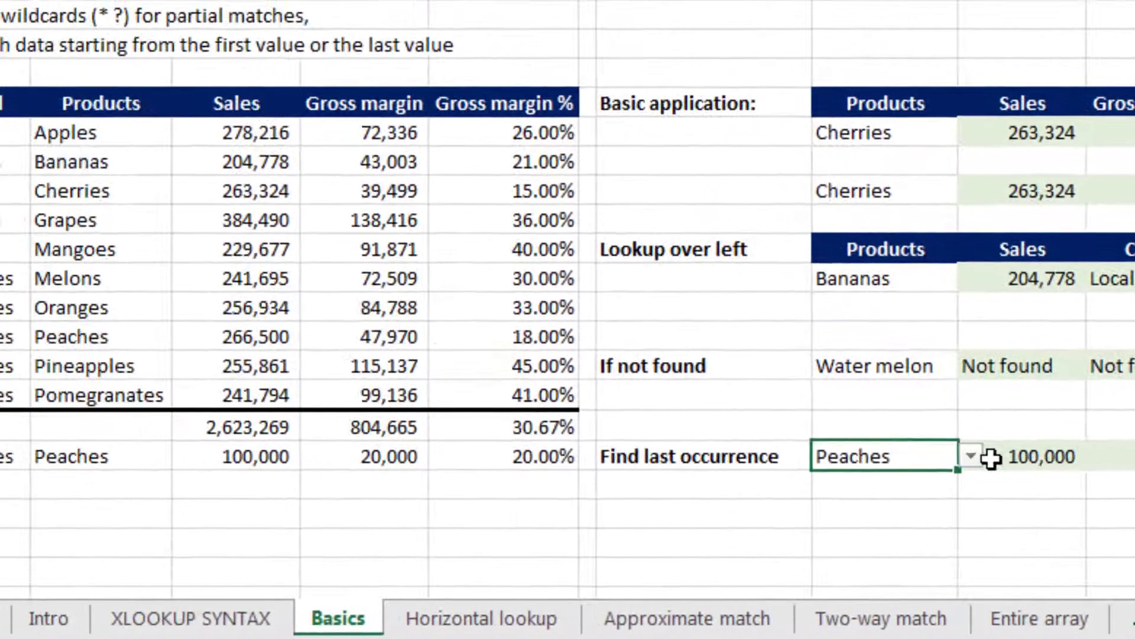
{"action": "key", "text": "Left"}
{"action": "key", "text": "Left"}
{"action": "key", "text": "Left"}
{"action": "key", "text": "Left"}
{"action": "key", "text": "Left"}
{"action": "key", "text": "Right"}
{"action": "key", "text": "Right"}
{"action": "key", "text": "Right"}
{"action": "key", "text": "Right"}
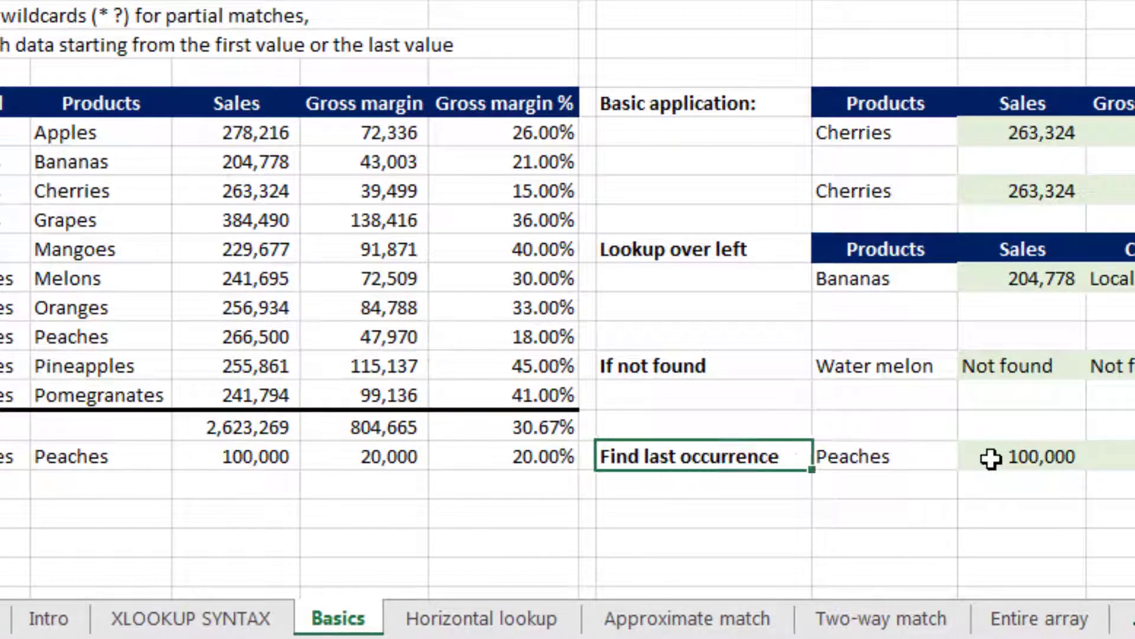
{"action": "key", "text": "Right"}
{"action": "key", "text": "Right"}
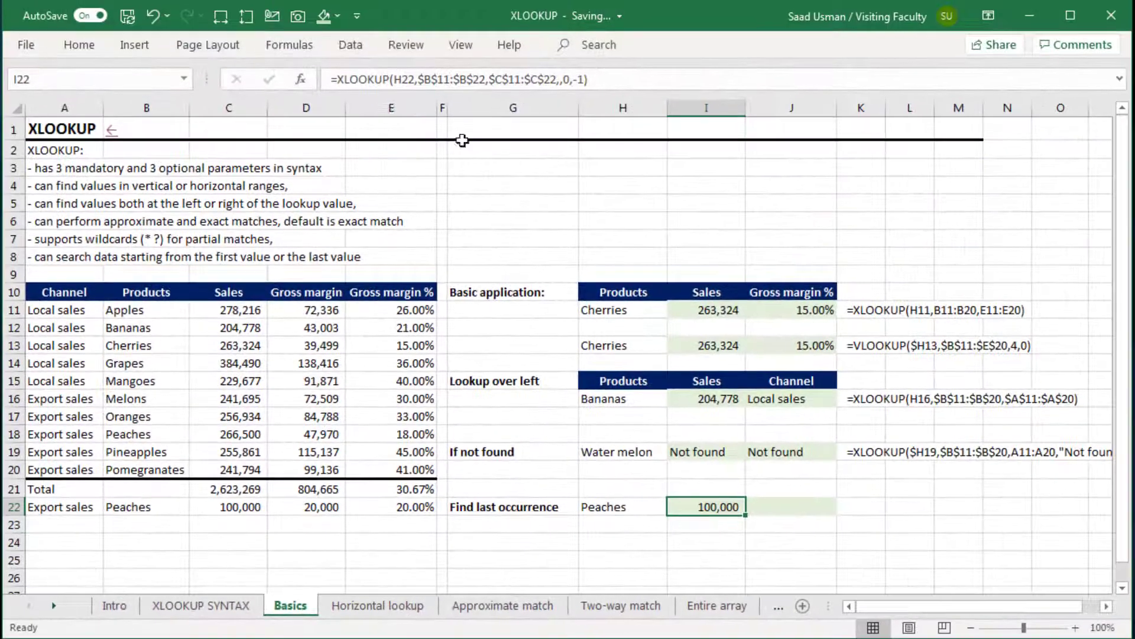
- Return to the examples list on the XLOOKUP SYNTAX sheet and open the Horizontal lookup example
{"action": "left_click", "coordinate": [115, 140]}
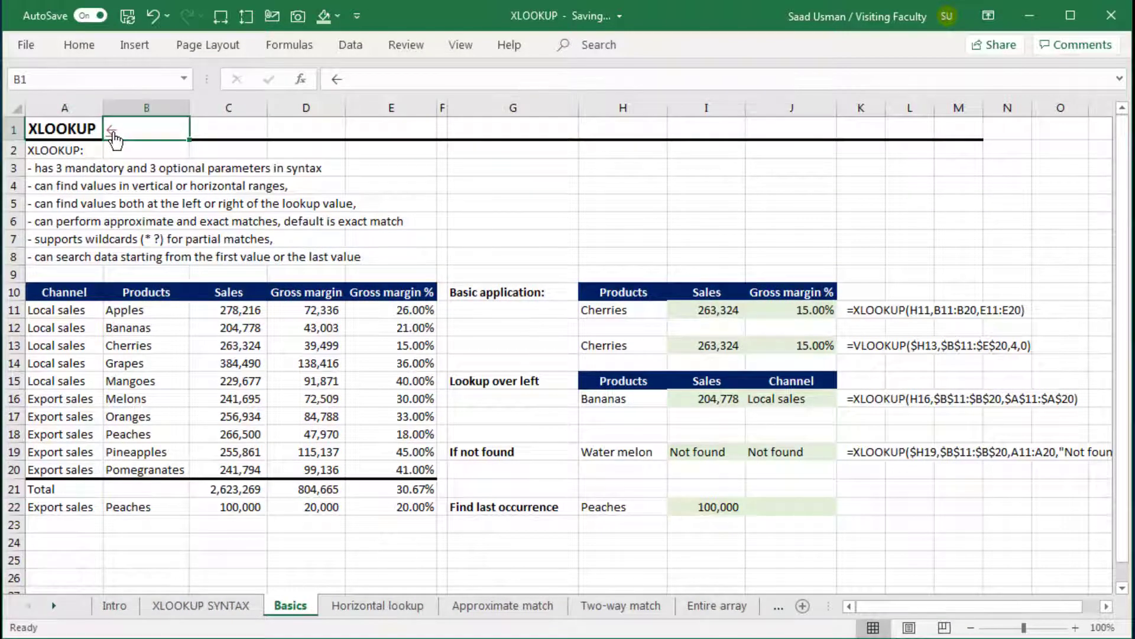
{"action": "left_click", "coordinate": [114, 140]}
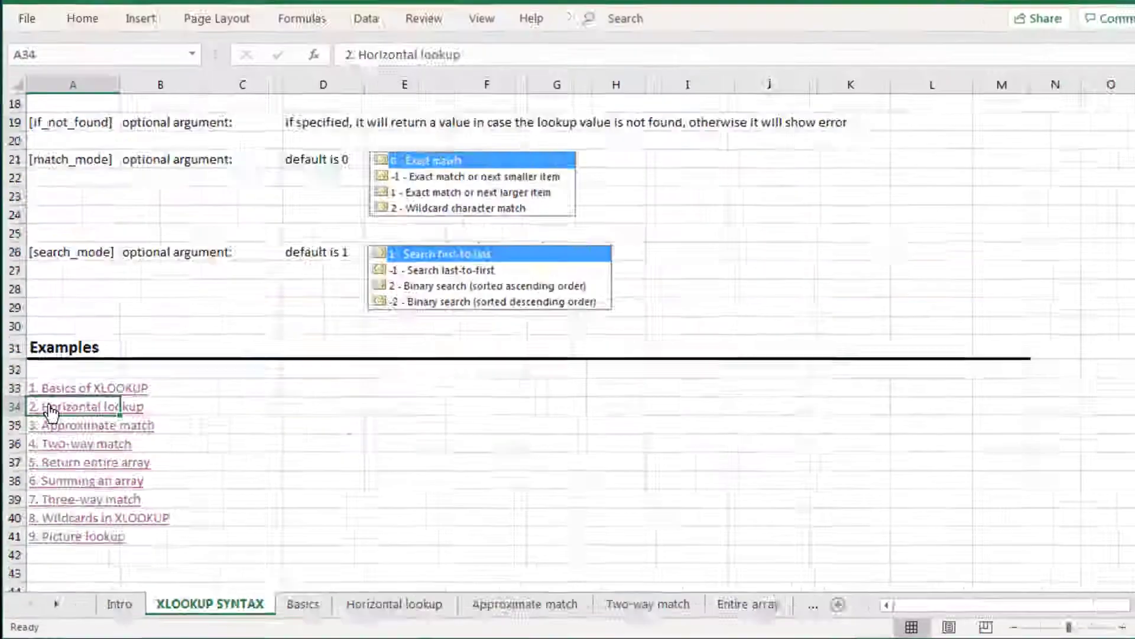
{"action": "left_click", "coordinate": [100, 185]}
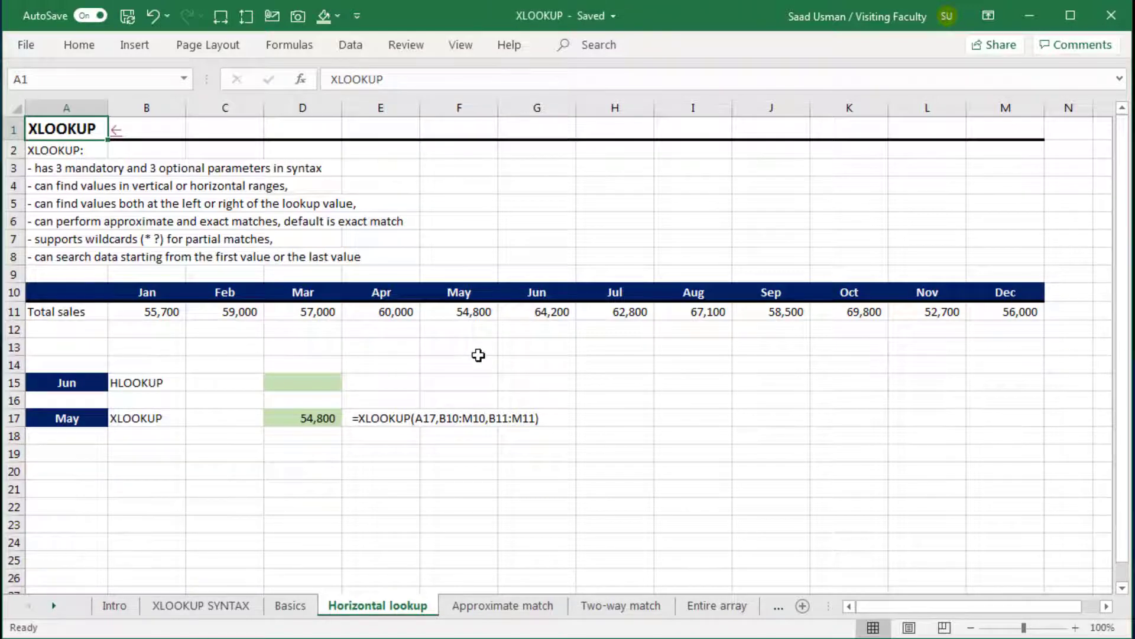
- Begin an HLOOKUP formula in D15 with the month in A15 as its lookup value
{"action": "left_click", "coordinate": [331, 380]}
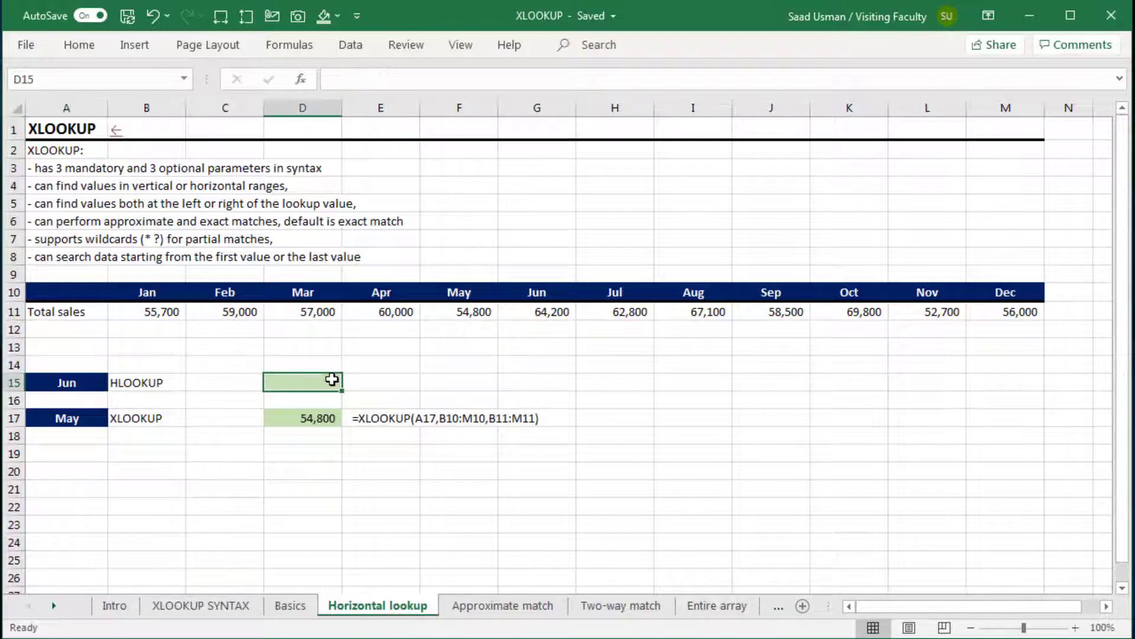
{"action": "type", "text": "=hl"}
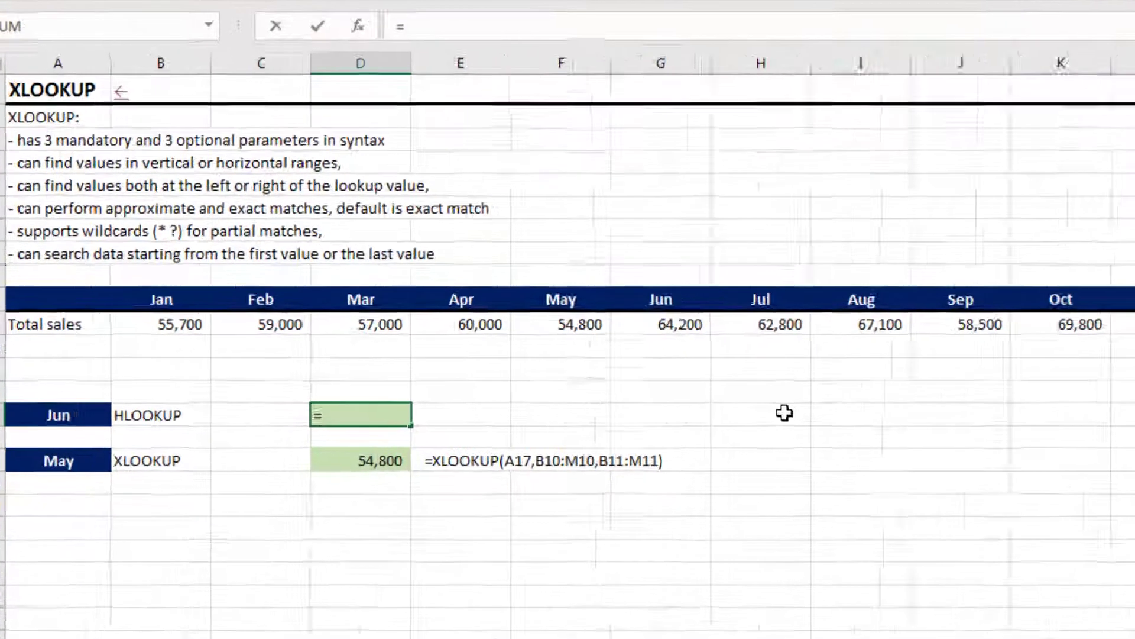
{"action": "key", "text": "Tab"}
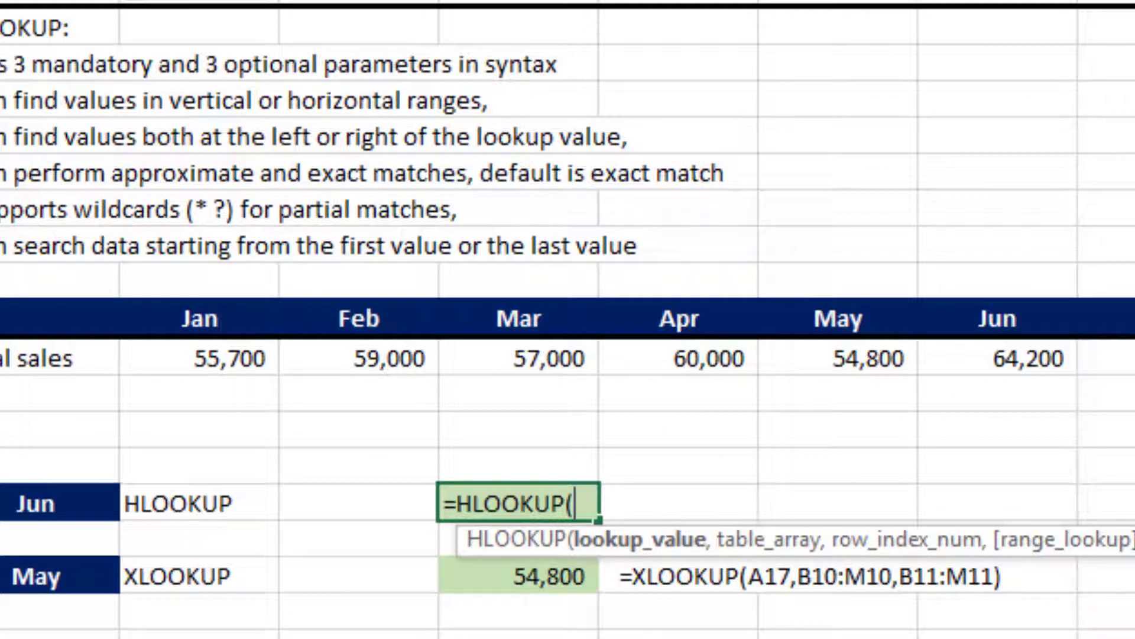
{"action": "key", "text": "Left"}
{"action": "key", "text": "Left"}
{"action": "key", "text": "Left"}
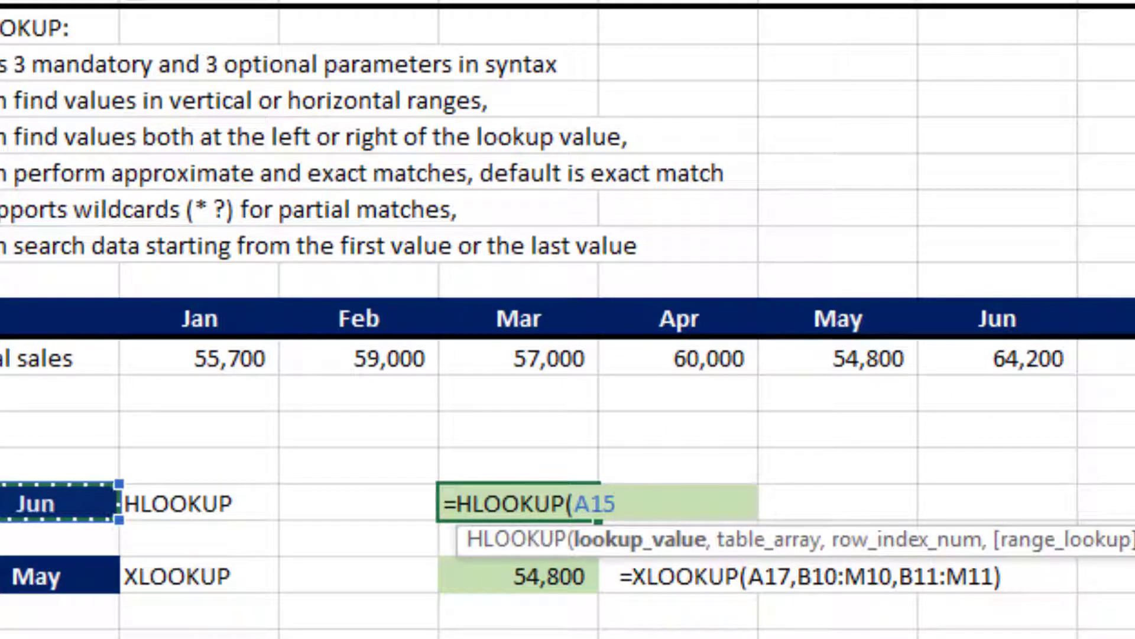
{"action": "type", "text": ","}
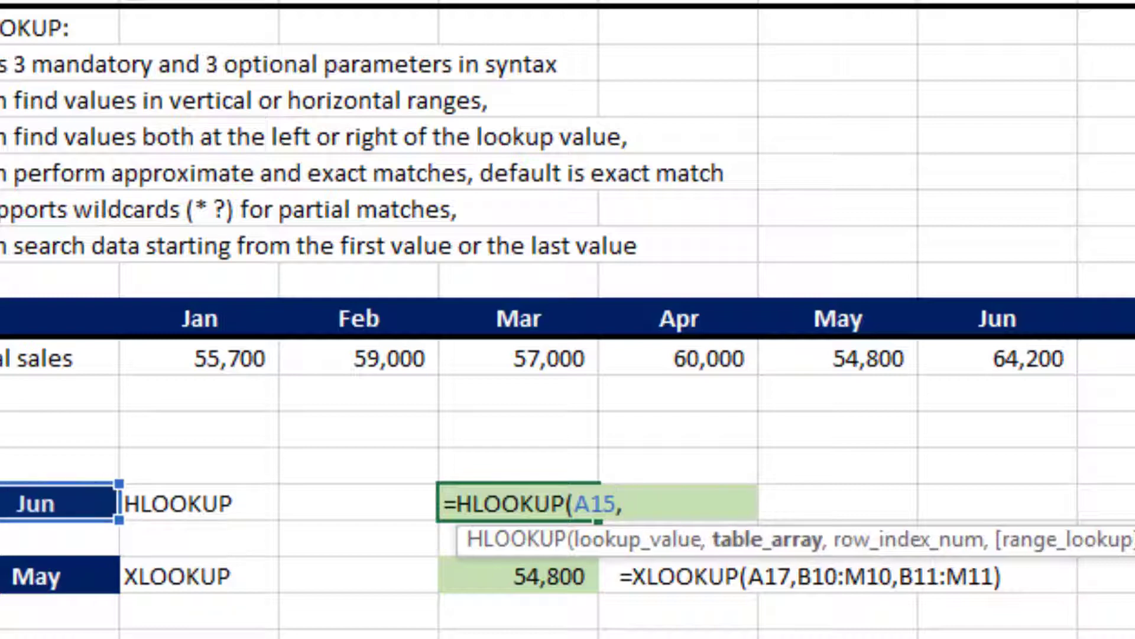
- Complete the D15 HLOOKUP with table array B10:M11, row index 2 and 0 for an exact match
{"action": "key", "text": "Up"}
{"action": "key", "text": "Up"}
{"action": "key", "text": "Up"}
{"action": "key", "text": "Up"}
{"action": "key", "text": "Up"}
{"action": "key", "text": "Left"}
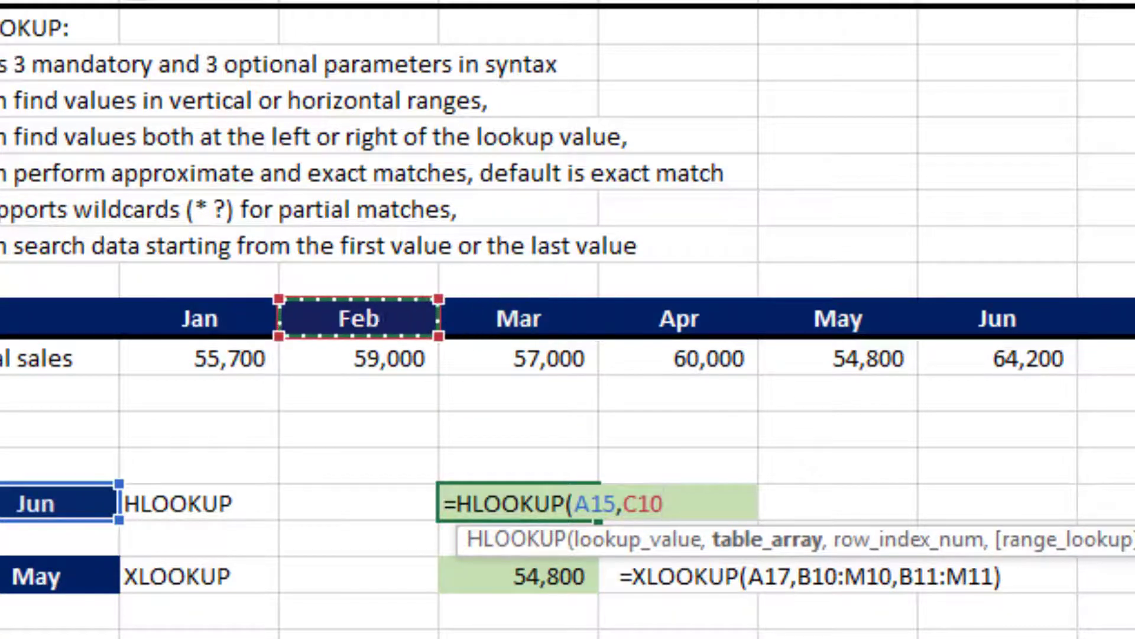
{"action": "key", "text": "Left"}
{"action": "key", "text": "ctrl+shift+Right"}
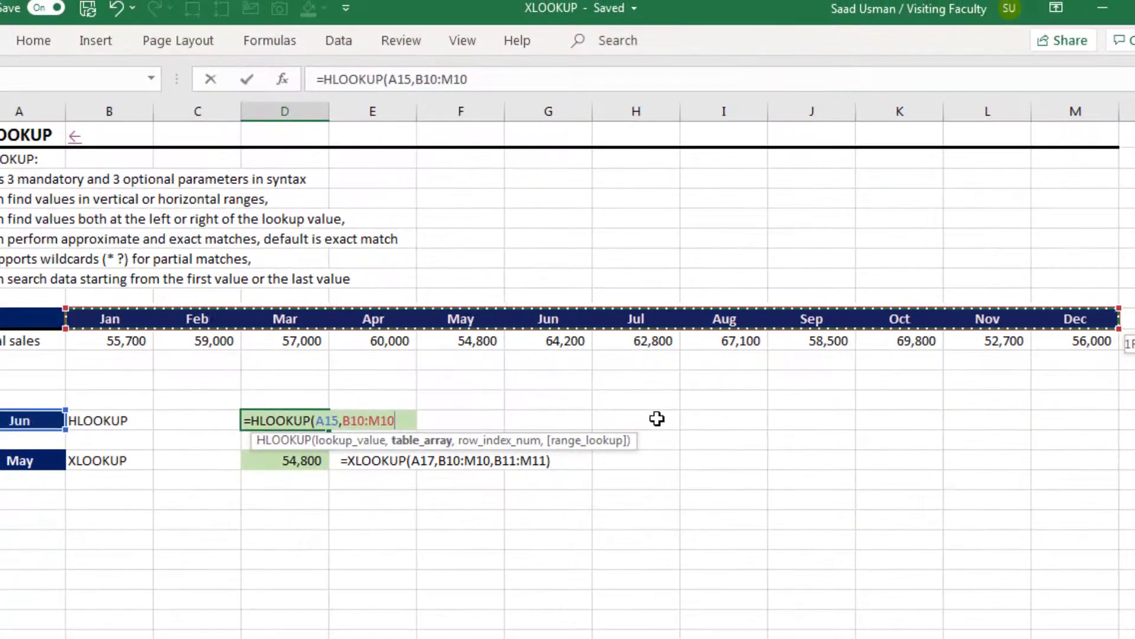
{"action": "key", "text": "shift+Down"}
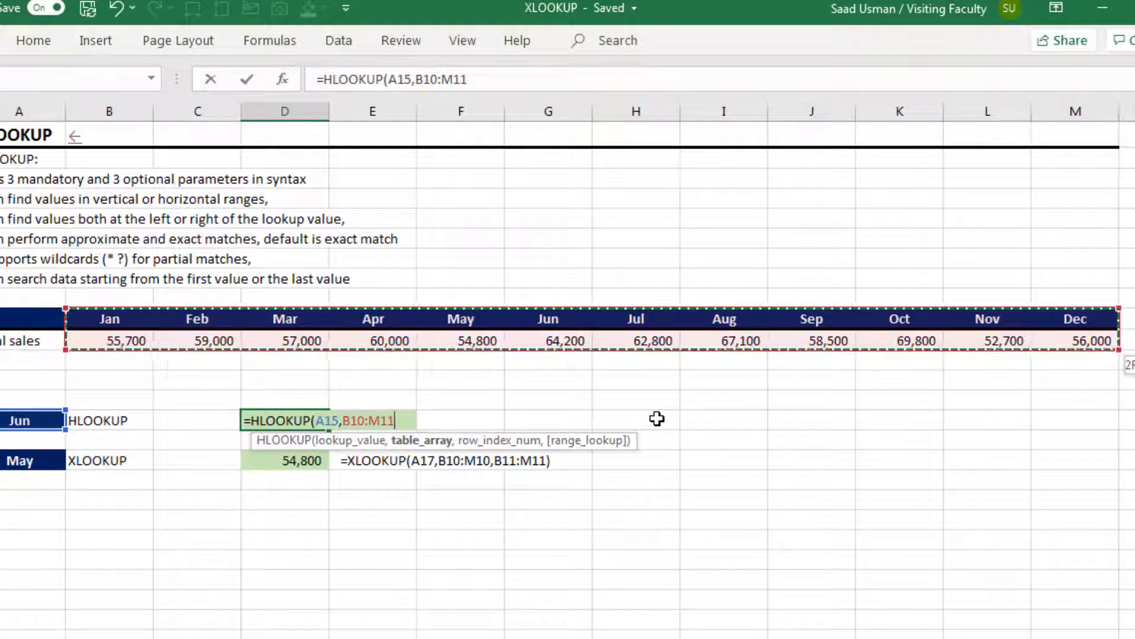
{"action": "type", "text": ","}
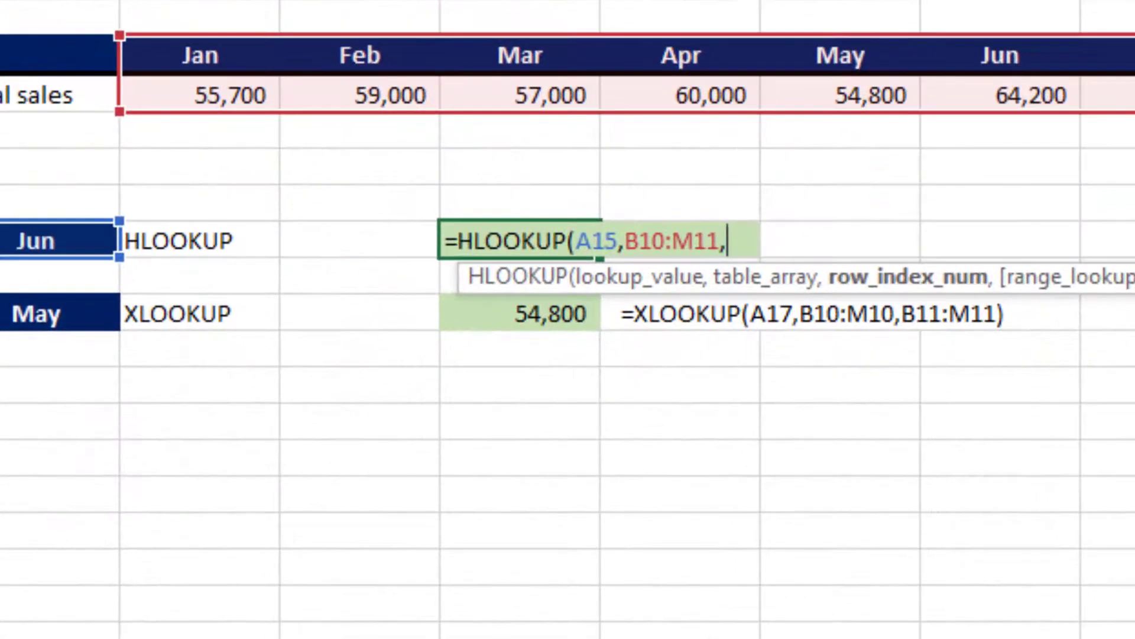
{"action": "type", "text": "2,0)"}
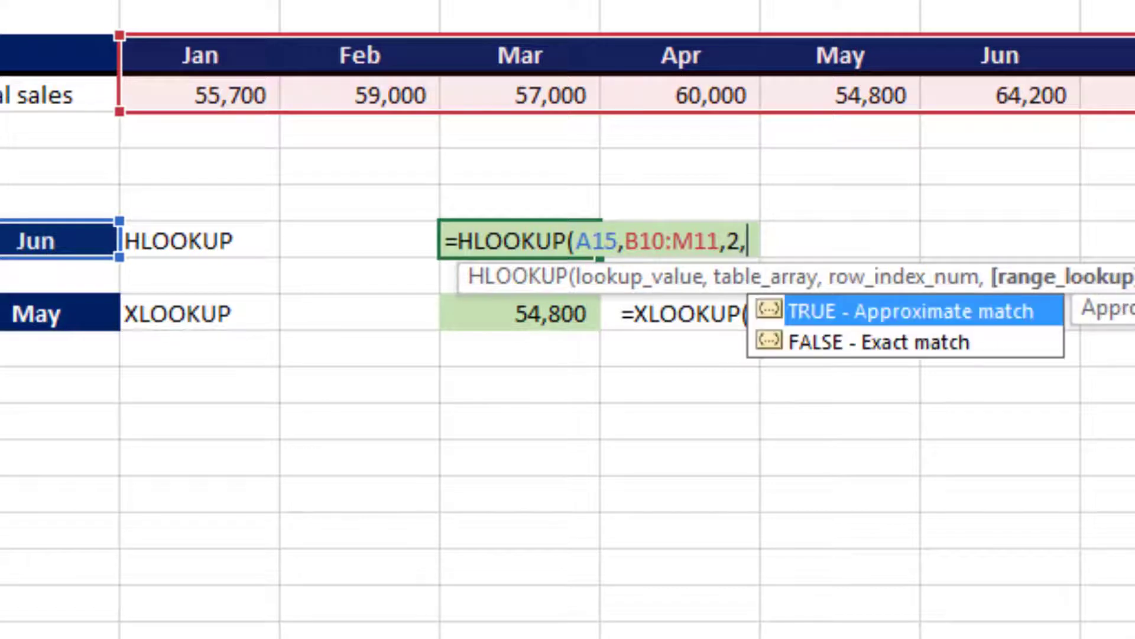
{"action": "key", "text": "Return"}
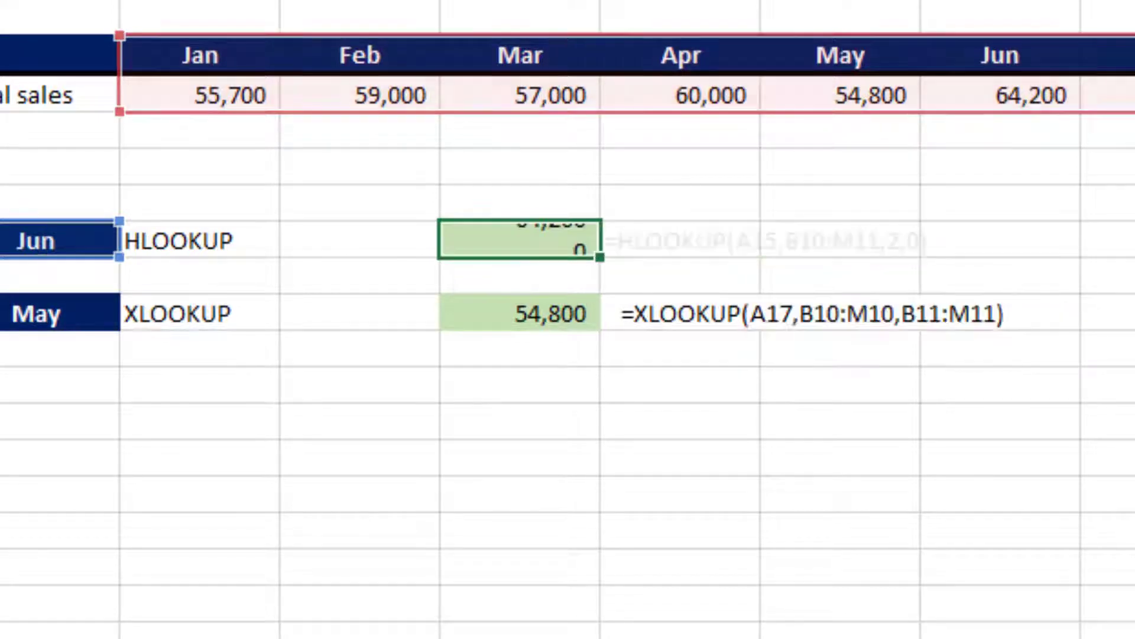
- Clear the existing XLOOKUP formula in D17 together with its displayed result
{"action": "key", "text": "Up"}
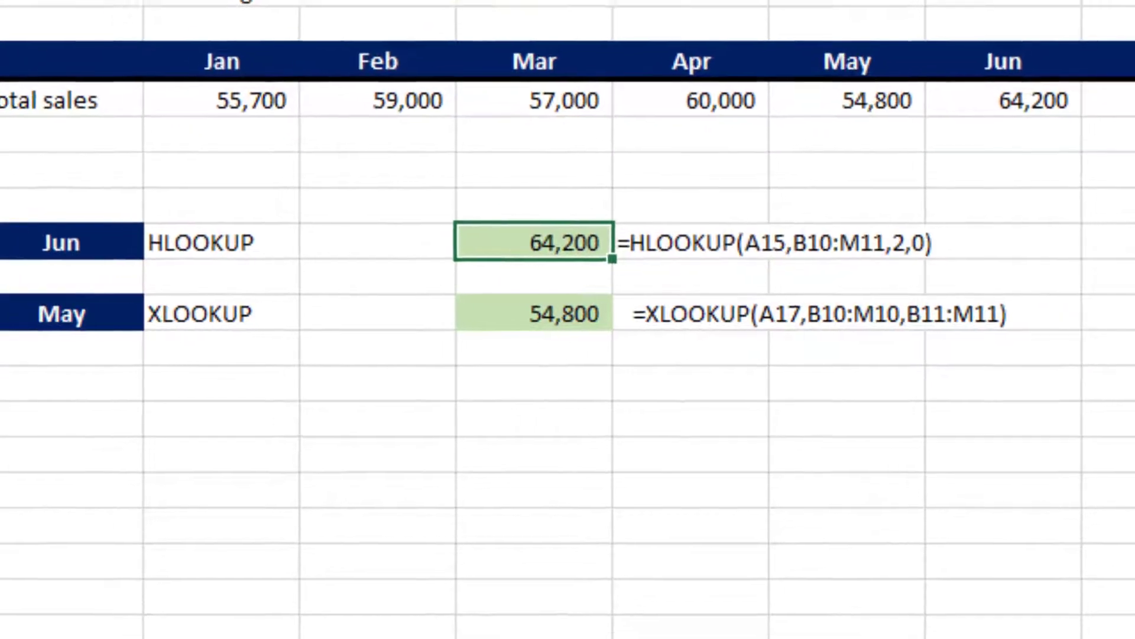
{"action": "left_click", "coordinate": [36, 313]}
{"action": "left_click", "coordinate": [136, 314]}
{"action": "left_click", "coordinate": [520, 313]}
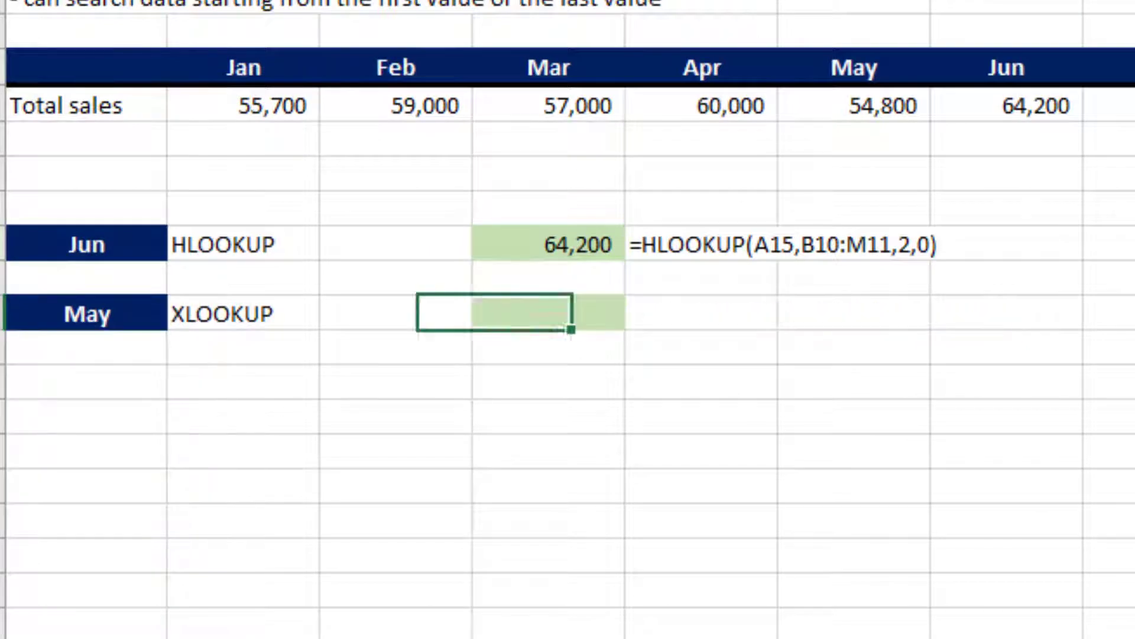
- Set the XLOOKUP month in A17 to Jun, matching the HLOOKUP example's month
{"action": "key", "text": "Left"}
{"action": "key", "text": "Left"}
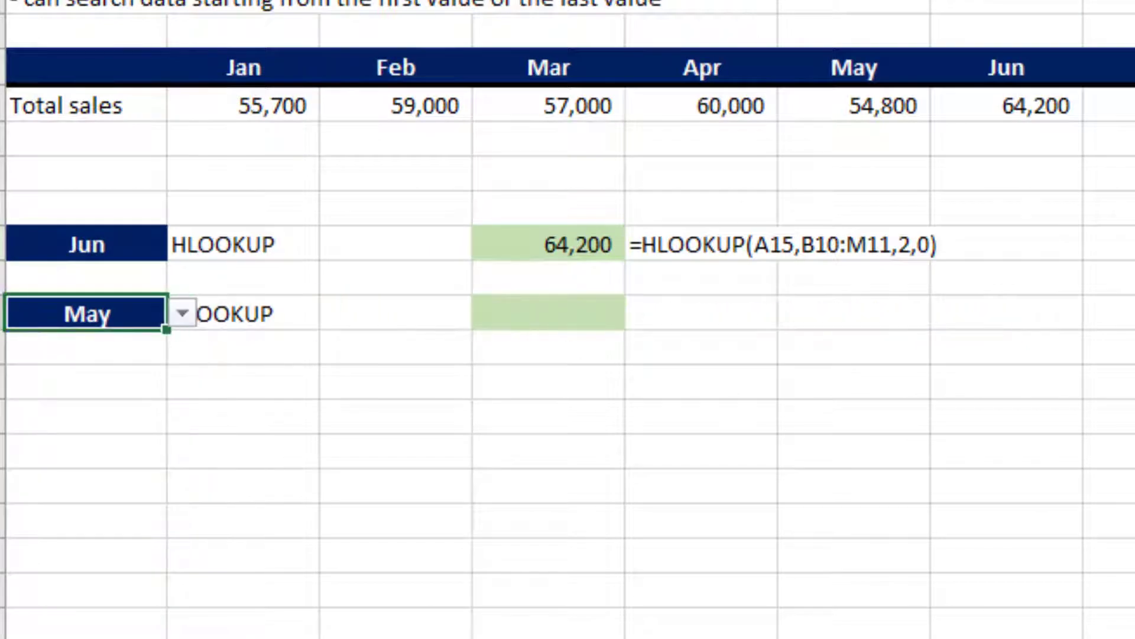
{"action": "key", "text": "alt+Down"}
{"action": "key", "text": "Down"}
{"action": "key", "text": "Down"}
{"action": "key", "text": "Up"}
{"action": "key", "text": "Return"}
- Begin an XLOOKUP formula in D17 with the month in A17 as its lookup value
{"action": "key", "text": "Right"}
{"action": "key", "text": "Right"}
{"action": "key", "text": "Right"}
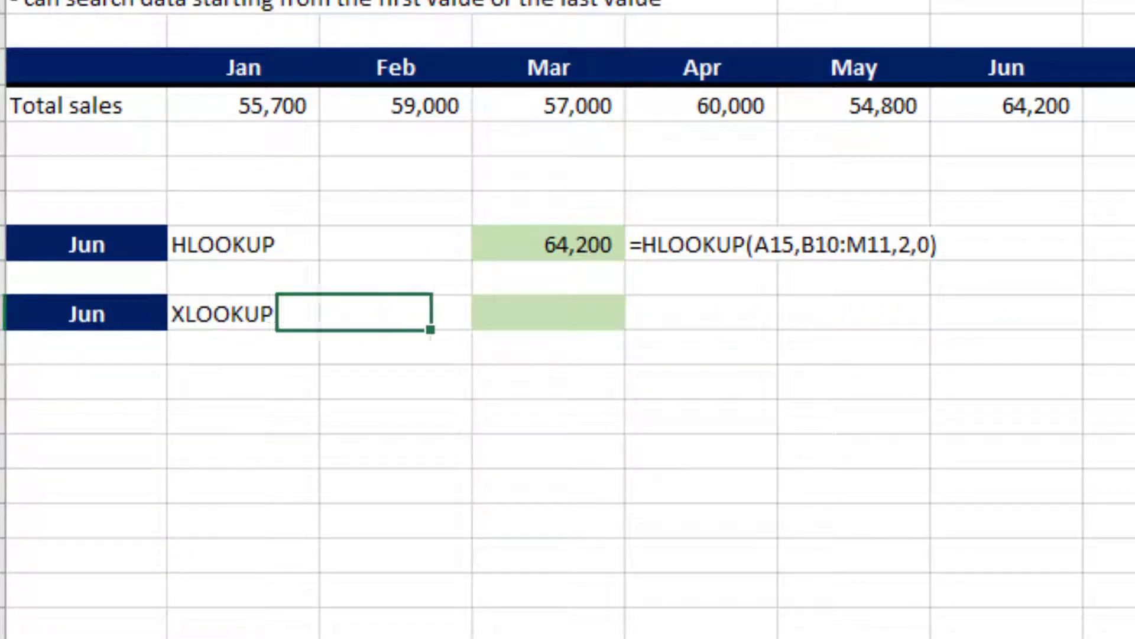
{"action": "type", "text": "=xl"}
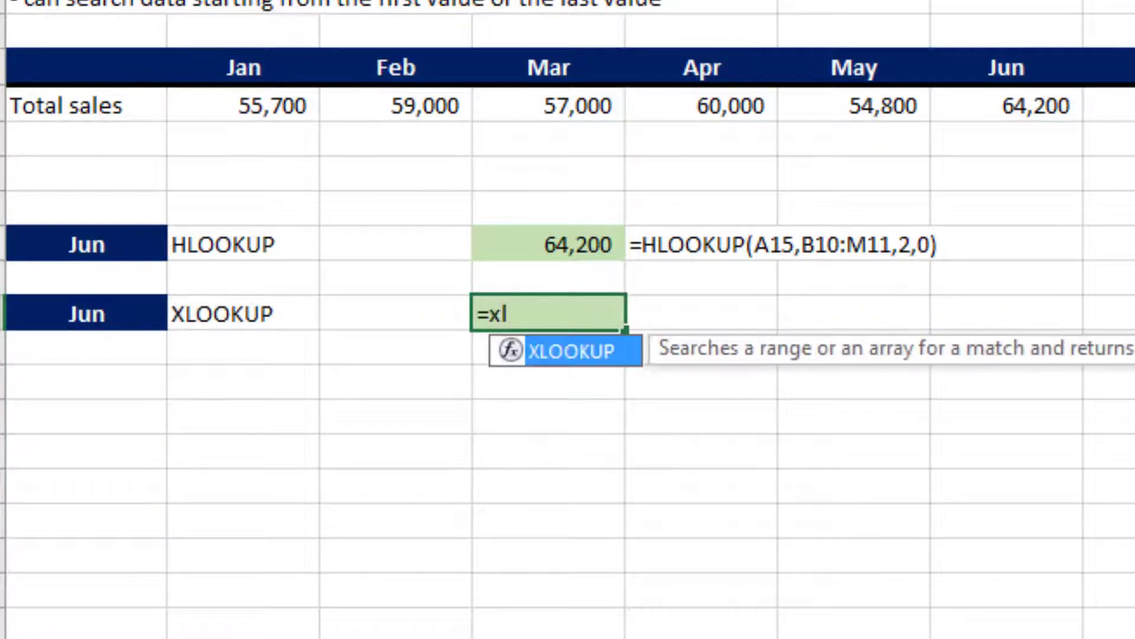
{"action": "key", "text": "Tab"}
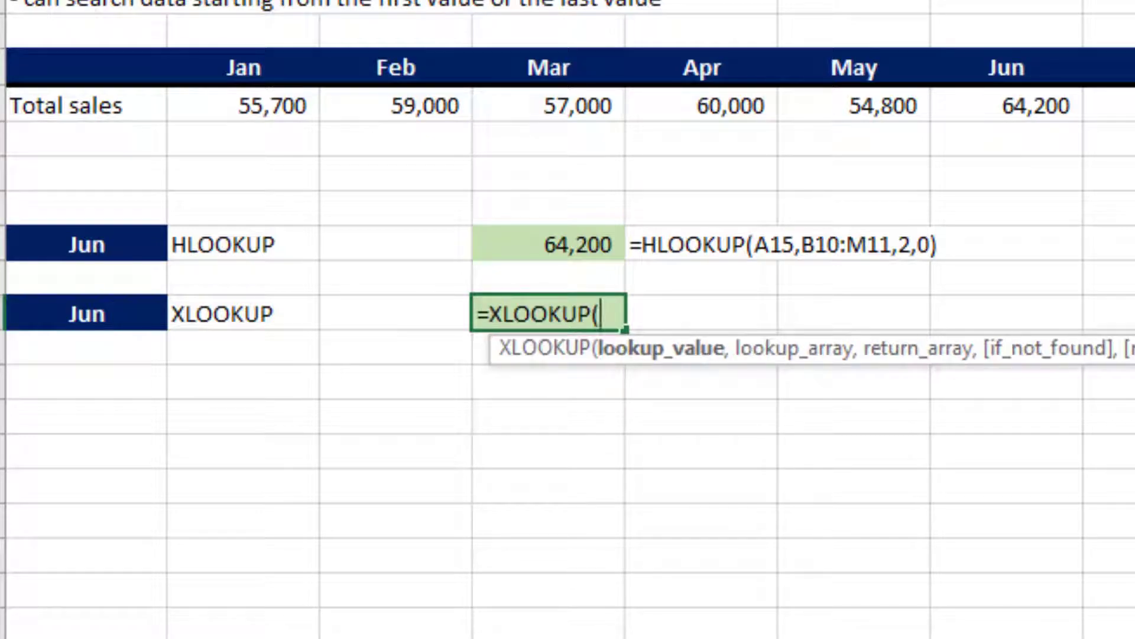
{"action": "key", "text": "Left"}
{"action": "key", "text": "Left"}
{"action": "key", "text": "Left"}
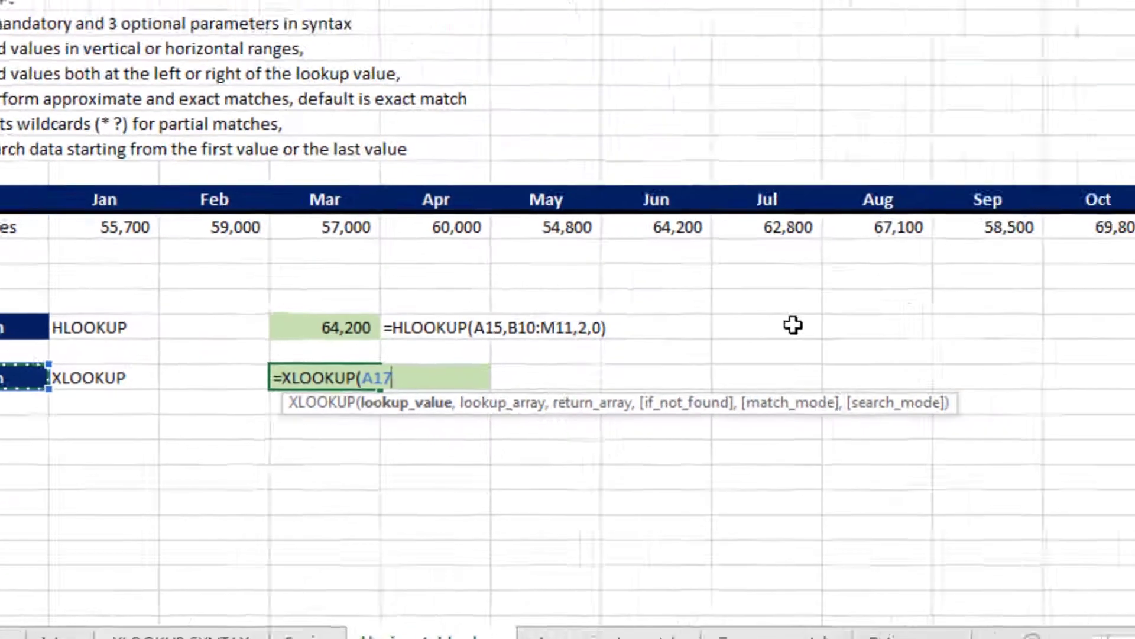
- Add the month headers $B$10:$M$10 as the absolute lookup array of the D17 XLOOKUP
{"action": "type", "text": ","}
{"action": "key", "text": "Up"}
{"action": "key", "text": "Up"}
{"action": "key", "text": "Up"}
{"action": "key", "text": "Up"}
{"action": "key", "text": "Up"}
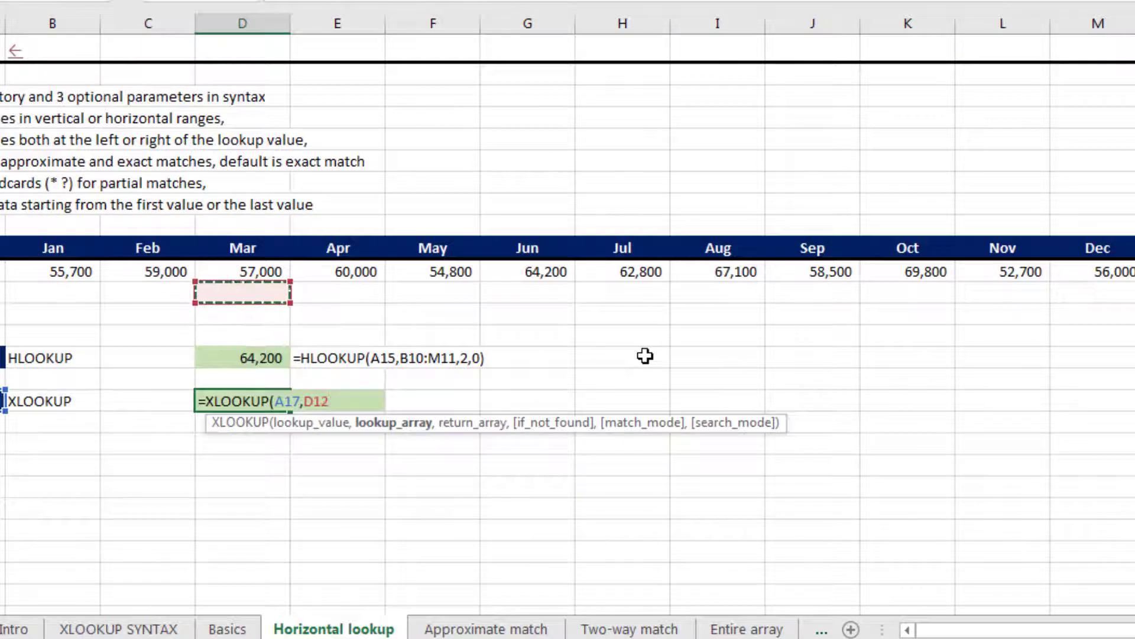
{"action": "key", "text": "Up"}
{"action": "key", "text": "Up"}
{"action": "key", "text": "Left"}
{"action": "key", "text": "Left"}
{"action": "key", "text": "ctrl+shift+Right"}
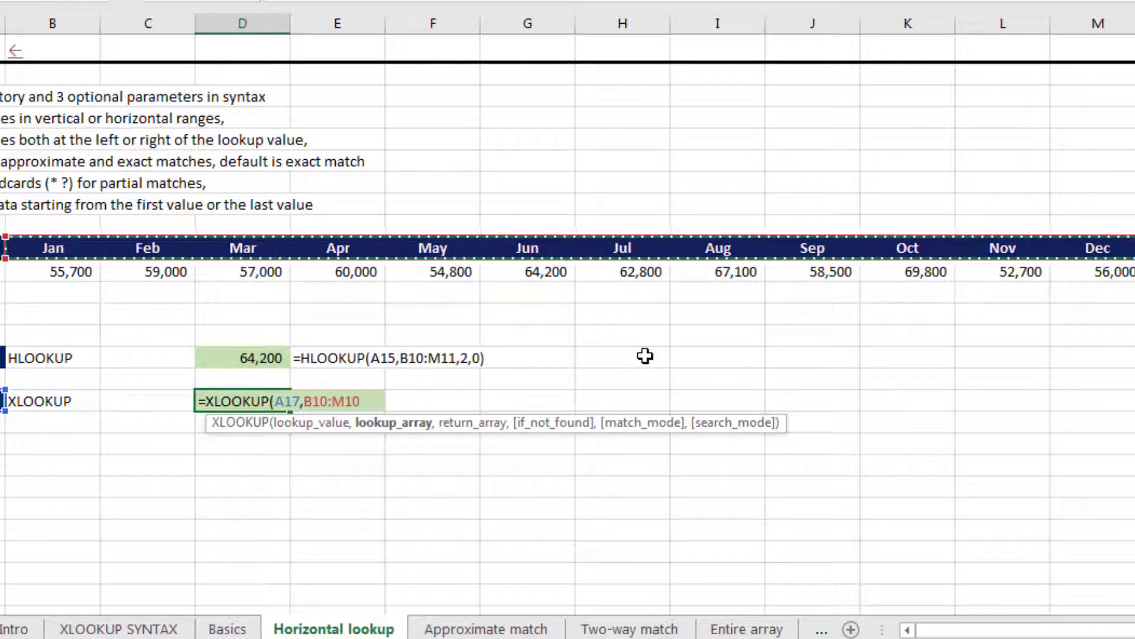
{"action": "key", "text": "F4"}
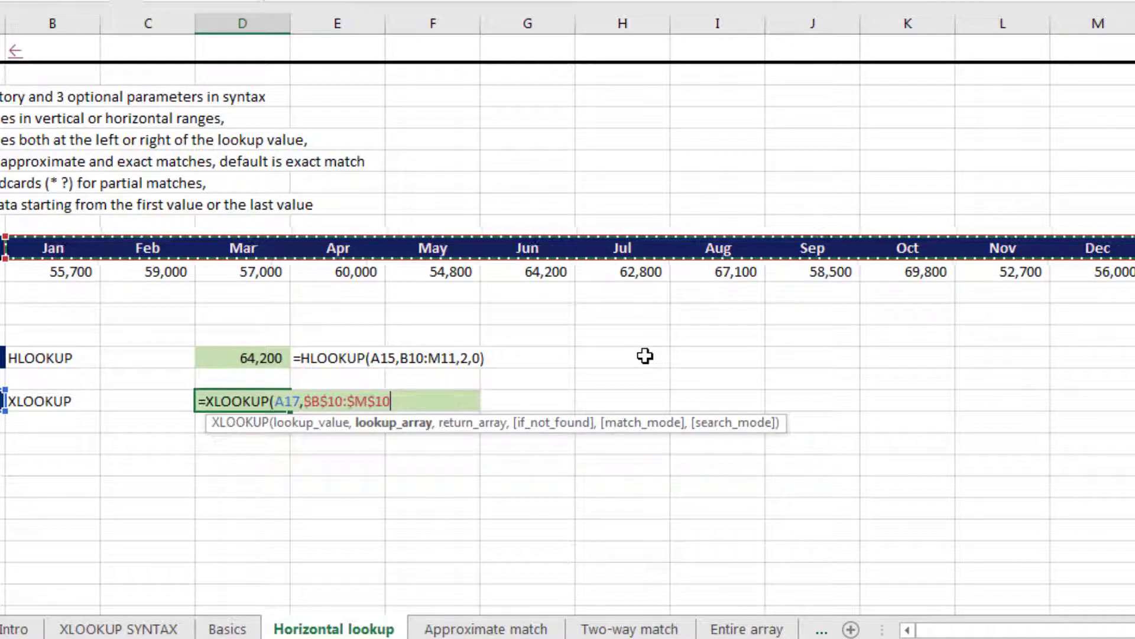
- Complete the D17 XLOOKUP with the total sales row $B$11:$M$11 as its absolute return array
{"action": "type", "text": ","}
{"action": "key", "text": "Up"}
{"action": "key", "text": "Up"}
{"action": "key", "text": "Up"}
{"action": "key", "text": "Up"}
{"action": "key", "text": "Up"}
{"action": "key", "text": "Up"}
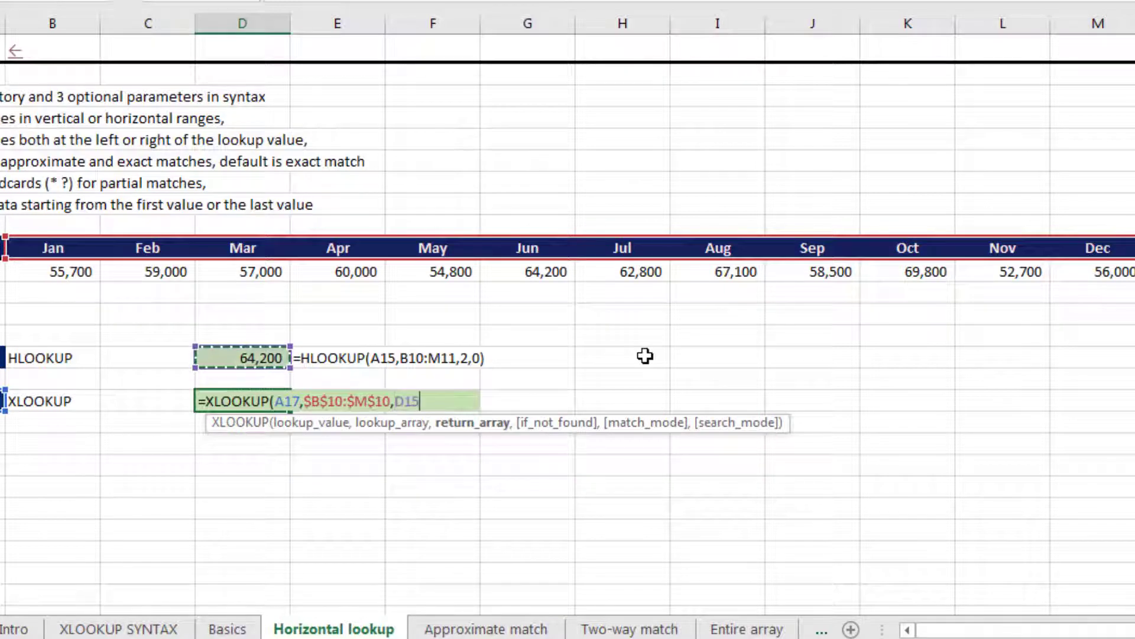
{"action": "key", "text": "Left"}
{"action": "key", "text": "Left"}
{"action": "key", "text": "ctrl+shift+Right"}
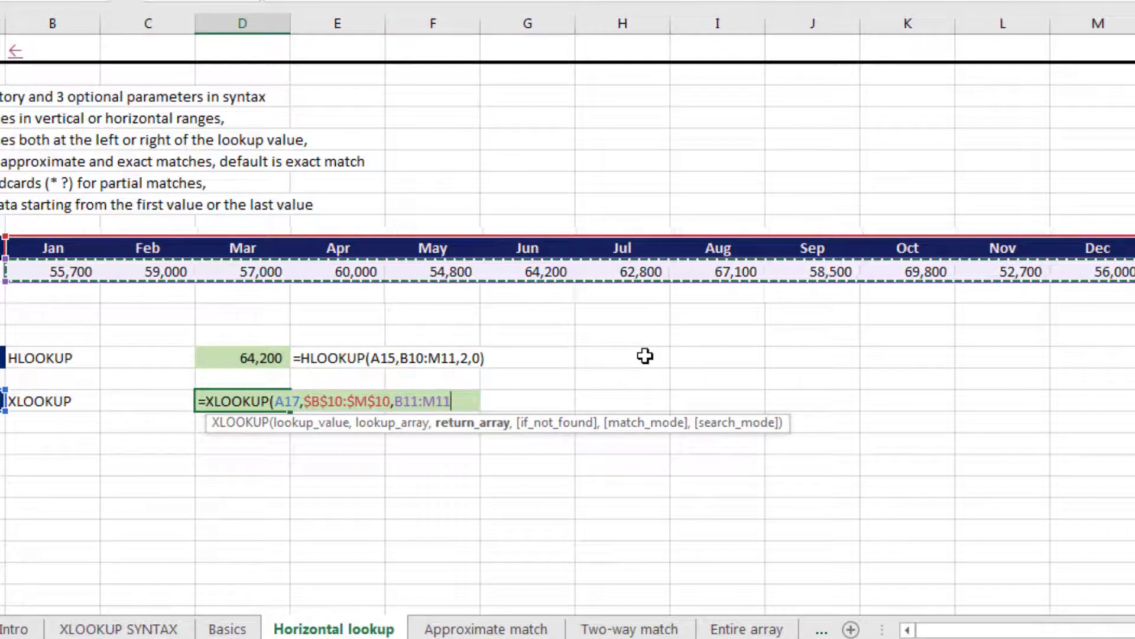
{"action": "key", "text": "F4"}
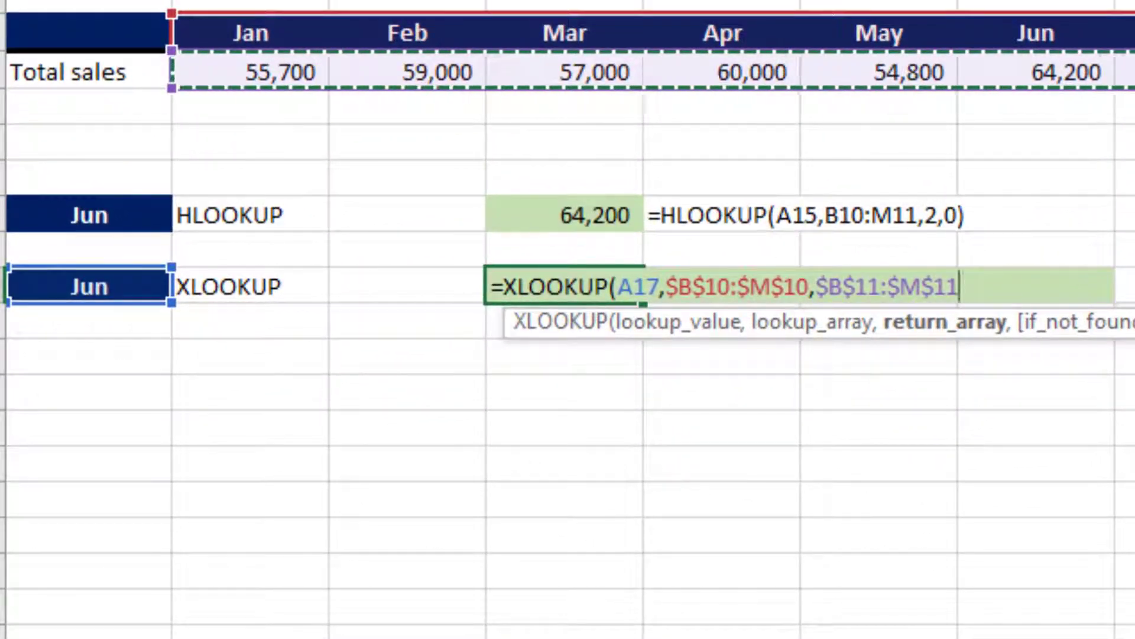
{"action": "type", "text": ")"}
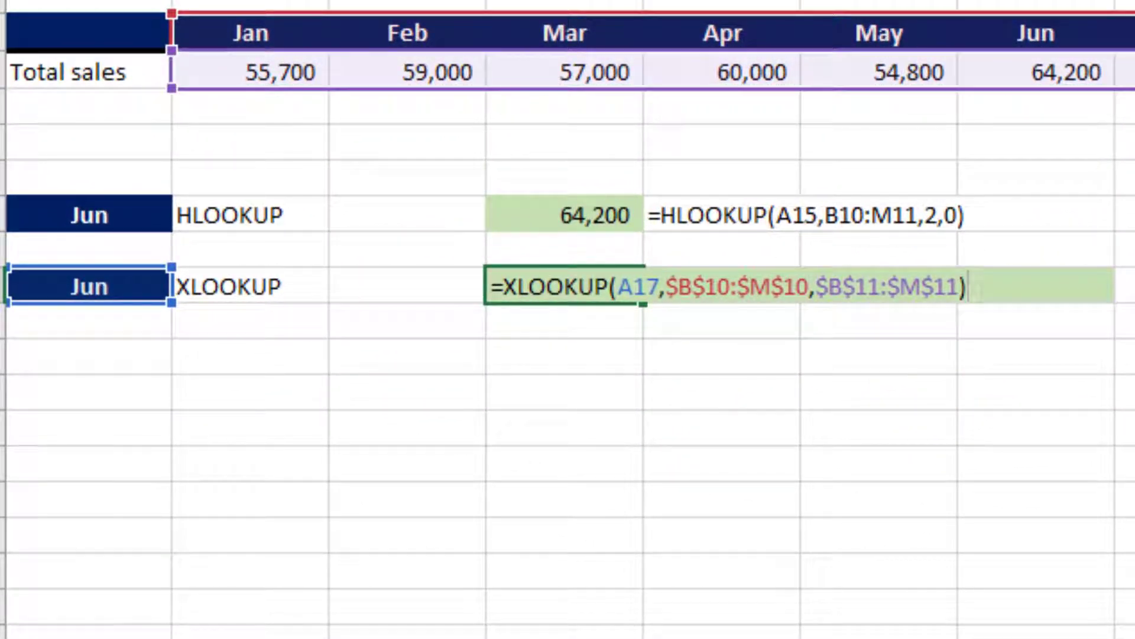
{"action": "key", "text": "ctrl+Return"}
{"action": "key", "text": "Up"}
{"action": "key", "text": "Up"}
{"action": "key", "text": "Down"}
{"action": "key", "text": "Down"}
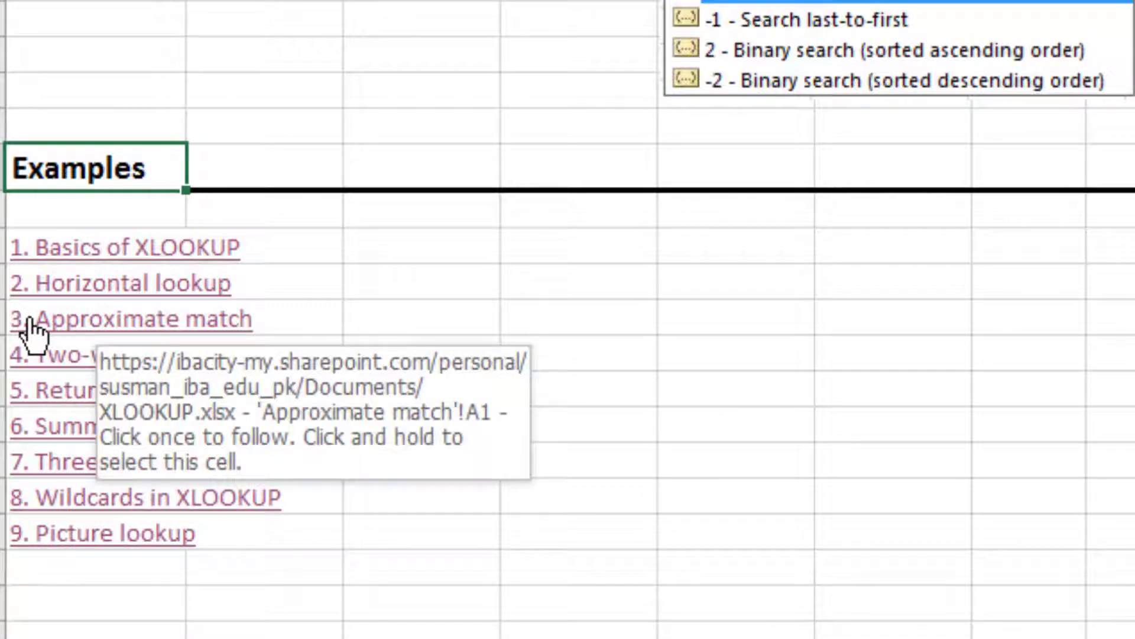
- Open the Approximate match example from the examples list and go to its ascending-order discount table
{"action": "left_click", "coordinate": [28, 322]}
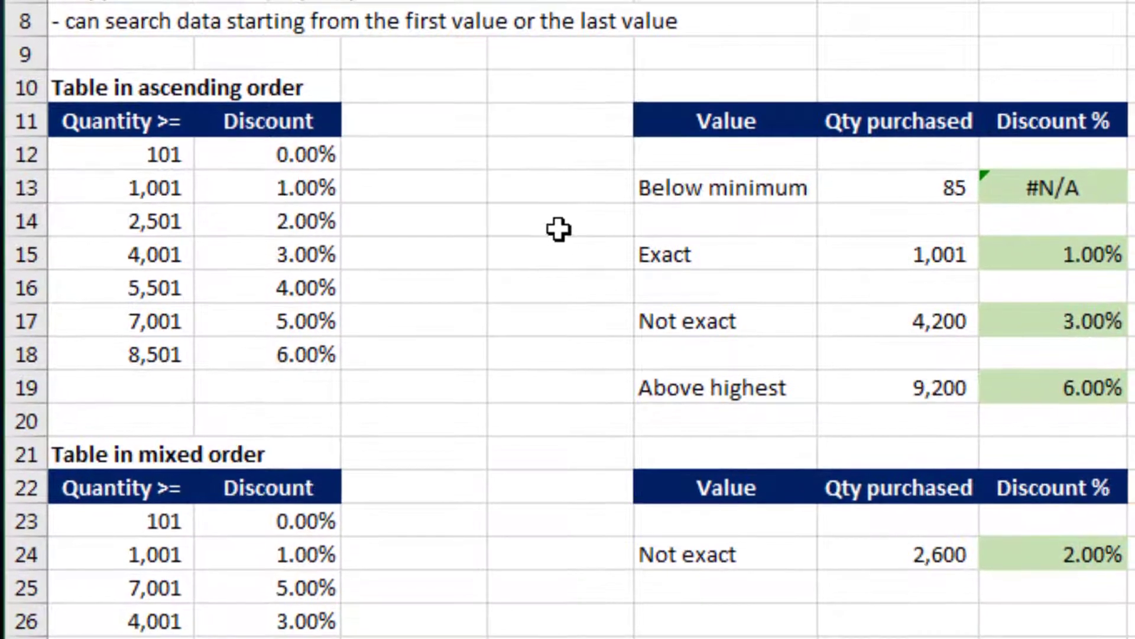
{"action": "left_click", "coordinate": [415, 158]}
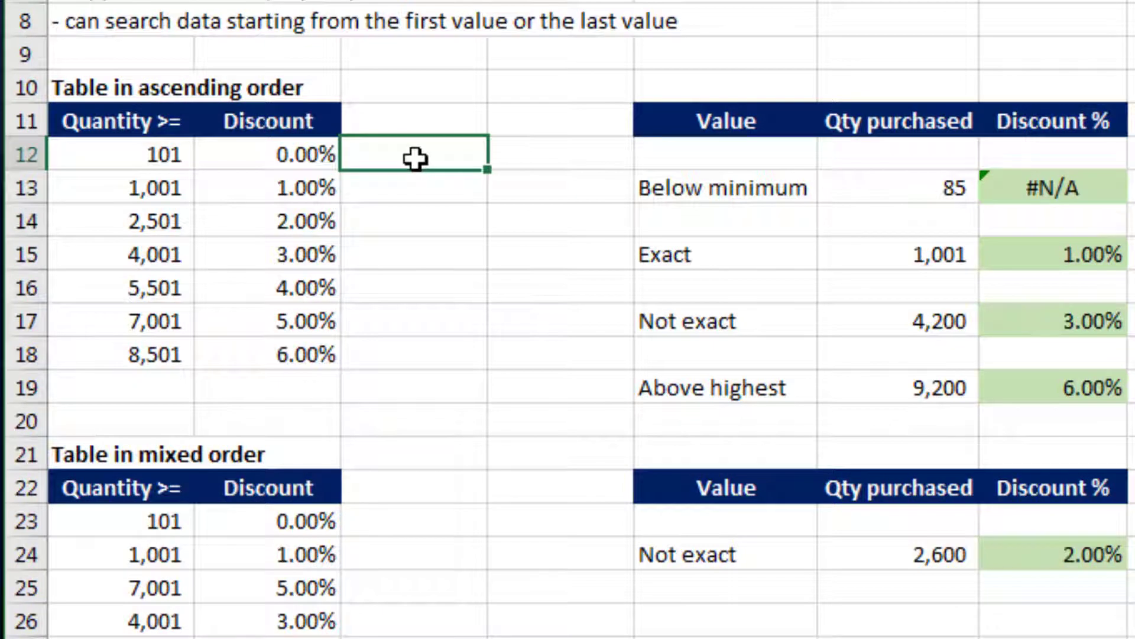
- Examine the quantity thresholds and discount rates in the table in ascending order
{"action": "key", "text": "Left"}
{"action": "key", "text": "Left"}
{"action": "key", "text": "Down"}
{"action": "key", "text": "Down"}
{"action": "key", "text": "Down"}
{"action": "key", "text": "Down"}
{"action": "key", "text": "Down"}
{"action": "key", "text": "Down"}
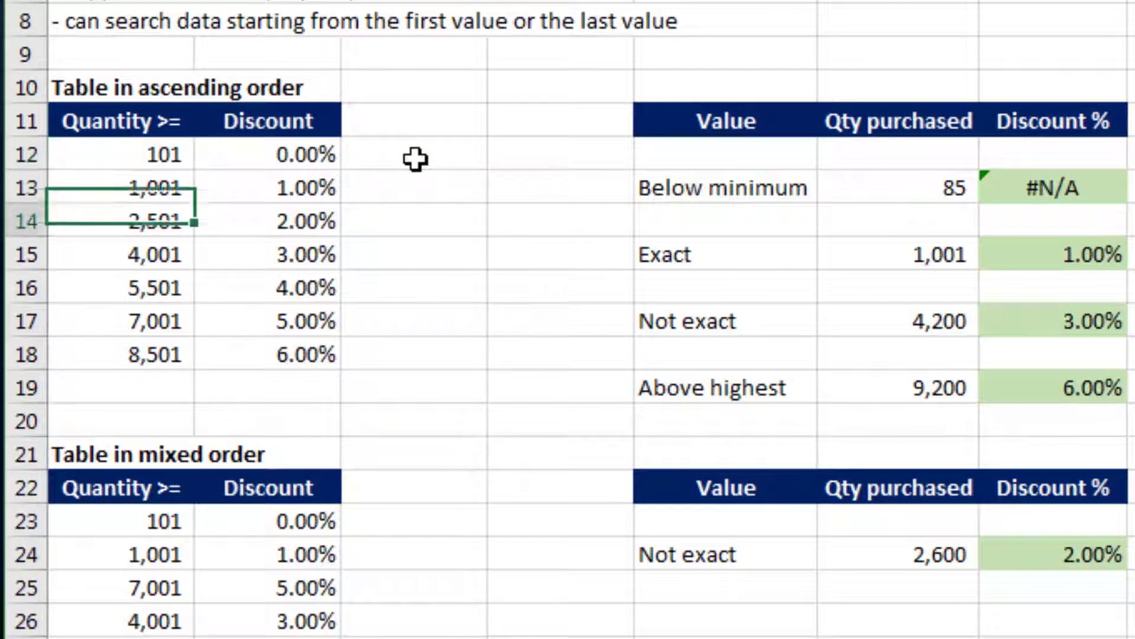
{"action": "key", "text": "Right"}
{"action": "key", "text": "Up"}
{"action": "key", "text": "Up"}
{"action": "key", "text": "Up"}
{"action": "key", "text": "Up"}
{"action": "key", "text": "Up"}
{"action": "key", "text": "Up"}
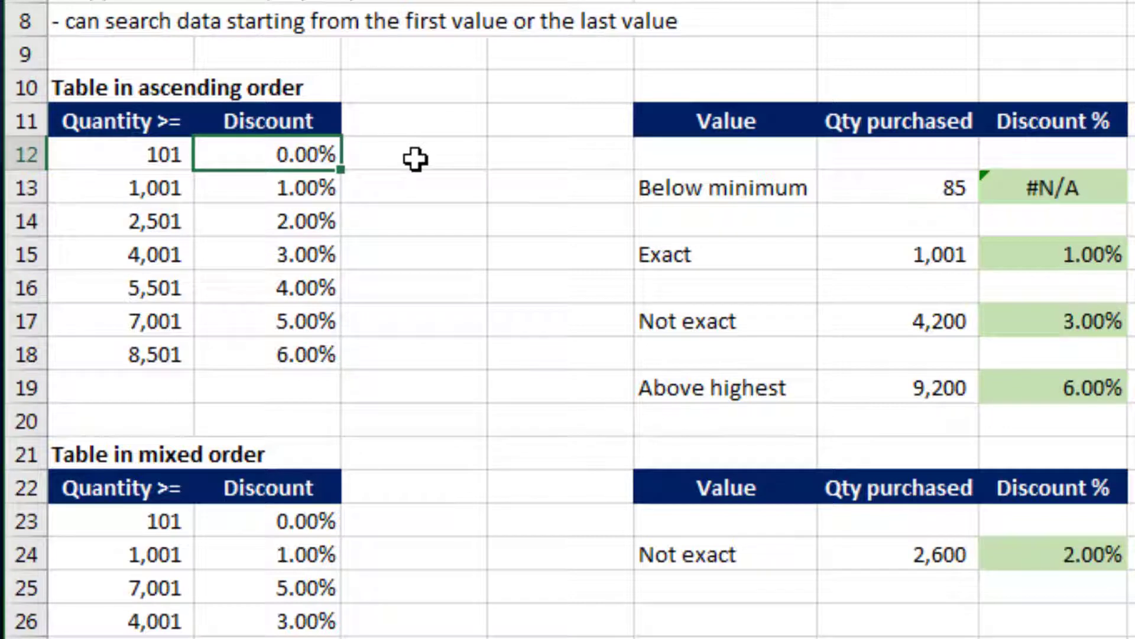
- Compare the 101 and 1,001 quantity tiers with their discounts and review the sort order of the quantity column
{"action": "key", "text": "Left"}
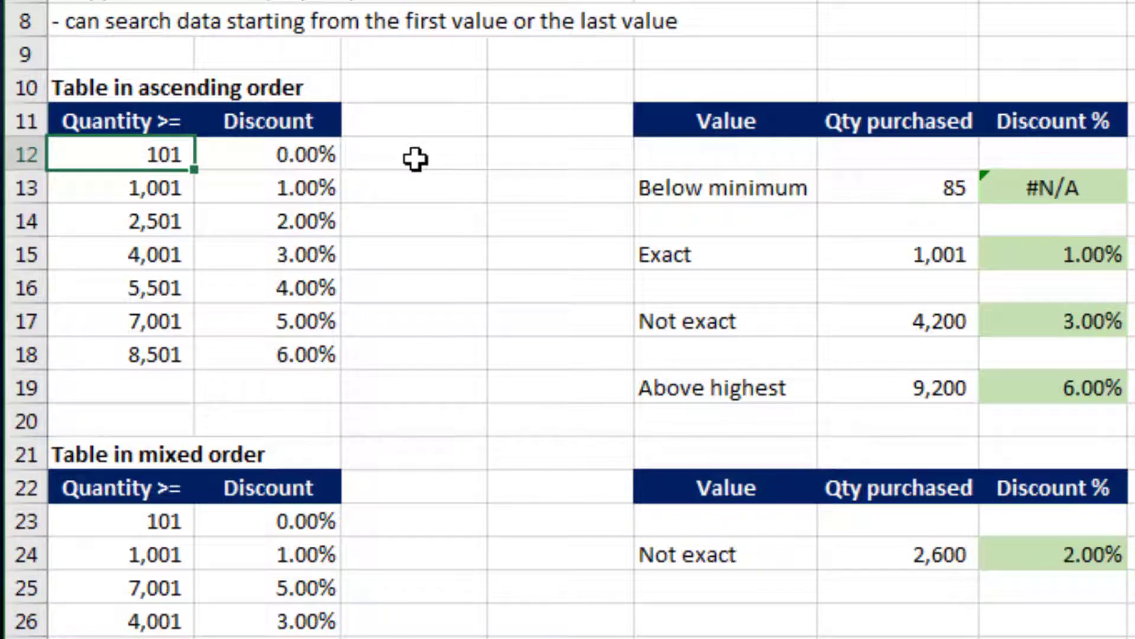
{"action": "key", "text": "Right"}
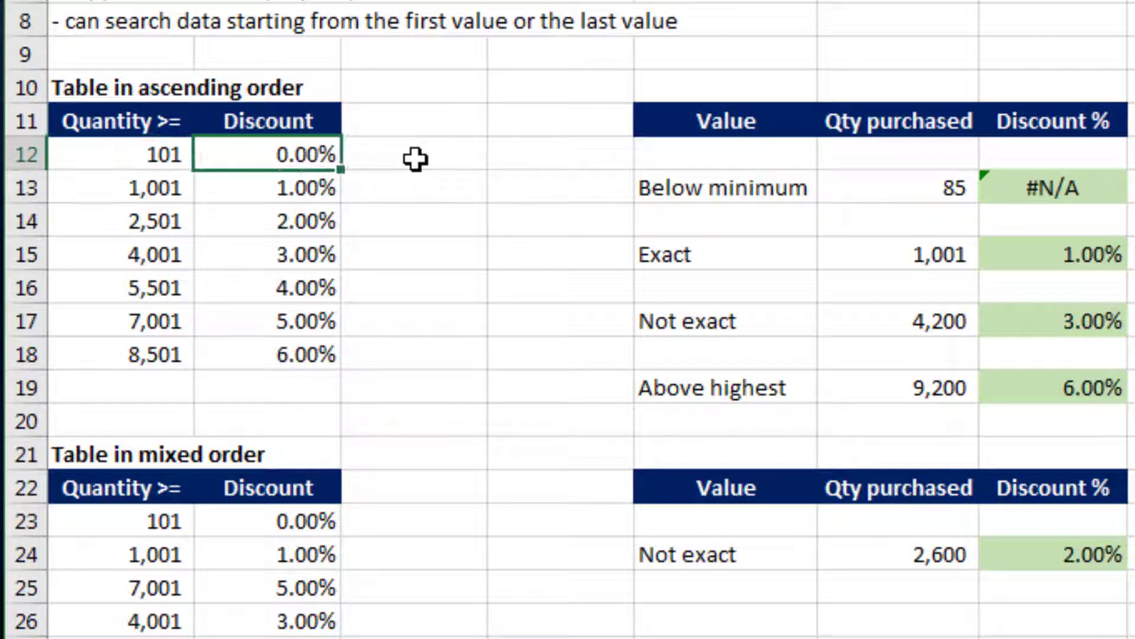
{"action": "key", "text": "Left"}
{"action": "key", "text": "Down"}
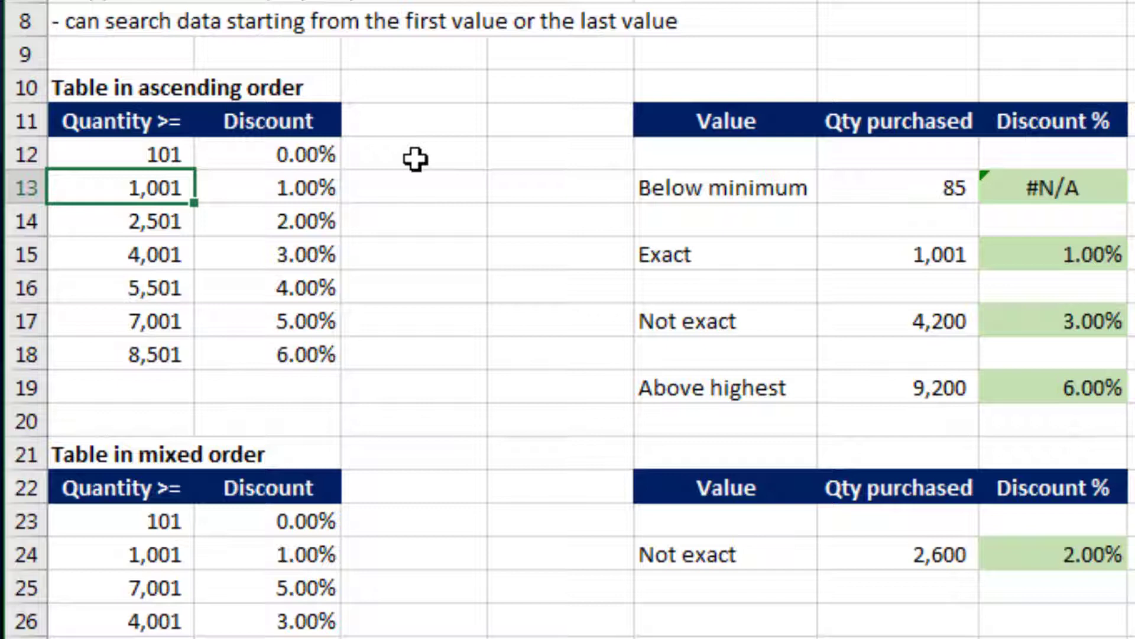
{"action": "key", "text": "Right"}
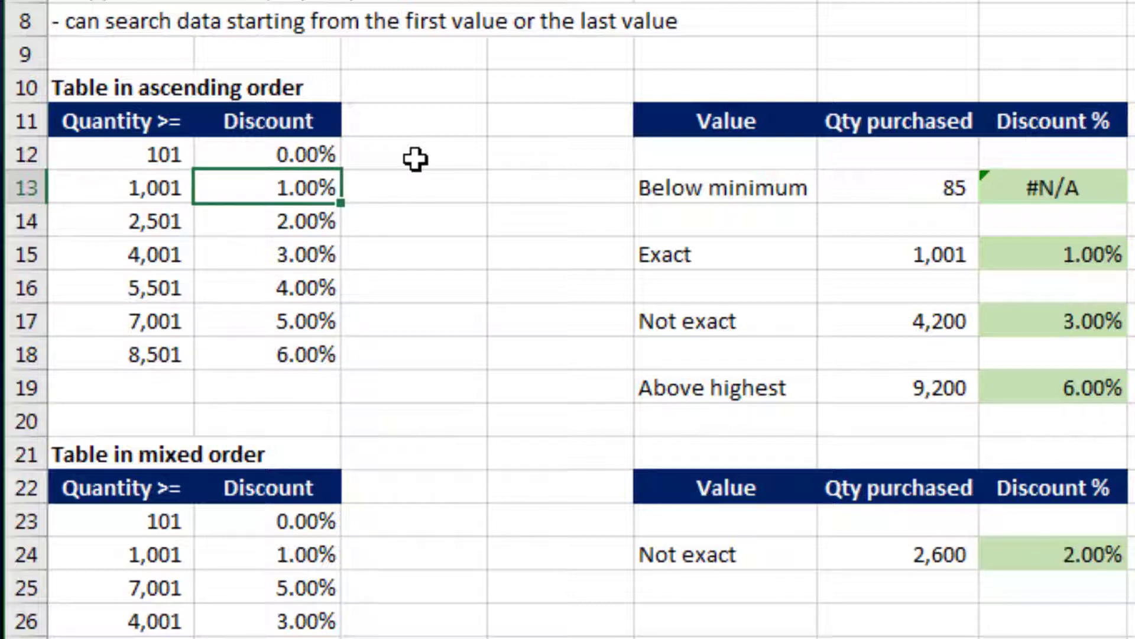
{"action": "key", "text": "Left"}
{"action": "key", "text": "Up"}
{"action": "key", "text": "ctrl+shift+Down"}
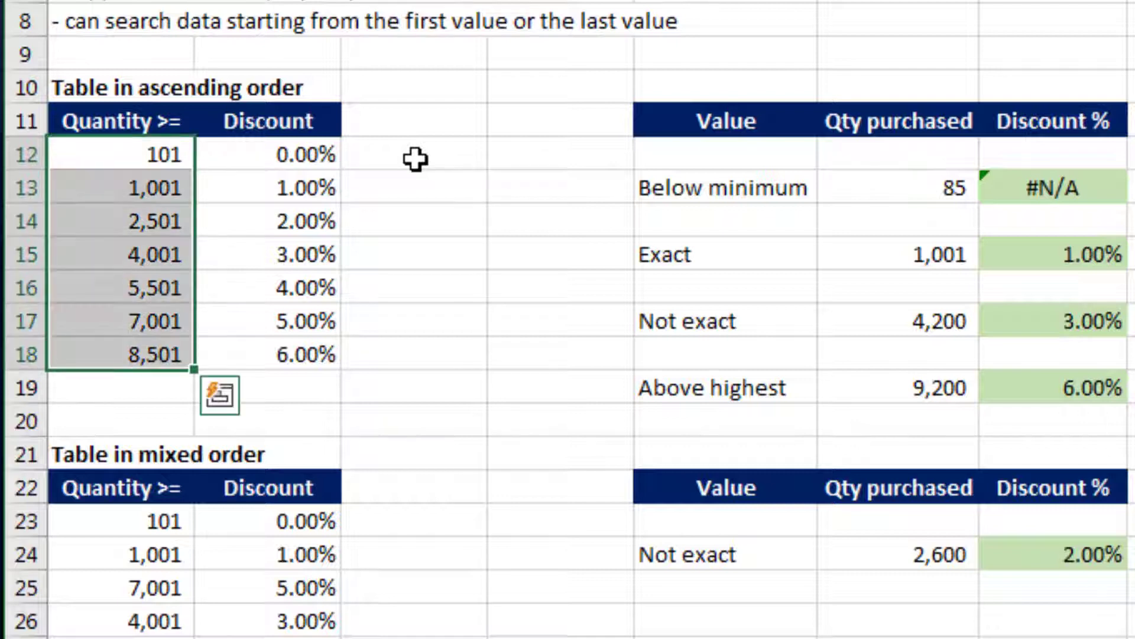
- Clear the existing Discount % results in G13:G19 beside the ascending-order table
{"action": "key", "text": "Right"}
{"action": "key", "text": "Right"}
{"action": "key", "text": "Right"}
{"action": "key", "text": "Right"}
{"action": "key", "text": "Right"}
{"action": "key", "text": "Right"}
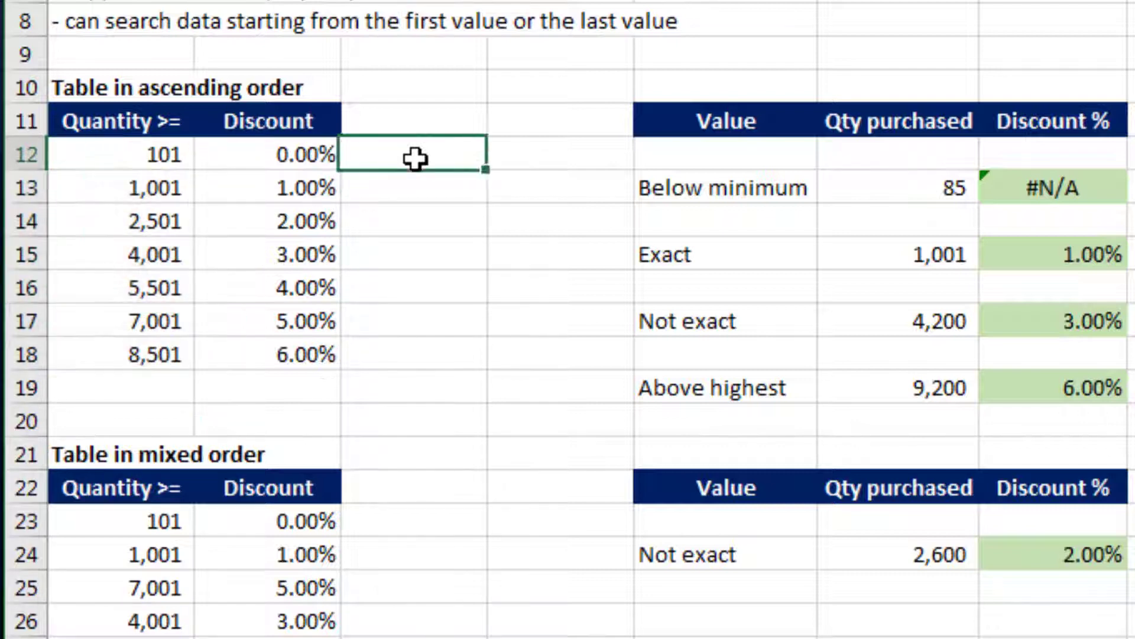
{"action": "key", "text": "Down"}
{"action": "key", "text": "shift+Down"}
{"action": "key", "text": "shift+Down"}
{"action": "key", "text": "shift+Down"}
{"action": "key", "text": "shift+Down"}
{"action": "key", "text": "shift+Down"}
{"action": "key", "text": "shift+Down"}
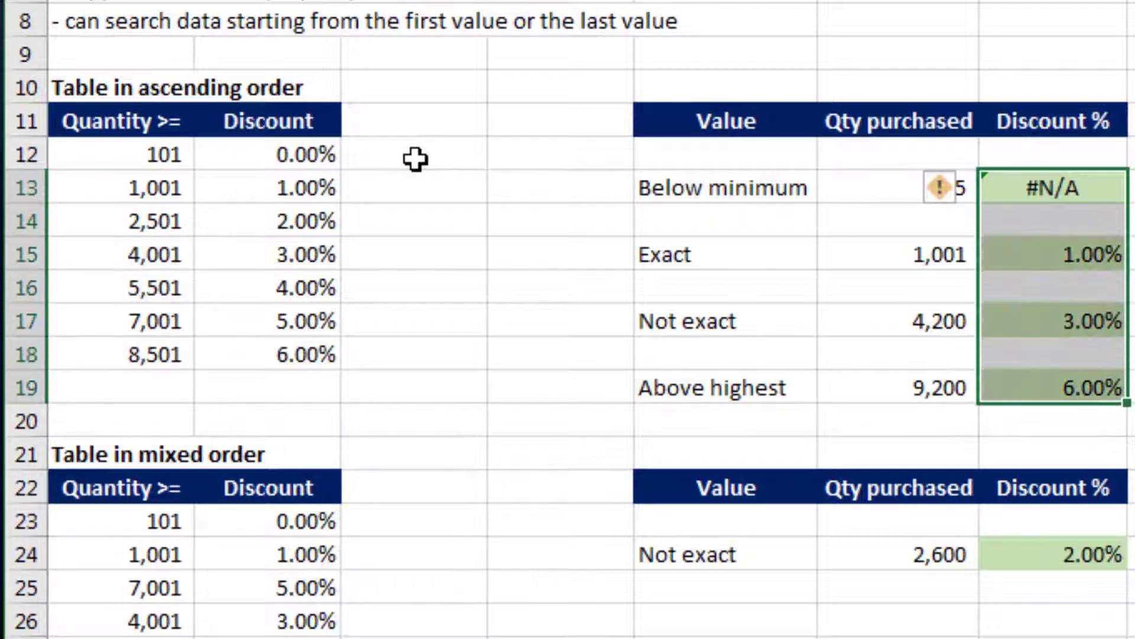
{"action": "key", "text": "Delete"}
{"action": "key", "text": "shift+Up"}
{"action": "key", "text": "shift+Up"}
{"action": "key", "text": "shift+Up"}
{"action": "key", "text": "shift+Up"}
{"action": "key", "text": "shift+Up"}
{"action": "key", "text": "shift+Up"}
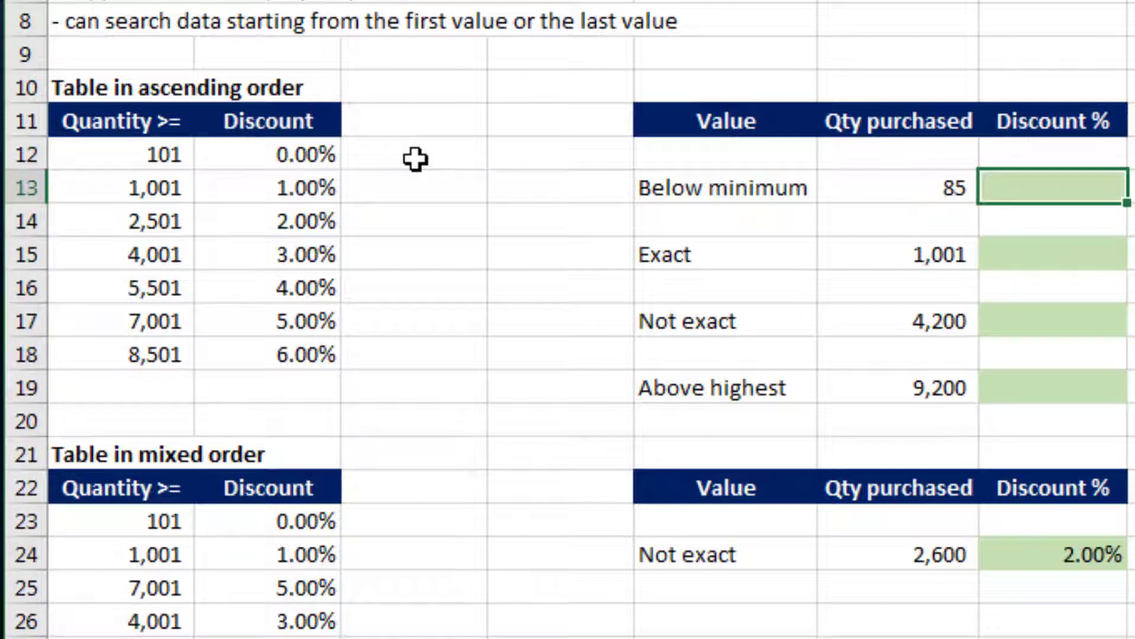
- Begin an XLOOKUP formula in G13 with the below-minimum quantity in F13 as its lookup value
{"action": "key", "text": "Left"}
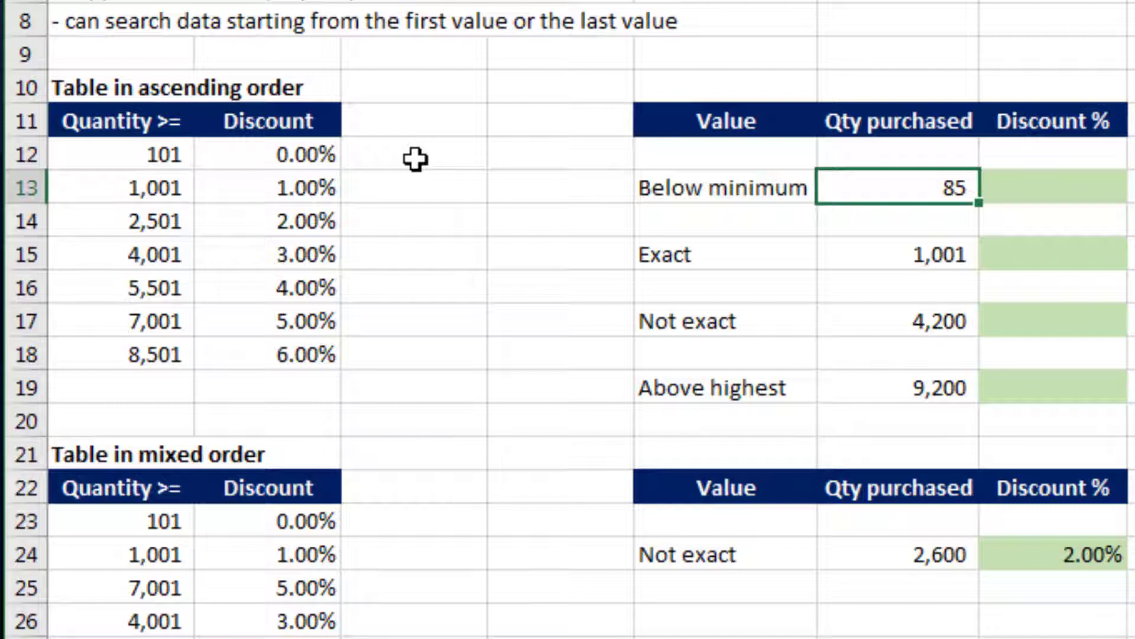
{"action": "key", "text": "Right"}
{"action": "type", "text": "=xl"}
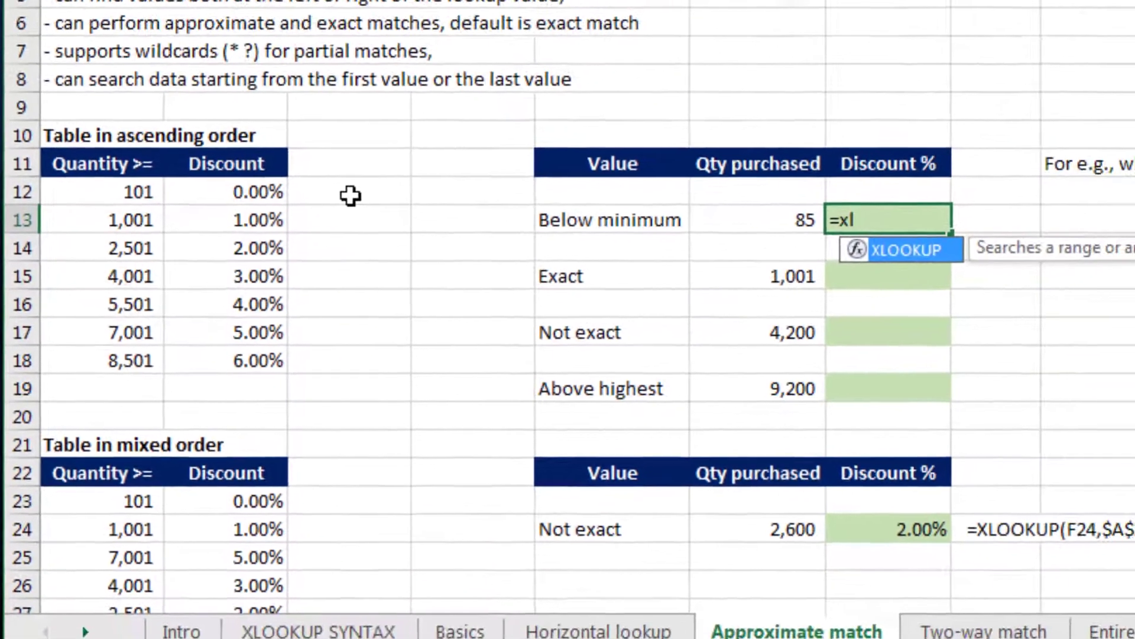
{"action": "key", "text": "Tab"}
{"action": "key", "text": "Left"}
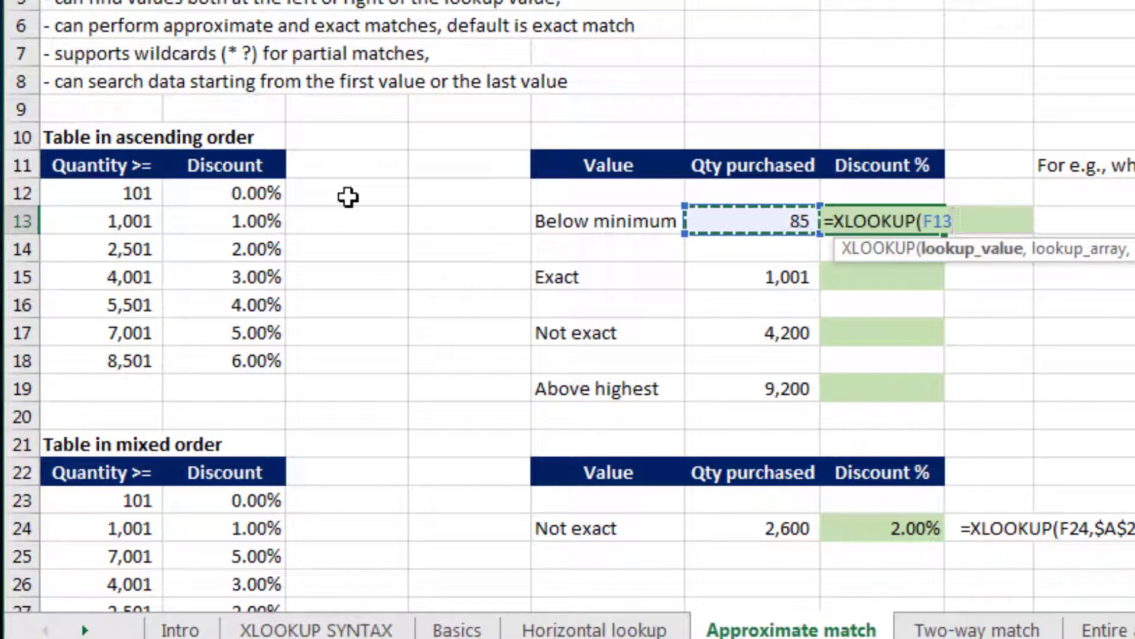
{"action": "type", "text": ","}
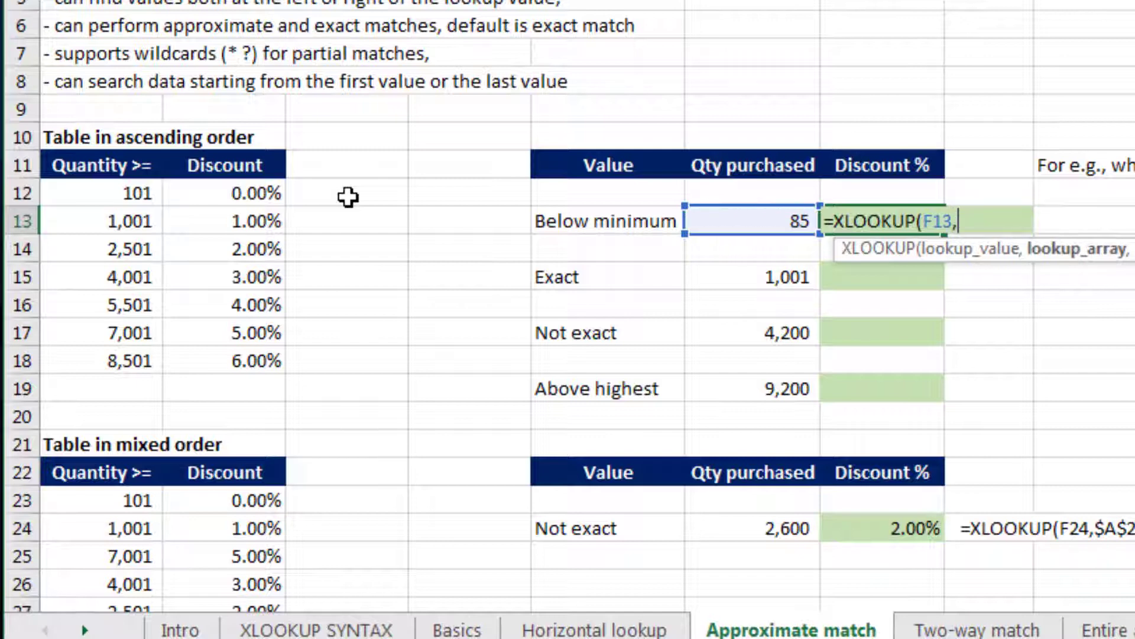
- Add the quantity thresholds $A$12:$A$18 as the absolute lookup array of the G13 XLOOKUP
{"action": "key", "text": "Left"}
{"action": "key", "text": "Left"}
{"action": "key", "text": "Left"}
{"action": "key", "text": "Left"}
{"action": "key", "text": "Left"}
{"action": "key", "text": "Left"}
{"action": "key", "text": "Up"}
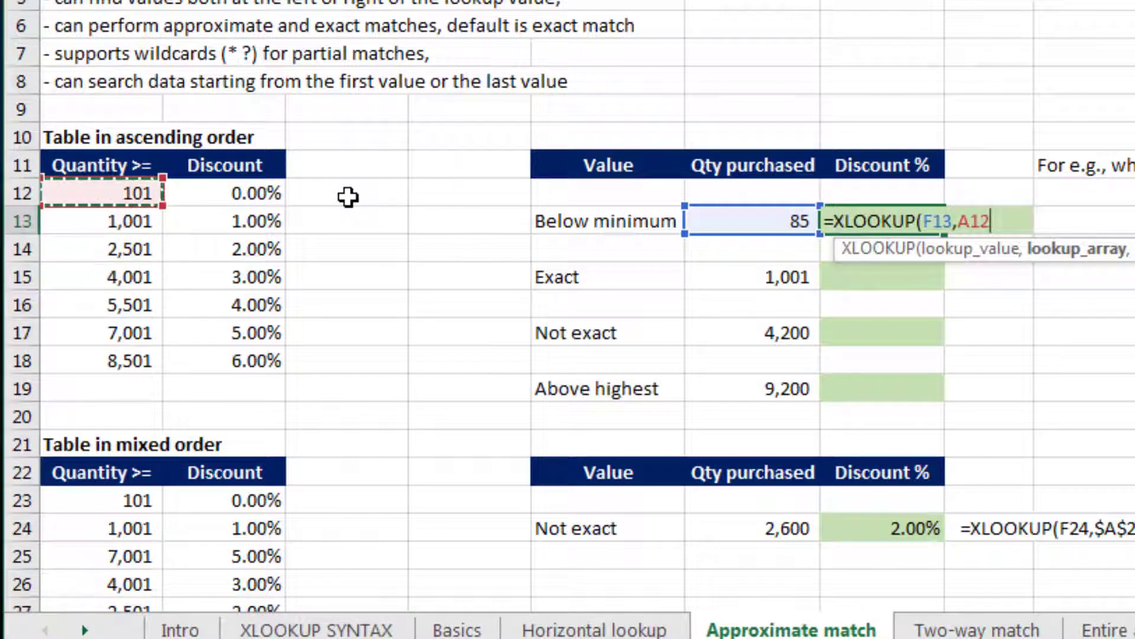
{"action": "key", "text": "ctrl+shift+Down"}
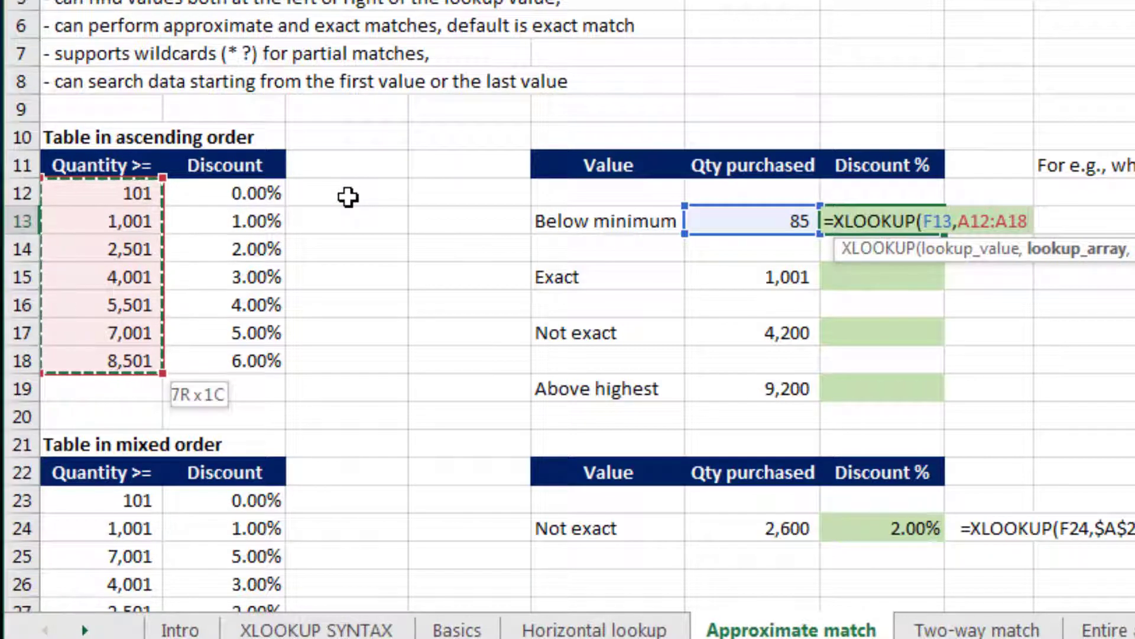
{"action": "key", "text": "F4"}
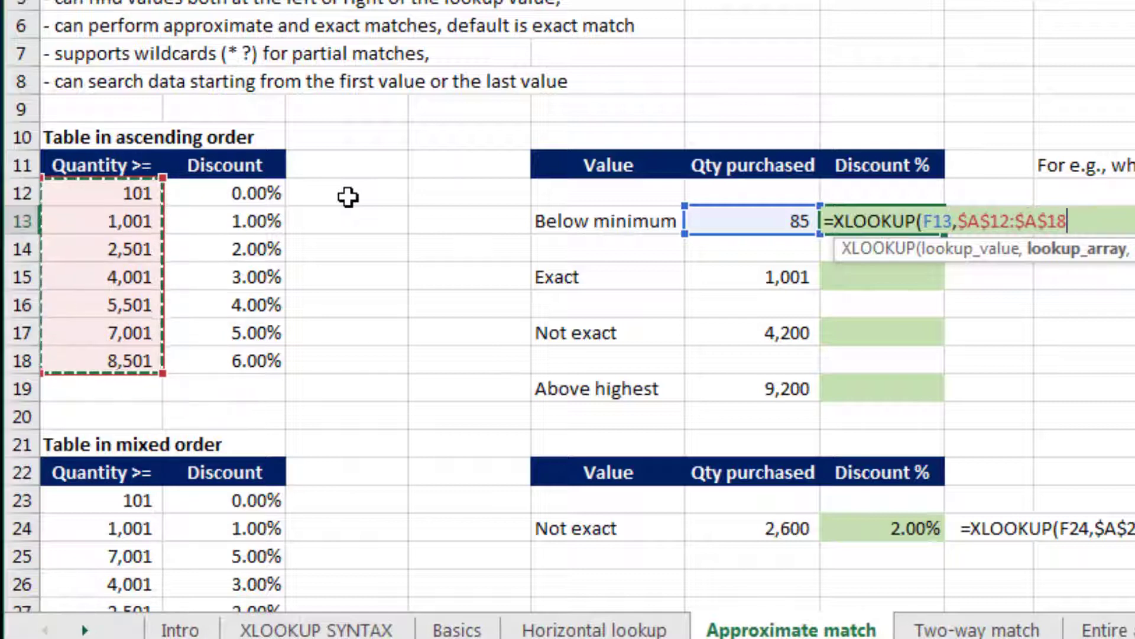
- Complete the G13 XLOOKUP with the discounts $B$12:$B$18 as the absolute return array and no optional arguments
{"action": "type", "text": ","}
{"action": "key", "text": "Left"}
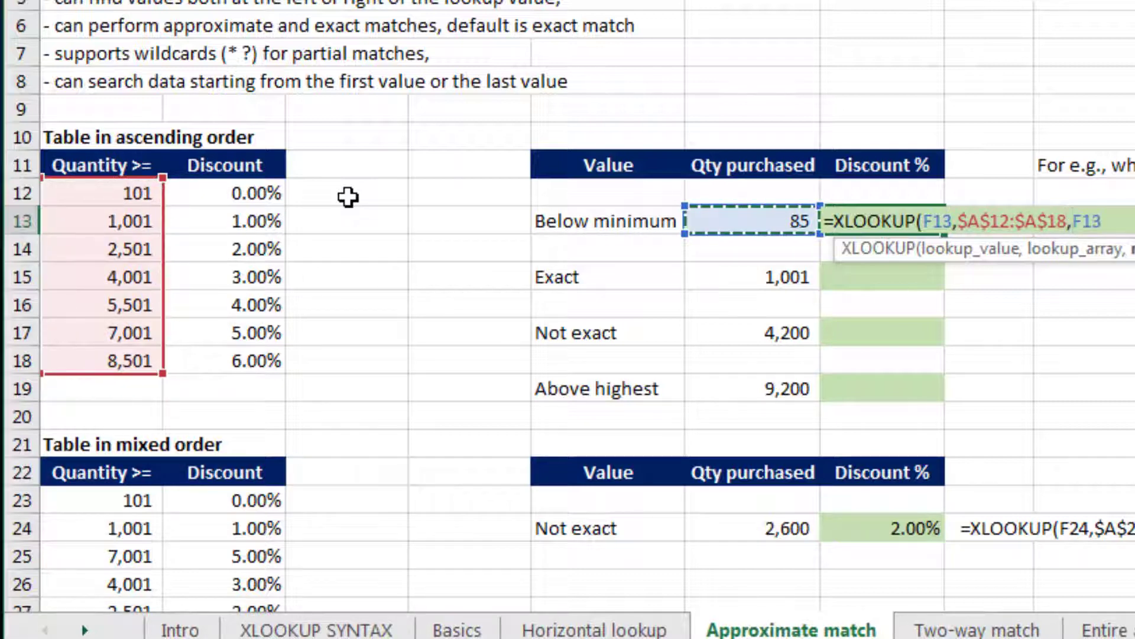
{"action": "key", "text": "Left"}
{"action": "key", "text": "Left"}
{"action": "key", "text": "Left"}
{"action": "key", "text": "Left"}
{"action": "key", "text": "Up"}
{"action": "key", "text": "ctrl+shift+Down"}
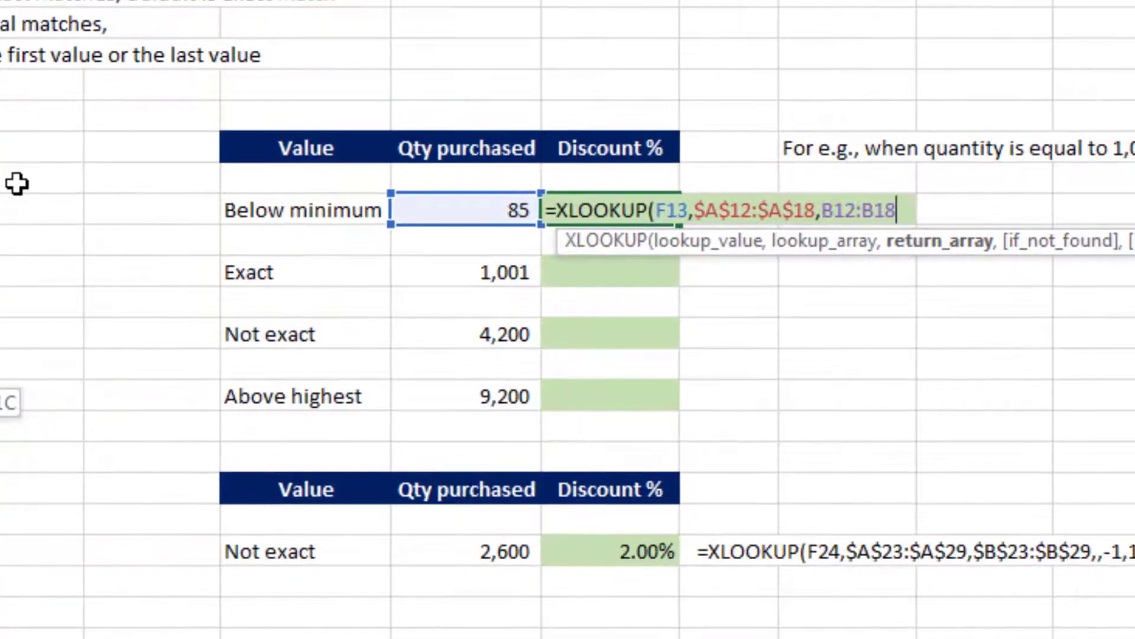
{"action": "key", "text": "F4"}
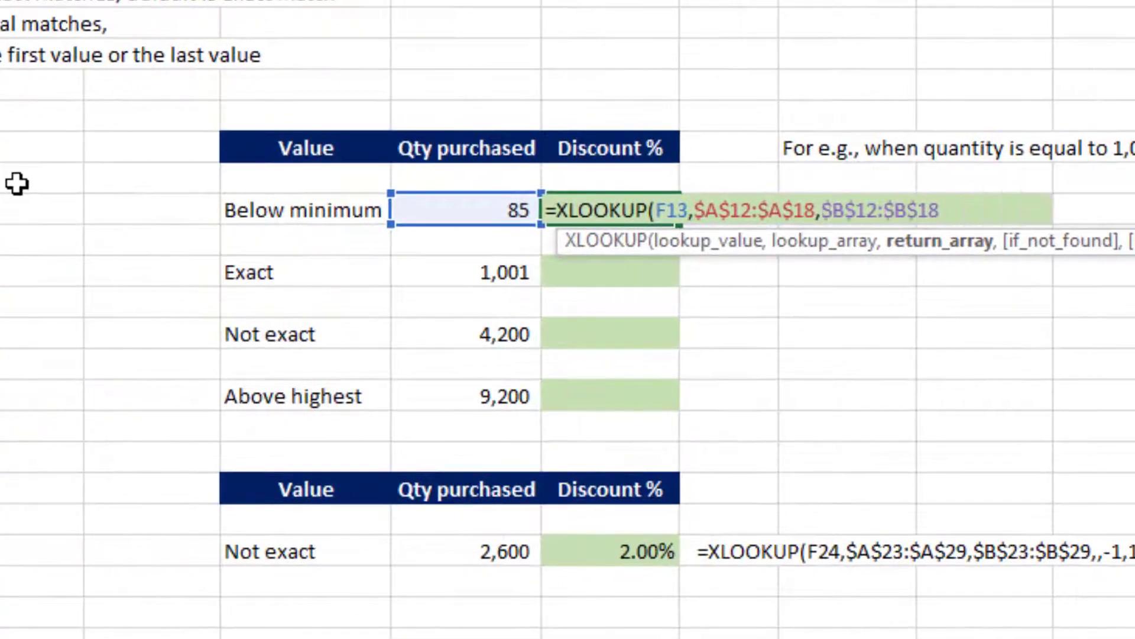
{"action": "type", "text": ","}
{"action": "key", "text": "BackSpace"}
{"action": "type", "text": ")"}
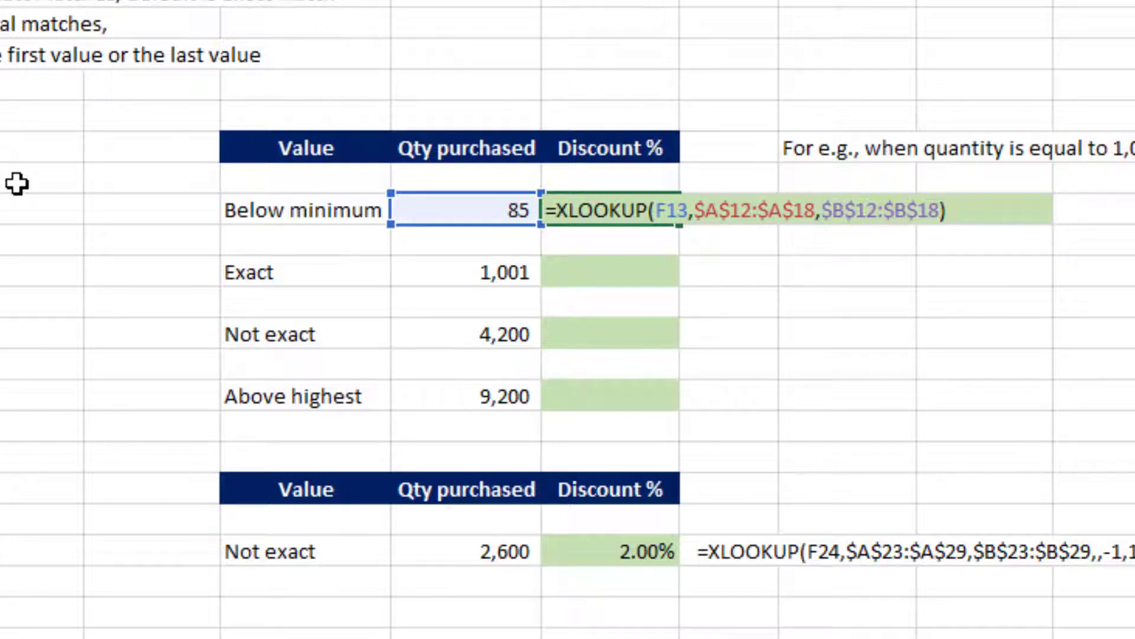
{"action": "key", "text": "Return"}
{"action": "key", "text": "Up"}
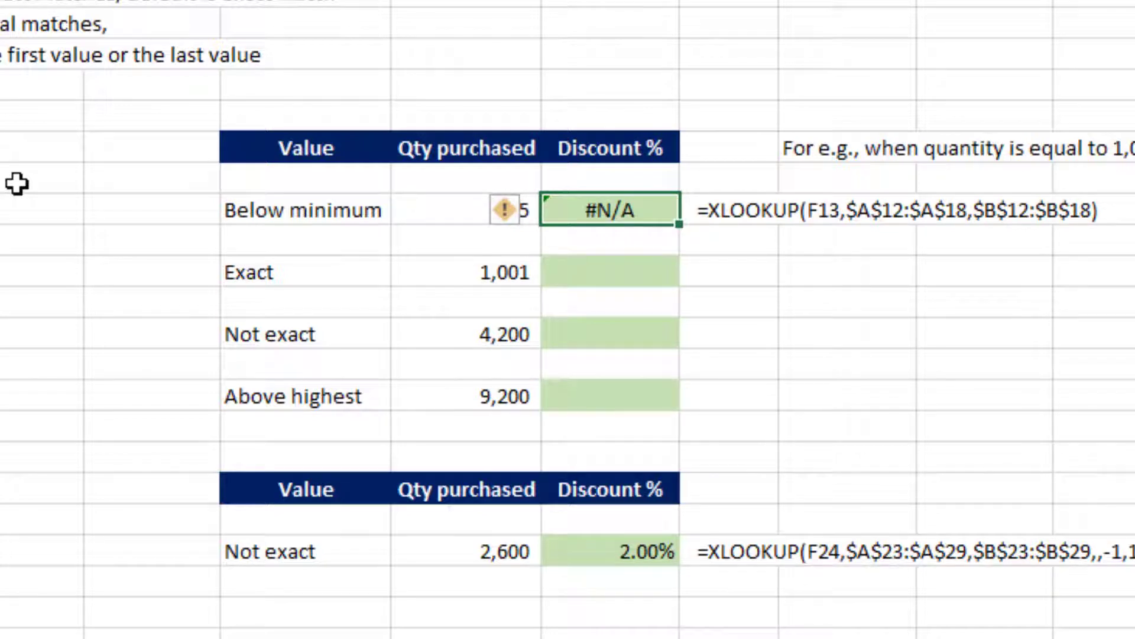
- Extend the G13 XLOOKUP with an empty if_not_found argument and match mode -1, exact match or next smaller item
{"action": "key", "text": "F2"}
{"action": "key", "text": "Left"}
{"action": "type", "text": ","}
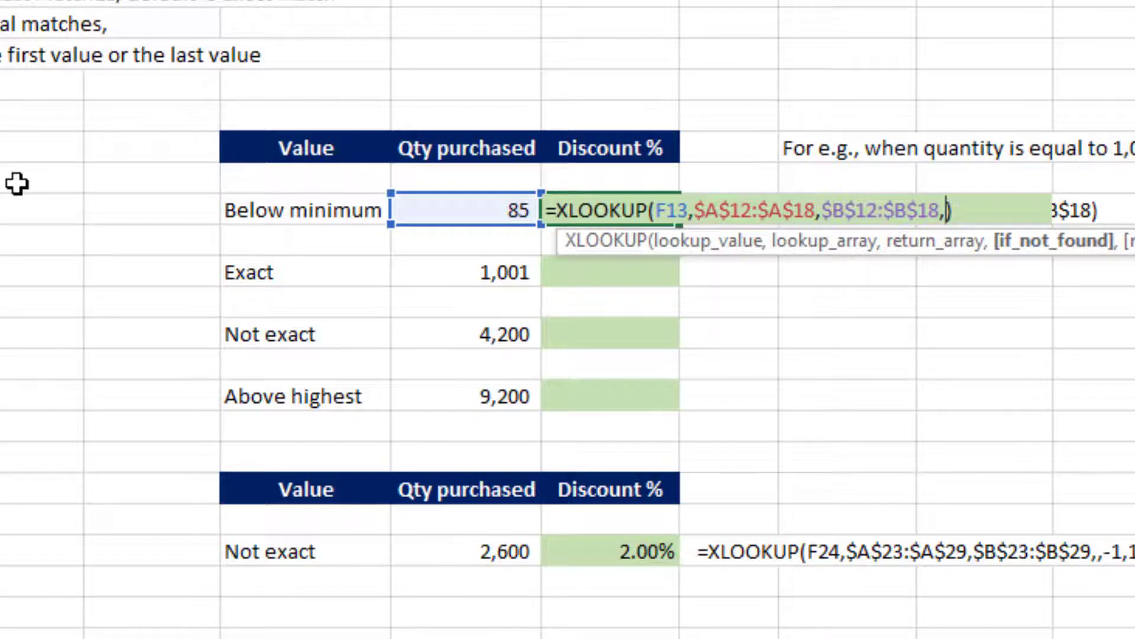
{"action": "type", "text": ","}
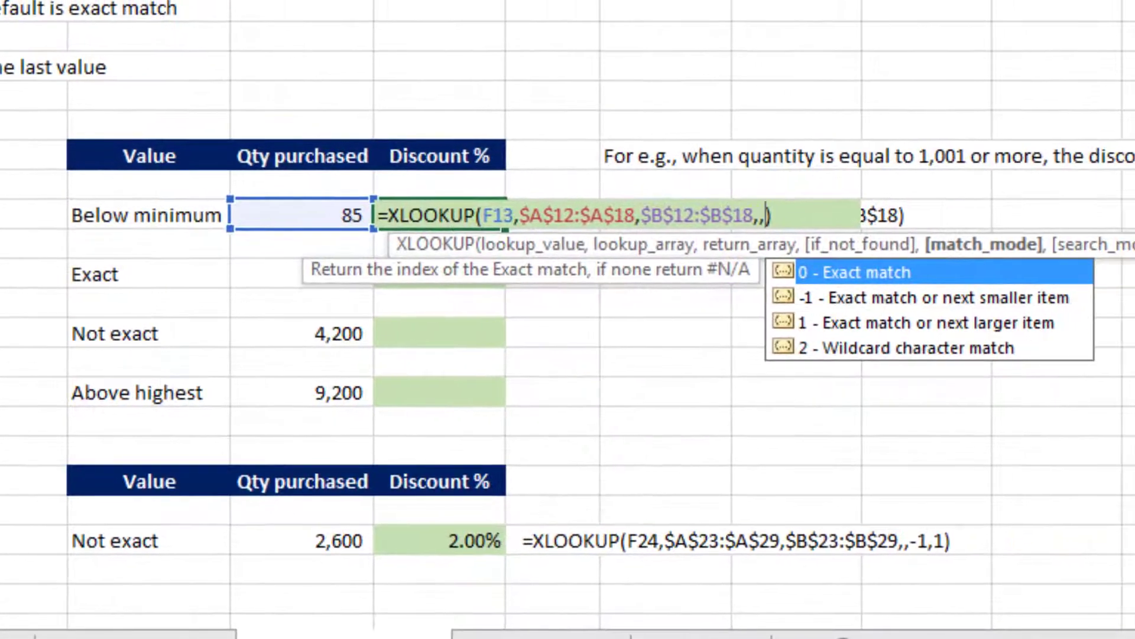
{"action": "key", "text": "Down"}
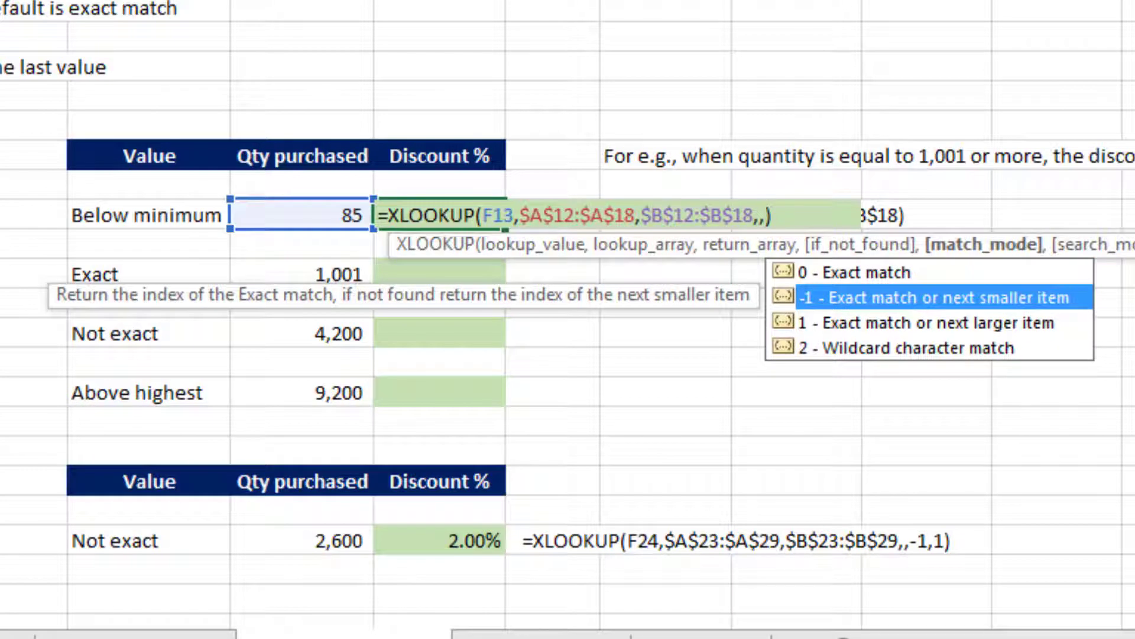
{"action": "key", "text": "Tab"}
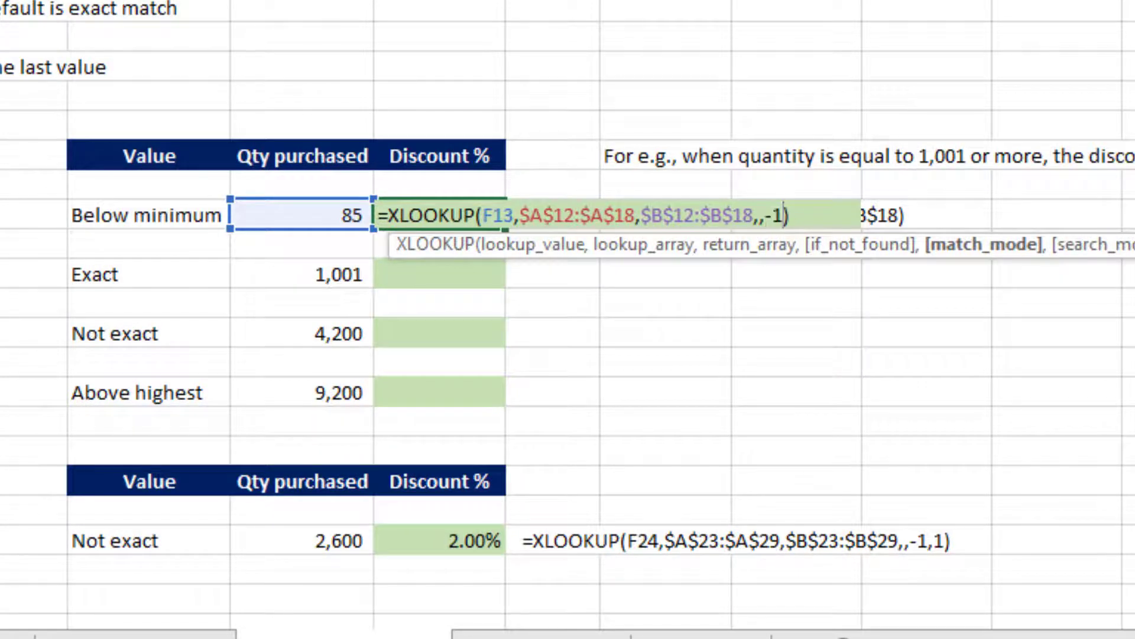
{"action": "key", "text": "ctrl+Return"}
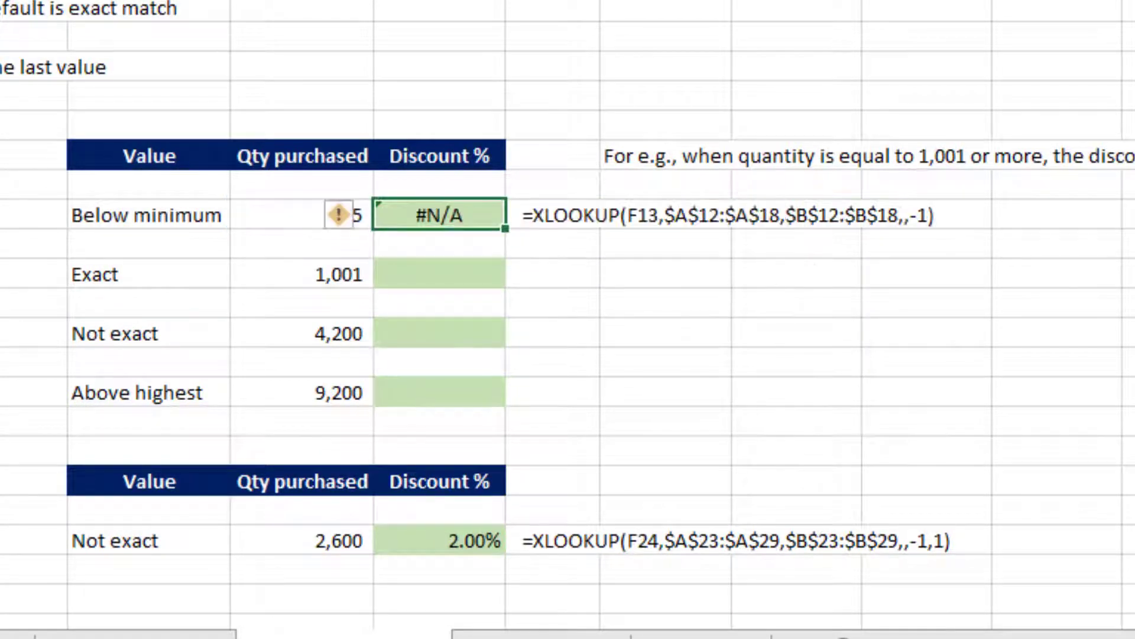
- Compare the below-minimum quantity in F13 with the lowest quantity tier and its discount in the ascending-order table
{"action": "key", "text": "Left"}
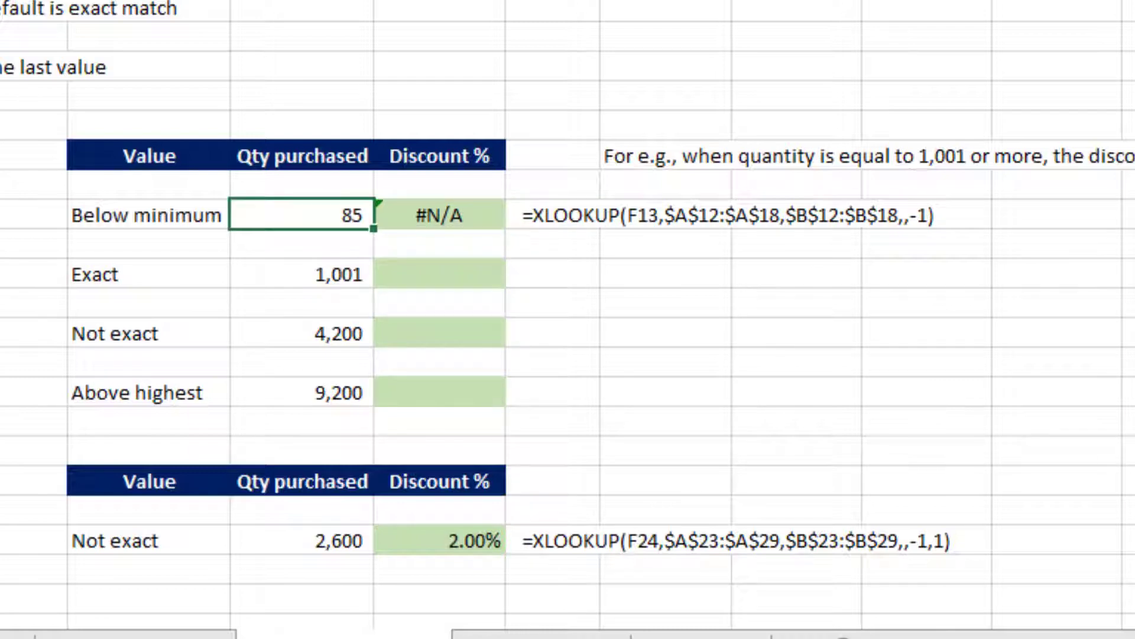
{"action": "key", "text": "Left"}
{"action": "key", "text": "Left"}
{"action": "key", "text": "Left"}
{"action": "key", "text": "Left"}
{"action": "key", "text": "Left"}
{"action": "key", "text": "Up"}
{"action": "key", "text": "Right"}
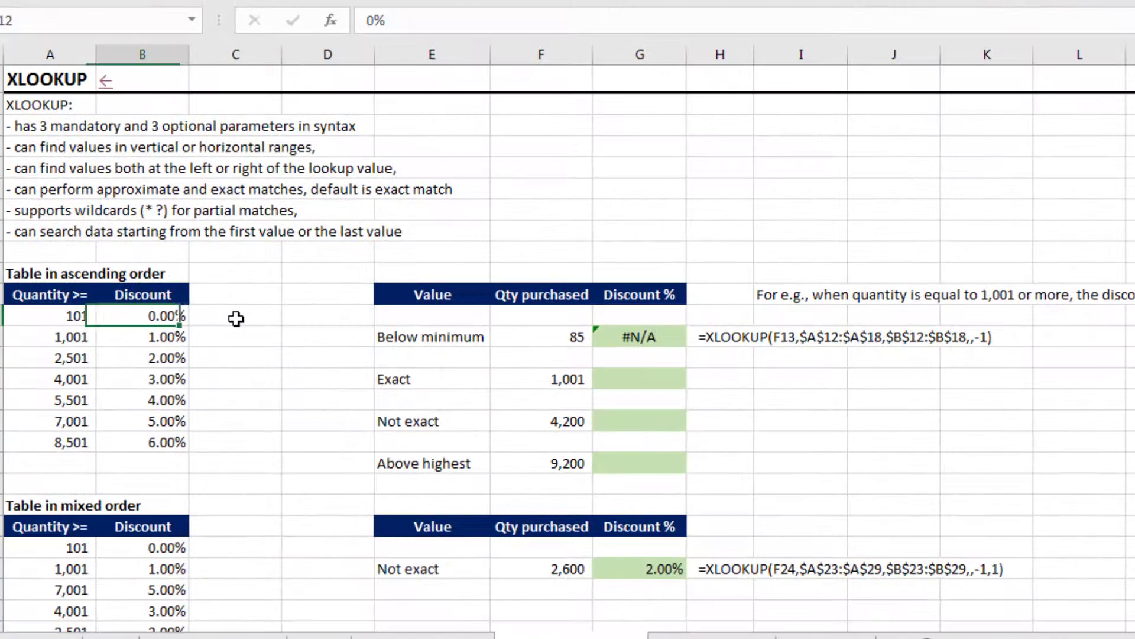
- Copy the XLOOKUP formula from G13 to G15 for the exact-match quantity
{"action": "key", "text": "Right"}
{"action": "key", "text": "Right"}
{"action": "key", "text": "Right"}
{"action": "key", "text": "Right"}
{"action": "key", "text": "Right"}
{"action": "key", "text": "Down"}
{"action": "key", "text": "ctrl+c"}
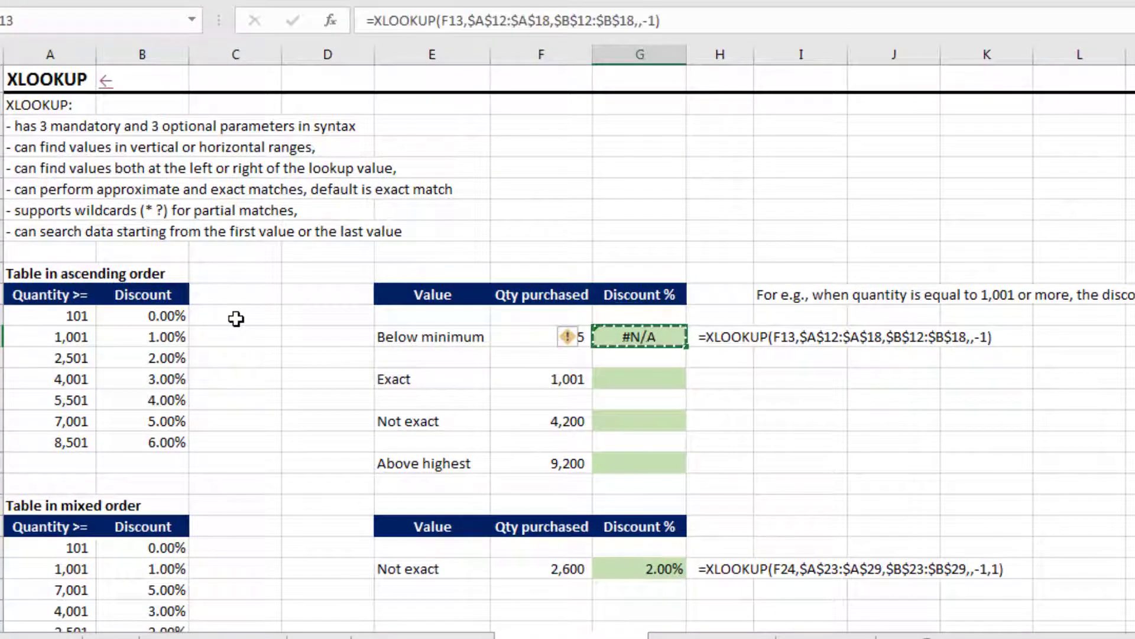
{"action": "key", "text": "Down"}
{"action": "key", "text": "Down"}
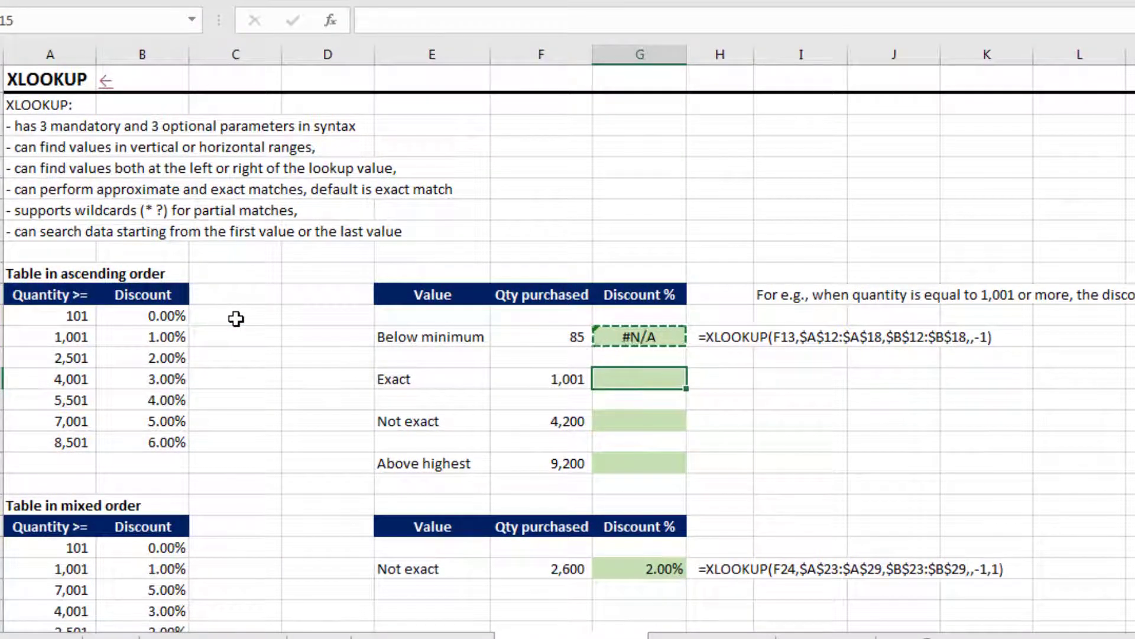
{"action": "key", "text": "ctrl+v"}
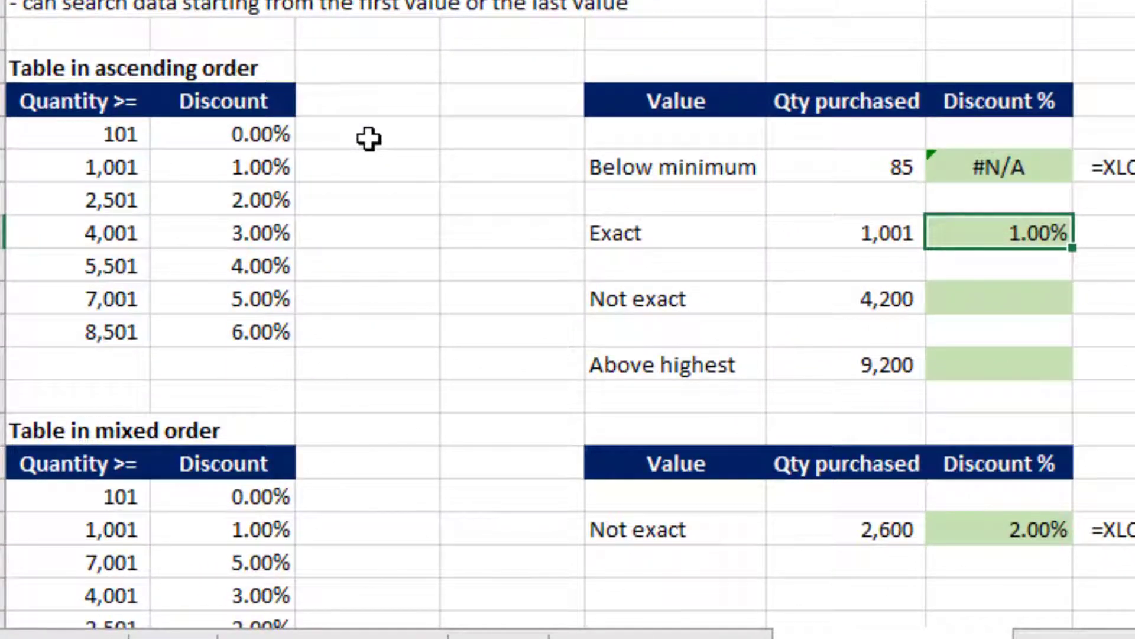
- Check the exact-match quantity in F15 against the quantity tiers and discounts of the ascending-order table
{"action": "key", "text": "Left"}
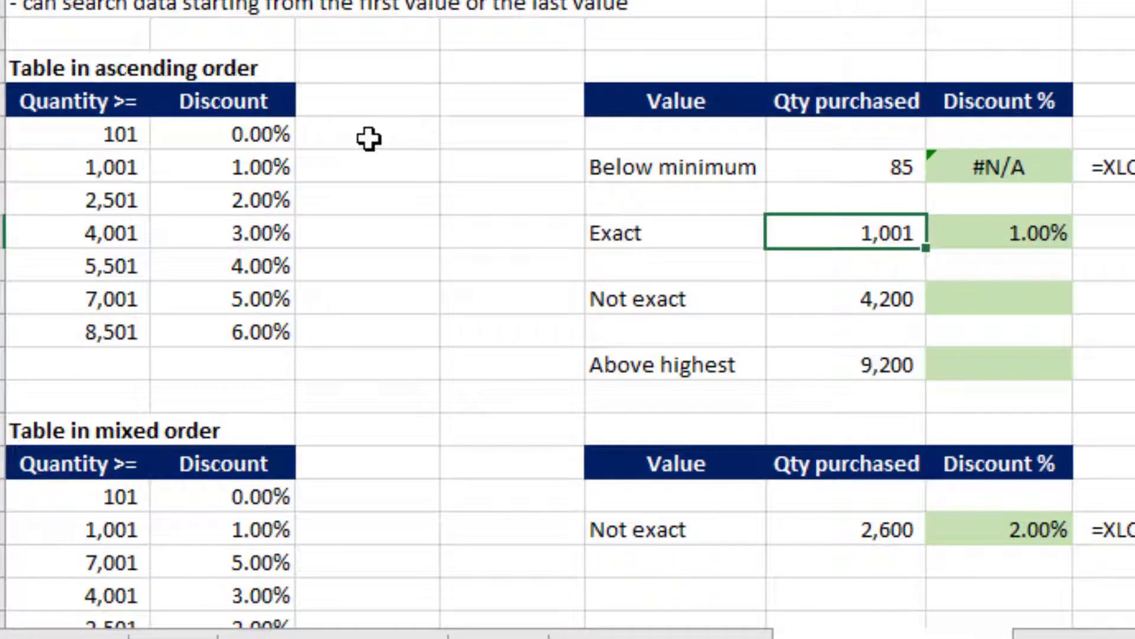
{"action": "key", "text": "Left"}
{"action": "key", "text": "Left"}
{"action": "key", "text": "Left"}
{"action": "key", "text": "Left"}
{"action": "key", "text": "Up"}
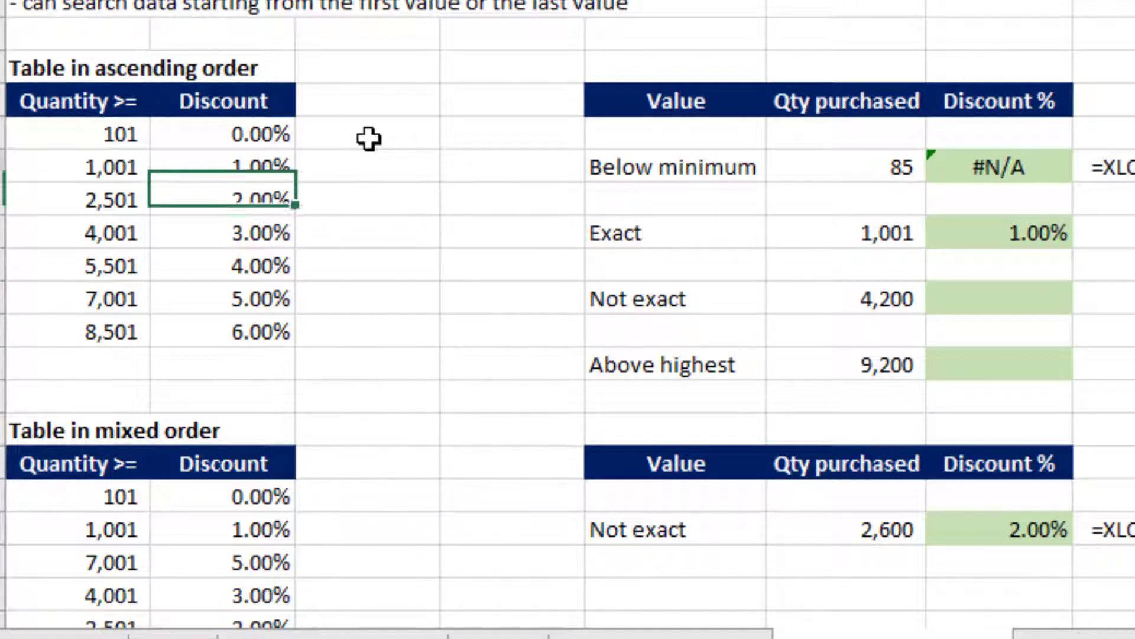
{"action": "key", "text": "Up"}
{"action": "key", "text": "Down"}
{"action": "key", "text": "Down"}
{"action": "key", "text": "Down"}
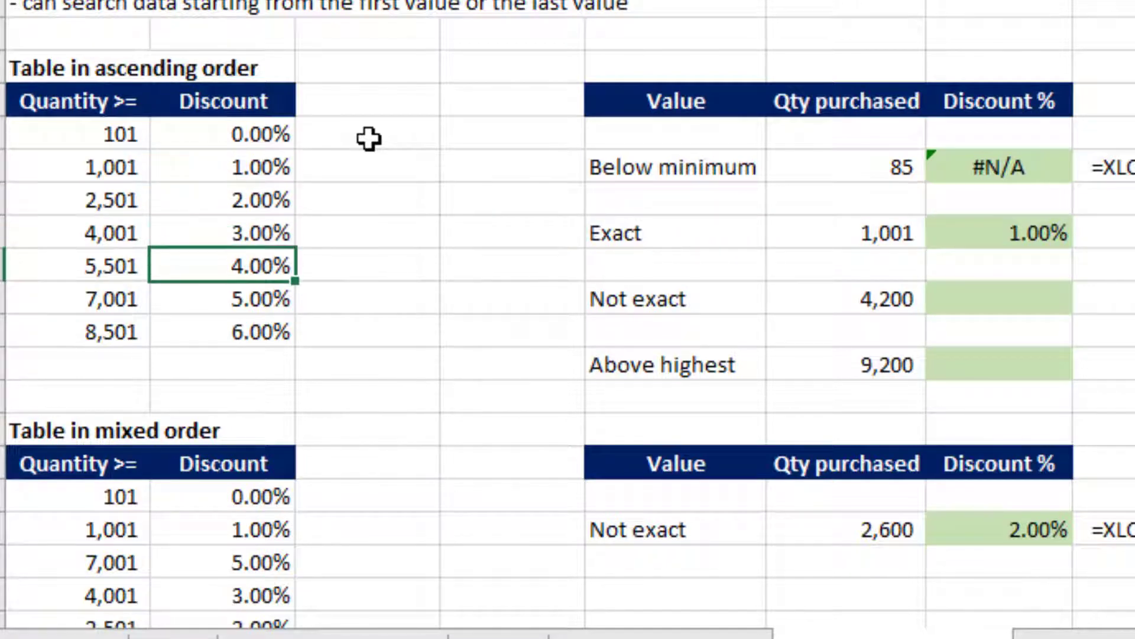
- Copy the XLOOKUP formula from G15 to G17 for the not-exact quantity
{"action": "key", "text": "Right"}
{"action": "key", "text": "Right"}
{"action": "key", "text": "Right"}
{"action": "key", "text": "Right"}
{"action": "key", "text": "Right"}
{"action": "key", "text": "Up"}
{"action": "key", "text": "ctrl+c"}
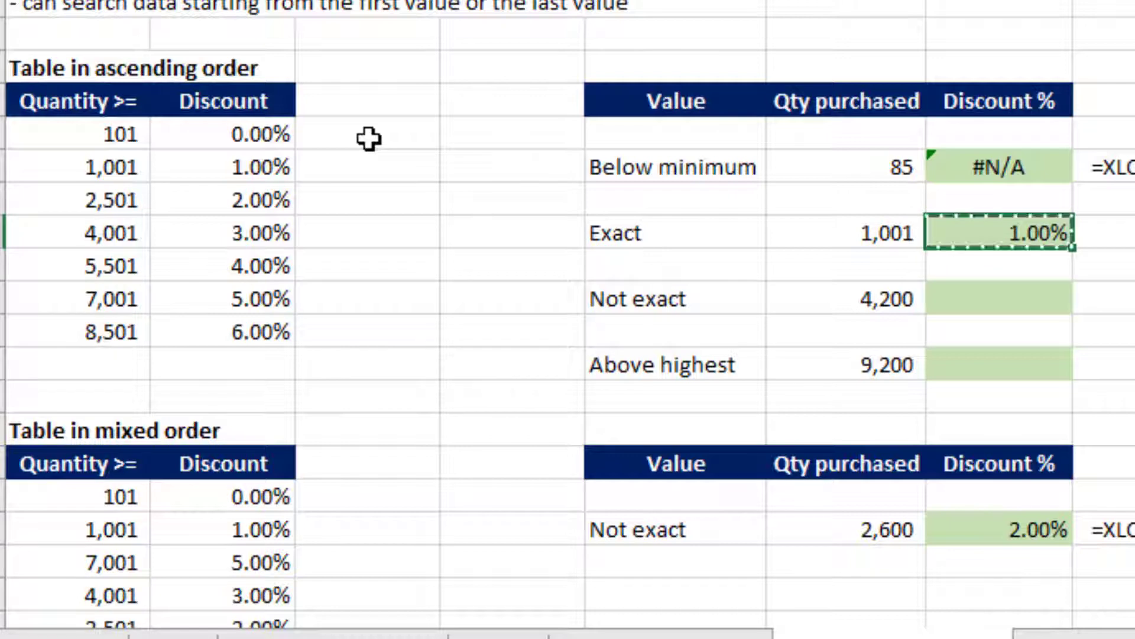
{"action": "key", "text": "Down"}
{"action": "key", "text": "Down"}
{"action": "key", "text": "ctrl+v"}
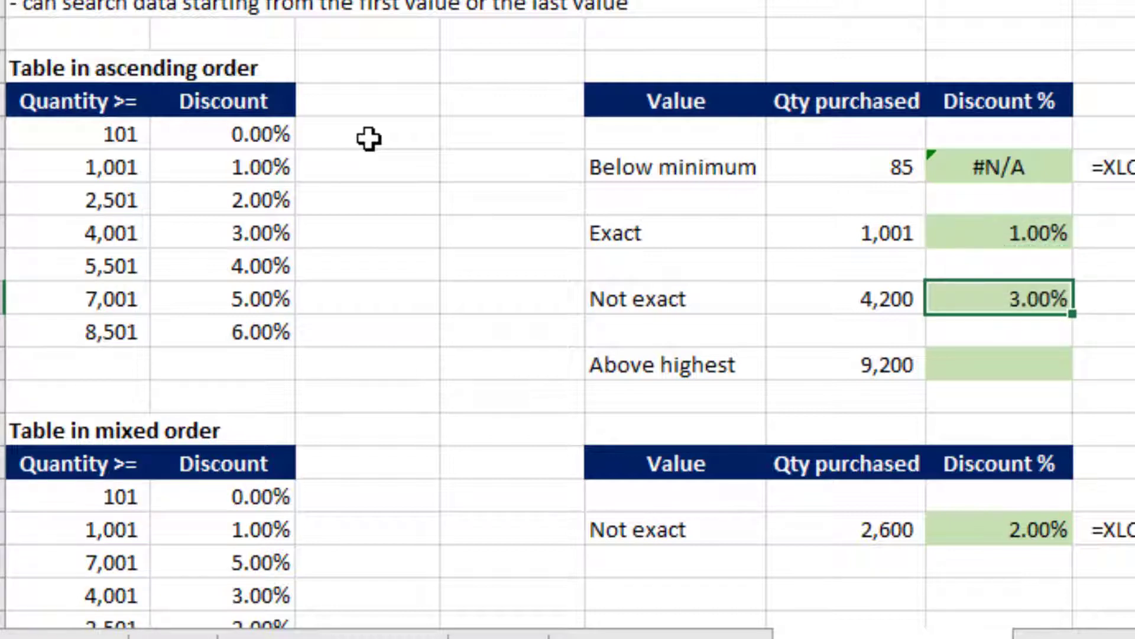
- Compare the not-exact quantity in F17 with the 4,001 tier and its discount
{"action": "key", "text": "Left"}
{"action": "key", "text": "Left"}
{"action": "key", "text": "Left"}
{"action": "key", "text": "Left"}
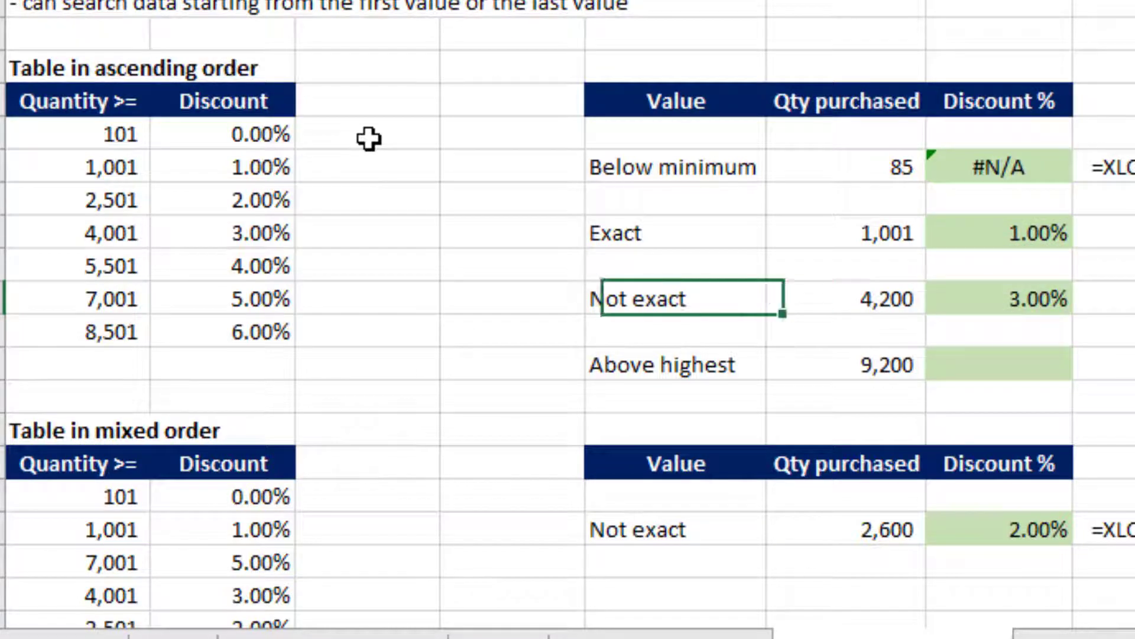
{"action": "key", "text": "Left"}
{"action": "key", "text": "Left"}
{"action": "key", "text": "Up"}
{"action": "key", "text": "Up"}
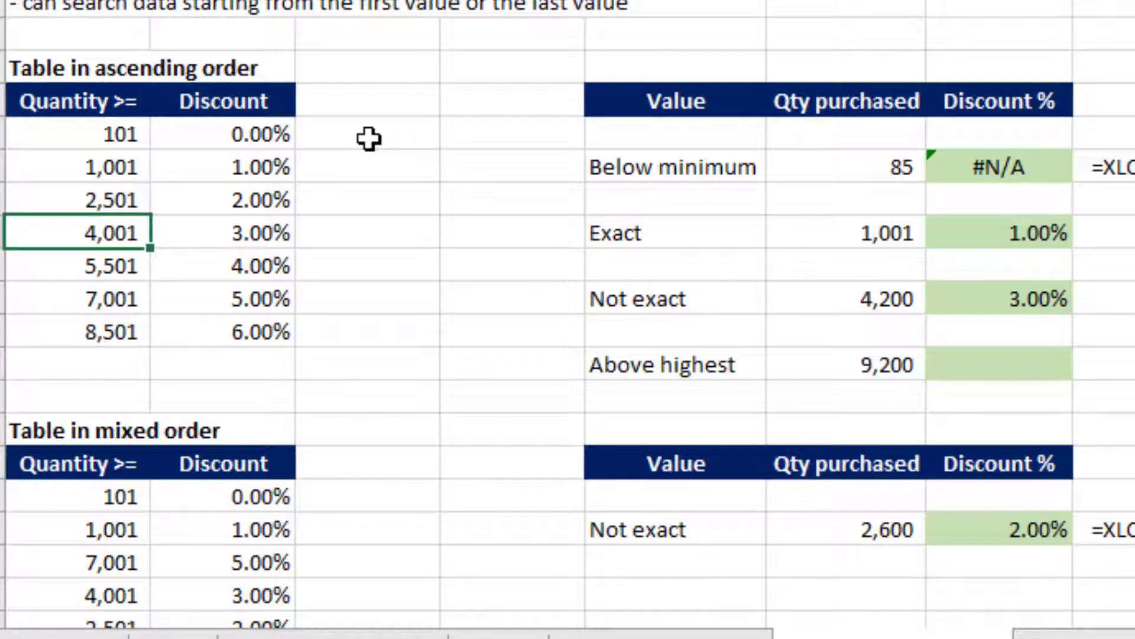
{"action": "key", "text": "Right"}
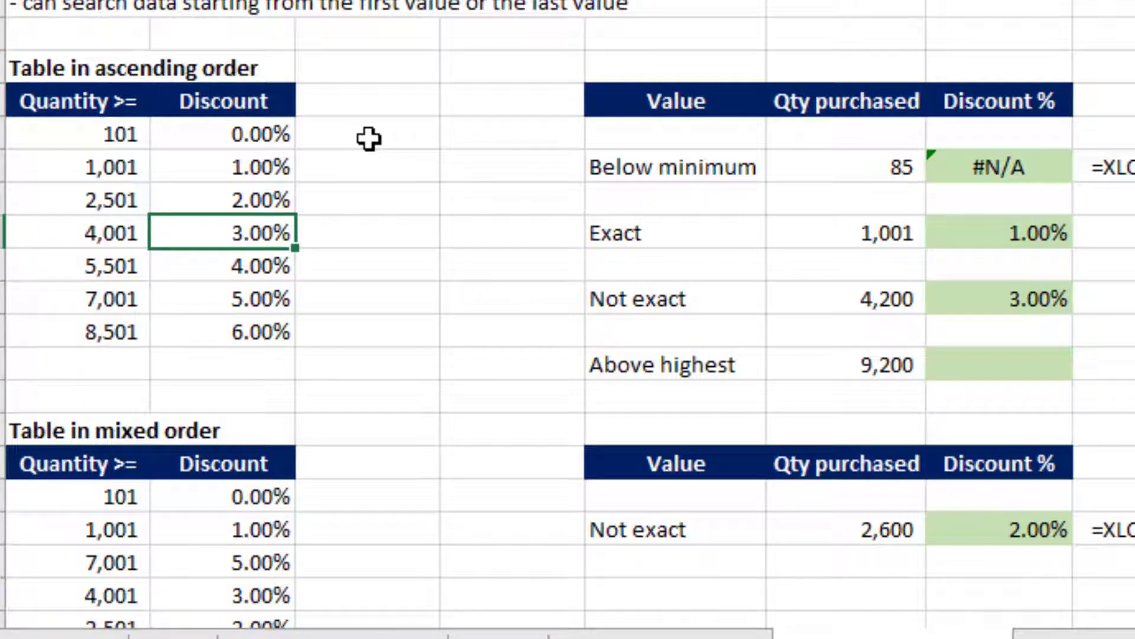
- Copy the XLOOKUP formula from G17 to G19 for the above-highest quantity and review its references
{"action": "key", "text": "Right"}
{"action": "key", "text": "Right"}
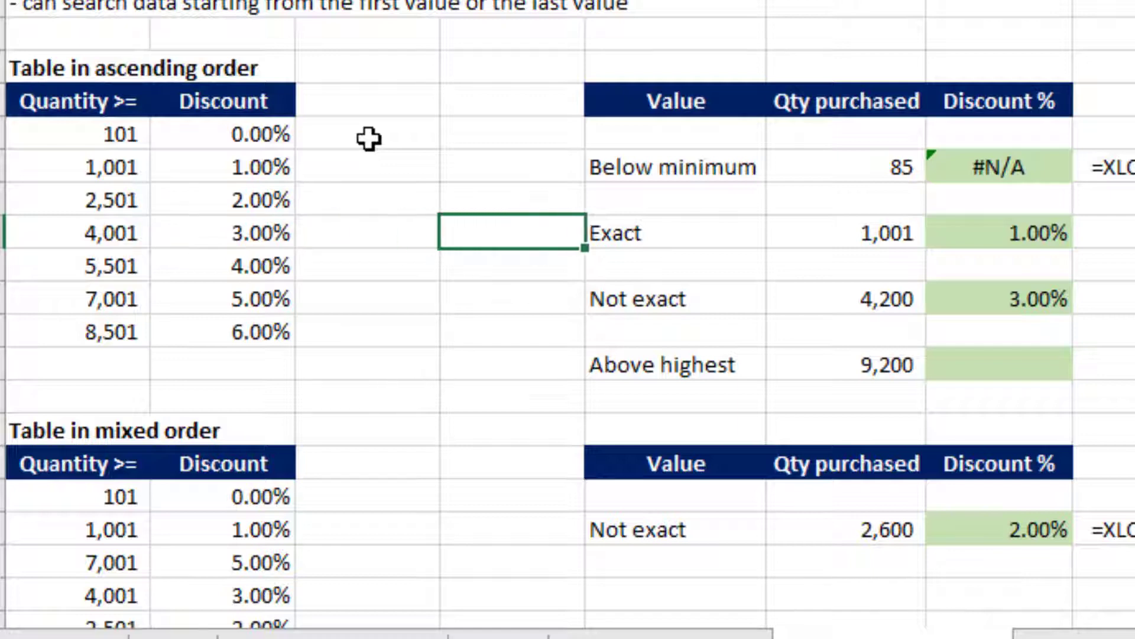
{"action": "key", "text": "Right"}
{"action": "key", "text": "Right"}
{"action": "key", "text": "Down"}
{"action": "key", "text": "Down"}
{"action": "key", "text": "Right"}
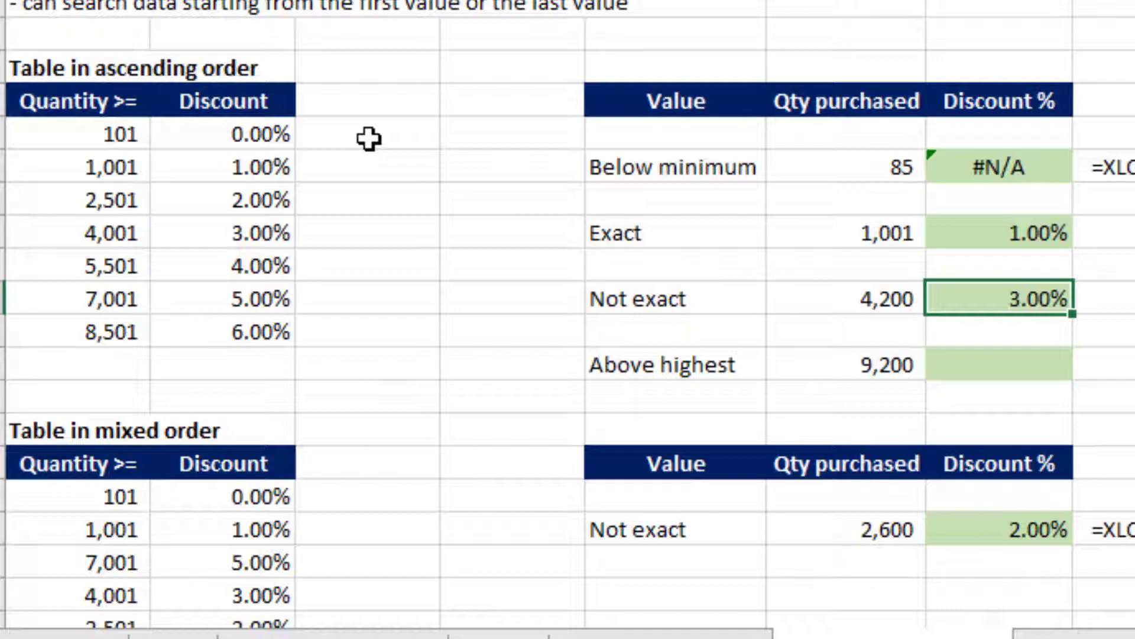
{"action": "key", "text": "ctrl+c"}
{"action": "key", "text": "Down"}
{"action": "key", "text": "Down"}
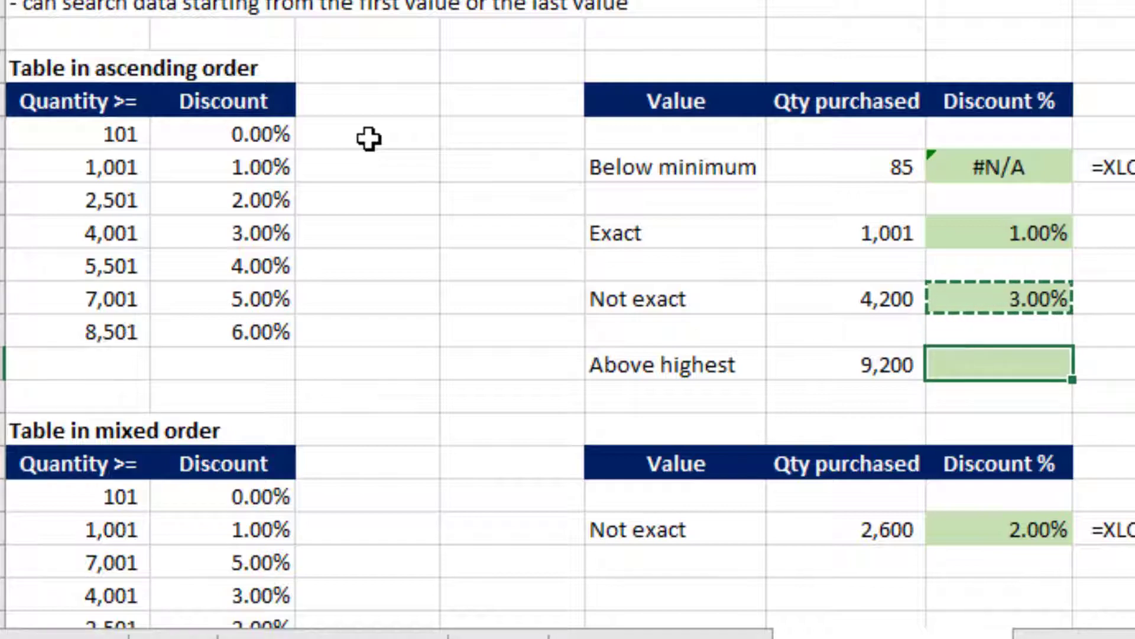
{"action": "key", "text": "Return"}
{"action": "key", "text": "F2"}
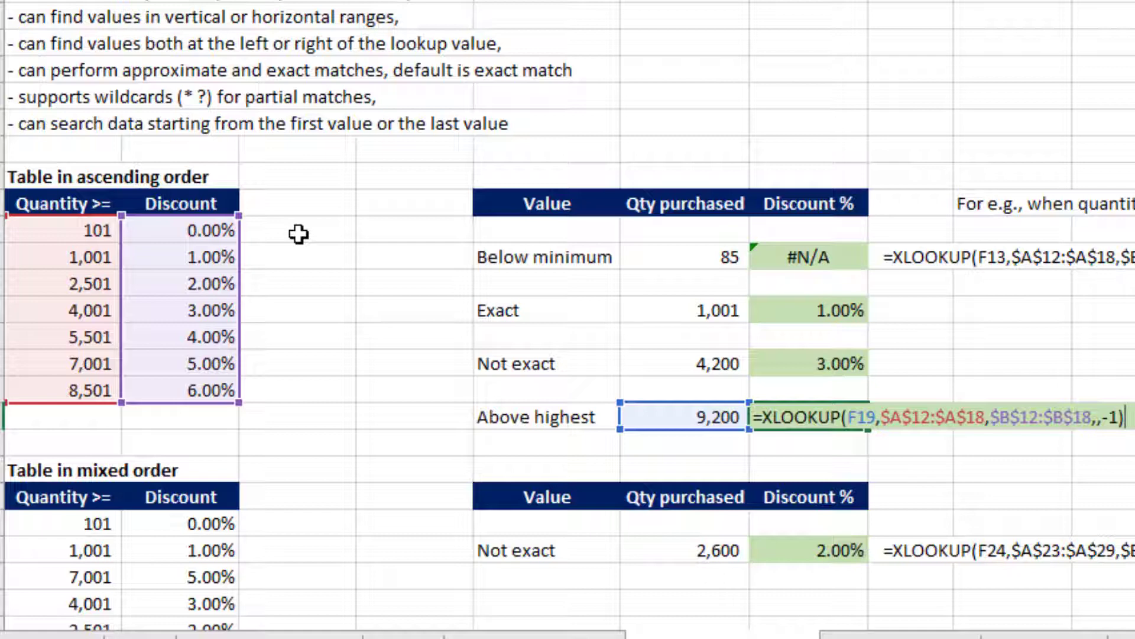
{"action": "key", "text": "ctrl+Return"}
- Begin a comparison VLOOKUP formula in D13 with the below-minimum quantity in F13 as its lookup value
{"action": "key", "text": "Up"}
{"action": "key", "text": "Up"}
{"action": "key", "text": "Up"}
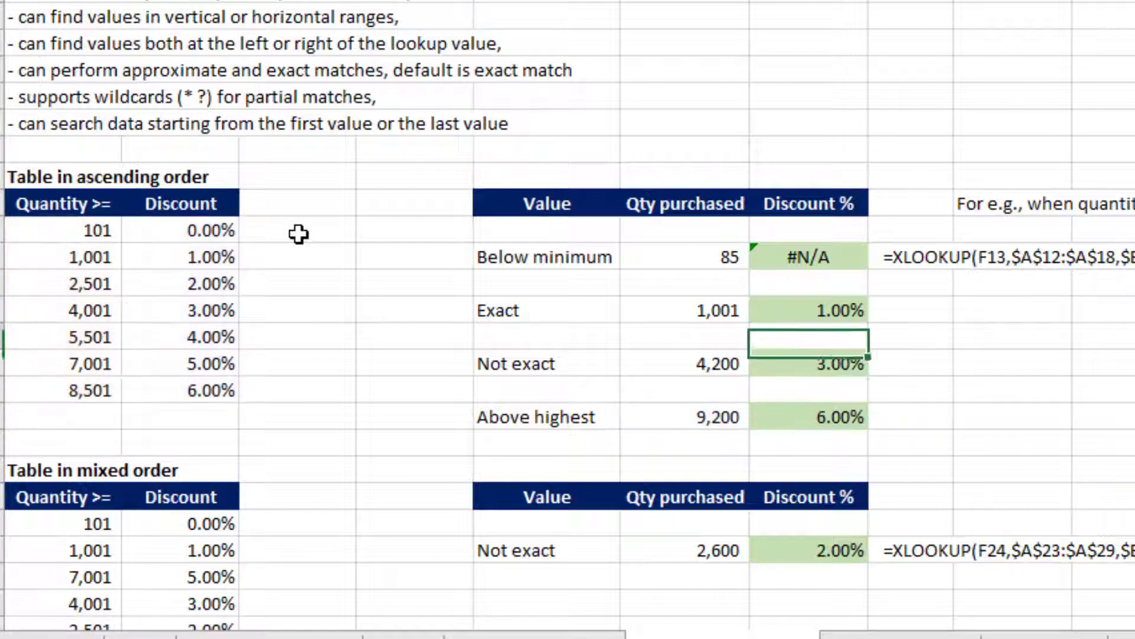
{"action": "key", "text": "Up"}
{"action": "key", "text": "Up"}
{"action": "key", "text": "Up"}
{"action": "key", "text": "Left"}
{"action": "key", "text": "Left"}
{"action": "type", "text": "="}
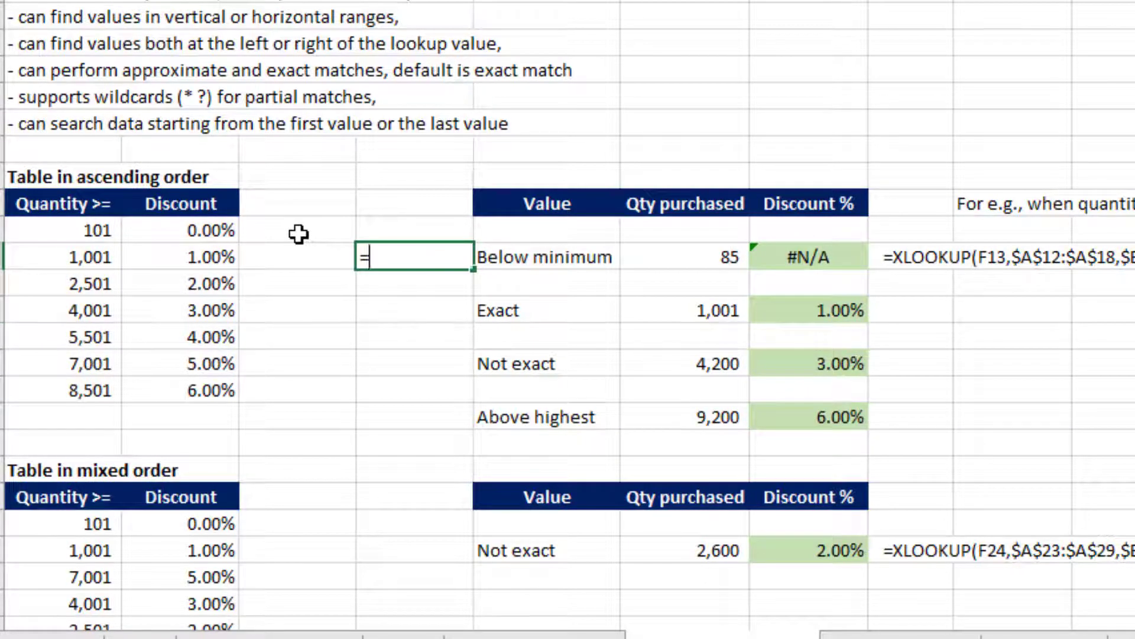
{"action": "type", "text": "vl"}
{"action": "key", "text": "Tab"}
{"action": "key", "text": "Right"}
{"action": "key", "text": "Right"}
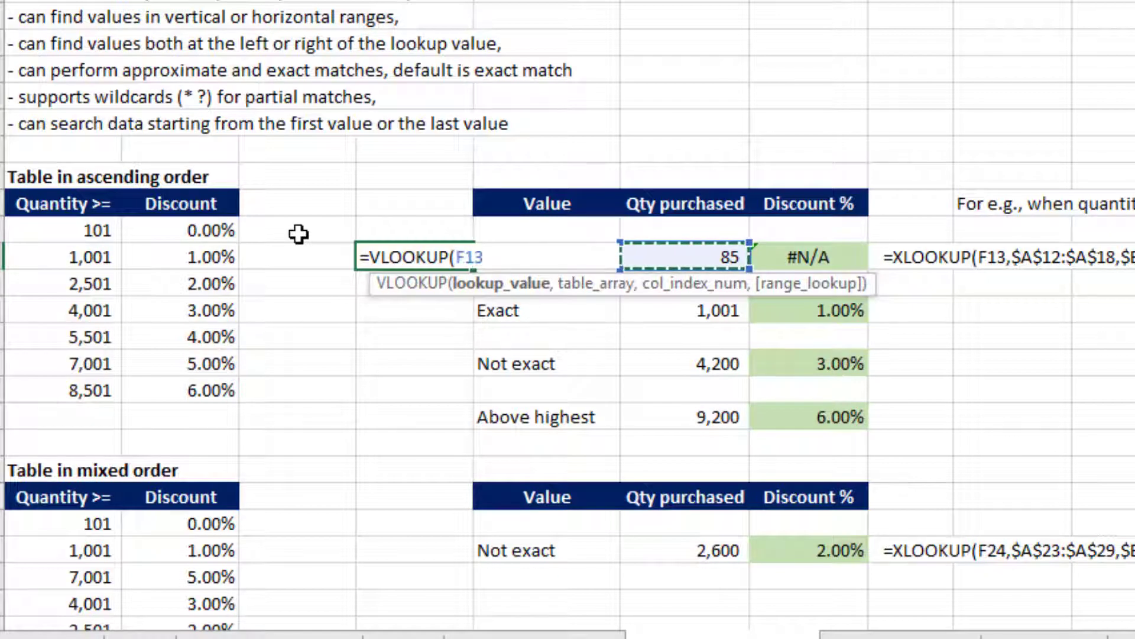
- Add the ascending-order table $A$12:$B$18 as the absolute table array of the D13 VLOOKUP
{"action": "type", "text": ","}
{"action": "key", "text": "Left"}
{"action": "key", "text": "Left"}
{"action": "key", "text": "Left"}
{"action": "key", "text": "Up"}
{"action": "key", "text": "shift+Right"}
{"action": "key", "text": "shift+Down"}
{"action": "key", "text": "shift+Down"}
{"action": "key", "text": "shift+Down"}
{"action": "key", "text": "shift+Down"}
{"action": "key", "text": "shift+Down"}
{"action": "key", "text": "shift+Down"}
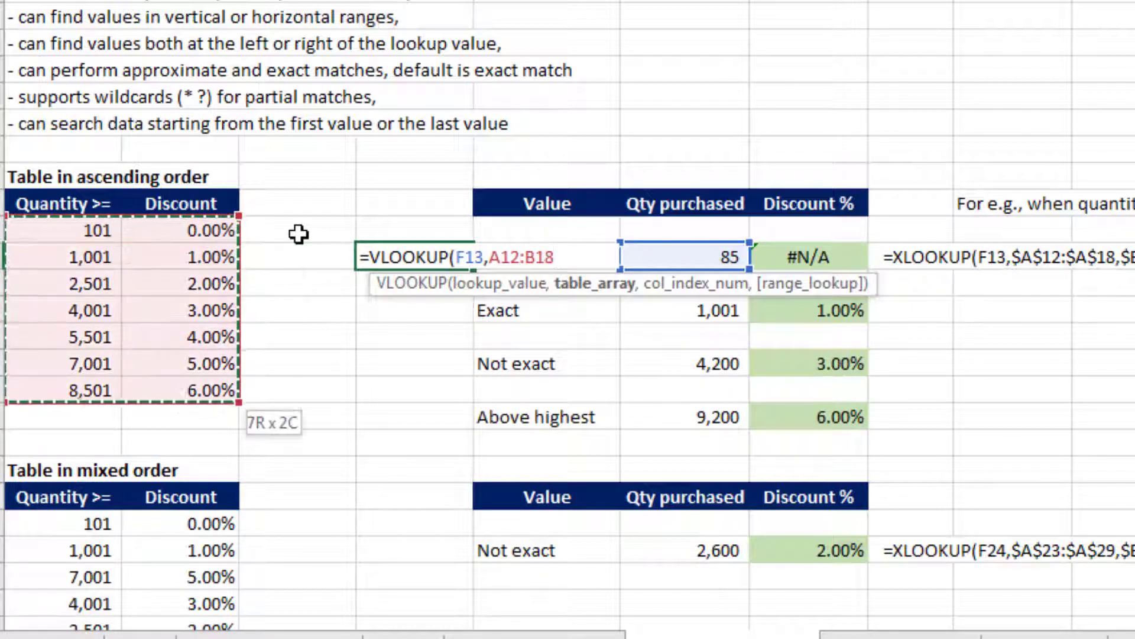
{"action": "key", "text": "F4"}
- Finish the D13 VLOOKUP with column index 2 and range lookup 1 for an approximate match
{"action": "type", "text": ",2,"}
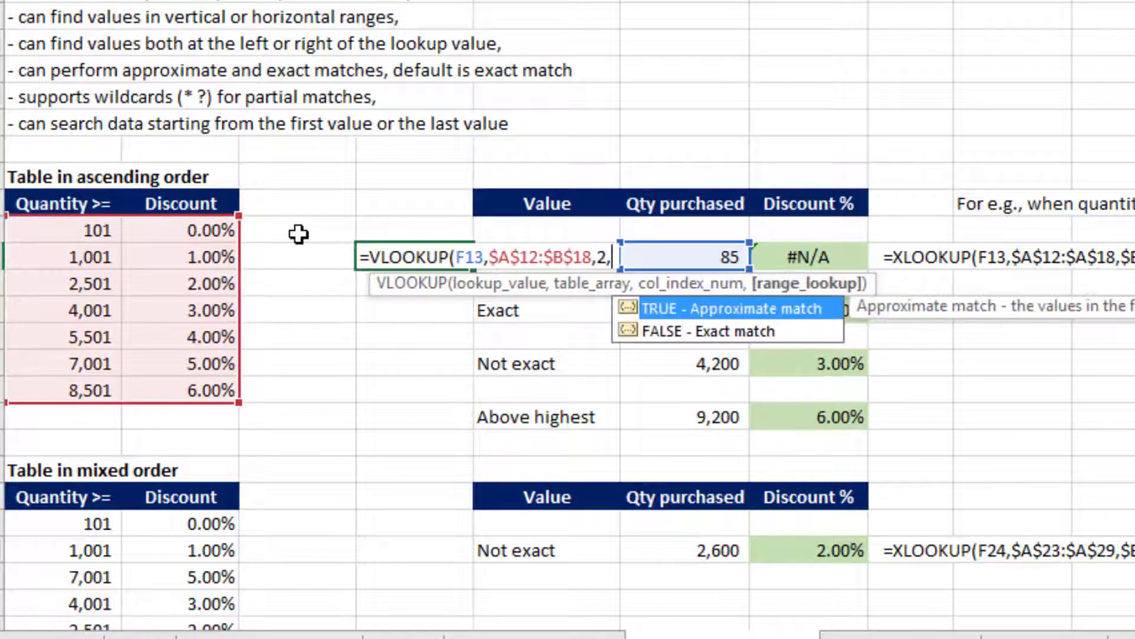
{"action": "type", "text": "1 "}
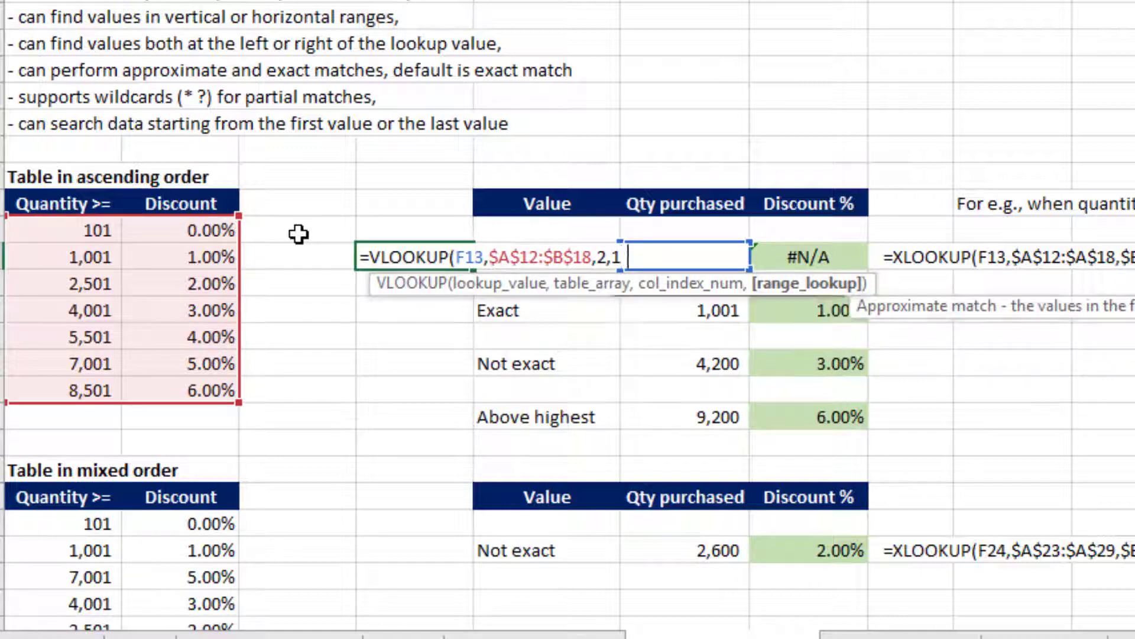
{"action": "type", "text": ")"}
{"action": "key", "text": "Return"}
{"action": "key", "text": "Up"}
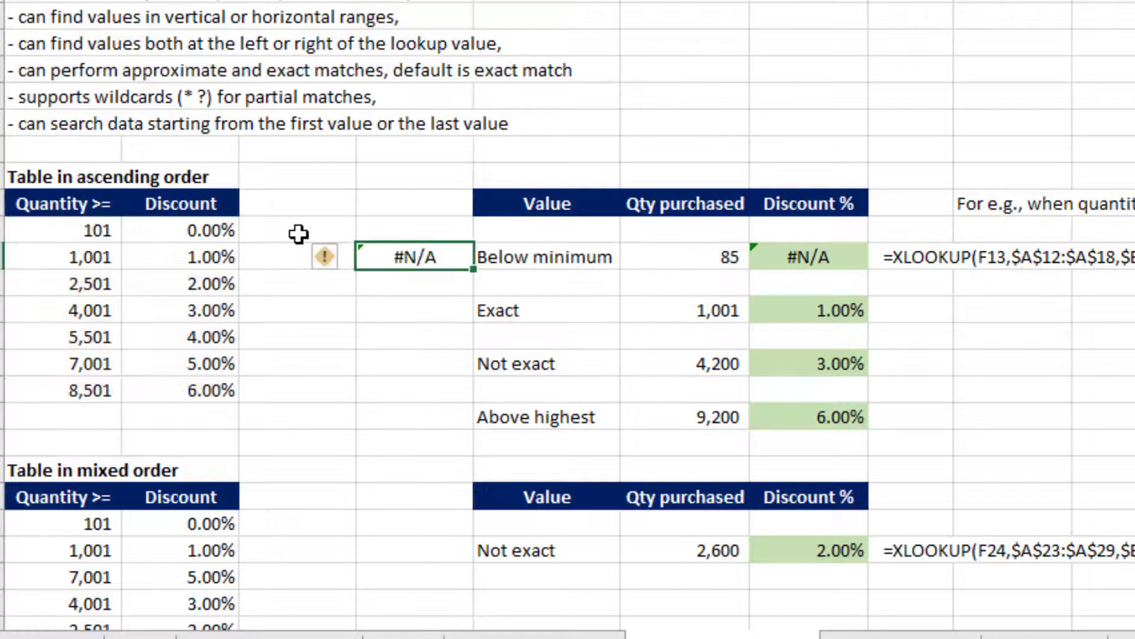
- Copy the VLOOKUP formula from D13 to D15 beside the exact-match quantity
{"action": "key", "text": "ctrl+c"}
{"action": "key", "text": "Down"}
{"action": "key", "text": "Down"}
{"action": "key", "text": "ctrl+v"}
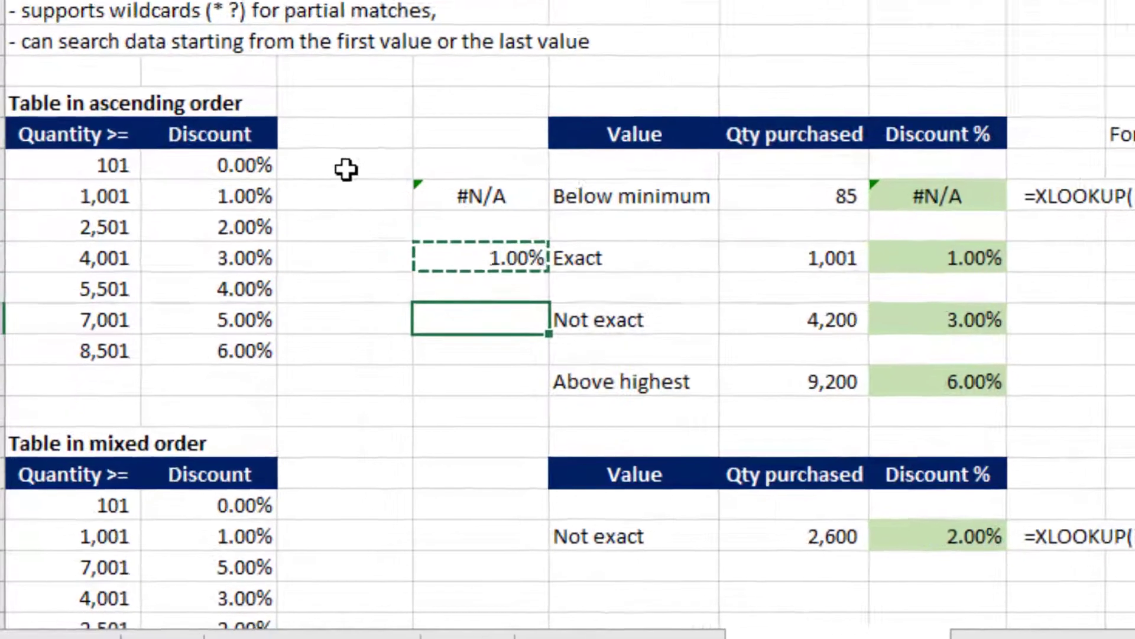
- Paste the copied VLOOKUP formula into D17 and D19, beside the not-exact and above-highest quantities
{"action": "key", "text": "ctrl+v"}
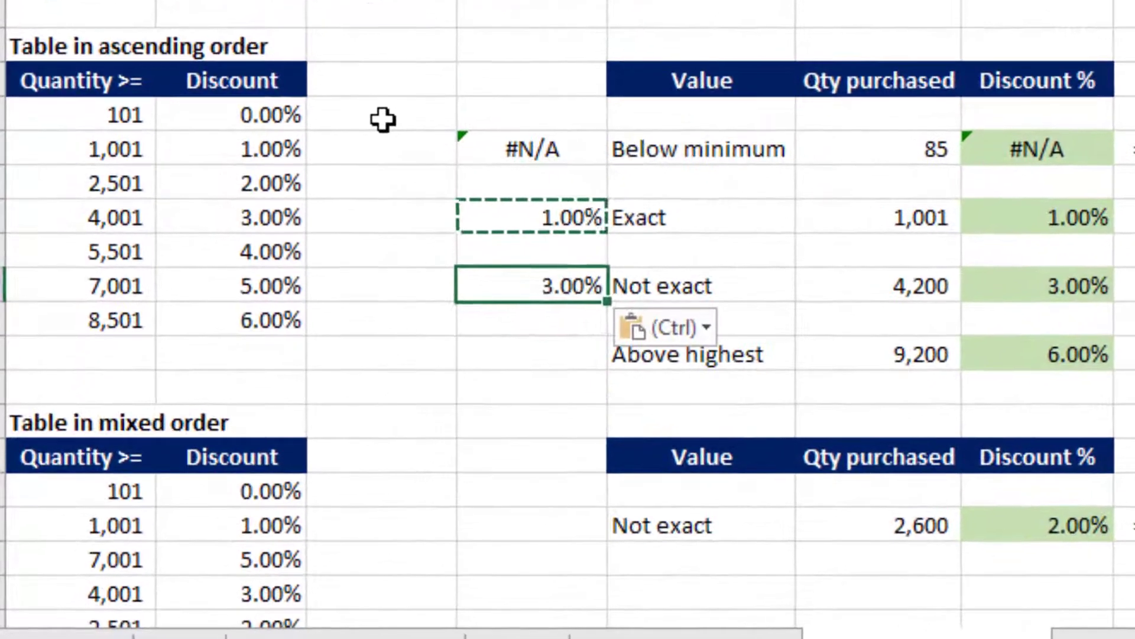
{"action": "key", "text": "Down"}
{"action": "key", "text": "Down"}
{"action": "key", "text": "ctrl+v"}
{"action": "key", "text": "Escape"}
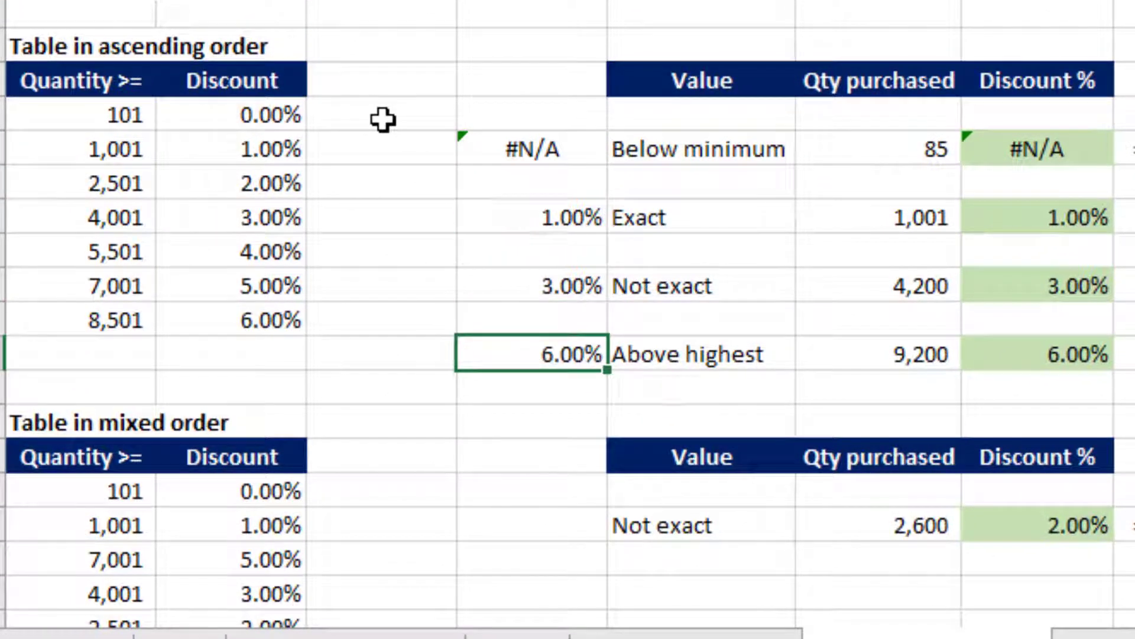
- Compare the VLOOKUP results in column D with the XLOOKUP discounts in G13:G19 for the ascending-order table
{"action": "key", "text": "Up"}
{"action": "key", "text": "Up"}
{"action": "key", "text": "Up"}
{"action": "key", "text": "Up"}
{"action": "key", "text": "Up"}
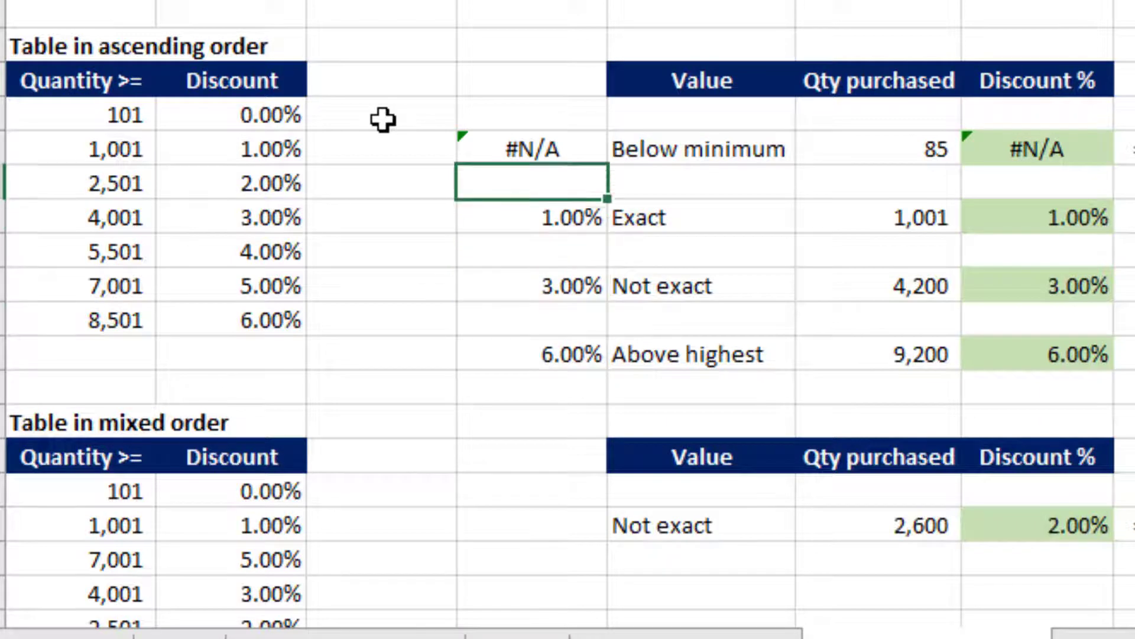
{"action": "key", "text": "Up"}
{"action": "key", "text": "Right"}
{"action": "key", "text": "Right"}
{"action": "key", "text": "Right"}
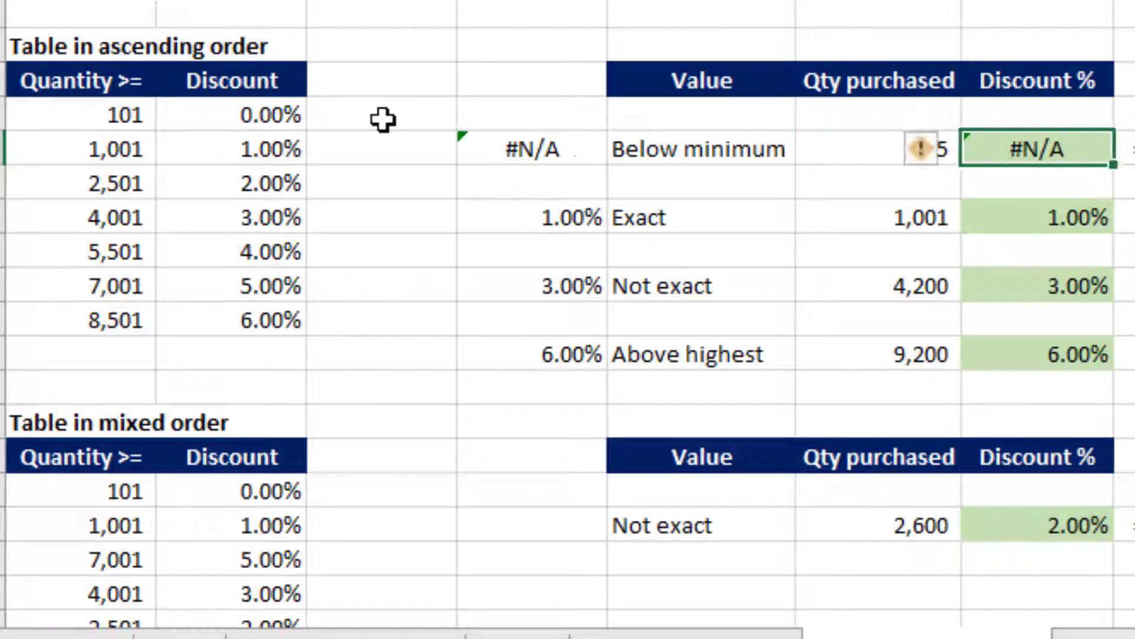
{"action": "key", "text": "Down"}
{"action": "key", "text": "Down"}
{"action": "key", "text": "Down"}
{"action": "key", "text": "Down"}
{"action": "key", "text": "Down"}
{"action": "key", "text": "Down"}
{"action": "key", "text": "Down"}
{"action": "key", "text": "Down"}
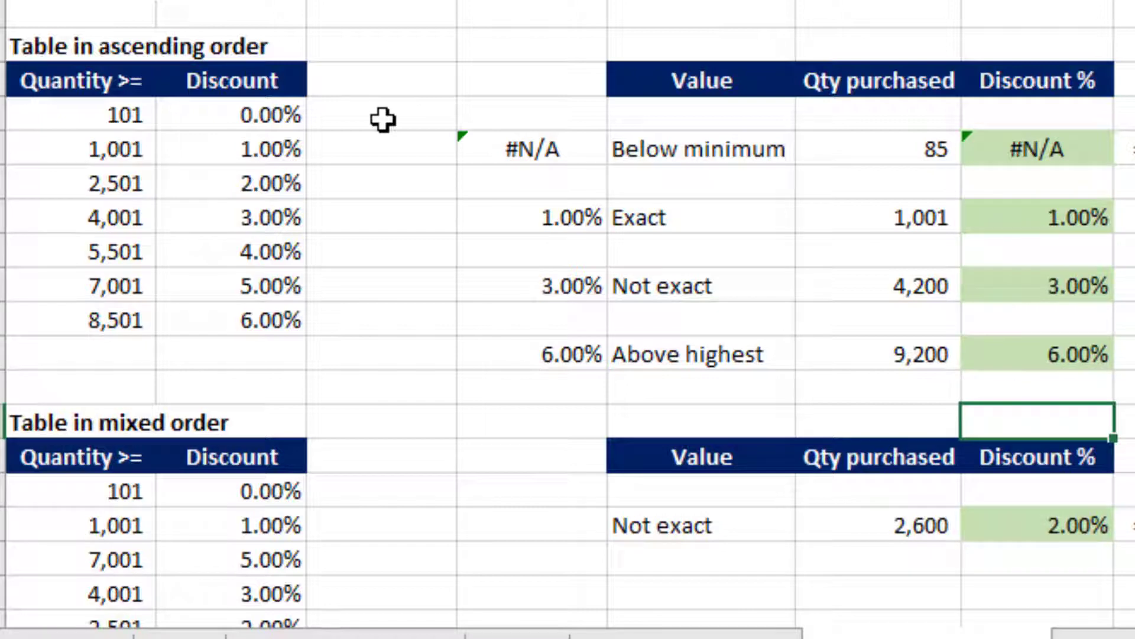
- Examine how the Quantity values in A12:A18 of the ascending-order table are sorted
{"action": "key", "text": "Left"}
{"action": "key", "text": "ctrl+Left"}
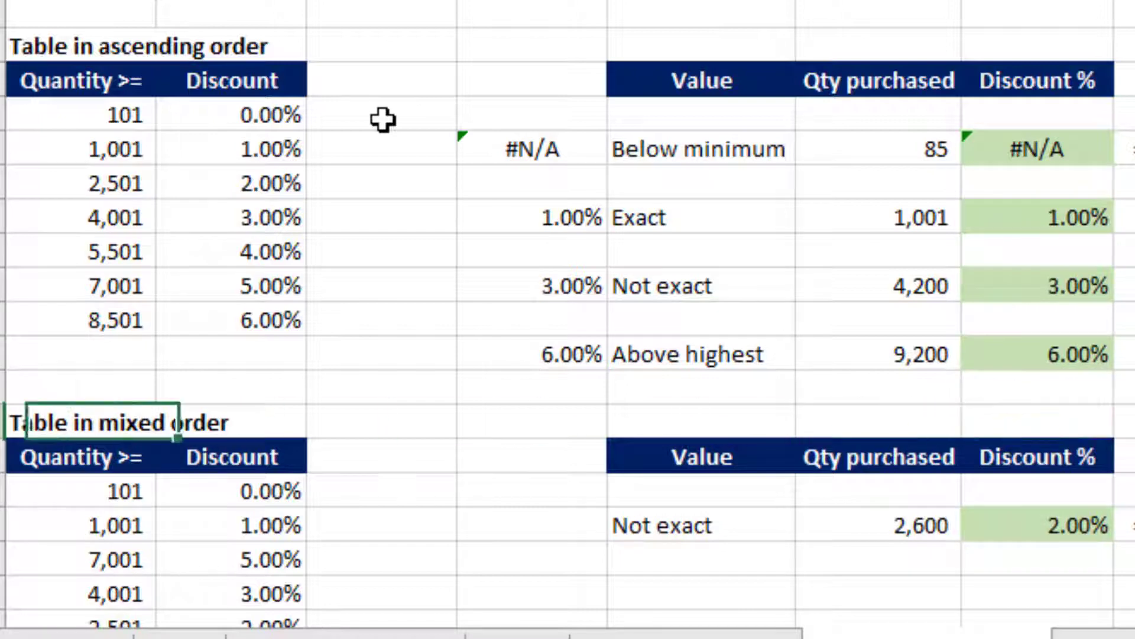
{"action": "key", "text": "Up"}
{"action": "key", "text": "Up"}
{"action": "key", "text": "ctrl+Up"}
{"action": "key", "text": "Down"}
{"action": "key", "text": "Down"}
{"action": "key", "text": "Down"}
{"action": "key", "text": "Down"}
{"action": "key", "text": "Down"}
{"action": "key", "text": "Down"}
{"action": "key", "text": "Down"}
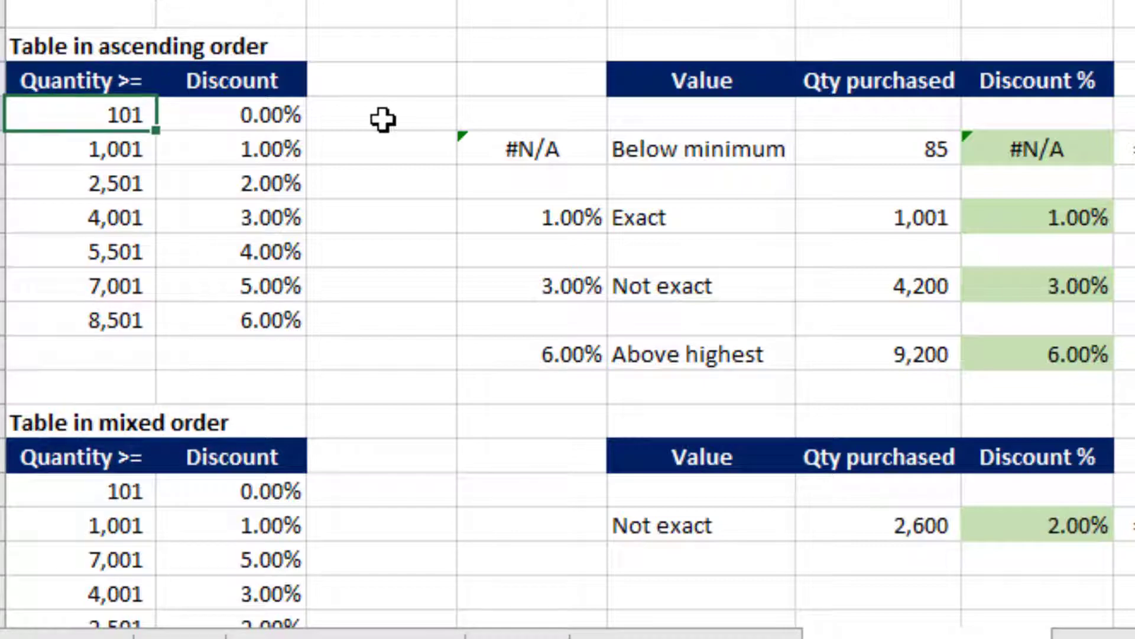
{"action": "key", "text": "Down"}
{"action": "key", "text": "Down"}
{"action": "key", "text": "Down"}
{"action": "key", "text": "Down"}
{"action": "key", "text": "Down"}
{"action": "key", "text": "Down"}
{"action": "key", "text": "Down"}
- Examine the order of the Quantity values in A23:A29 of the mixed-order table
{"action": "key", "text": "Down"}
{"action": "key", "text": "Down"}
{"action": "key", "text": "Down"}
{"action": "key", "text": "Down"}
{"action": "key", "text": "Down"}
{"action": "key", "text": "Down"}
{"action": "key", "text": "Down"}
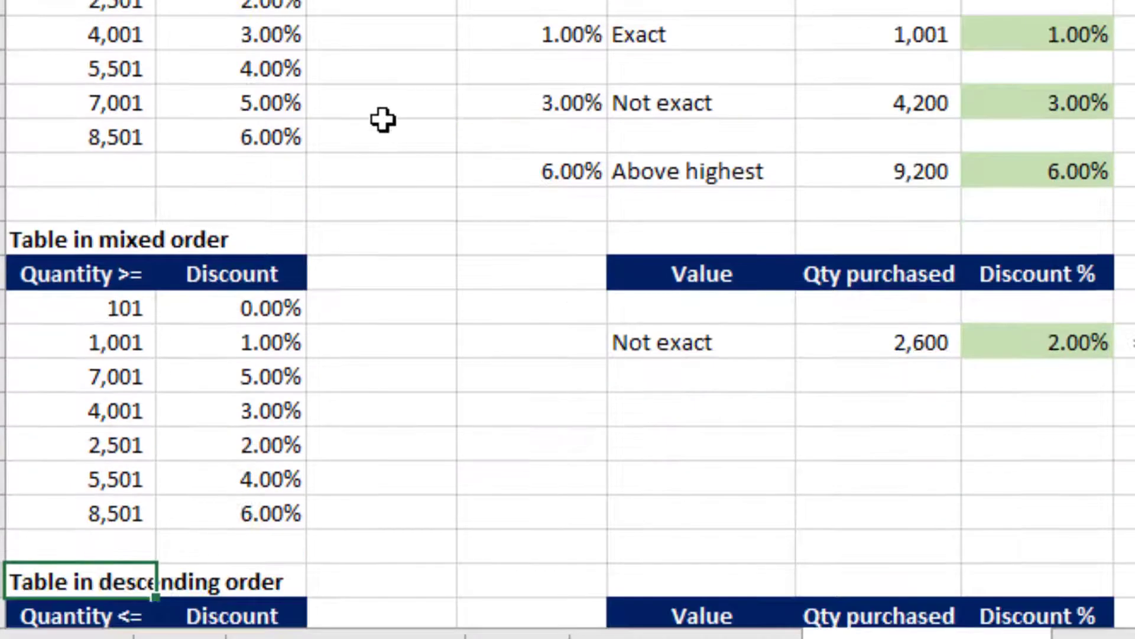
{"action": "key", "text": "Up"}
{"action": "key", "text": "Up"}
{"action": "key", "text": "Up"}
{"action": "key", "text": "Up"}
{"action": "key", "text": "Up"}
{"action": "key", "text": "Up"}
{"action": "key", "text": "Up"}
{"action": "key", "text": "Up"}
{"action": "key", "text": "Up"}
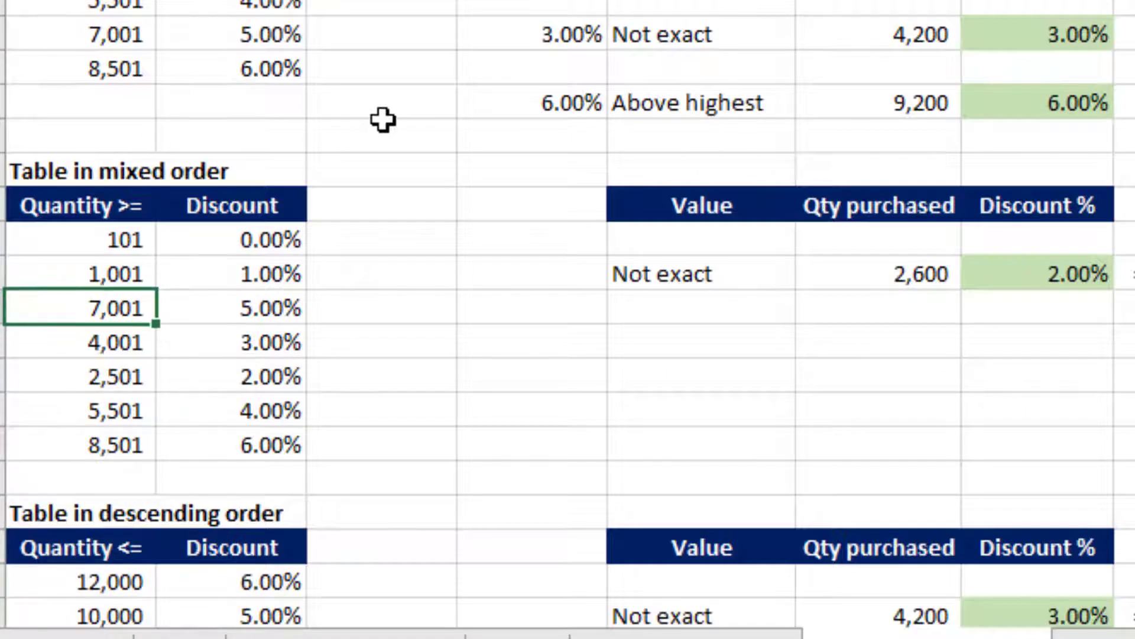
{"action": "key", "text": "Down"}
{"action": "key", "text": "Down"}
{"action": "key", "text": "Down"}
{"action": "key", "text": "Down"}
{"action": "key", "text": "Up"}
{"action": "key", "text": "Up"}
{"action": "key", "text": "Up"}
{"action": "key", "text": "Up"}
{"action": "key", "text": "Down"}
{"action": "key", "text": "Down"}
{"action": "key", "text": "Down"}
{"action": "key", "text": "Down"}
{"action": "key", "text": "Down"}
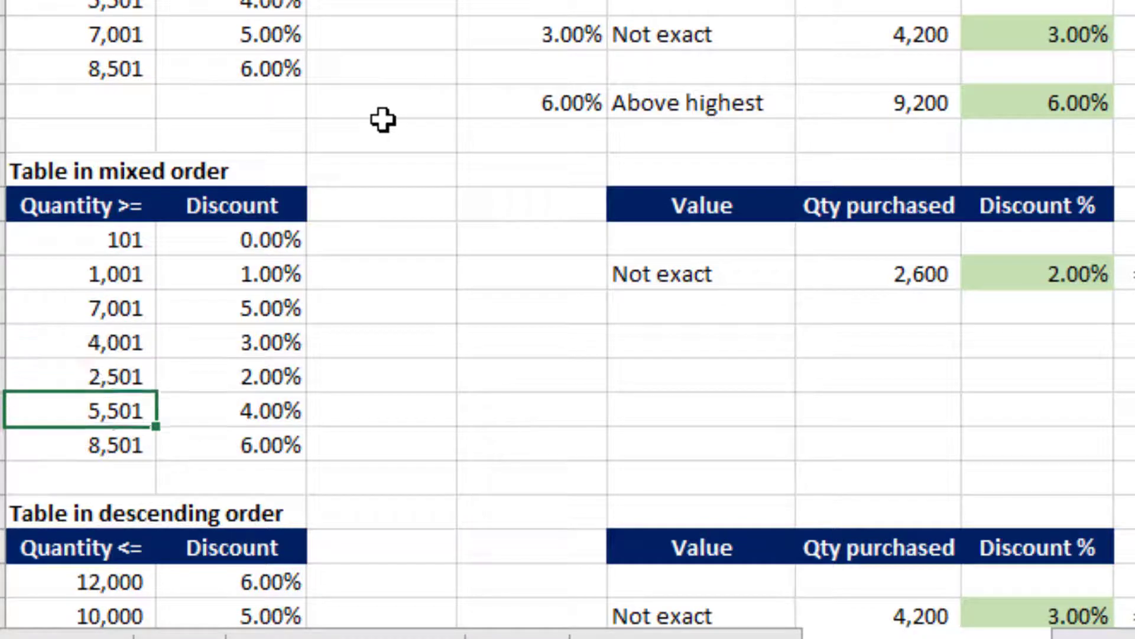
{"action": "key", "text": "Up"}
{"action": "key", "text": "Up"}
{"action": "key", "text": "Up"}
{"action": "key", "text": "Up"}
{"action": "key", "text": "Up"}
{"action": "key", "text": "Down"}
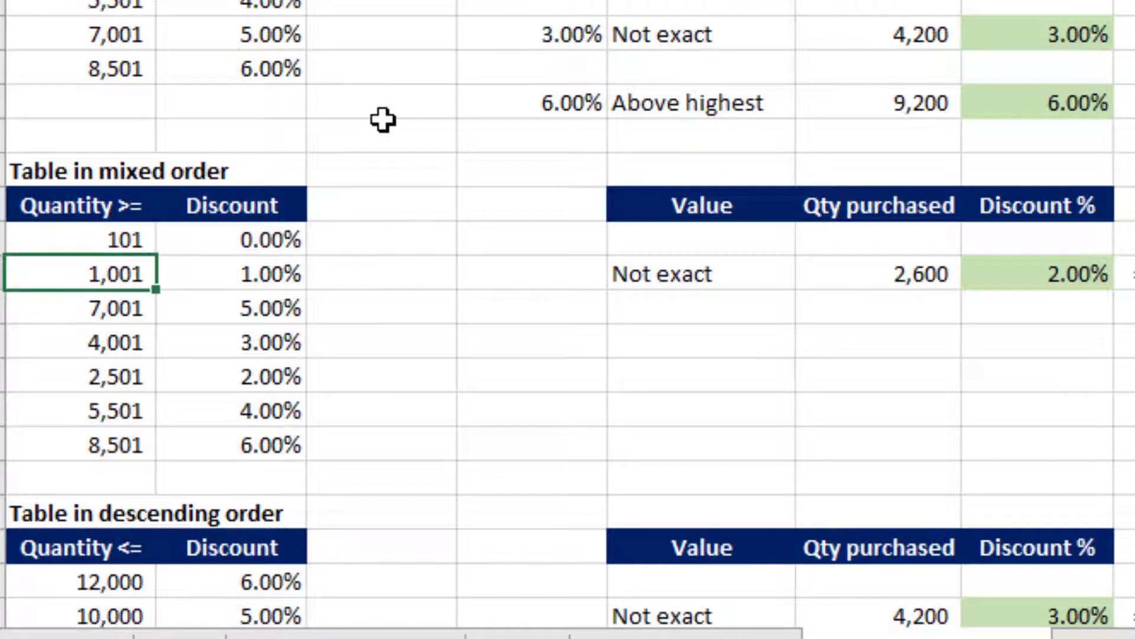
- Clear the discount formula in G24 and begin a new XLOOKUP there with F24 as its lookup value
{"action": "key", "text": "Right"}
{"action": "key", "text": "Right"}
{"action": "key", "text": "Right"}
{"action": "key", "text": "Right"}
{"action": "key", "text": "Right"}
{"action": "key", "text": "Delete"}
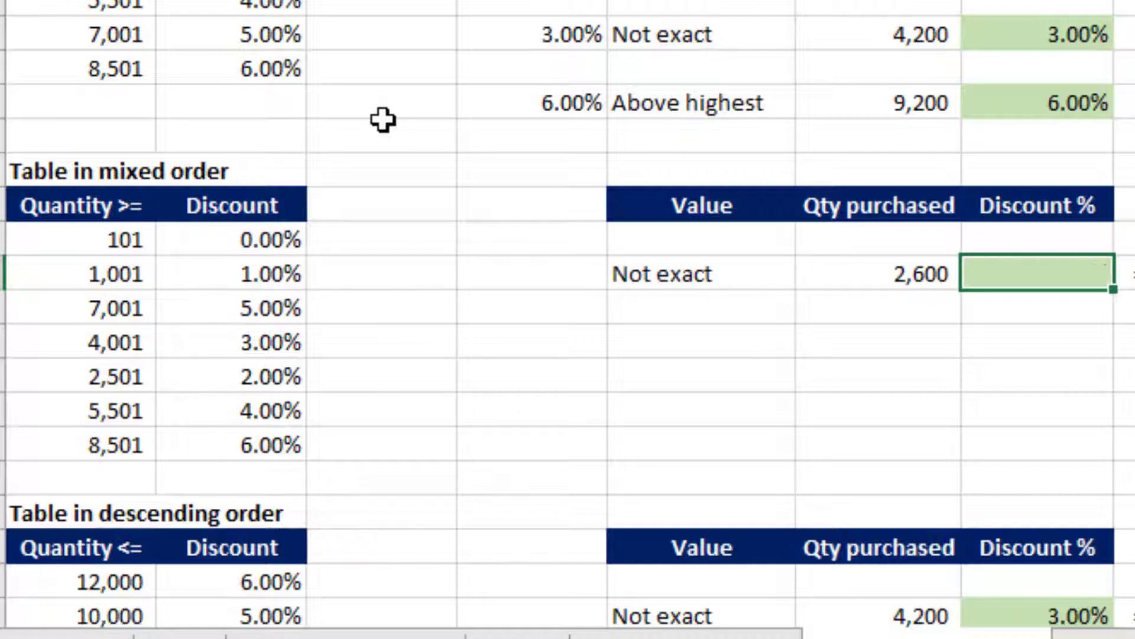
{"action": "type", "text": "=xl"}
{"action": "key", "text": "Tab"}
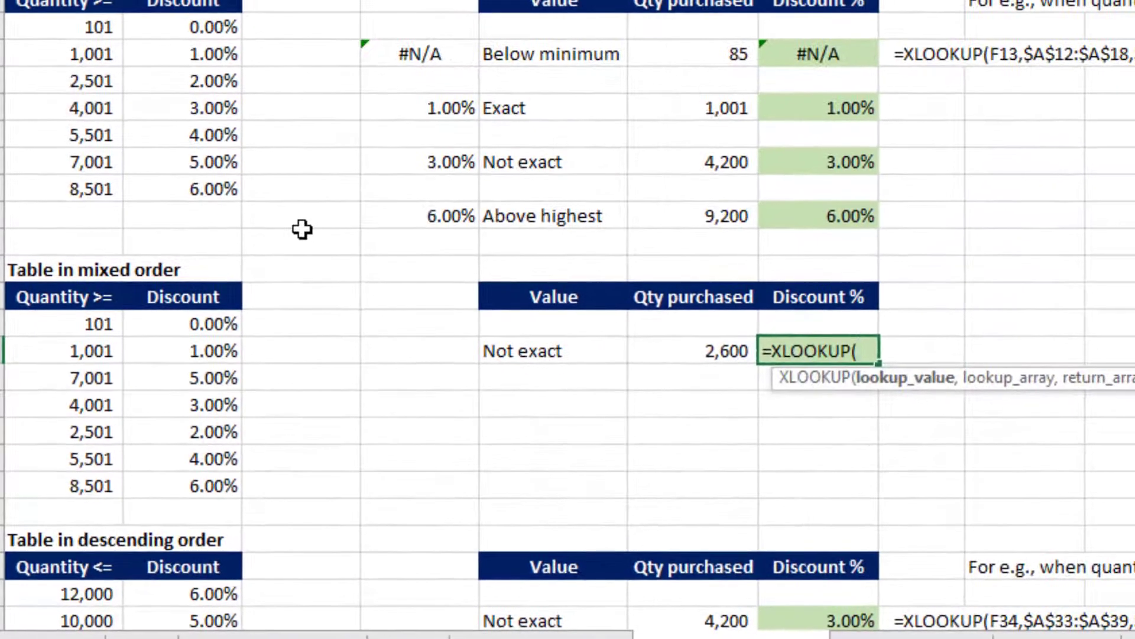
{"action": "key", "text": "Left"}
{"action": "type", "text": ","}
- Add the mixed-order quantities $A$23:$A$29 as the absolute lookup array of the G24 XLOOKUP
{"action": "key", "text": "Left"}
{"action": "key", "text": "Left"}
{"action": "key", "text": "Left"}
{"action": "key", "text": "Left"}
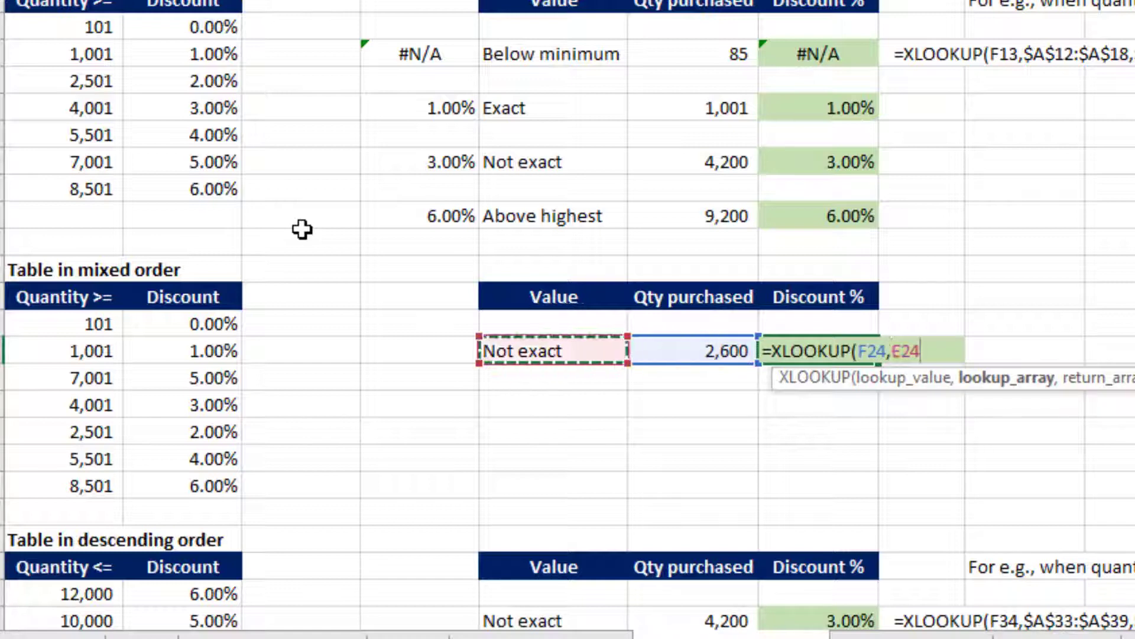
{"action": "key", "text": "Left"}
{"action": "key", "text": "Up"}
{"action": "key", "text": "ctrl+shift+Down"}
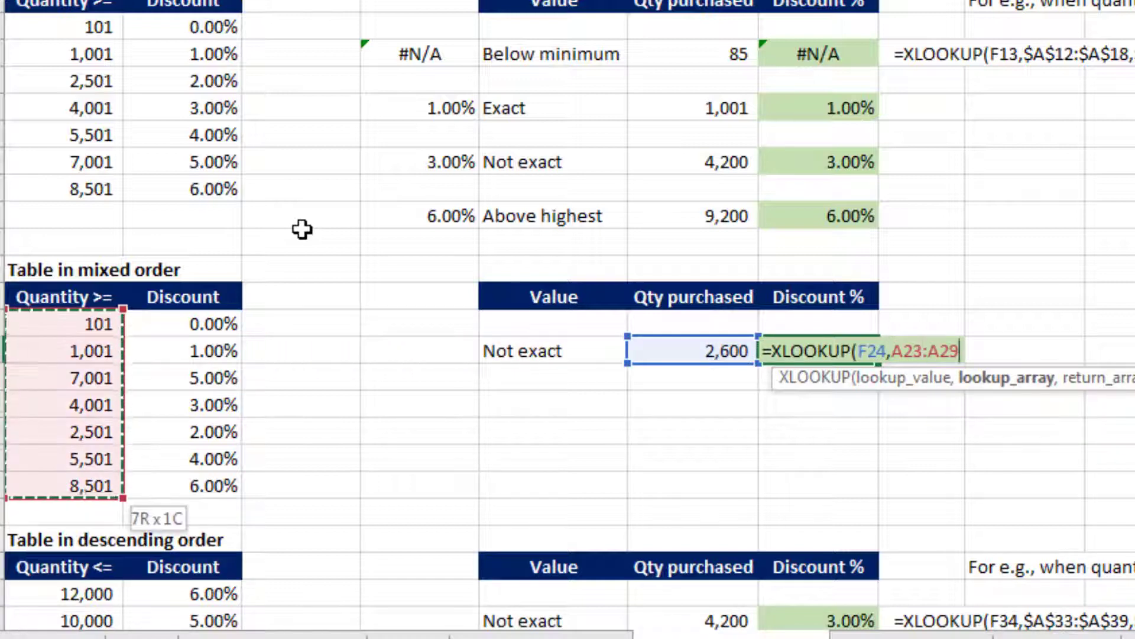
{"action": "key", "text": "F4"}
{"action": "type", "text": ","}
- Add the mixed-order discounts $B$23:$B$29 as the absolute return array of the G24 XLOOKUP
{"action": "key", "text": "Left"}
{"action": "key", "text": "Left"}
{"action": "key", "text": "Left"}
{"action": "key", "text": "Left"}
{"action": "key", "text": "Left"}
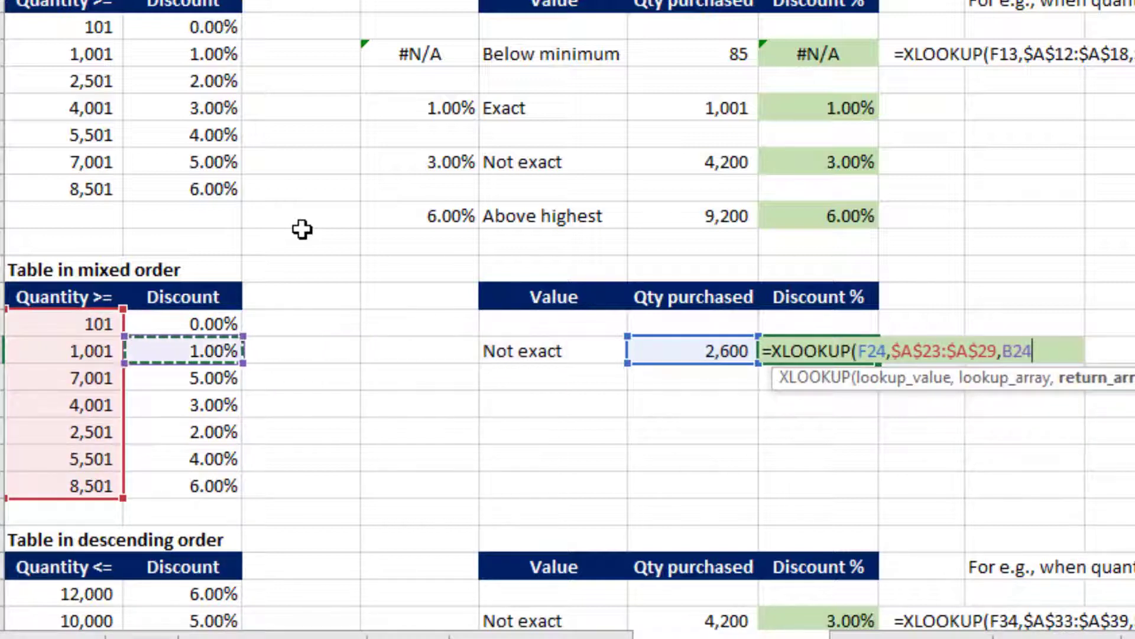
{"action": "key", "text": "Up"}
{"action": "key", "text": "ctrl+shift+Down"}
{"action": "key", "text": "F4"}
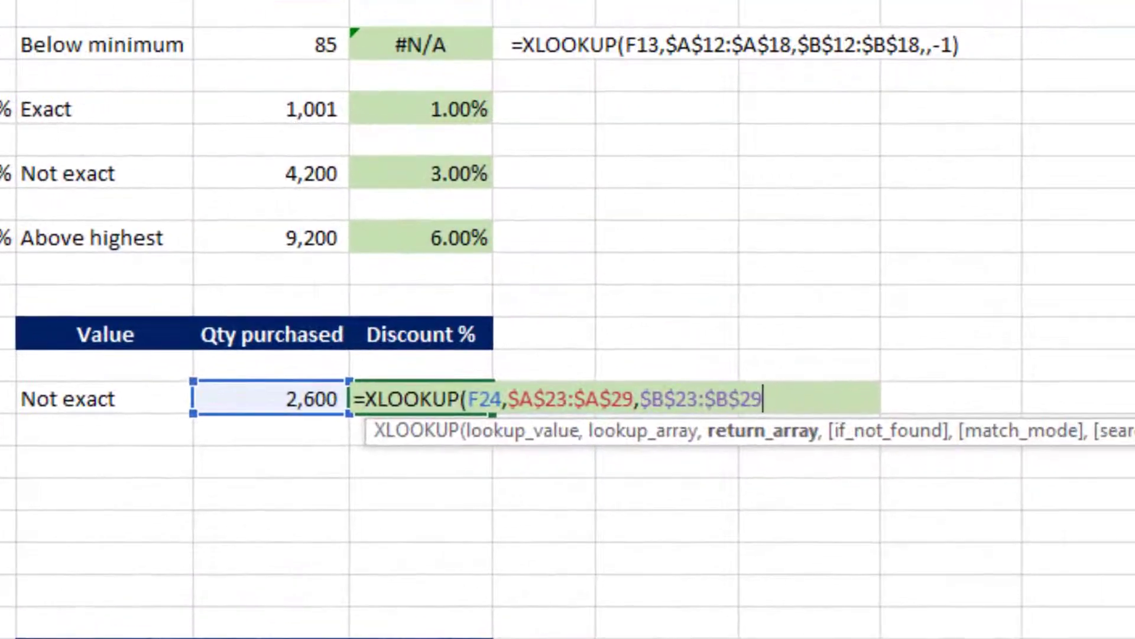
- Finish the G24 XLOOKUP with if_not_found left empty and match mode -1, exact match or next smaller item
{"action": "type", "text": ",,"}
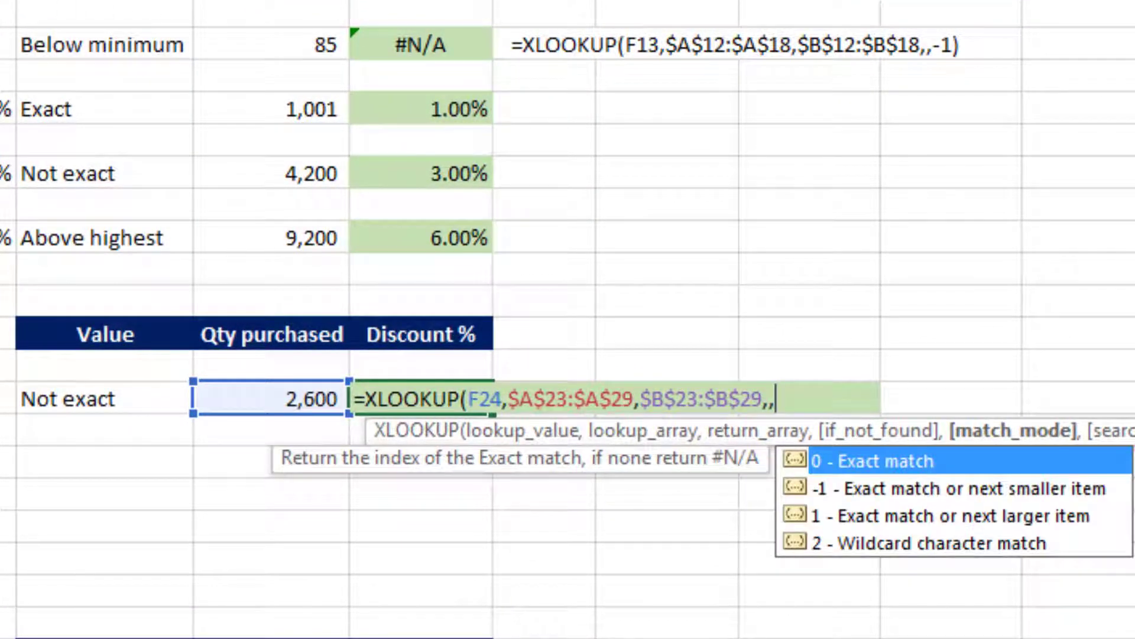
{"action": "key", "text": "Down"}
{"action": "key", "text": "Tab"}
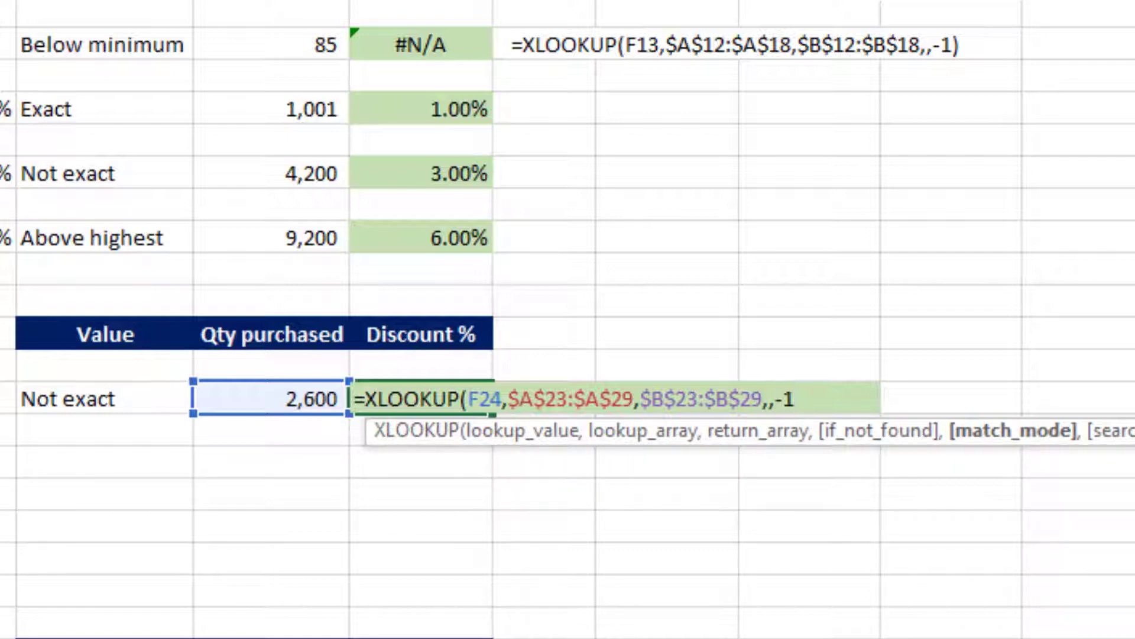
{"action": "type", "text": ")"}
{"action": "key", "text": "Return"}
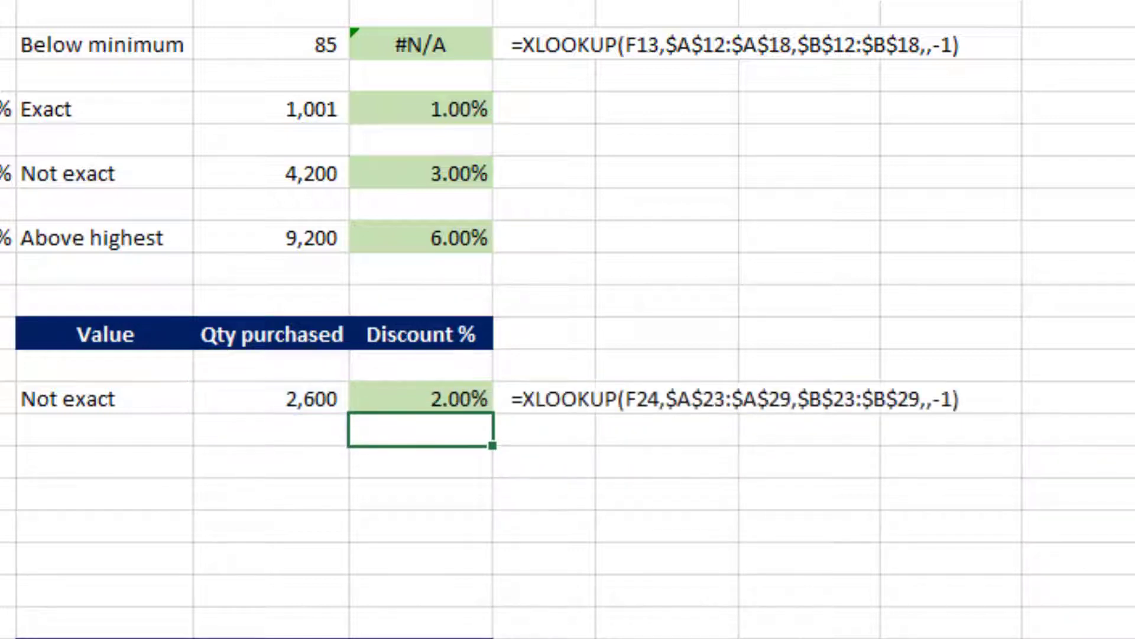
- Check the G24 discount for quantity 2,600 against the 2,501 row of the mixed-order table
{"action": "key", "text": "Up"}
{"action": "key", "text": "Left"}
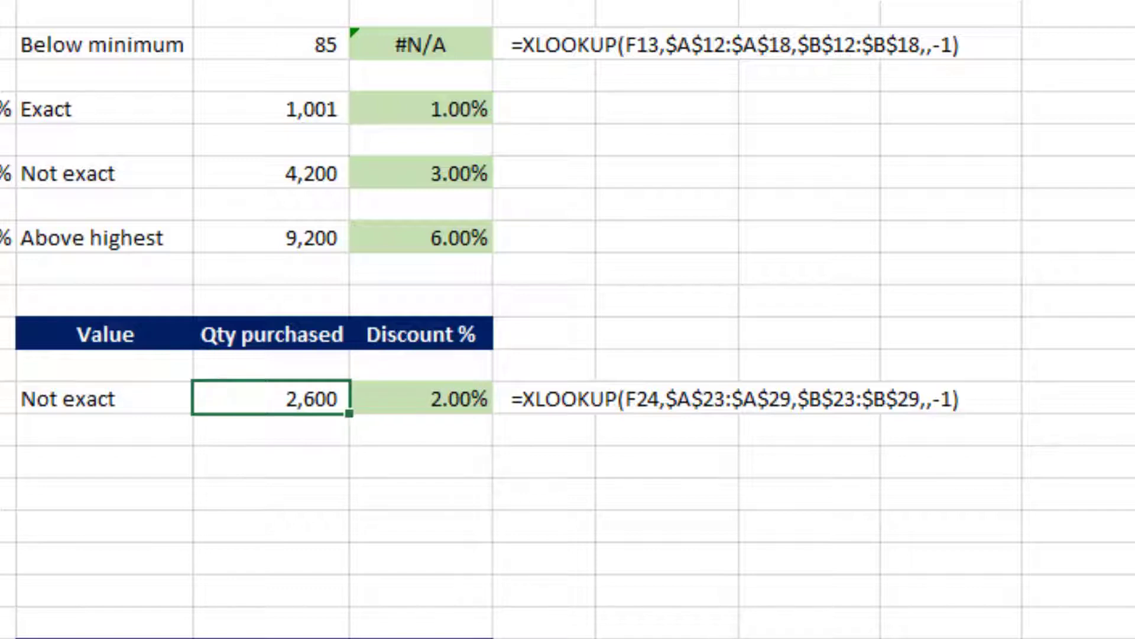
{"action": "key", "text": "Left"}
{"action": "key", "text": "Left"}
{"action": "key", "text": "Left"}
{"action": "key", "text": "Left"}
{"action": "key", "text": "Left"}
{"action": "key", "text": "Down"}
{"action": "key", "text": "Down"}
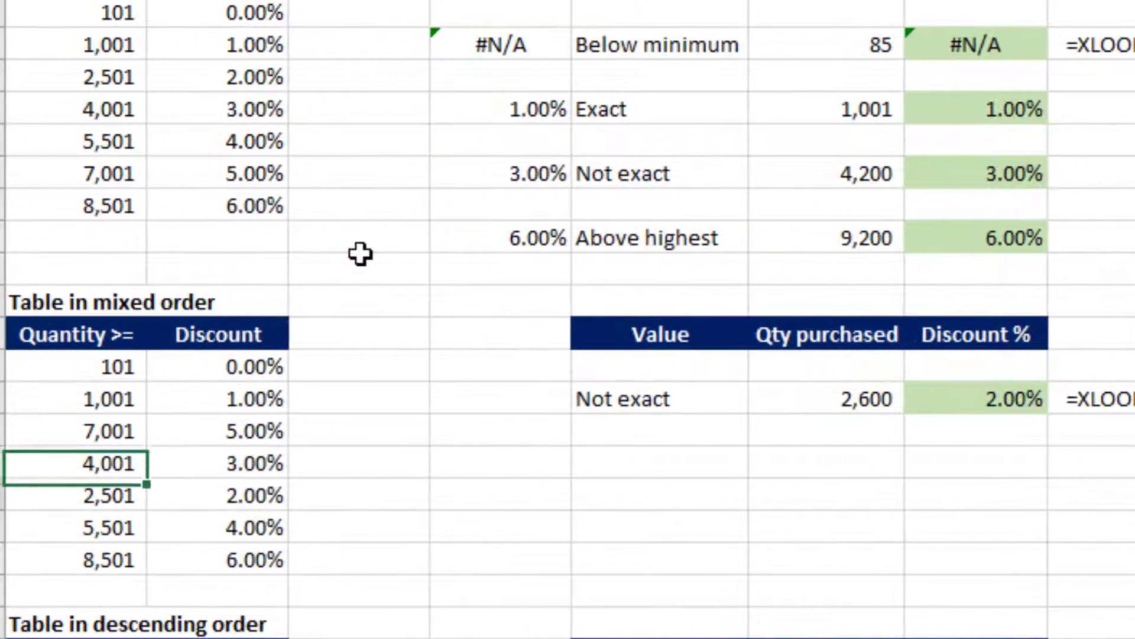
{"action": "key", "text": "Down"}
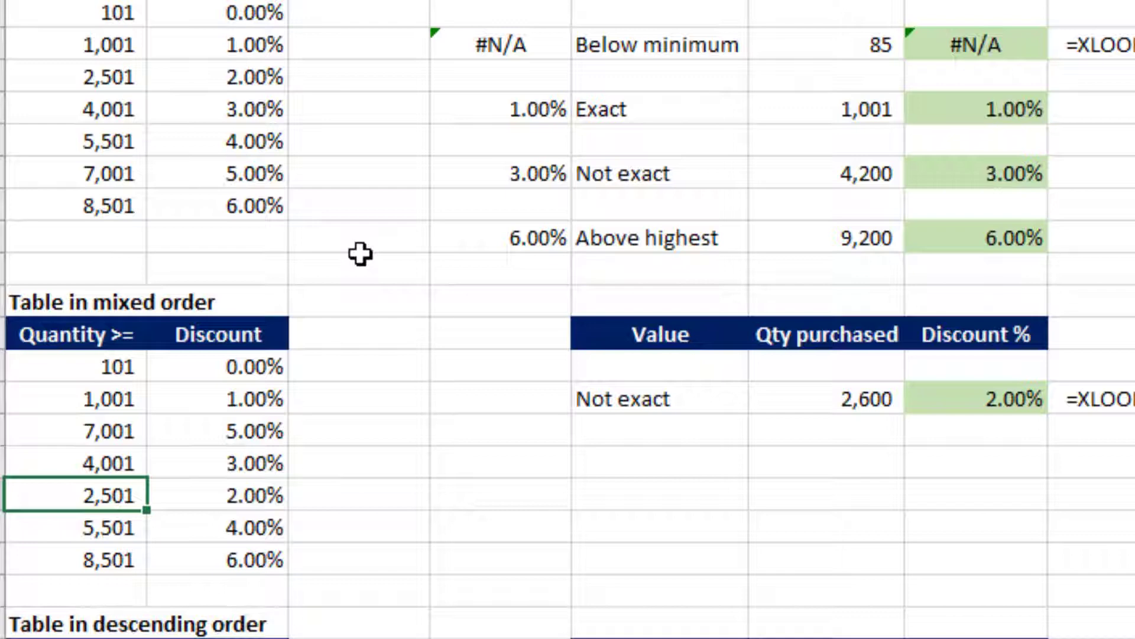
{"action": "key", "text": "Right"}
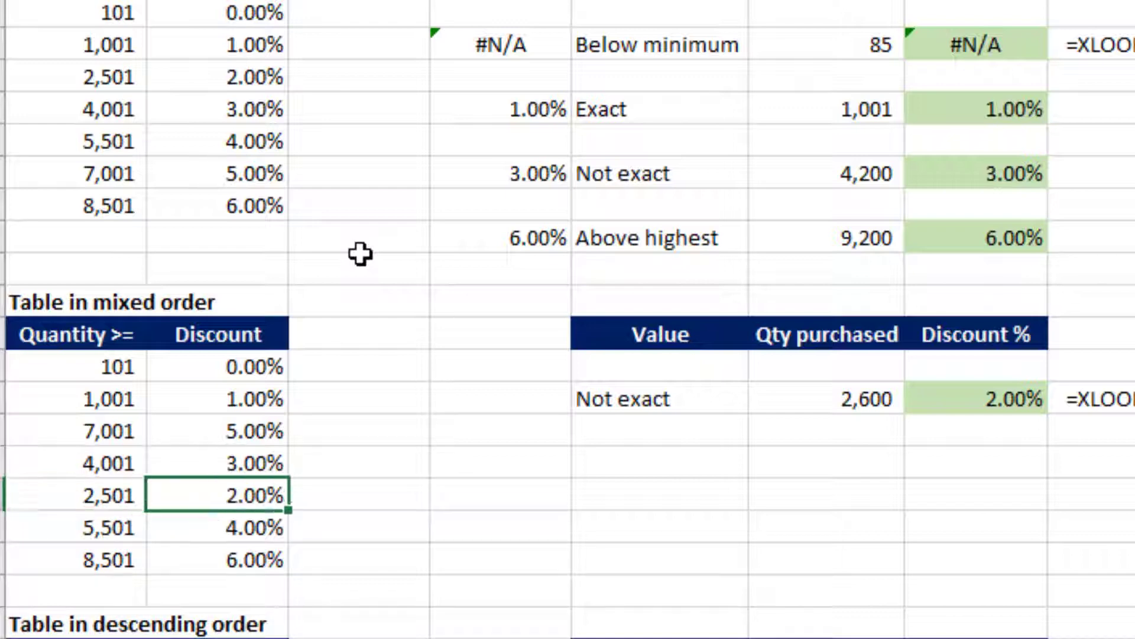
{"action": "key", "text": "Right"}
{"action": "key", "text": "Right"}
{"action": "key", "text": "Right"}
{"action": "key", "text": "Right"}
{"action": "key", "text": "Up"}
{"action": "key", "text": "Up"}
{"action": "key", "text": "Up"}
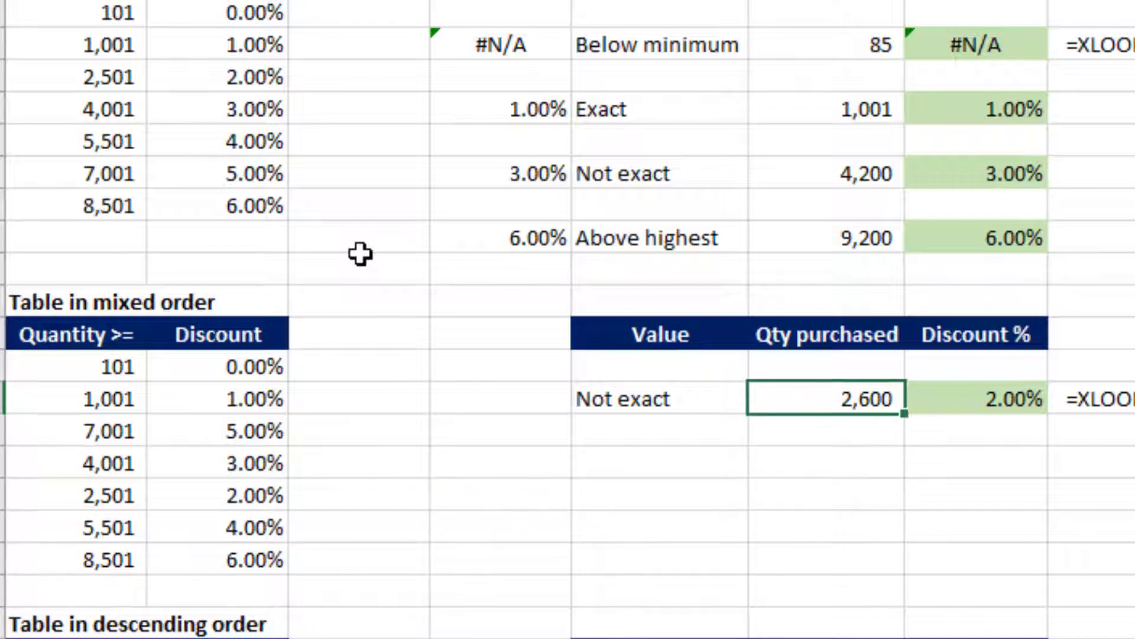
{"action": "key", "text": "Right"}
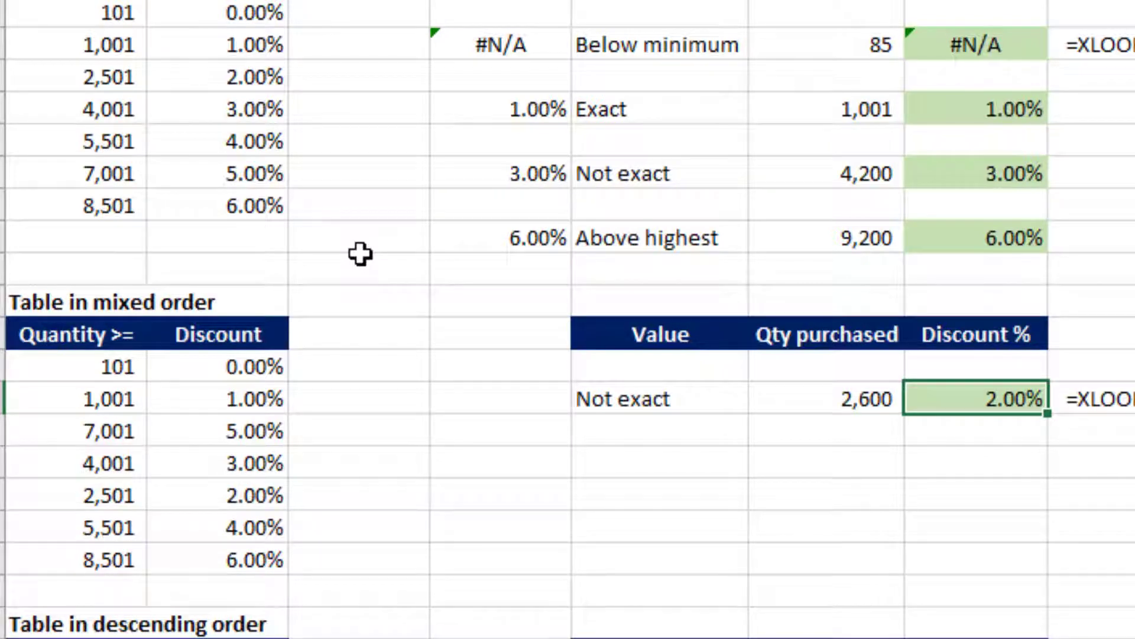
- Copy the purchased quantity 2,600 from F24 to F26
{"action": "key", "text": "Down"}
{"action": "key", "text": "Down"}
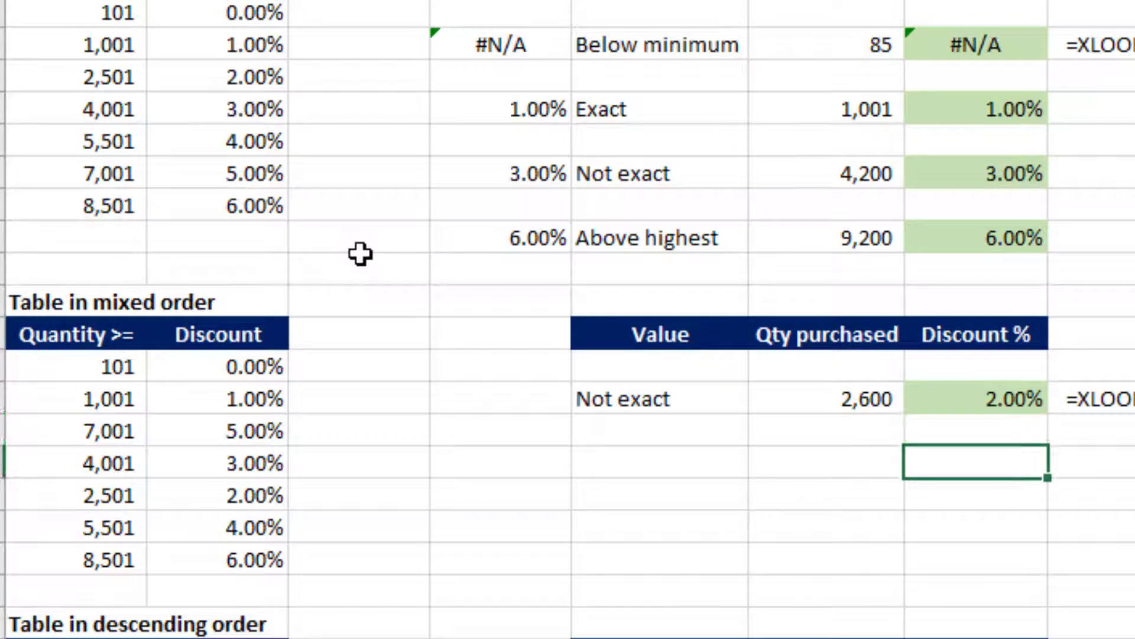
{"action": "key", "text": "Left"}
{"action": "key", "text": "Up"}
{"action": "key", "text": "ctrl+c"}
{"action": "key", "text": "Down"}
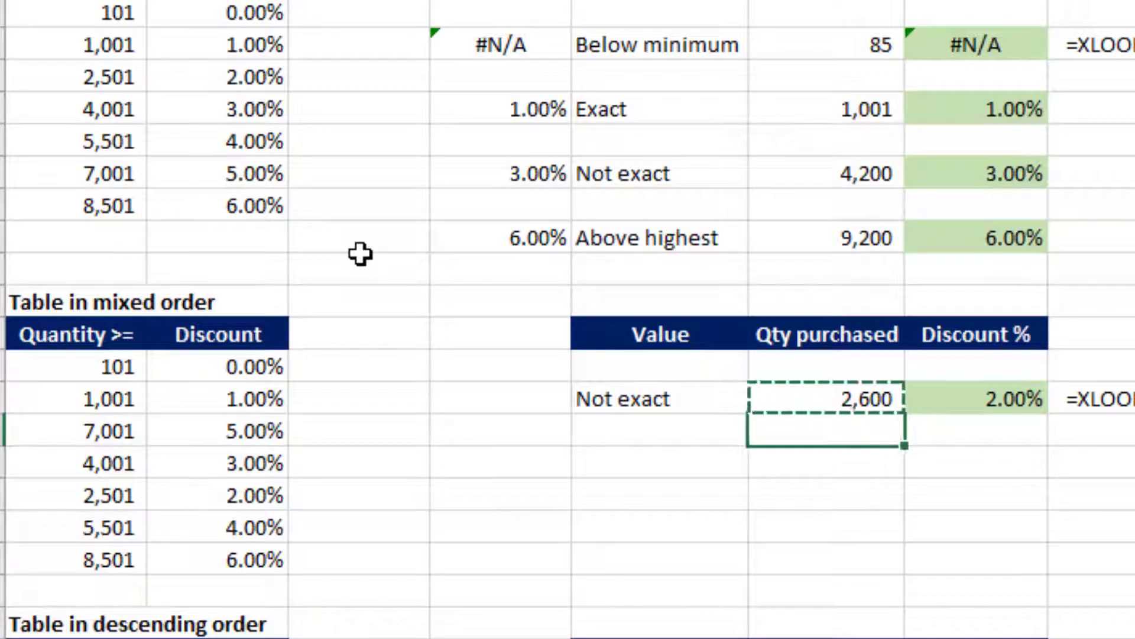
{"action": "key", "text": "Return"}
- Begin a comparison VLOOKUP formula in G26 with F26 as its lookup value
{"action": "key", "text": "Right"}
{"action": "type", "text": "=vlookup("}
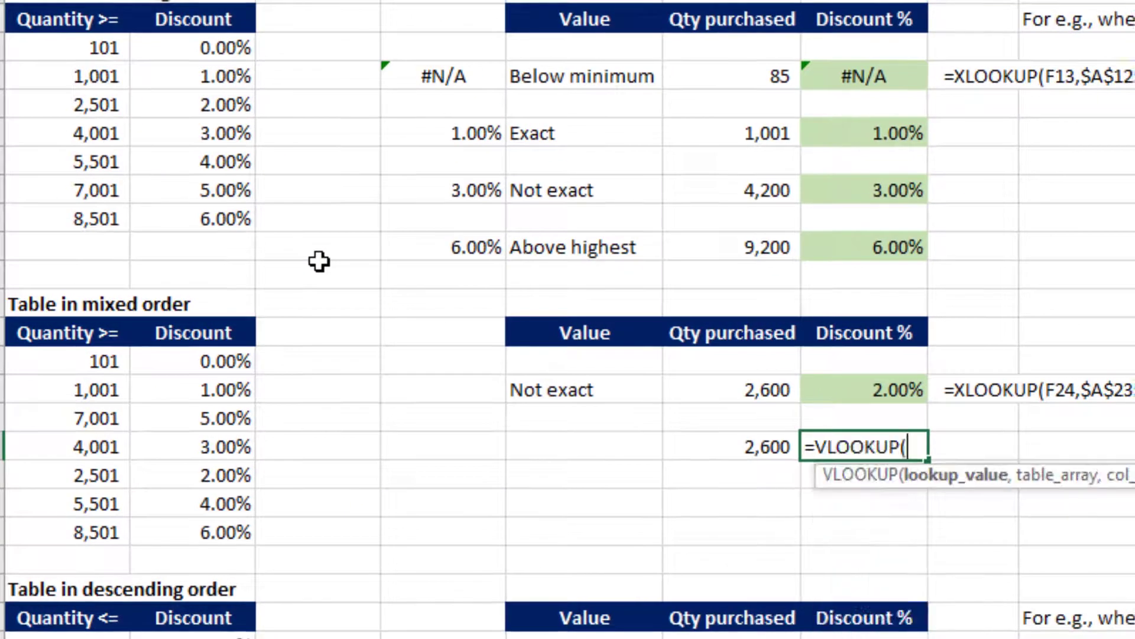
{"action": "key", "text": "Left"}
{"action": "type", "text": ","}
- Add the mixed-order table $A$23:$B$29 as the absolute table array of the G26 VLOOKUP
{"action": "key", "text": "Left"}
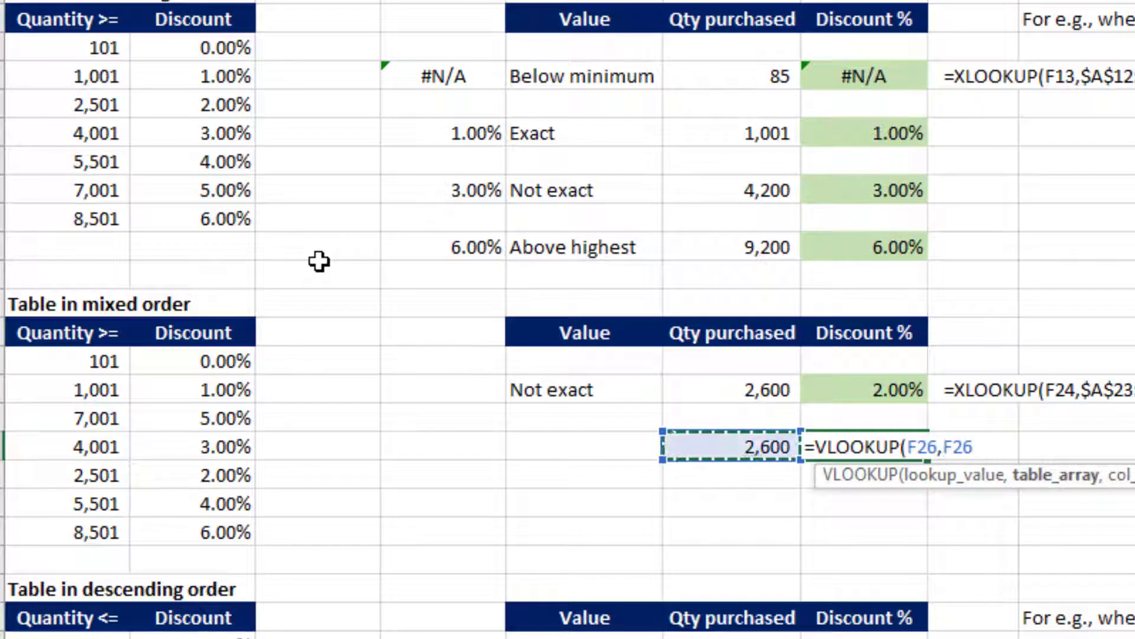
{"action": "key", "text": "Left"}
{"action": "key", "text": "Left"}
{"action": "key", "text": "Left"}
{"action": "key", "text": "Left"}
{"action": "key", "text": "Left"}
{"action": "key", "text": "Up"}
{"action": "key", "text": "Up"}
{"action": "key", "text": "Up"}
{"action": "key", "text": "shift+Right"}
{"action": "key", "text": "ctrl+shift+Down"}
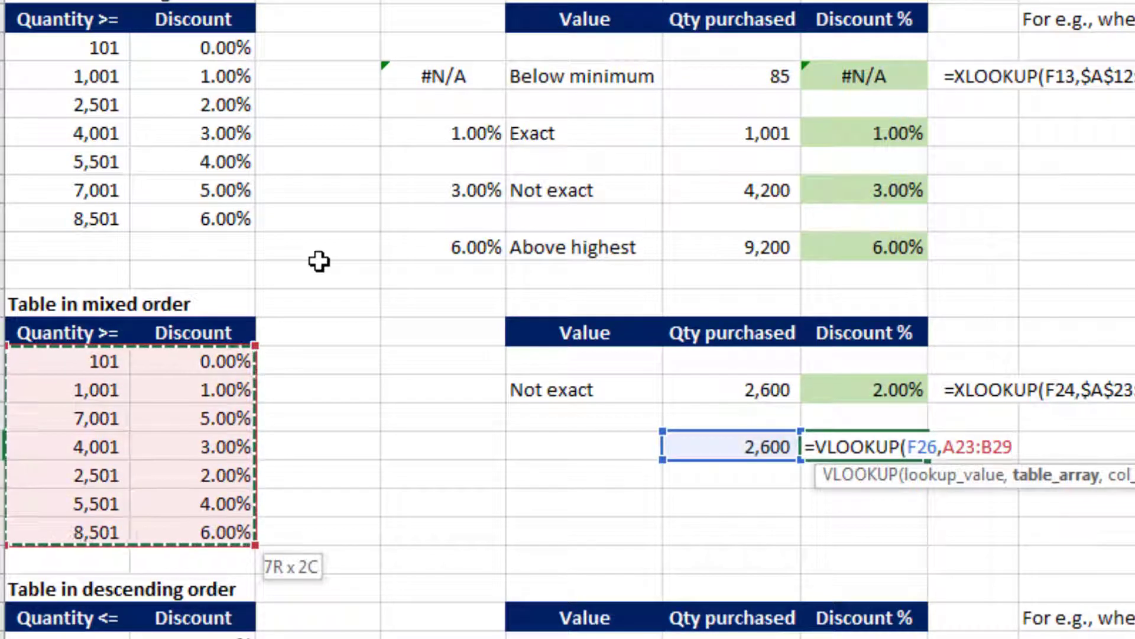
{"action": "key", "text": "F4"}
- Finish the G26 VLOOKUP with column index 2 and range lookup 1 for an approximate match
{"action": "type", "text": ",2,"}
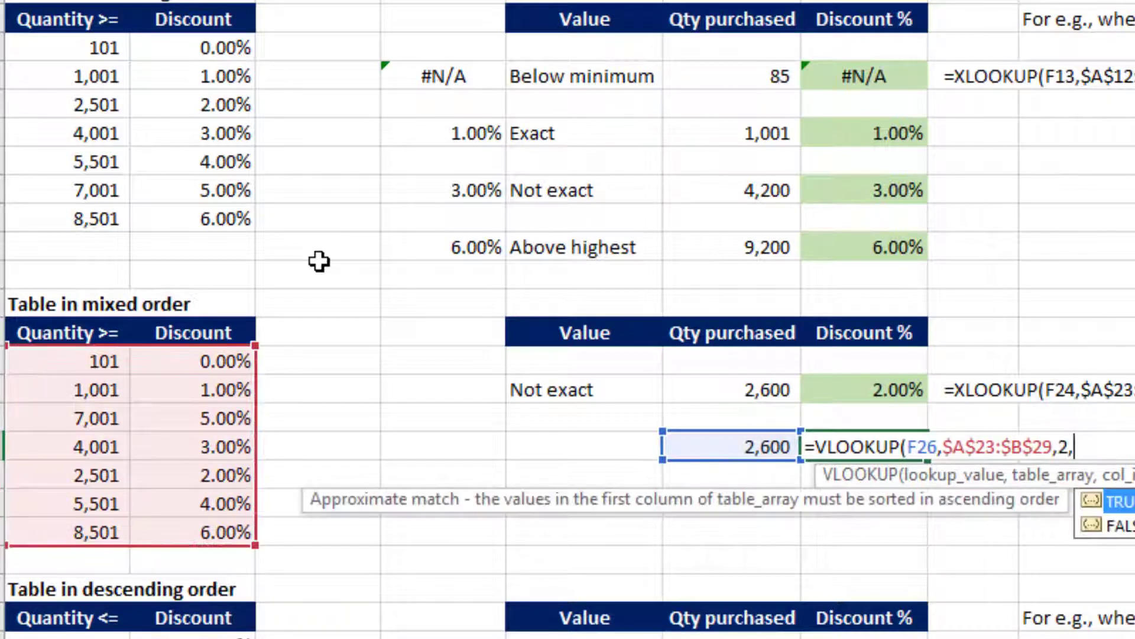
{"action": "type", "text": "1)"}
{"action": "key", "text": "Return"}
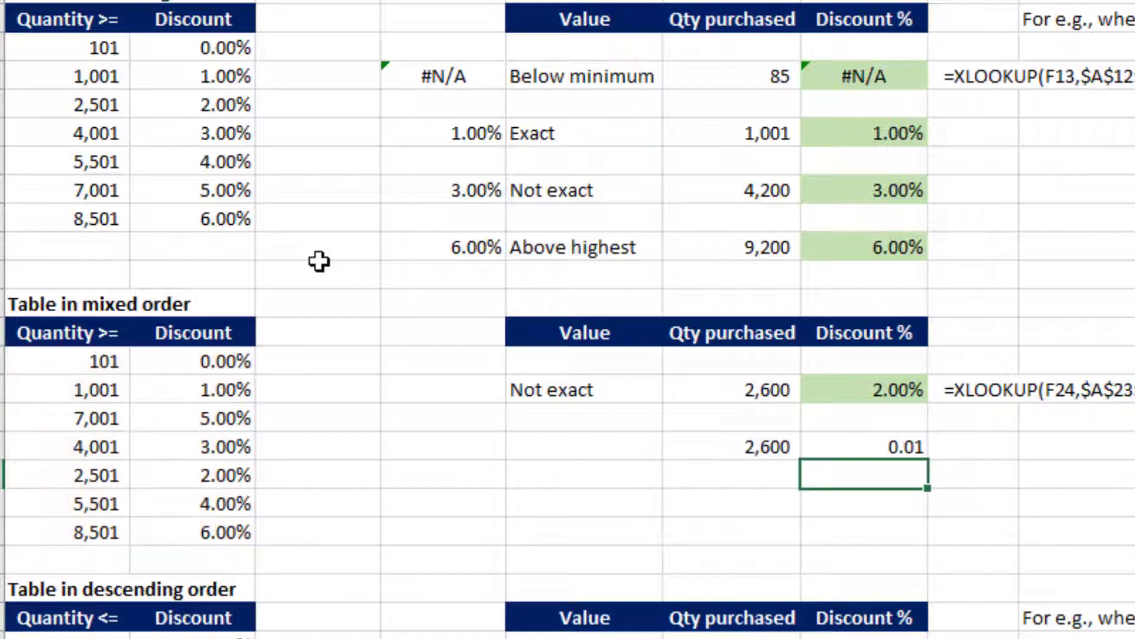
{"action": "key", "text": "Up"}
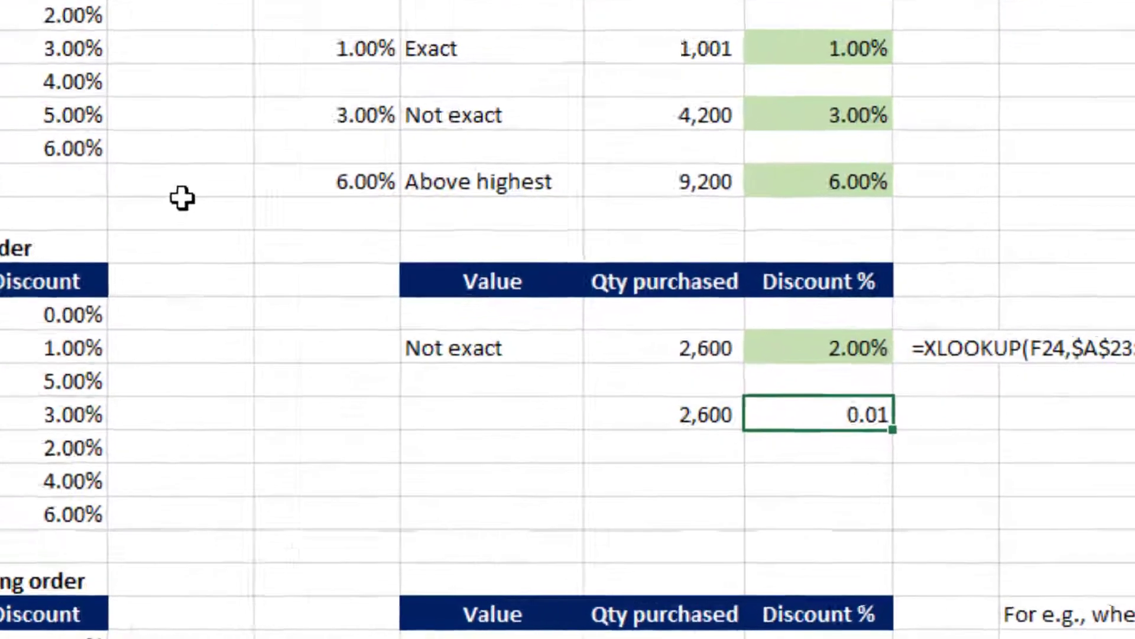
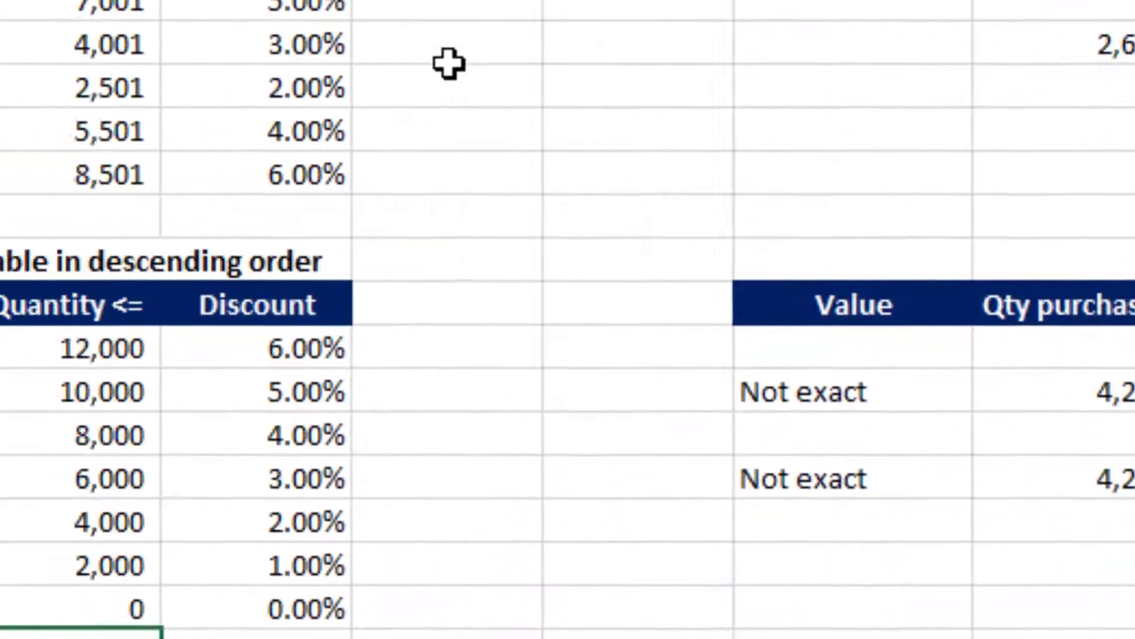
- Examine the quantity limits and their matching discounts in the table in descending order
{"action": "key", "text": "Up"}
{"action": "key", "text": "Up"}
{"action": "key", "text": "Up"}
{"action": "key", "text": "Up"}
{"action": "key", "text": "Up"}
{"action": "key", "text": "Up"}
{"action": "key", "text": "Up"}
{"action": "key", "text": "Up"}
{"action": "key", "text": "Up"}
{"action": "key", "text": "Up"}
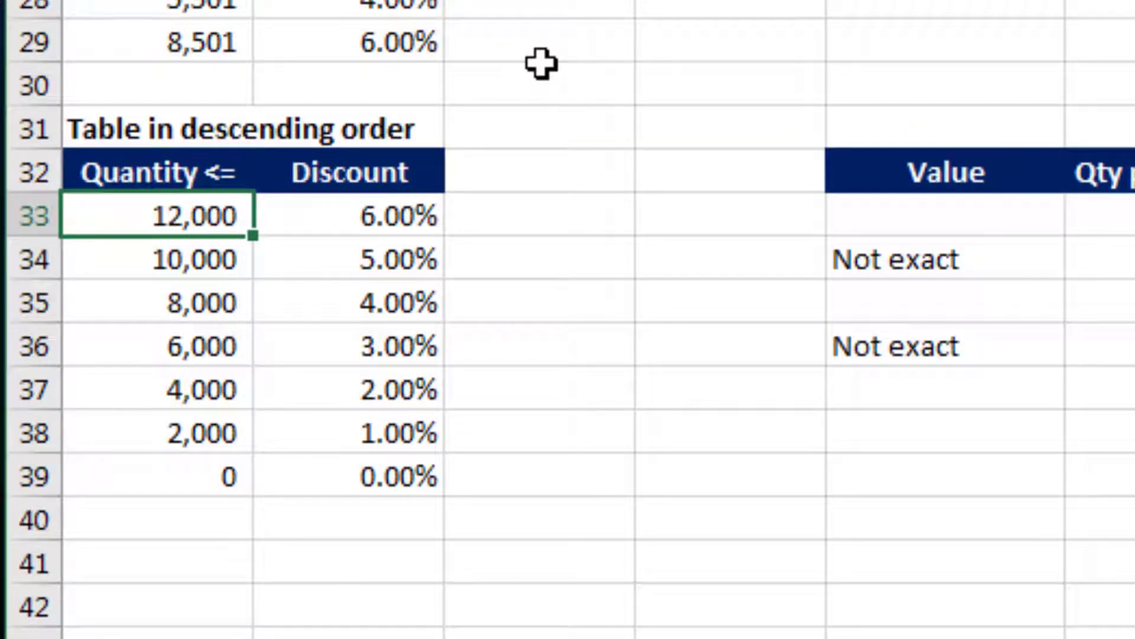
{"action": "key", "text": "Right"}
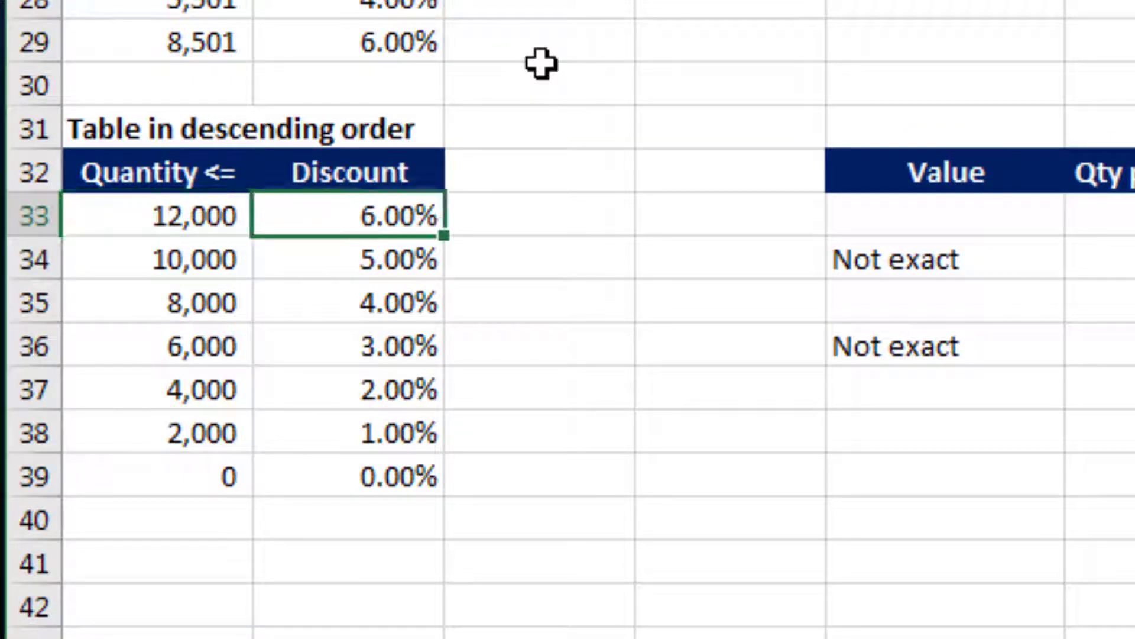
{"action": "key", "text": "Left"}
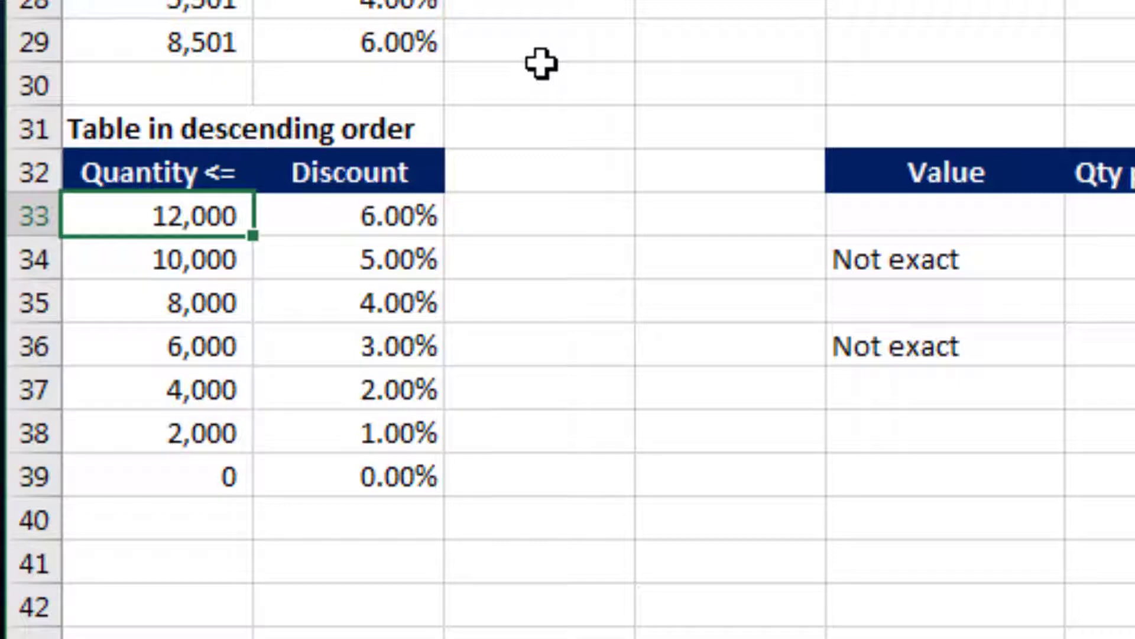
{"action": "key", "text": "Down"}
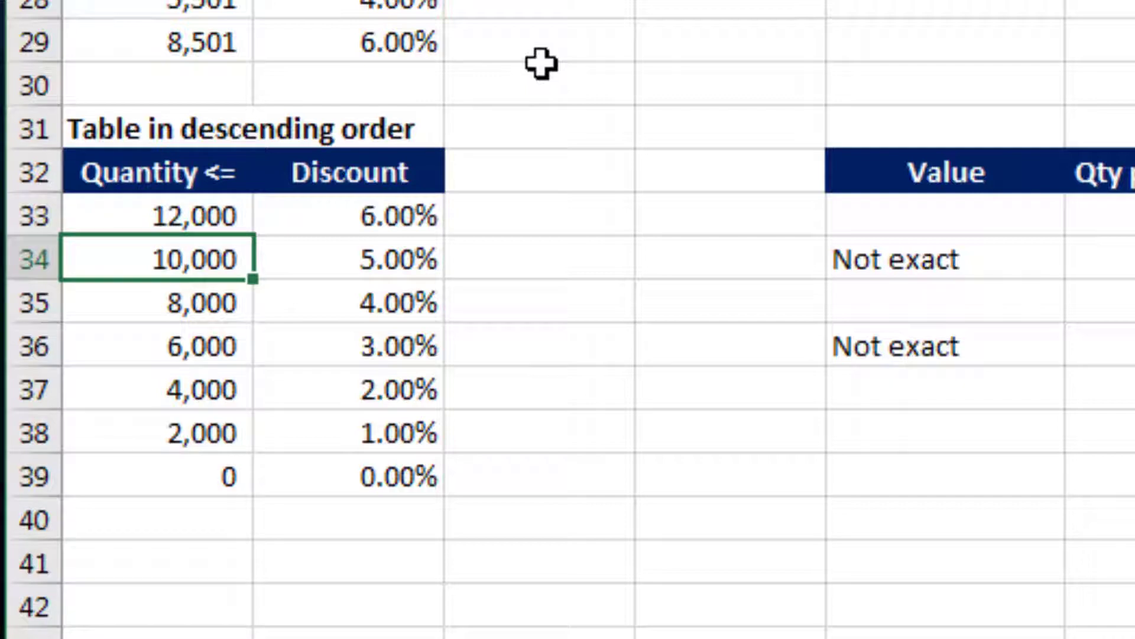
- Clear the existing discount formulas in G34:G36 beside the descending table
{"action": "key", "text": "Right"}
{"action": "key", "text": "Right"}
{"action": "key", "text": "Right"}
{"action": "key", "text": "Right"}
{"action": "key", "text": "Right"}
{"action": "key", "text": "Right"}
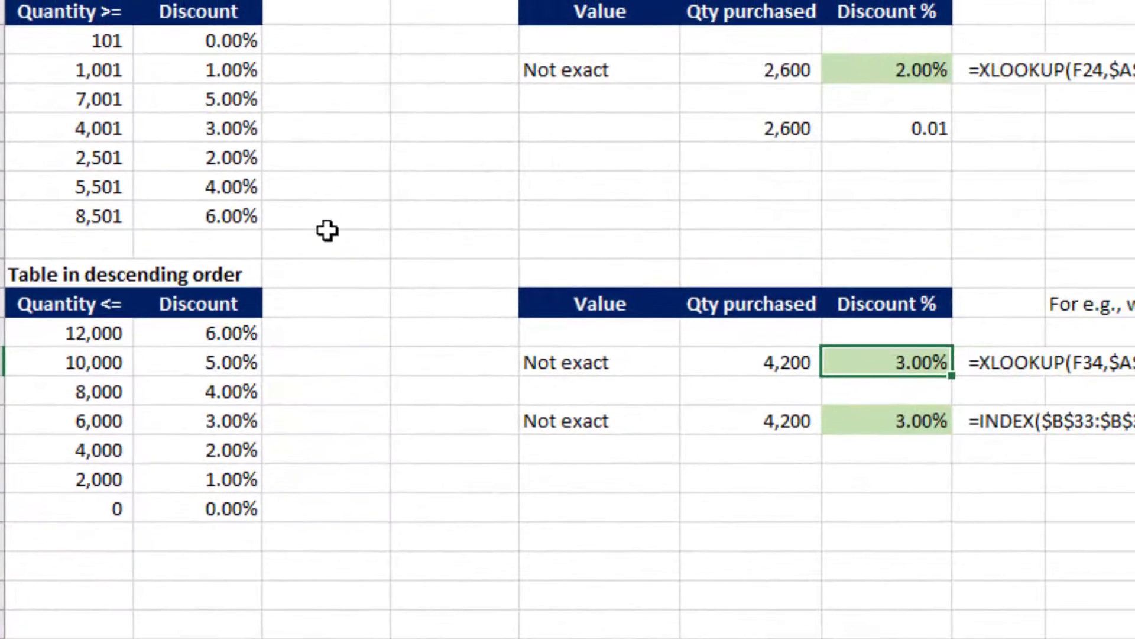
{"action": "key", "text": "shift+Down"}
{"action": "key", "text": "shift+Down"}
{"action": "key", "text": "Delete"}
{"action": "key", "text": "Up"}
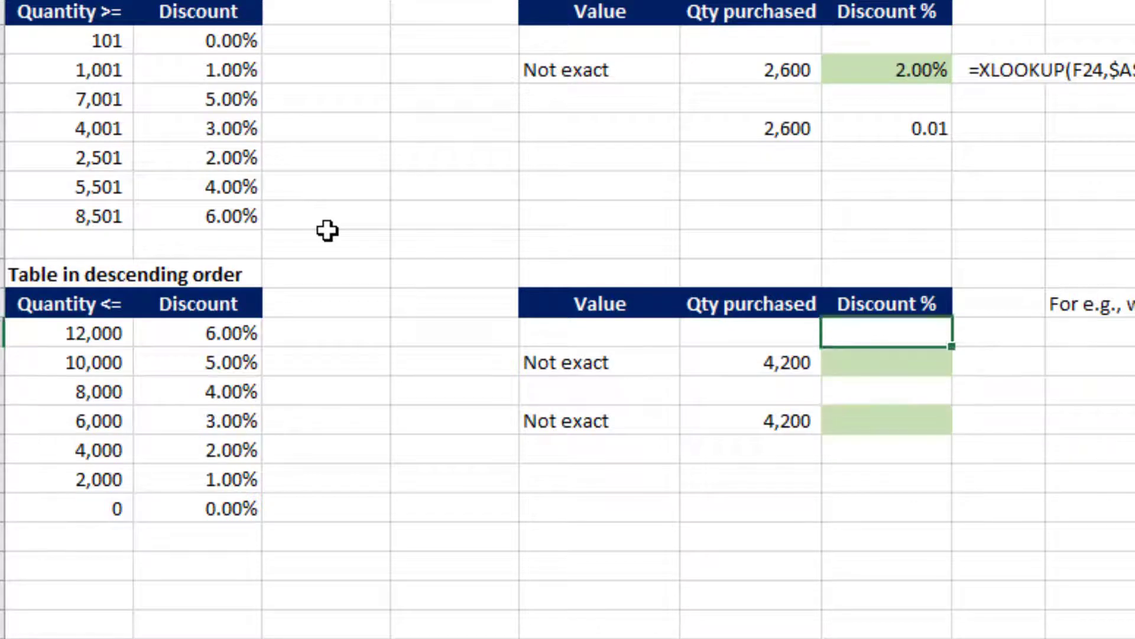
- Begin an XLOOKUP formula in G34 with the purchased quantity F34 as its lookup value
{"action": "key", "text": "Down"}
{"action": "type", "text": "=xl"}
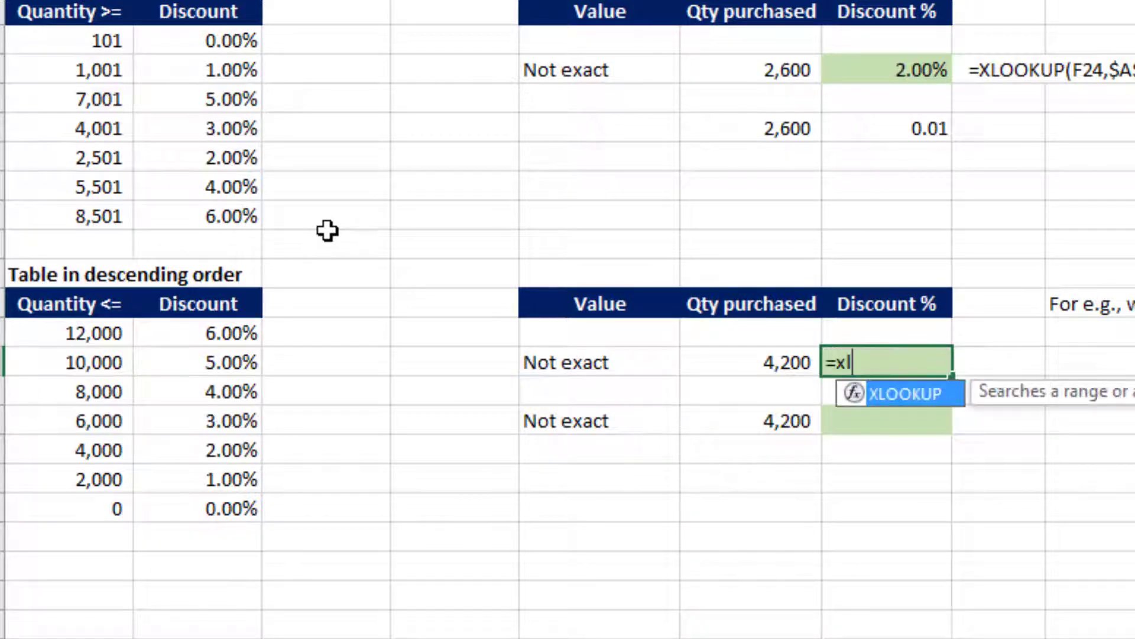
{"action": "key", "text": "Tab"}
{"action": "key", "text": "Left"}
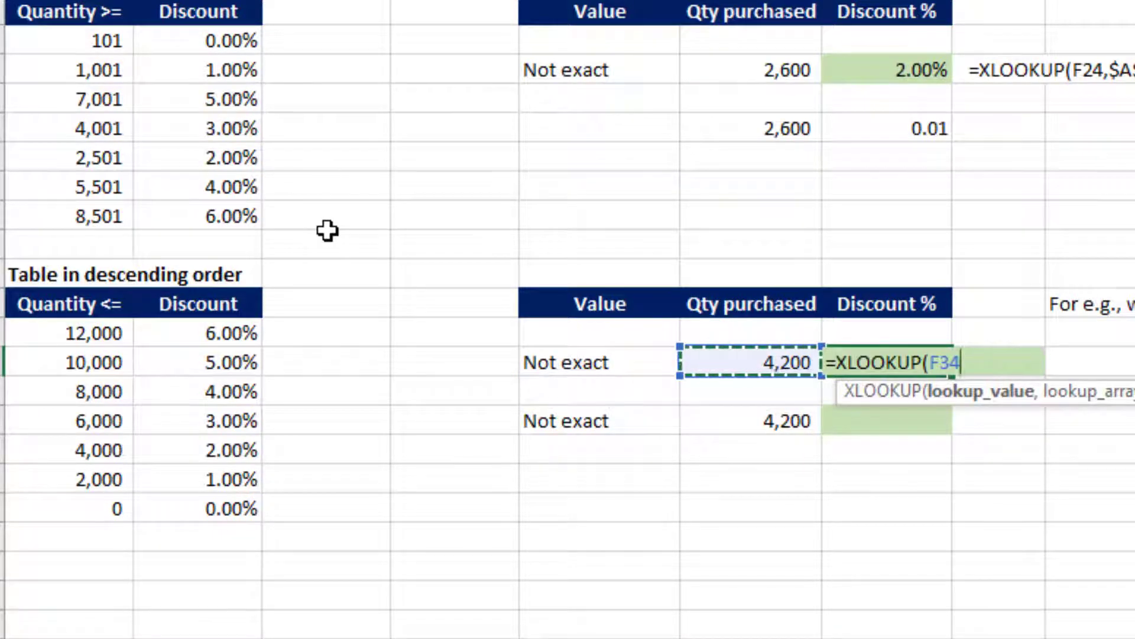
- Add the descending quantities $A$33:$A$39 as the absolute lookup array of the G34 XLOOKUP
{"action": "type", "text": ","}
{"action": "key", "text": "Left"}
{"action": "key", "text": "Left"}
{"action": "key", "text": "Left"}
{"action": "key", "text": "Left"}
{"action": "key", "text": "Left"}
{"action": "key", "text": "Left"}
{"action": "key", "text": "Up"}
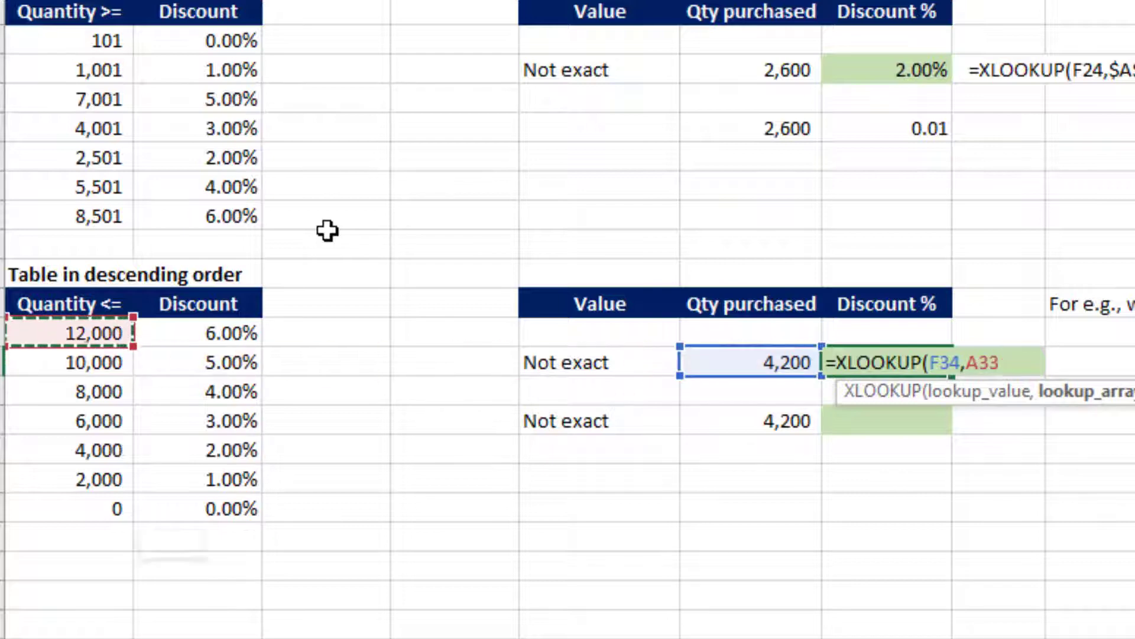
{"action": "key", "text": "ctrl+shift+Down"}
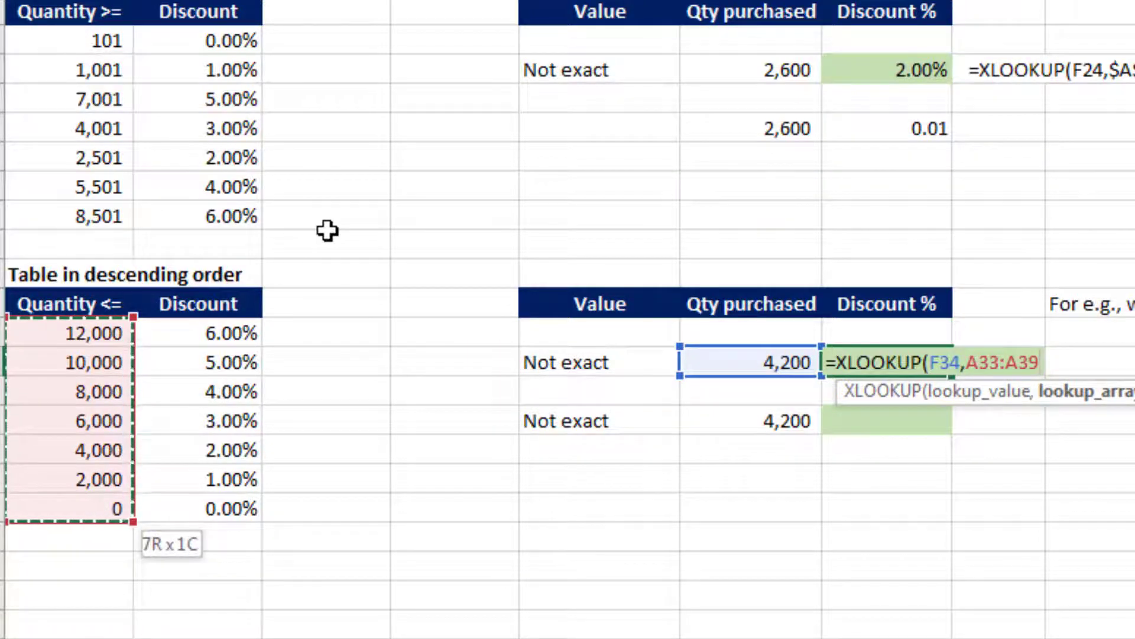
{"action": "key", "text": "F4"}
- Add the discounts $B$33:$B$39 as the absolute return array of the G34 XLOOKUP
{"action": "type", "text": ","}
{"action": "key", "text": "Left"}
{"action": "key", "text": "Left"}
{"action": "key", "text": "Left"}
{"action": "key", "text": "Left"}
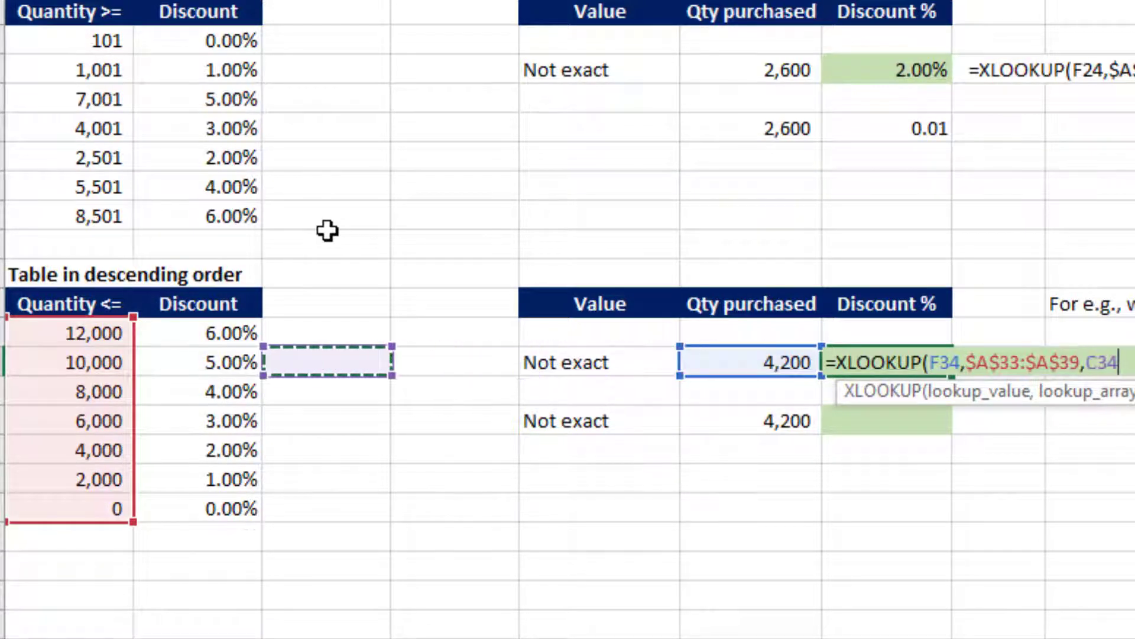
{"action": "key", "text": "Left"}
{"action": "key", "text": "Up"}
{"action": "key", "text": "ctrl+shift+Down"}
{"action": "key", "text": "F4"}
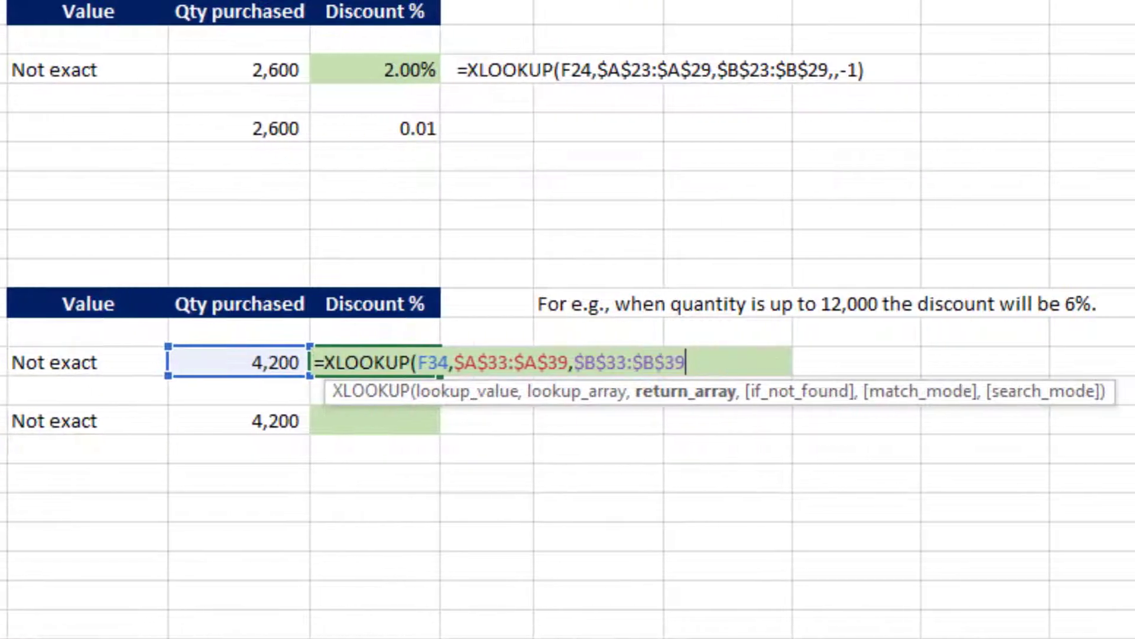
- Finish the G34 XLOOKUP with if_not_found left empty and match mode 1, exact match or next larger item
{"action": "type", "text": ","}
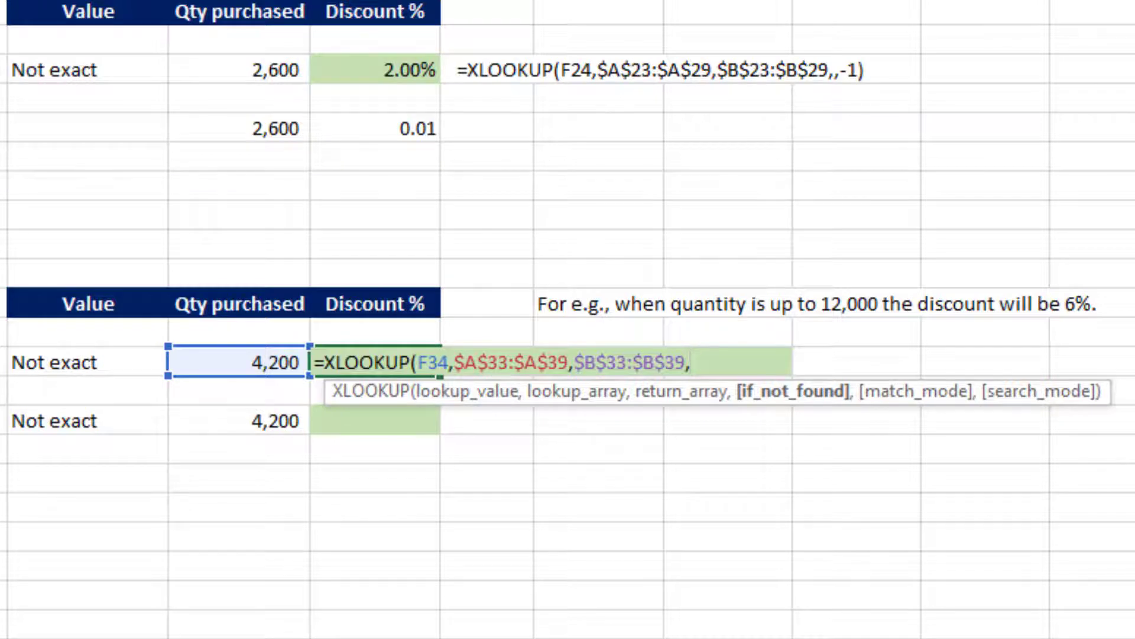
{"action": "type", "text": ","}
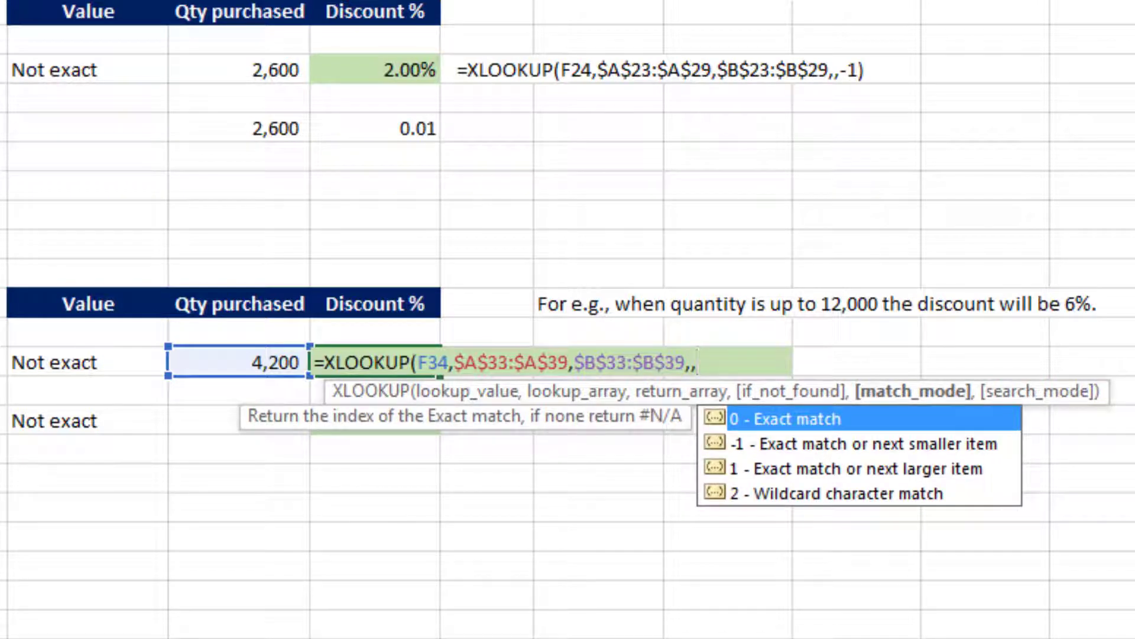
{"action": "key", "text": "Down"}
{"action": "key", "text": "Down"}
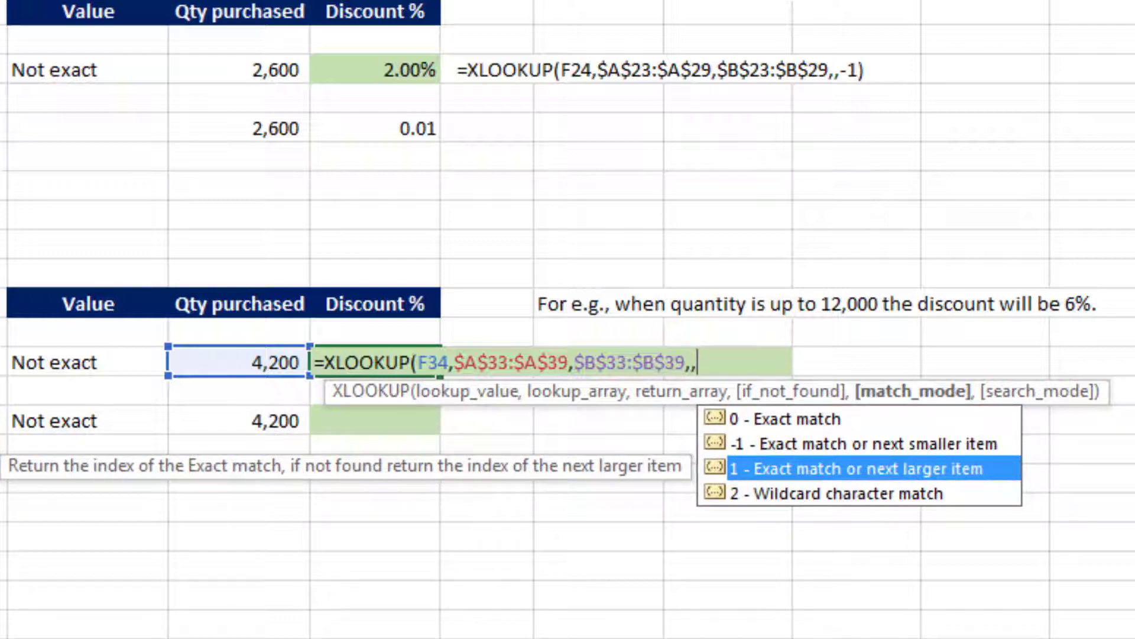
{"action": "key", "text": "Tab"}
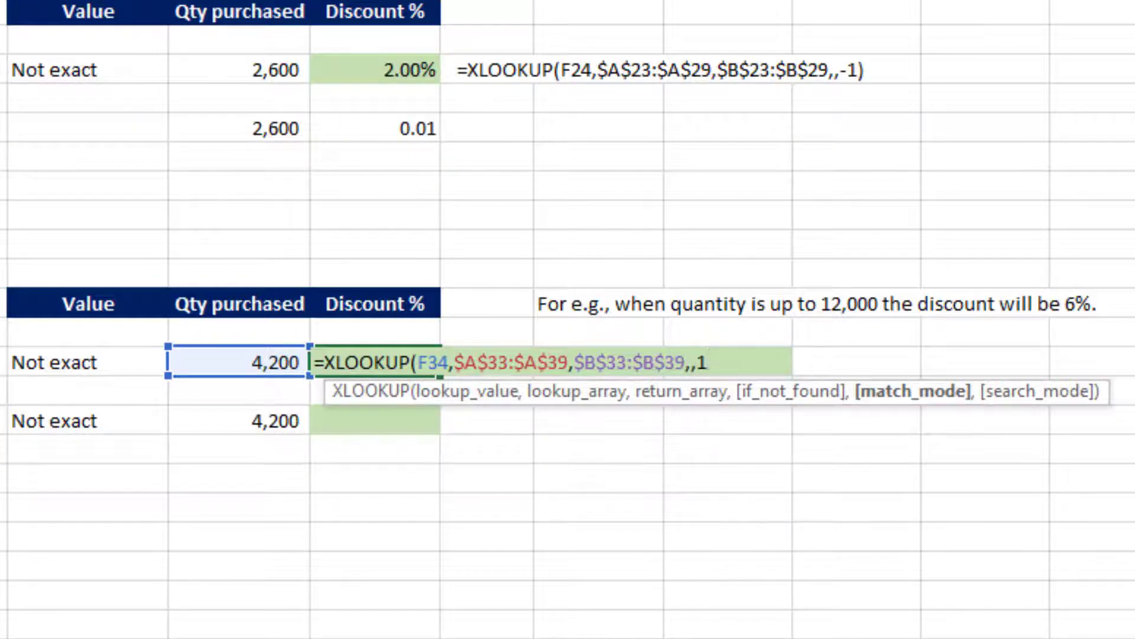
{"action": "type", "text": ")"}
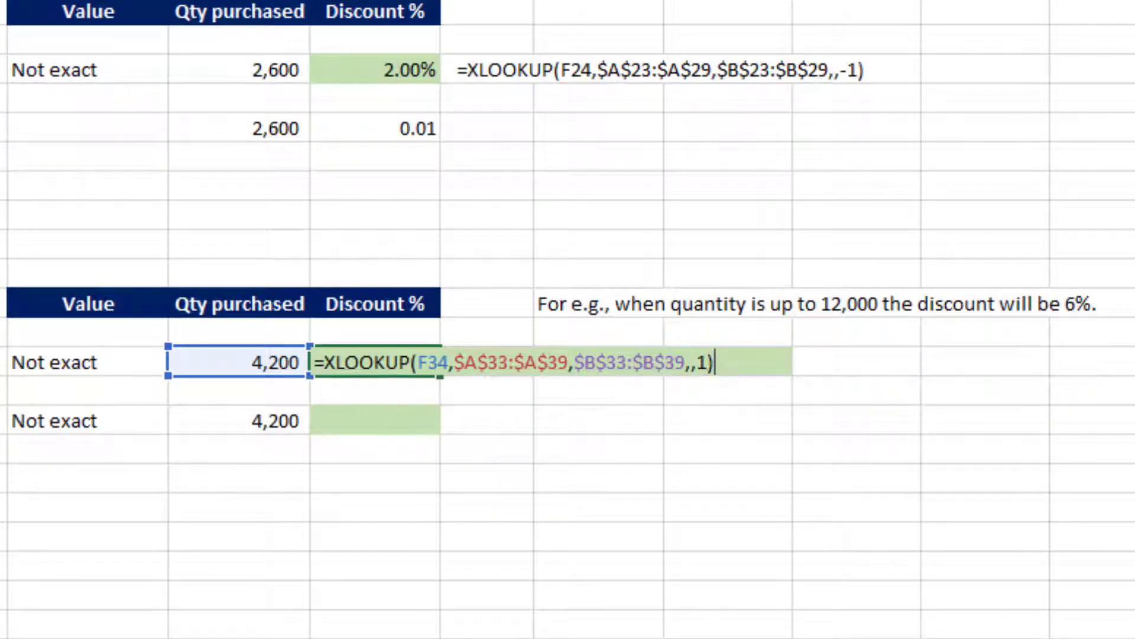
{"action": "key", "text": "Return"}
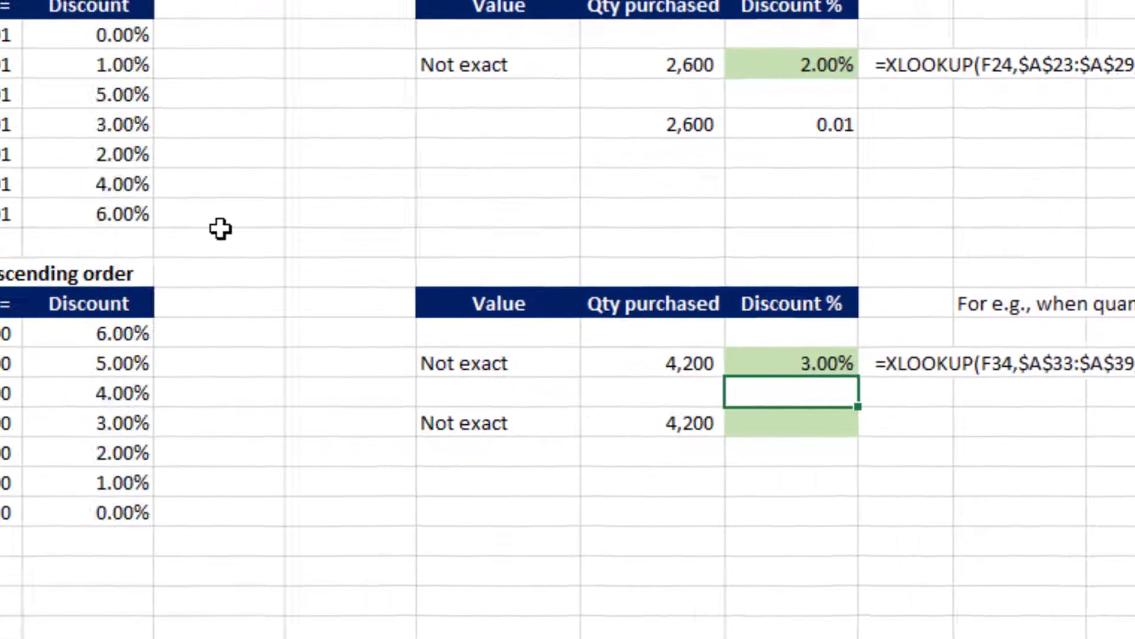
- Compare the purchased quantity in F34 with the 4,000 and 6,000 limits and their discounts in the descending table
{"action": "key", "text": "Up"}
{"action": "key", "text": "Left"}
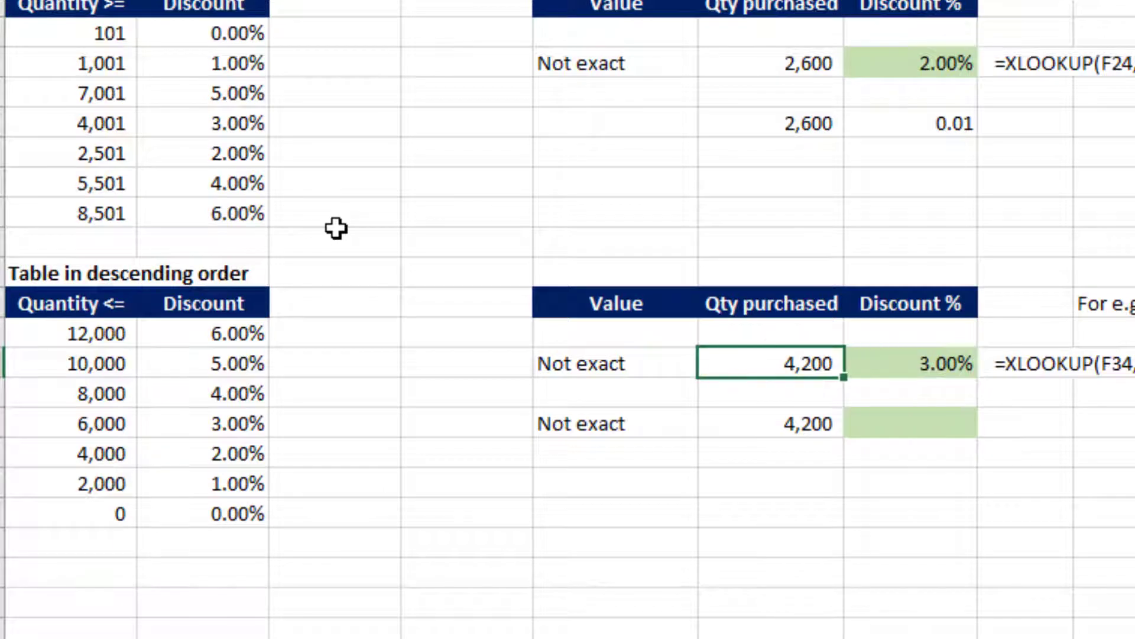
{"action": "key", "text": "Left"}
{"action": "key", "text": "Left"}
{"action": "key", "text": "Left"}
{"action": "key", "text": "Left"}
{"action": "key", "text": "Left"}
{"action": "key", "text": "Down"}
{"action": "key", "text": "Down"}
{"action": "key", "text": "Down"}
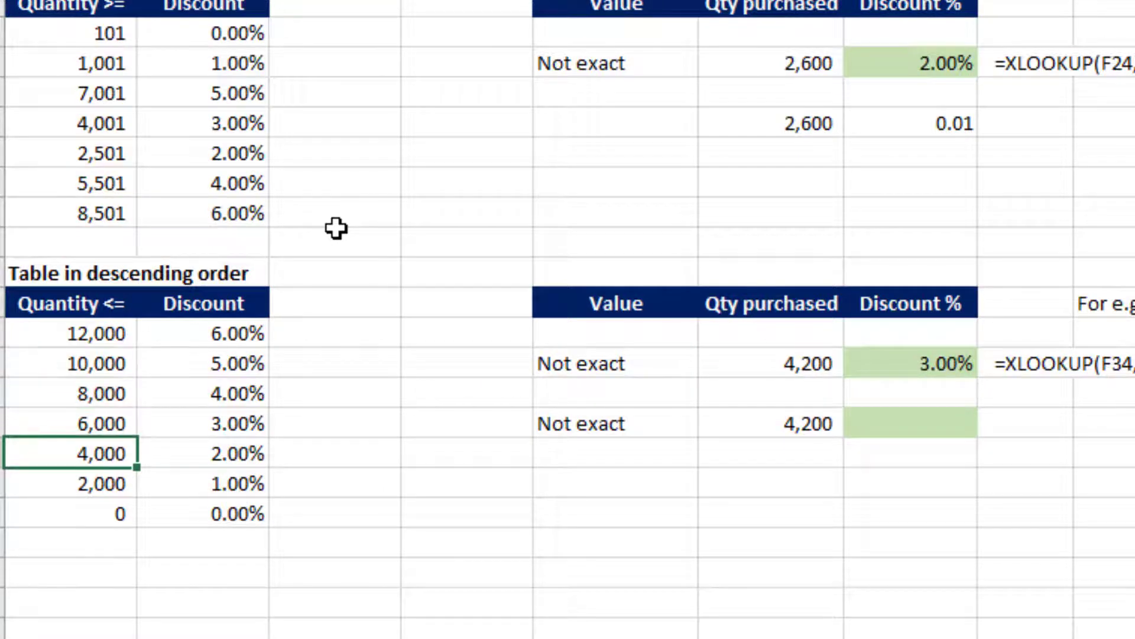
{"action": "key", "text": "Up"}
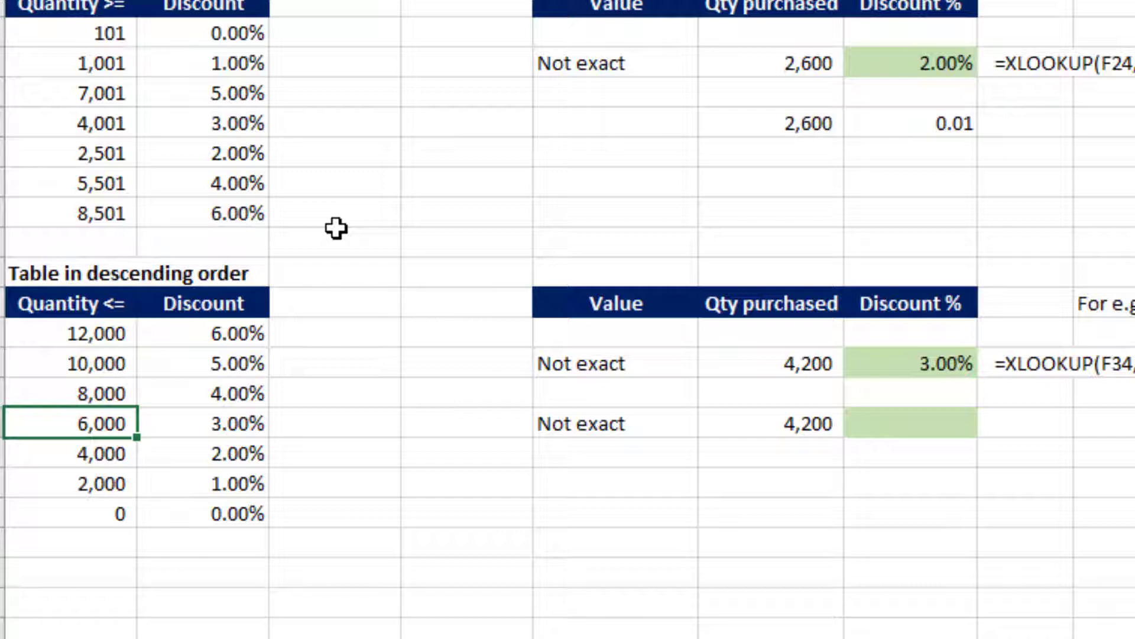
{"action": "key", "text": "Right"}
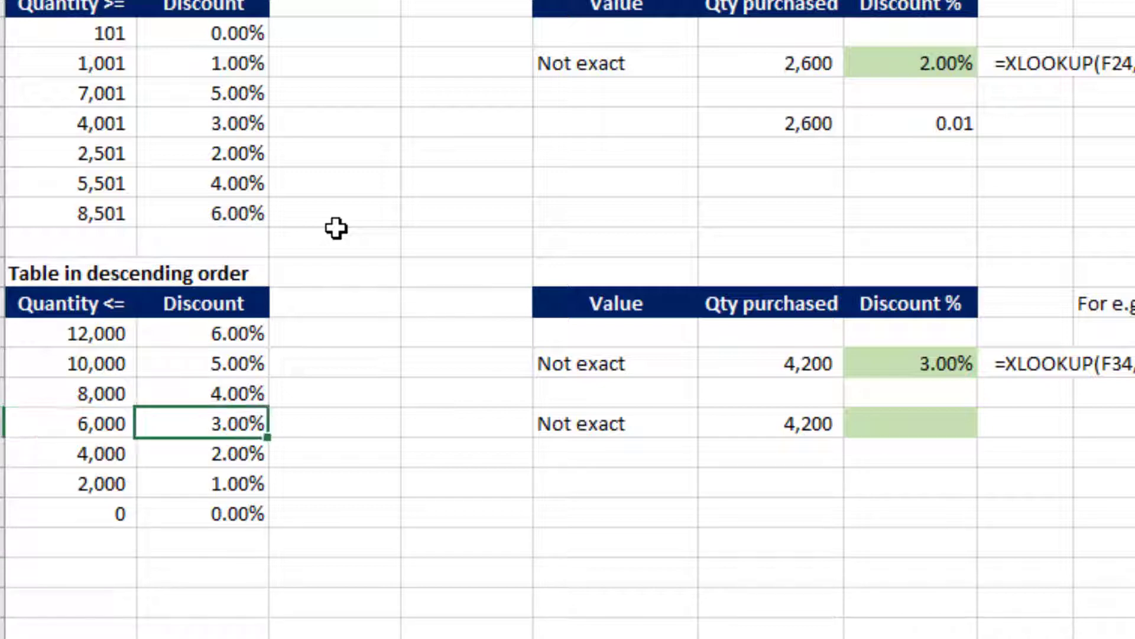
{"action": "key", "text": "Left"}
{"action": "key", "text": "Down"}
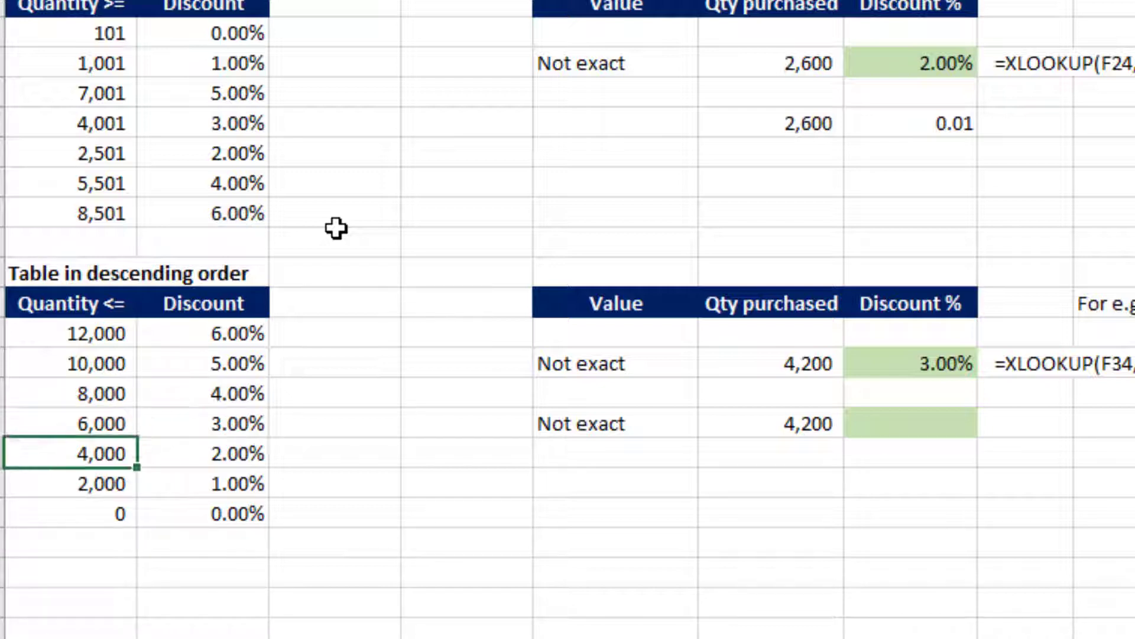
{"action": "key", "text": "Right"}
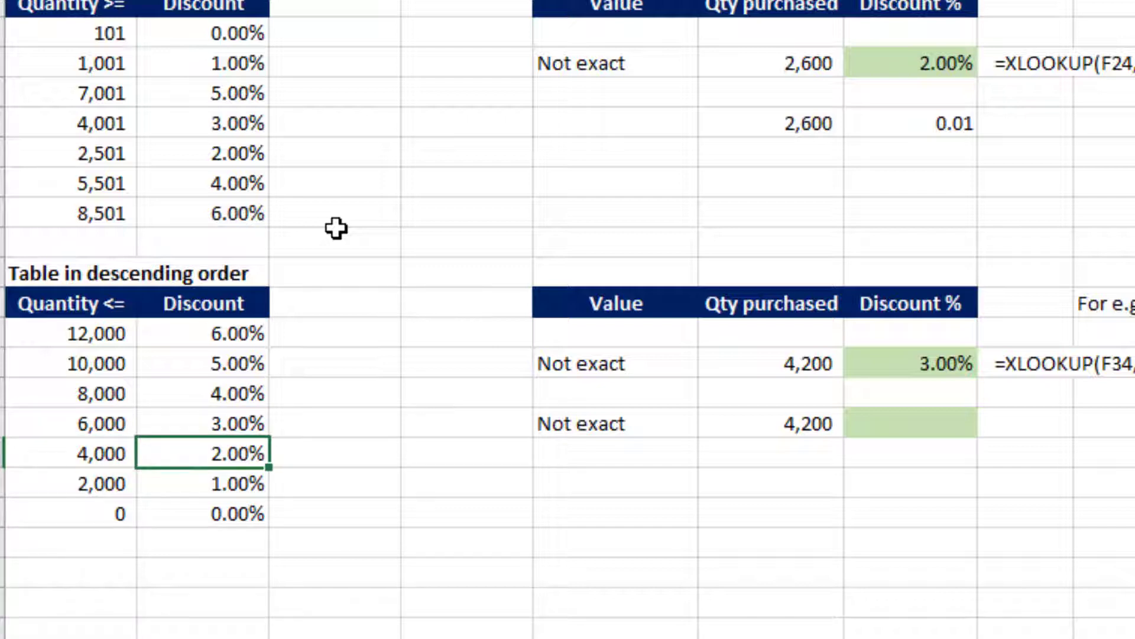
{"action": "key", "text": "Left"}
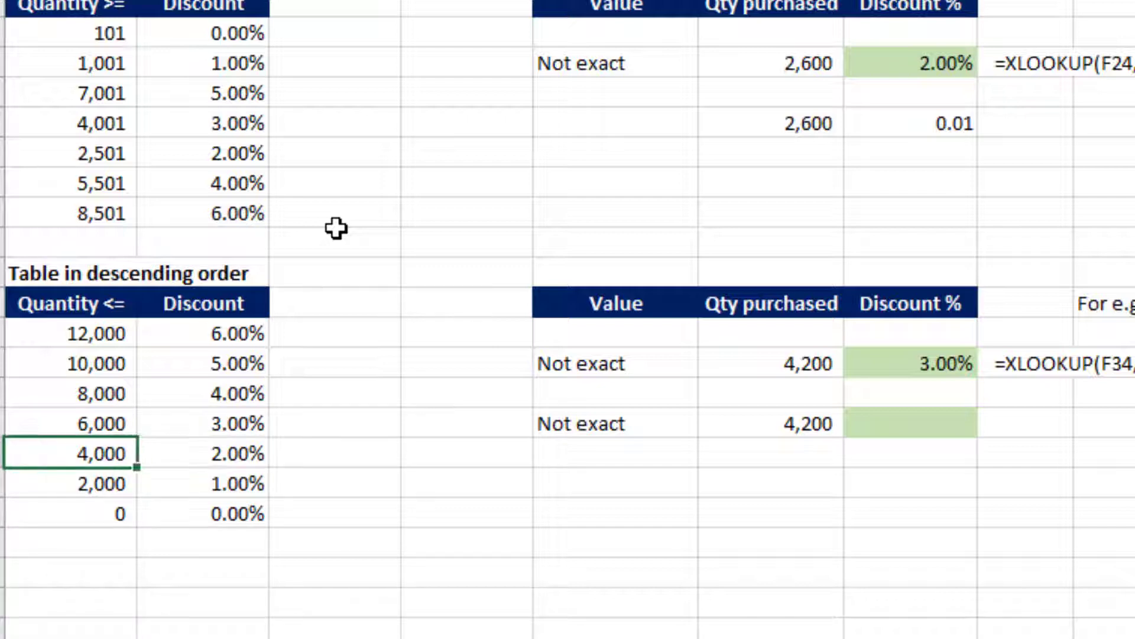
{"action": "key", "text": "Up"}
{"action": "key", "text": "Right"}
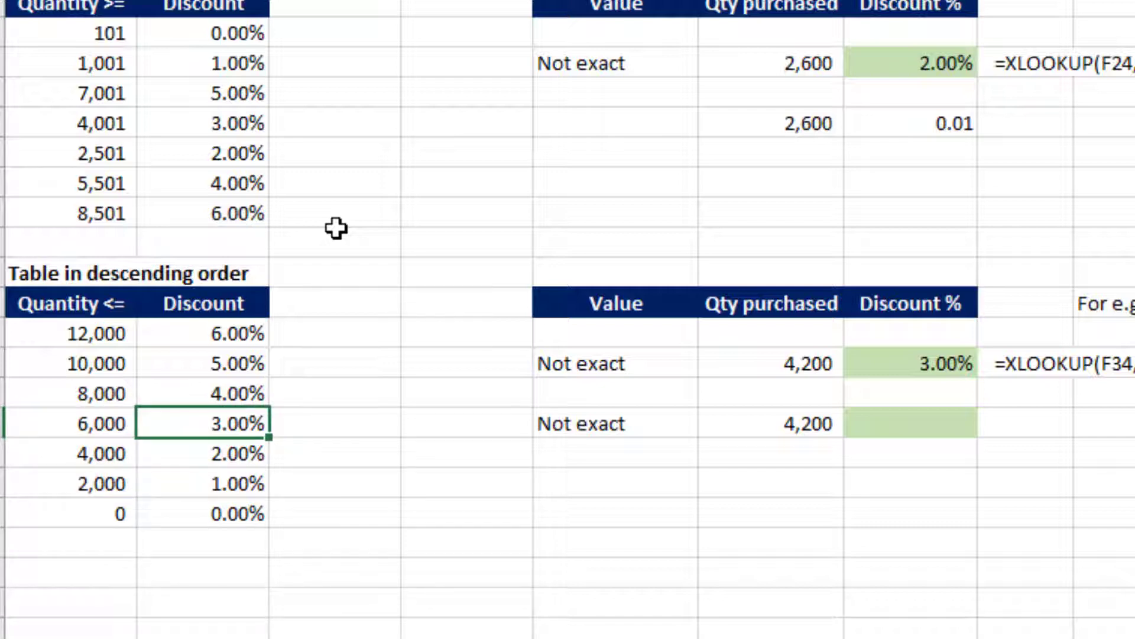
- Begin an INDEX formula in G36 with the discounts $B$33:$B$39 as its absolute array
{"action": "key", "text": "ctrl+Right"}
{"action": "key", "text": "Right"}
{"action": "key", "text": "Right"}
{"action": "type", "text": "="}
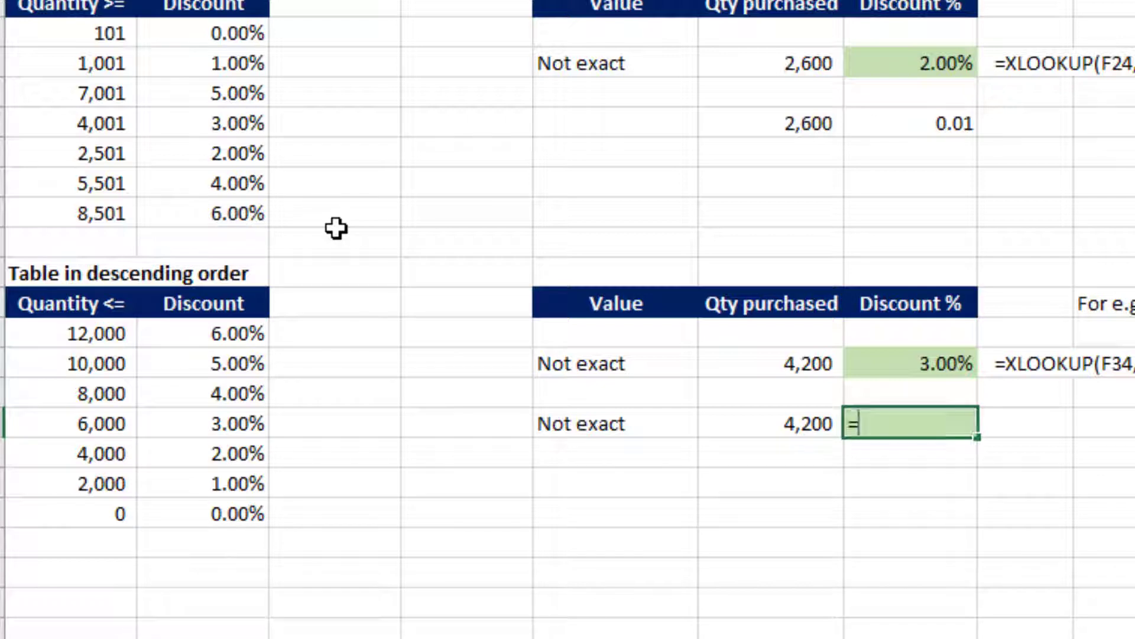
{"action": "type", "text": "in"}
{"action": "key", "text": "Tab"}
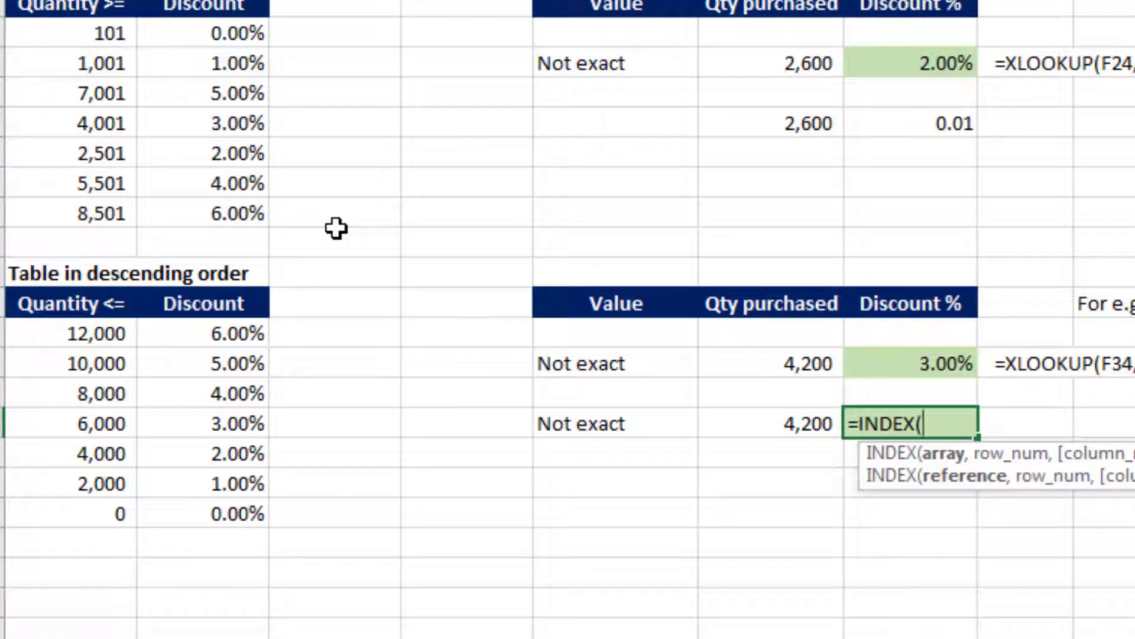
{"action": "key", "text": "Left"}
{"action": "key", "text": "Left"}
{"action": "key", "text": "Left"}
{"action": "key", "text": "Left"}
{"action": "key", "text": "Left"}
{"action": "key", "text": "Up"}
{"action": "key", "text": "Up"}
{"action": "key", "text": "Up"}
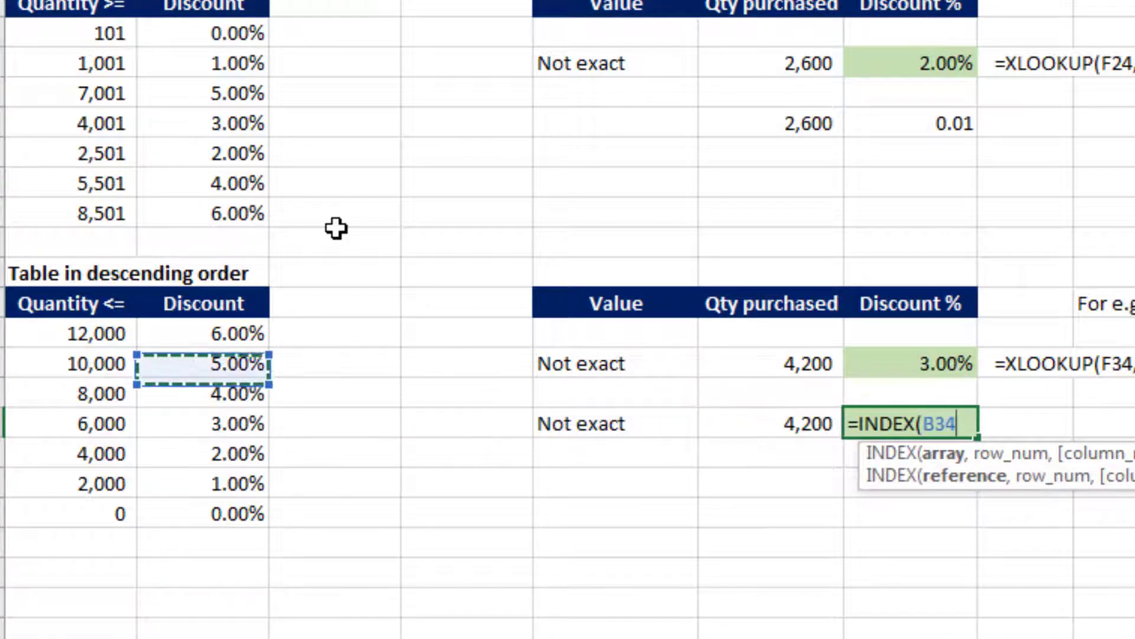
{"action": "key", "text": "ctrl+shift+Down"}
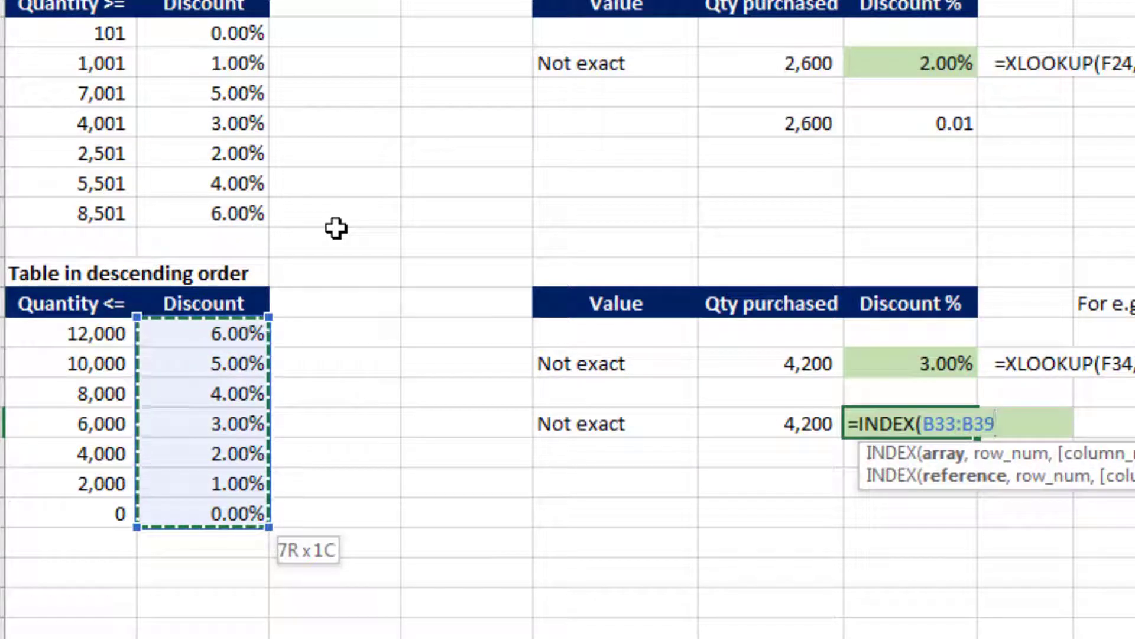
{"action": "key", "text": "F4"}
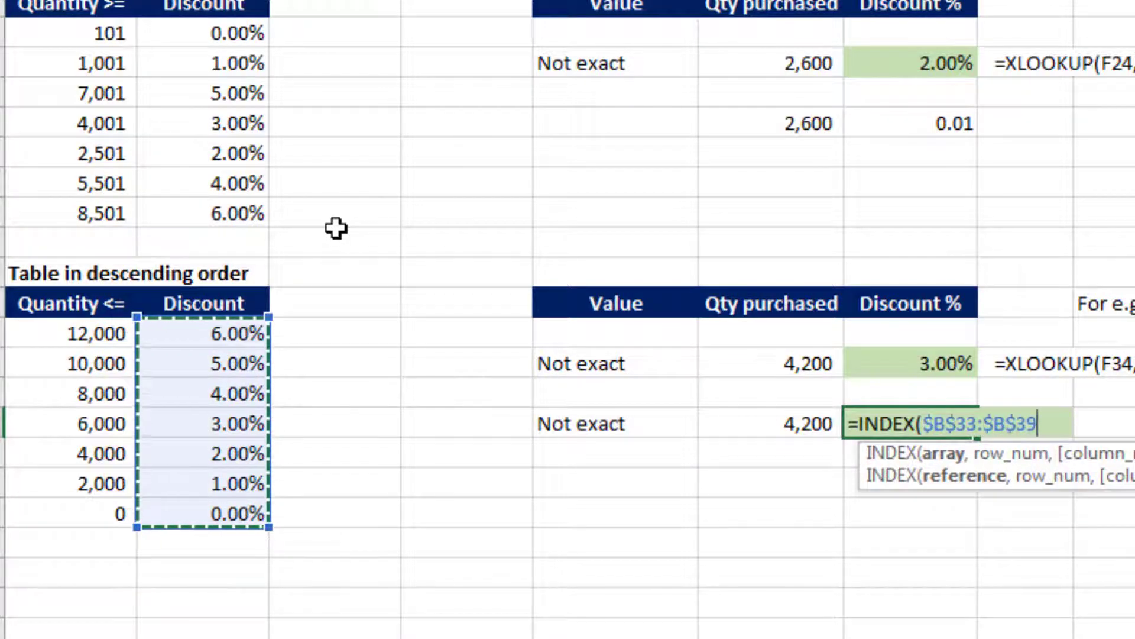
- Nest a MATCH function as the G36 INDEX row number, with F36 as its lookup value
{"action": "type", "text": ",mat"}
{"action": "key", "text": "Tab"}
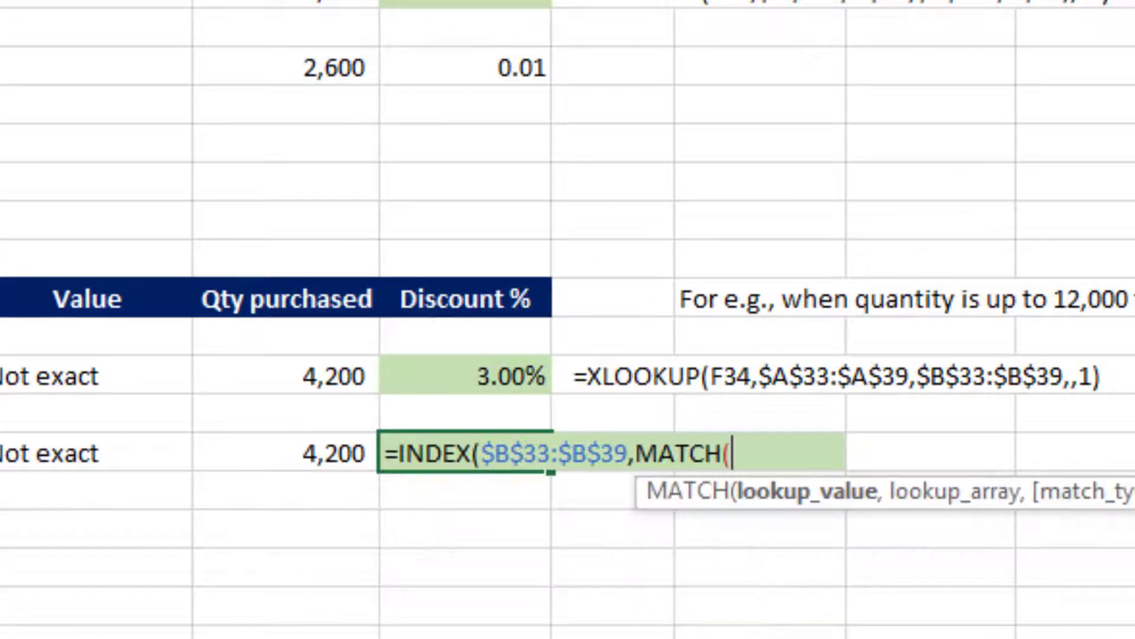
{"action": "key", "text": "Left"}
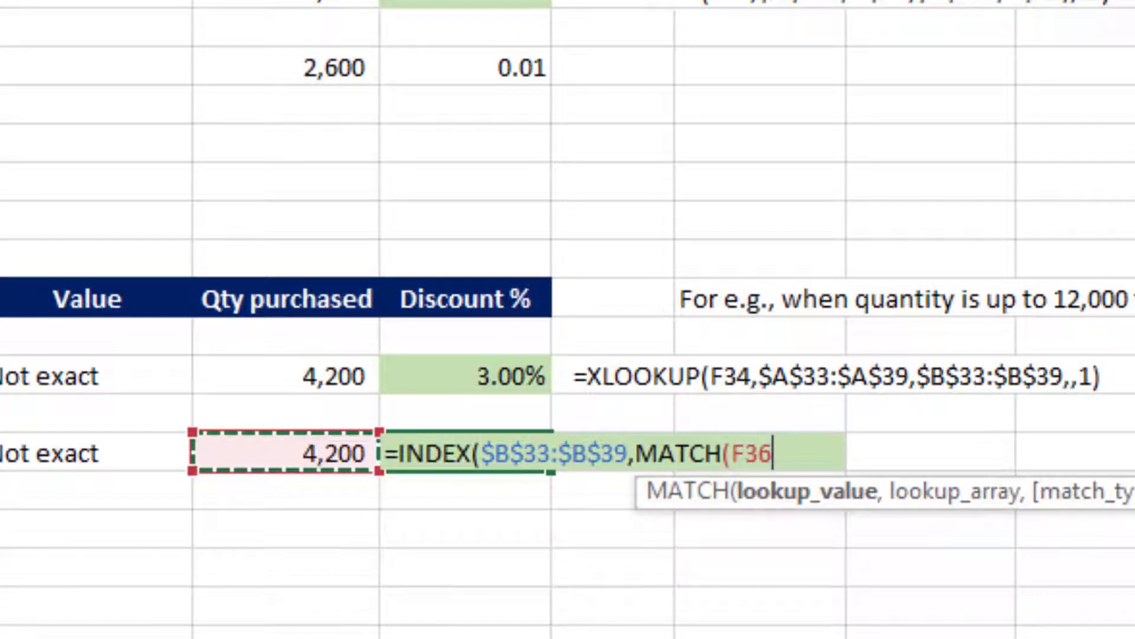
- Set the quantities $A$33:$A$39 as the absolute lookup array of the MATCH function in G36
{"action": "type", "text": ","}
{"action": "key", "text": "Left"}
{"action": "key", "text": "Left"}
{"action": "key", "text": "Left"}
{"action": "key", "text": "Left"}
{"action": "key", "text": "Left"}
{"action": "key", "text": "Left"}
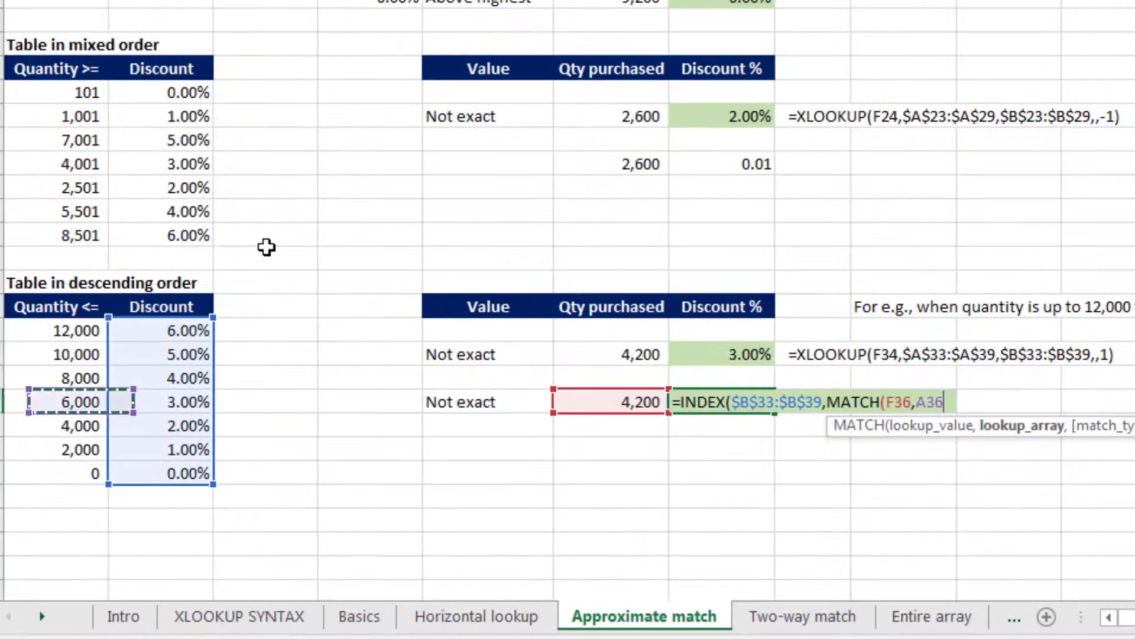
{"action": "key", "text": "Up"}
{"action": "key", "text": "Up"}
{"action": "key", "text": "Up"}
{"action": "key", "text": "ctrl+shift+Down"}
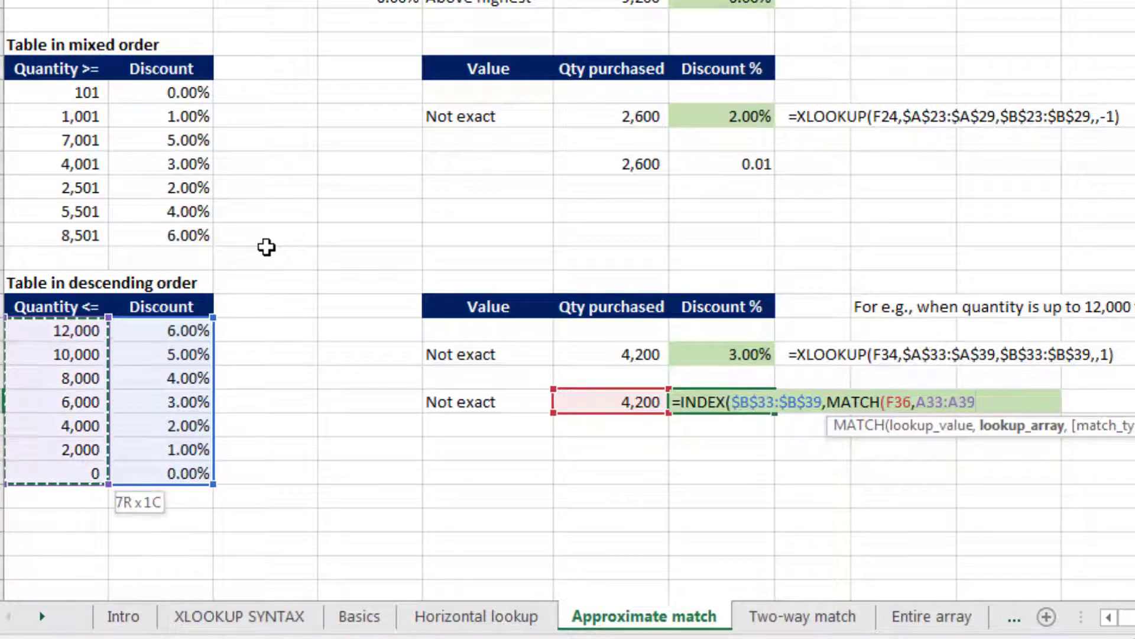
{"action": "key", "text": "F4"}
- Finish the G36 INDEX/MATCH formula with match type -1, Greater than, and return to the XLOOKUP result in G34
{"action": "type", "text": ","}
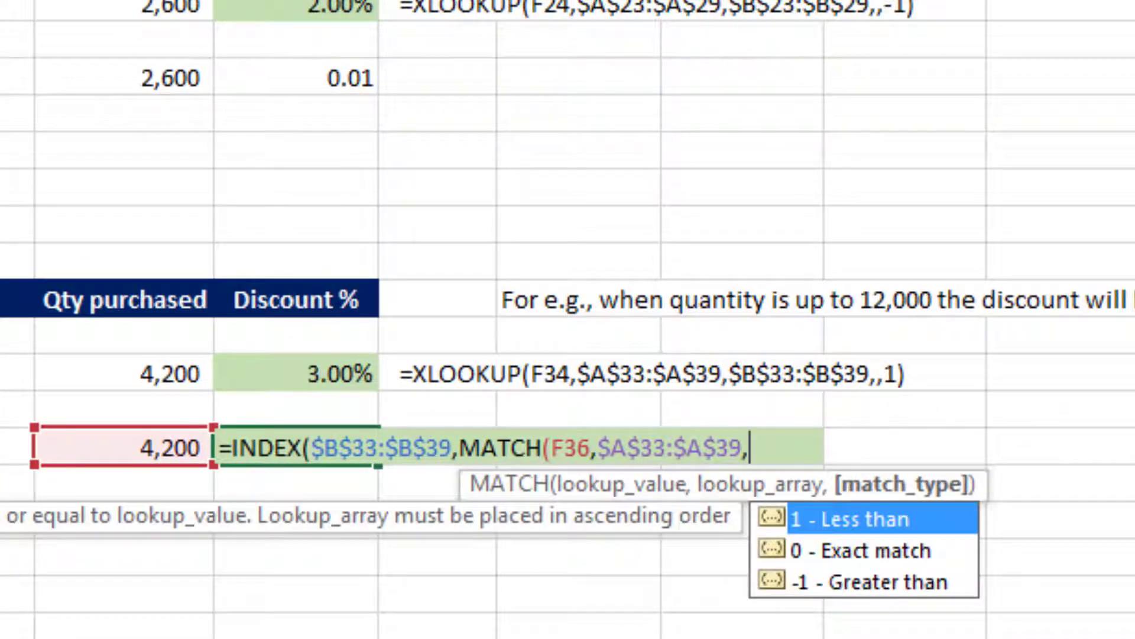
{"action": "key", "text": "Down"}
{"action": "key", "text": "Down"}
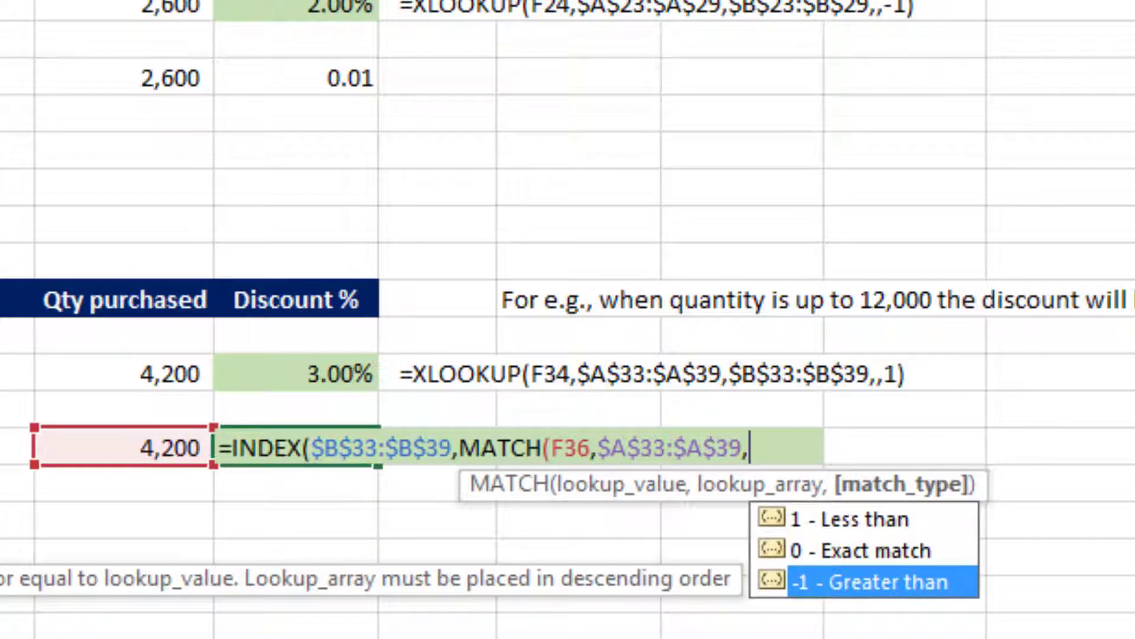
{"action": "key", "text": "Tab"}
{"action": "type", "text": ")"}
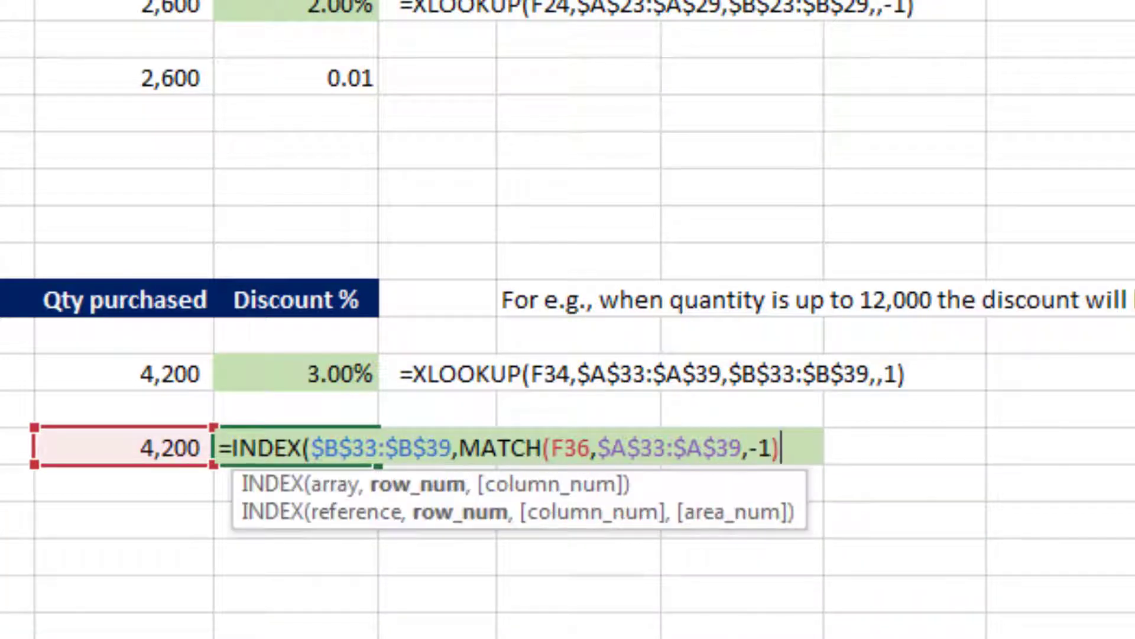
{"action": "type", "text": ")"}
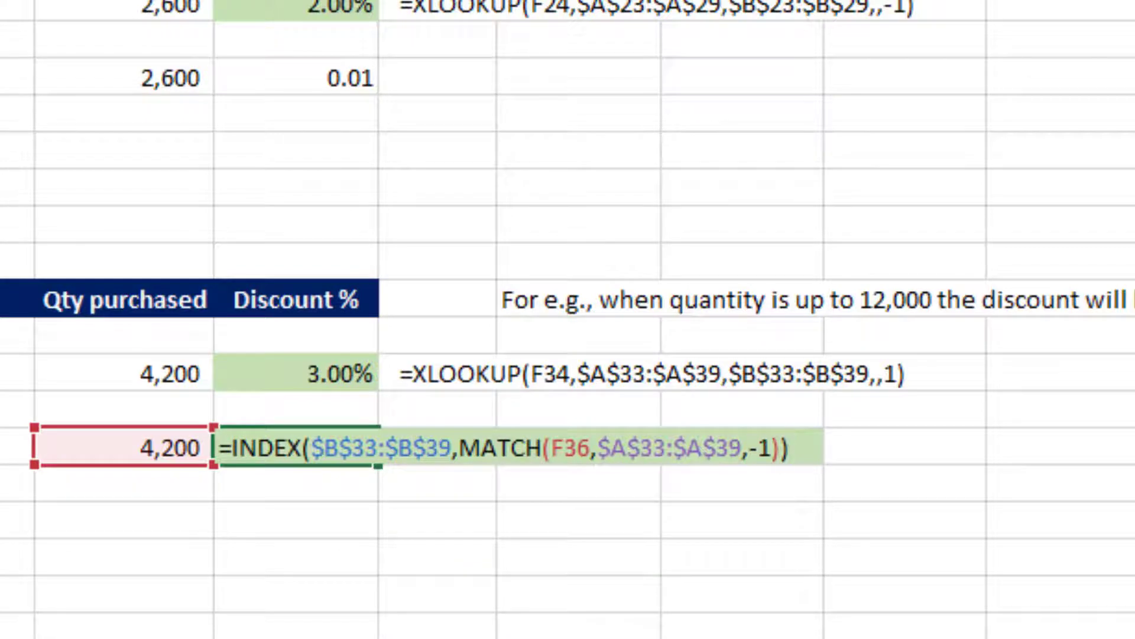
{"action": "key", "text": "Return"}
{"action": "key", "text": "Up"}
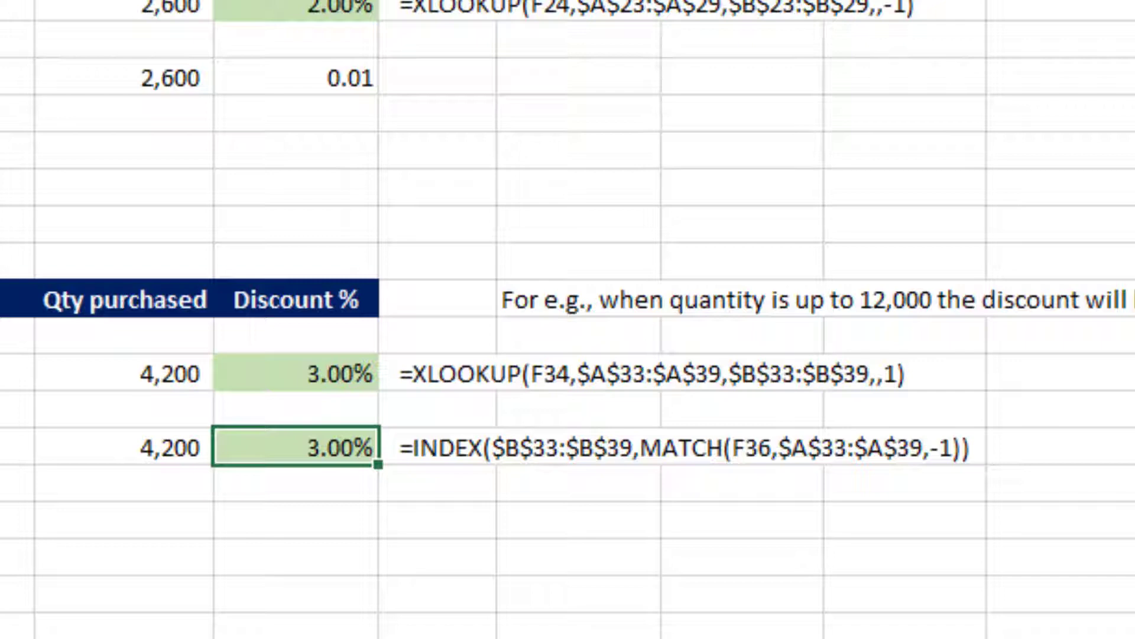
{"action": "key", "text": "Up"}
{"action": "key", "text": "Up"}
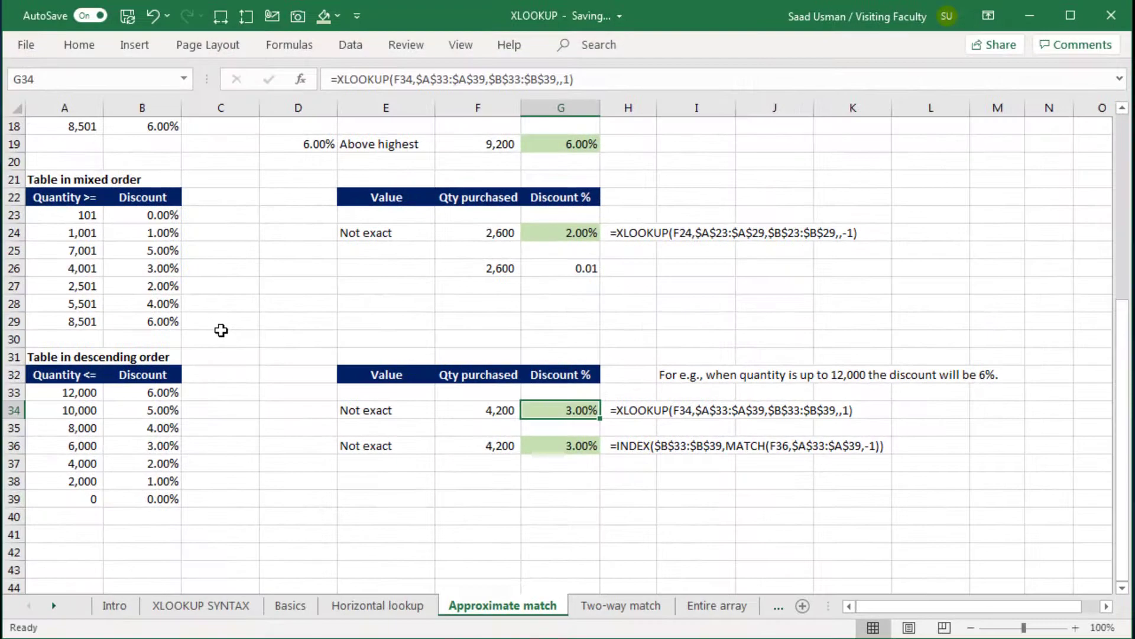
- Return to the examples list on the XLOOKUP SYNTAX sheet and open the Two-way match example
{"action": "key", "text": "ctrl+Home"}
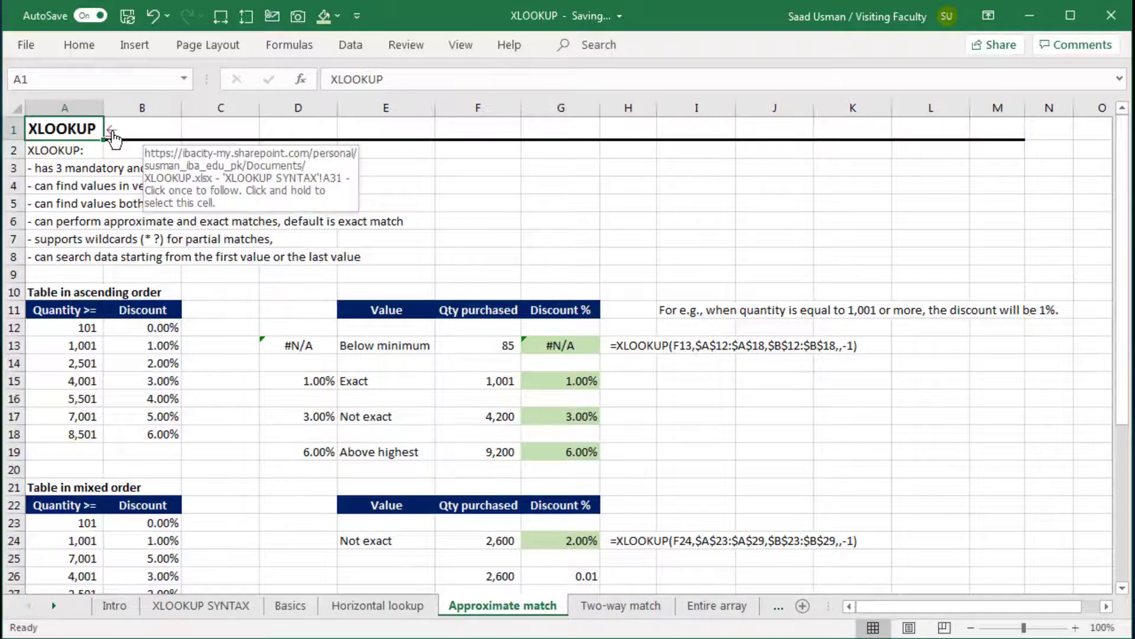
{"action": "left_click", "coordinate": [113, 138]}
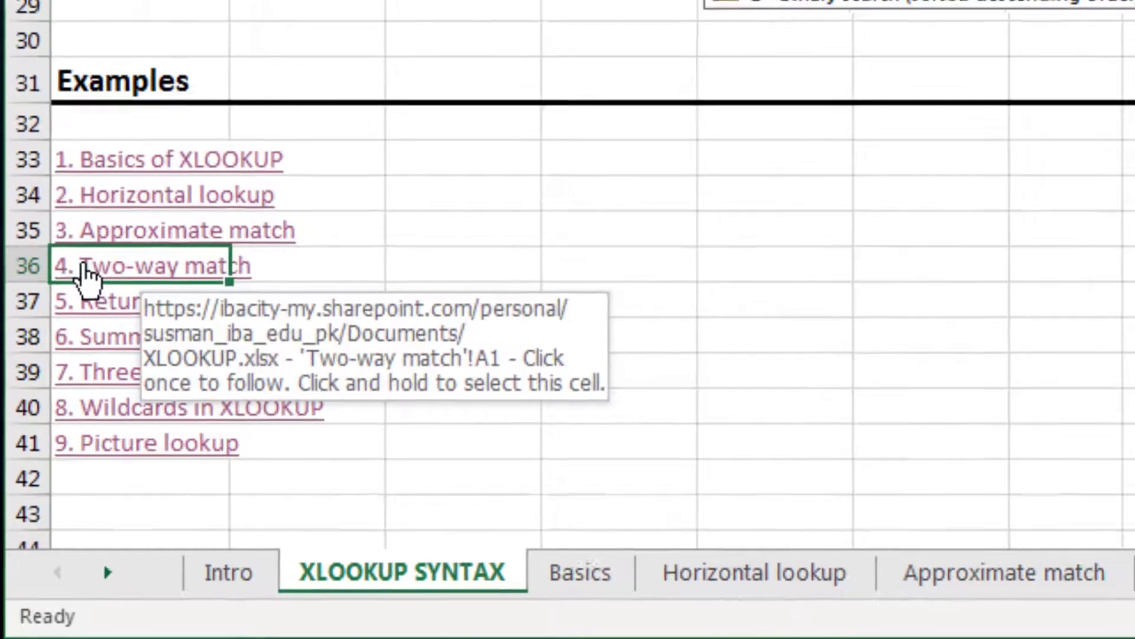
{"action": "left_click", "coordinate": [95, 237]}
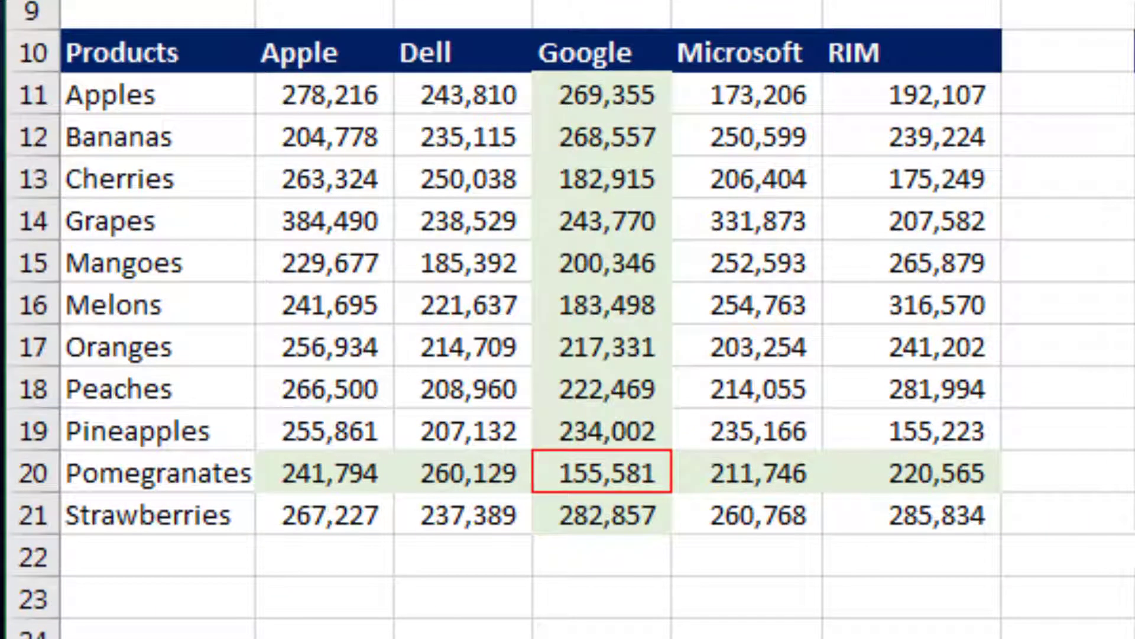
- Choose Oranges as the product in H11 of the two-way lookup table
{"action": "left_click", "coordinate": [1134, 95]}
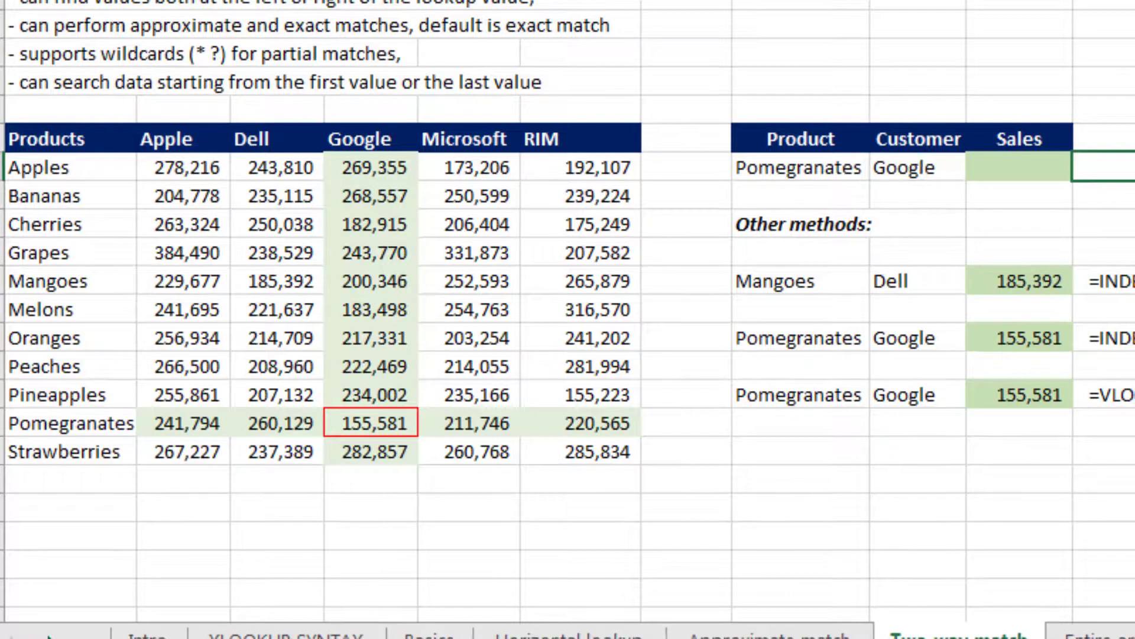
{"action": "key", "text": "Left"}
{"action": "key", "text": "Left"}
{"action": "key", "text": "Left"}
{"action": "key", "text": "alt+Down"}
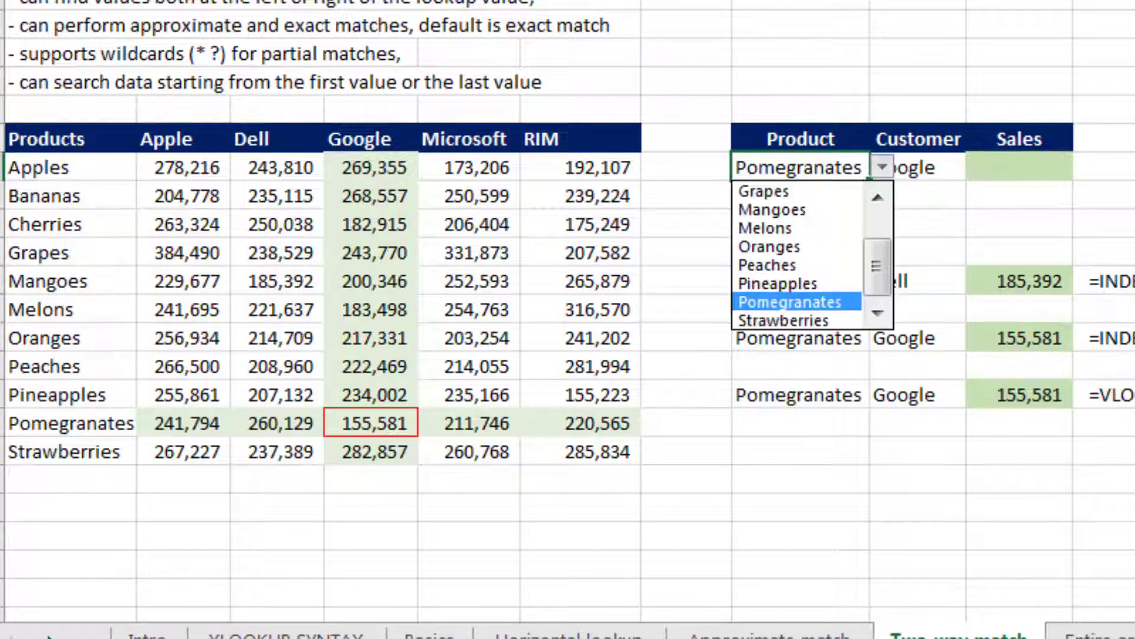
{"action": "key", "text": "Up"}
{"action": "key", "text": "Up"}
{"action": "key", "text": "Up"}
{"action": "key", "text": "Return"}
- Choose Dell as the customer in I11 of the two-way lookup table
{"action": "key", "text": "Right"}
{"action": "key", "text": "alt+Down"}
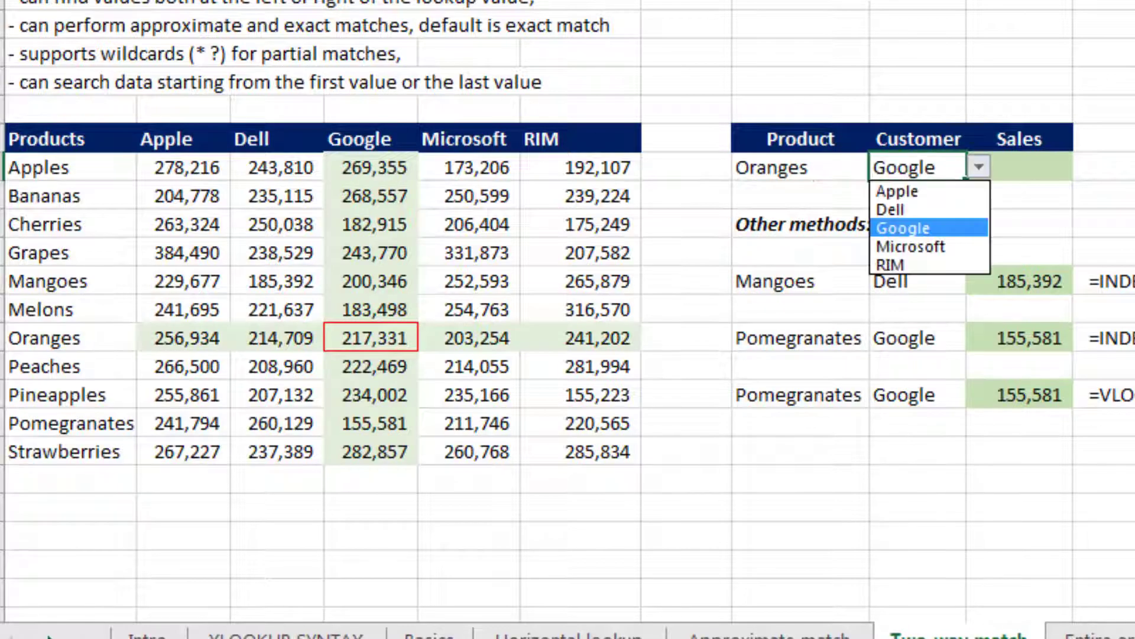
{"action": "key", "text": "Up"}
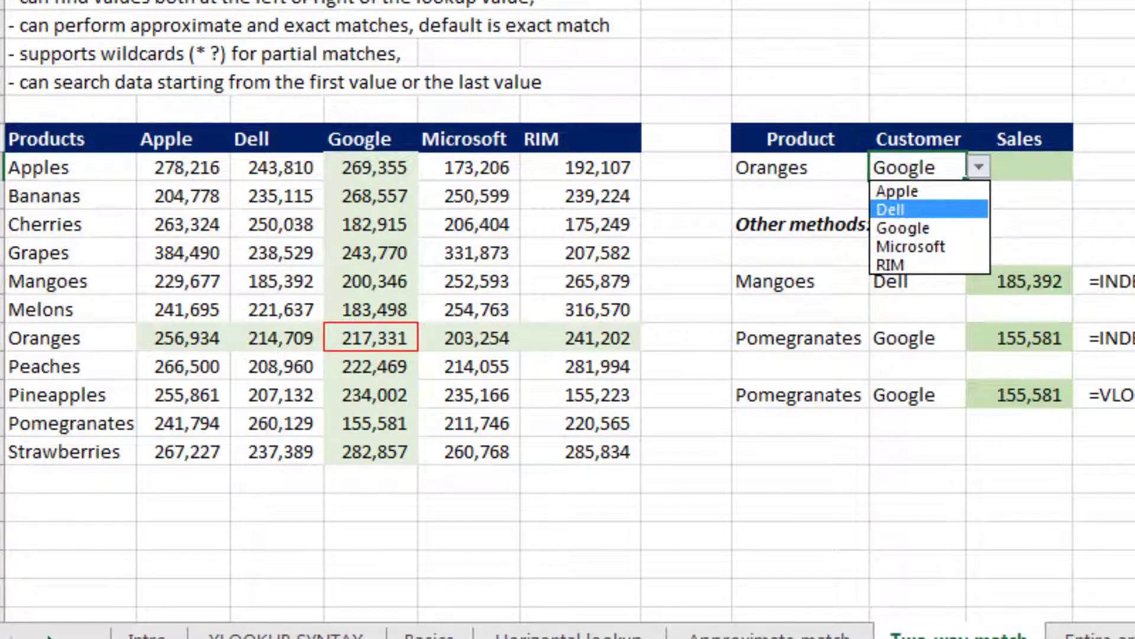
{"action": "key", "text": "Return"}
- Examine the sales cell where the Oranges row and the Dell column intersect
{"action": "key", "text": "Down"}
{"action": "key", "text": "Down"}
{"action": "key", "text": "Down"}
{"action": "key", "text": "Down"}
{"action": "key", "text": "Down"}
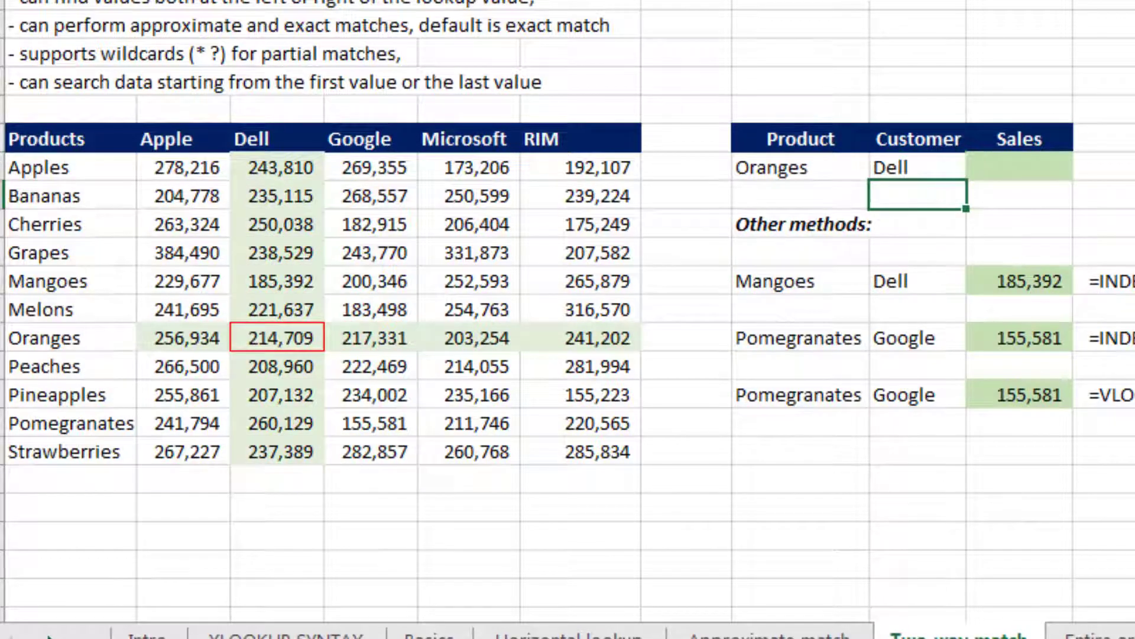
{"action": "key", "text": "Left"}
{"action": "key", "text": "Left"}
{"action": "key", "text": "Left"}
{"action": "key", "text": "Left"}
{"action": "key", "text": "Left"}
{"action": "key", "text": "Left"}
{"action": "key", "text": "Down"}
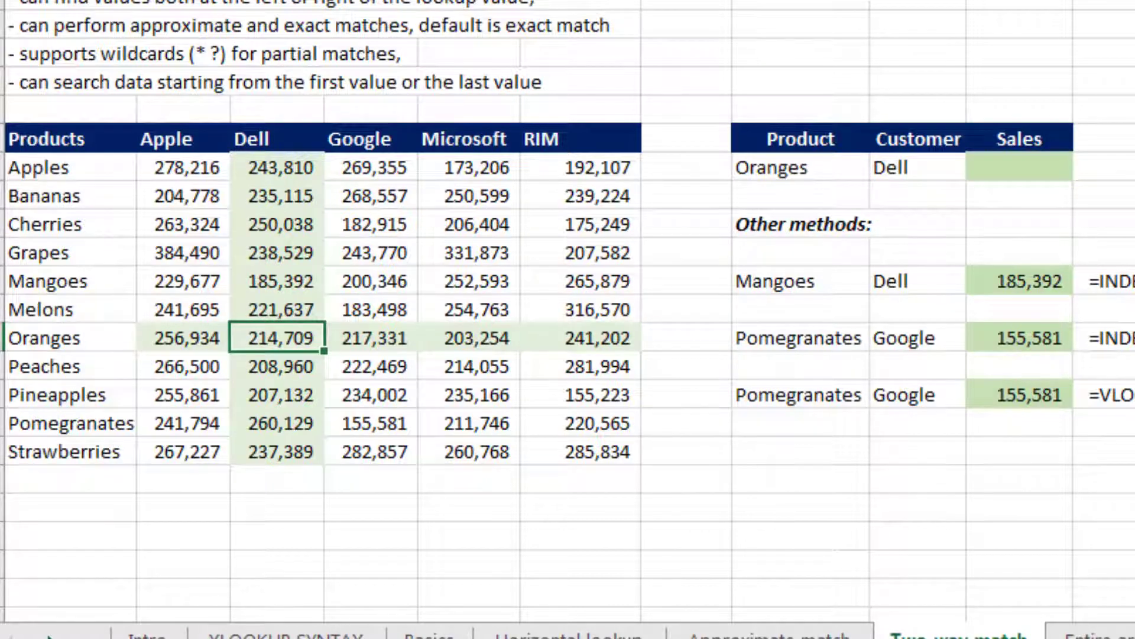
- Begin an XLOOKUP formula in the Sales cell J11 with the product in H11 as its lookup value
{"action": "key", "text": "Up"}
{"action": "key", "text": "Up"}
{"action": "key", "text": "Up"}
{"action": "key", "text": "Up"}
{"action": "key", "text": "Up"}
{"action": "key", "text": "Up"}
{"action": "key", "text": "Right"}
{"action": "key", "text": "Right"}
{"action": "key", "text": "Right"}
{"action": "key", "text": "Right"}
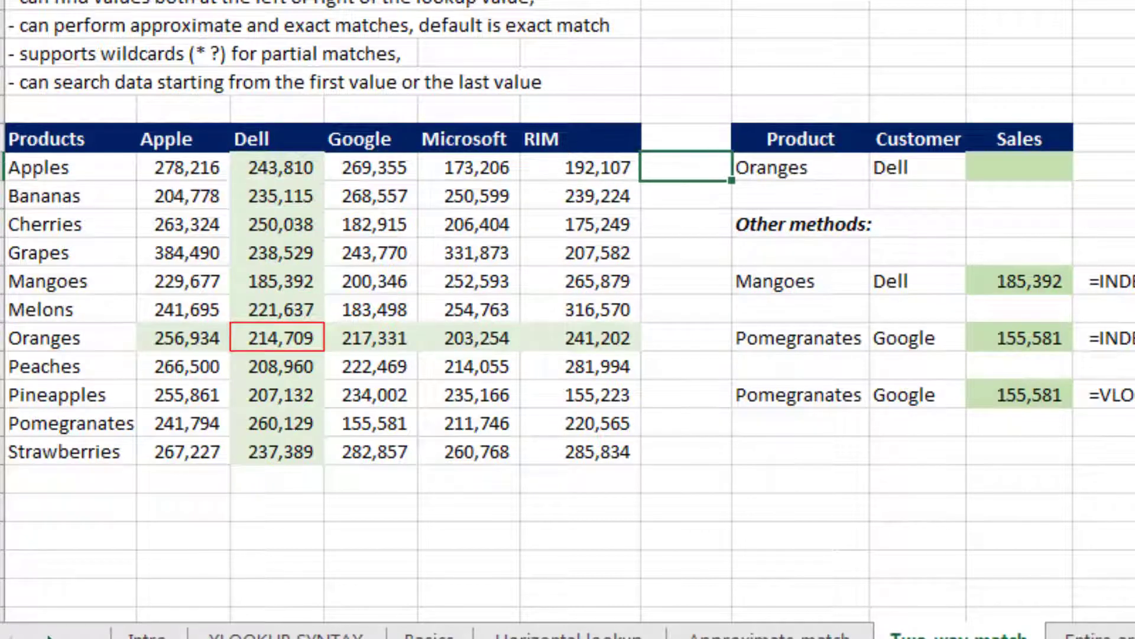
{"action": "key", "text": "Right"}
{"action": "key", "text": "Right"}
{"action": "key", "text": "Right"}
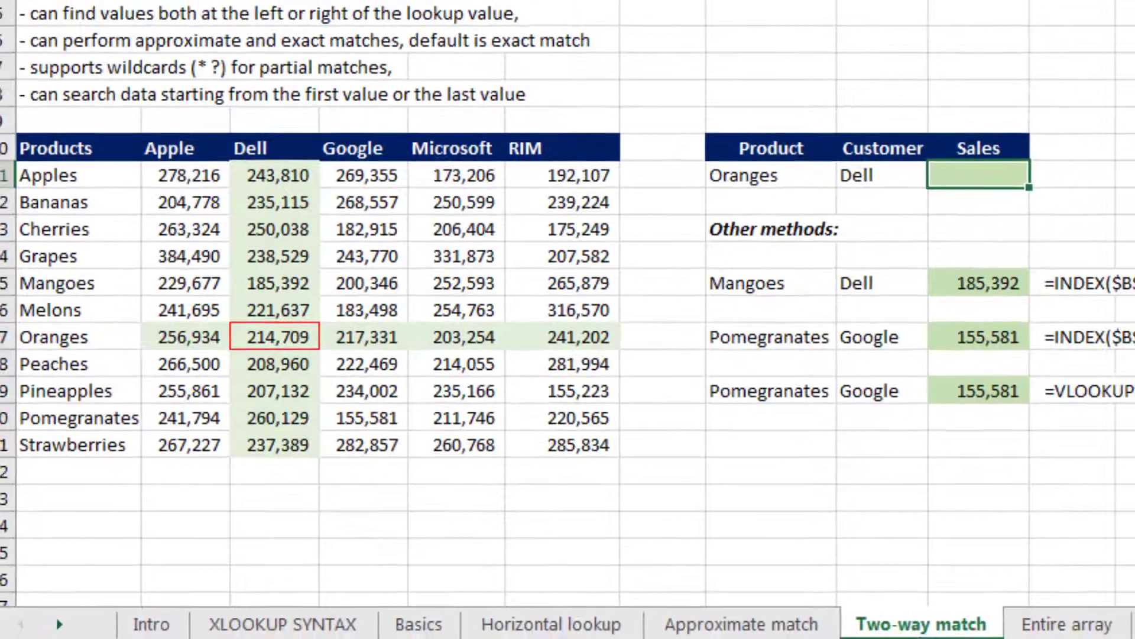
{"action": "type", "text": "="}
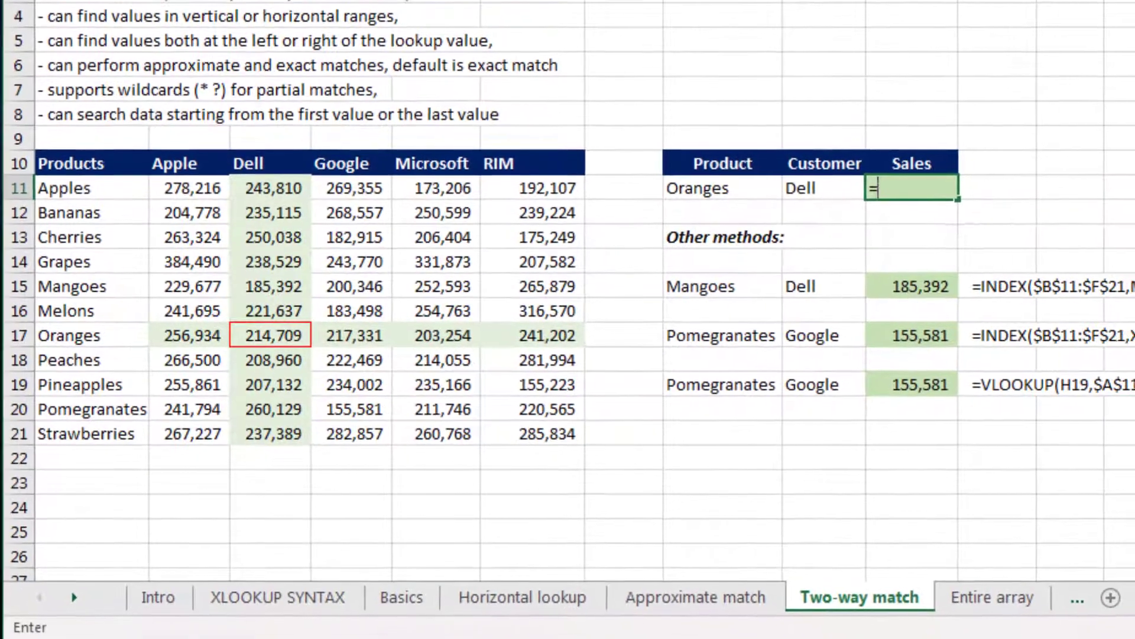
{"action": "type", "text": "xl"}
{"action": "key", "text": "Tab"}
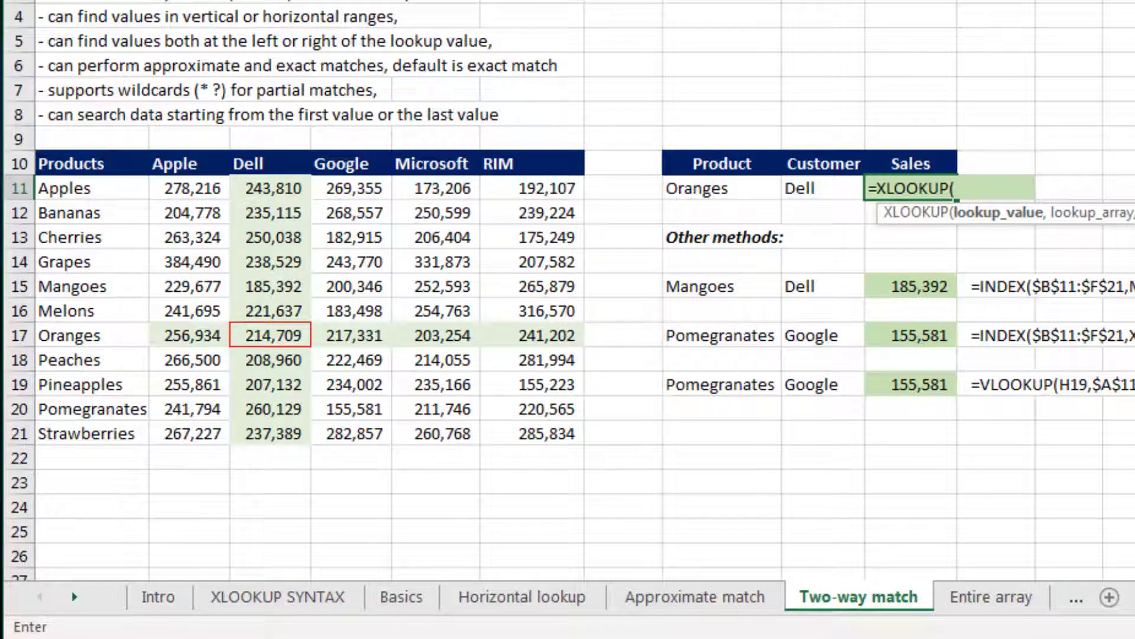
{"action": "key", "text": "Left"}
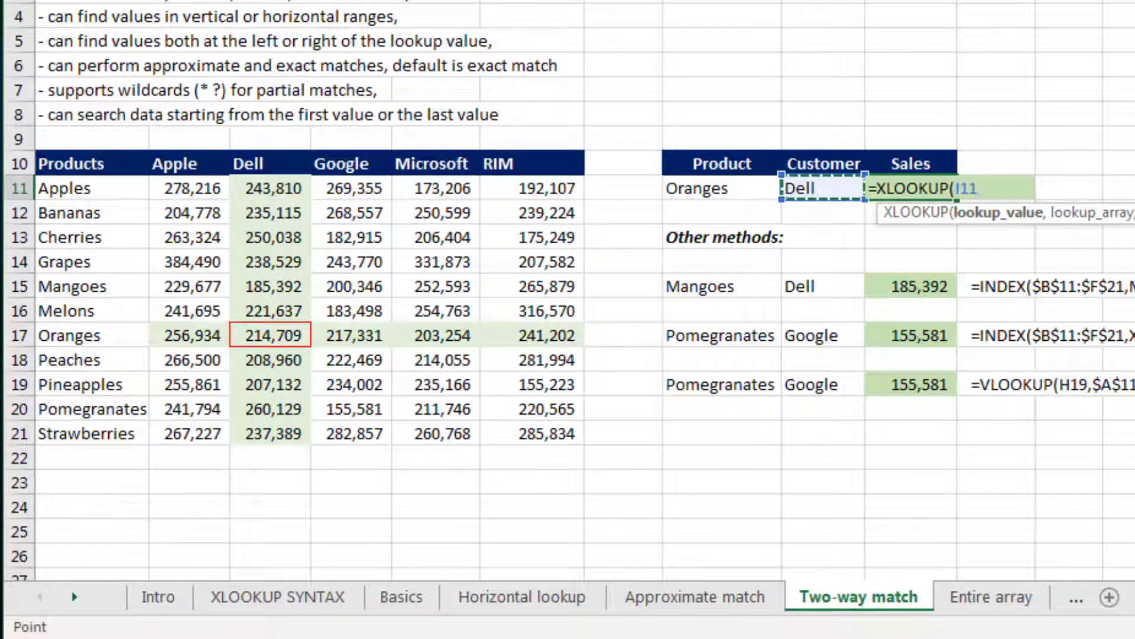
{"action": "key", "text": "Left"}
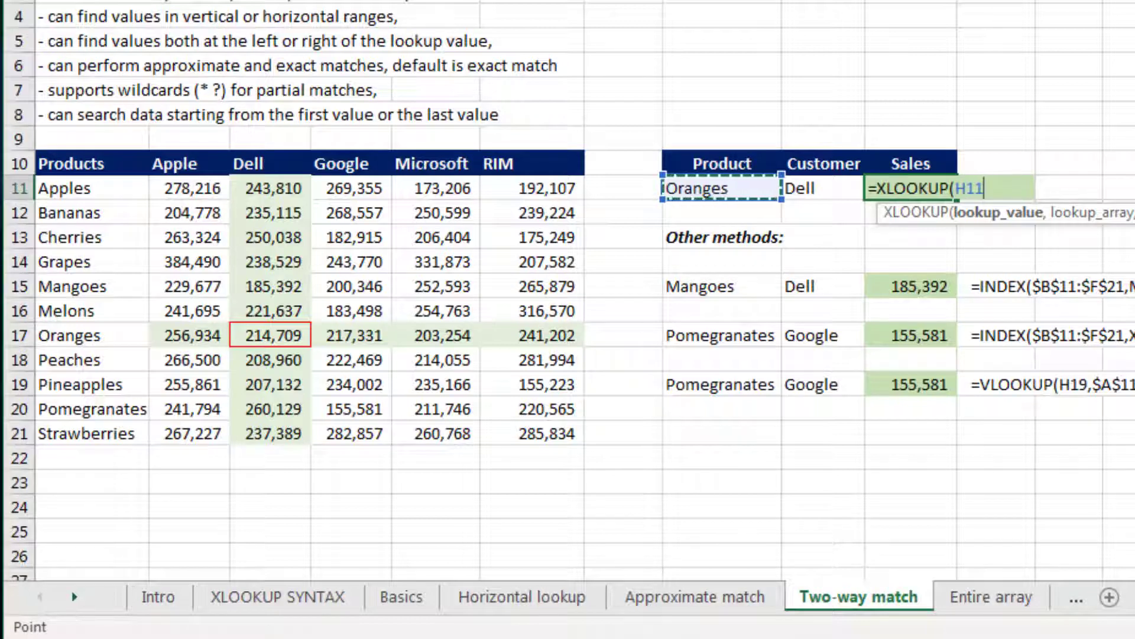
- Set the product names $A$11:$A$21 as the absolute lookup array of the J11 XLOOKUP
{"action": "type", "text": ","}
{"action": "key", "text": "Left"}
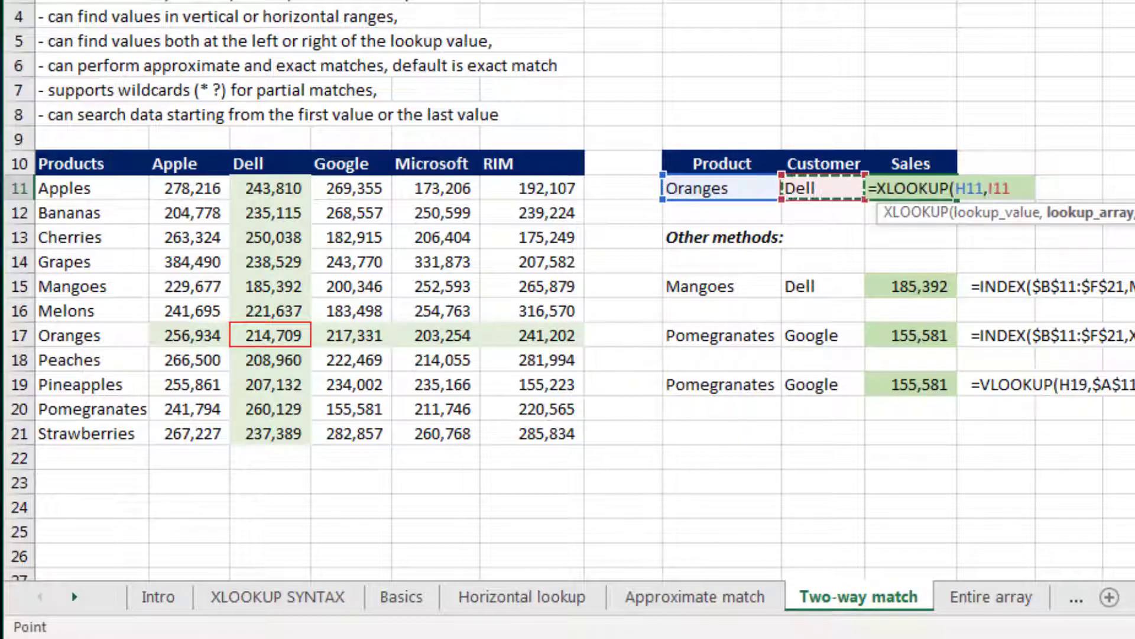
{"action": "key", "text": "Left"}
{"action": "key", "text": "Left"}
{"action": "key", "text": "Left"}
{"action": "key", "text": "Left"}
{"action": "key", "text": "Left"}
{"action": "key", "text": "Left"}
{"action": "key", "text": "Left"}
{"action": "key", "text": "Left"}
{"action": "key", "text": "ctrl+shift+Down"}
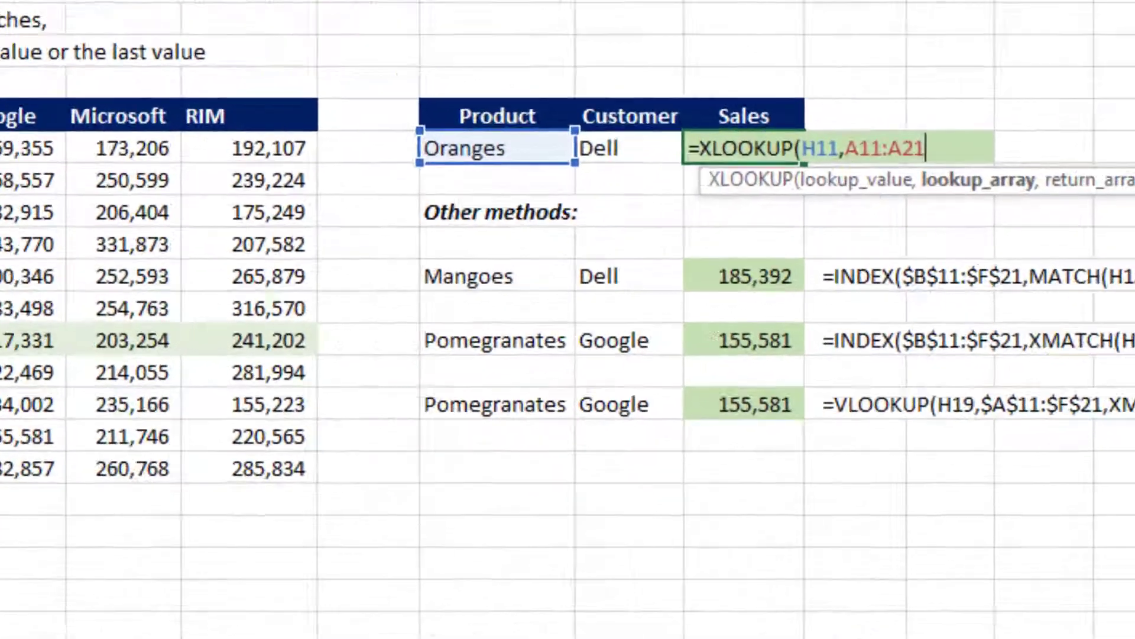
{"action": "key", "text": "F4"}
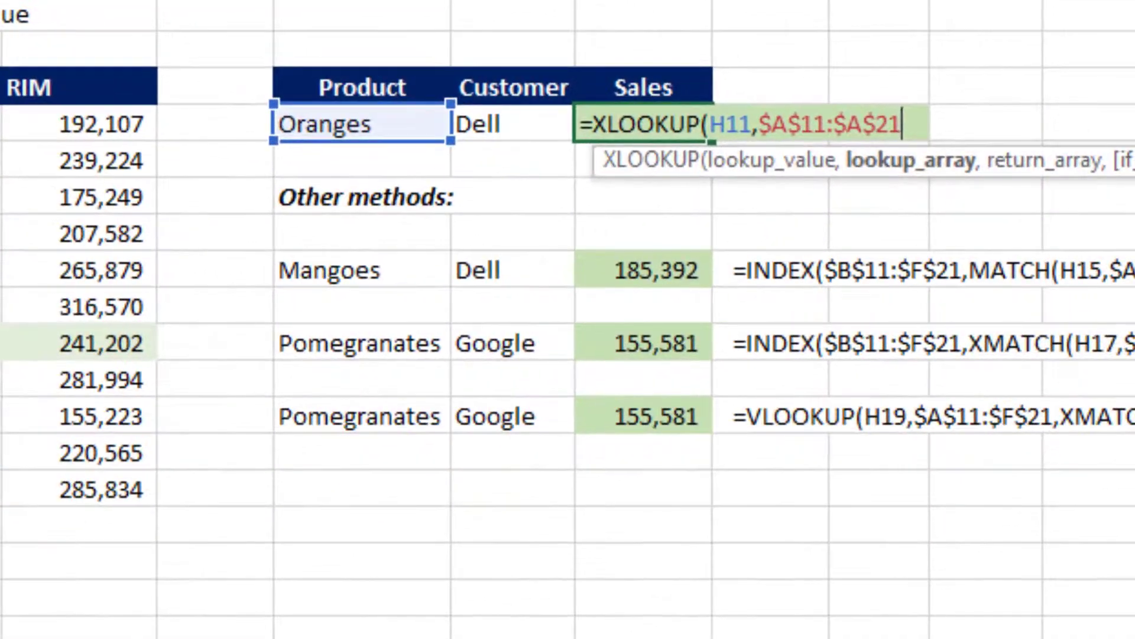
- Nest a second XLOOKUP as the return array in J11, with the customer in I11 as its lookup value
{"action": "type", "text": ","}
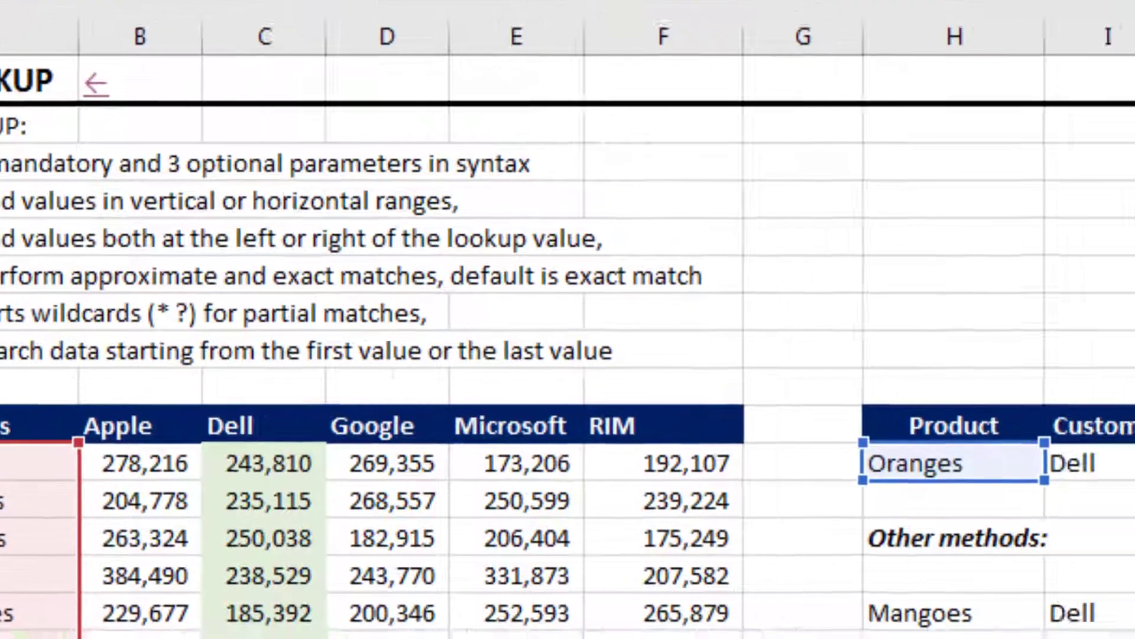
{"action": "type", "text": "xl"}
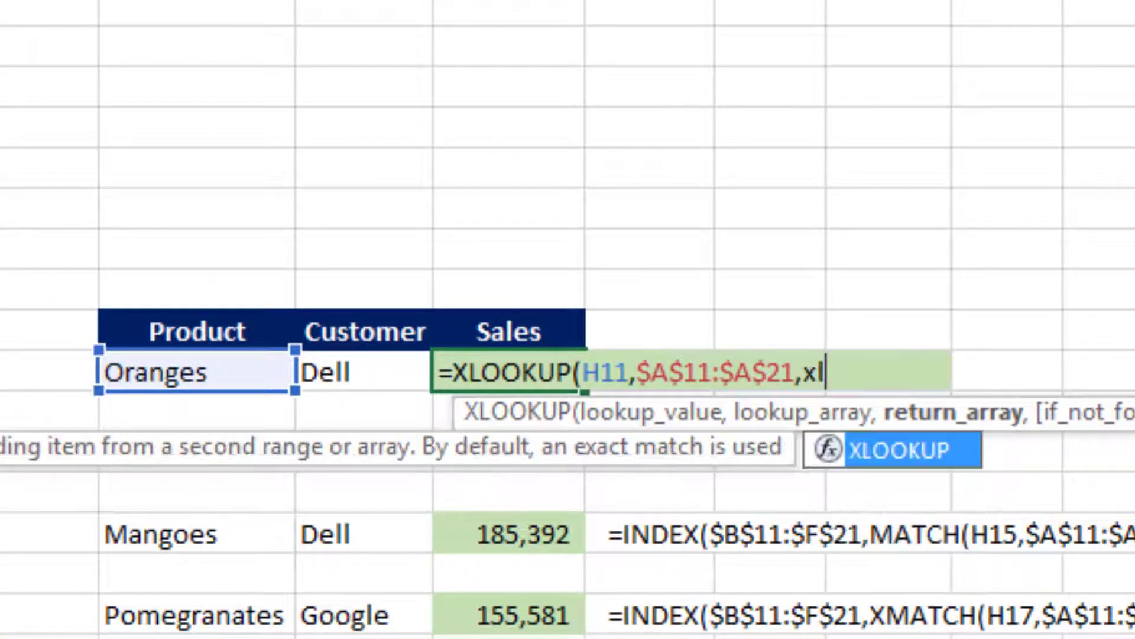
{"action": "key", "text": "Tab"}
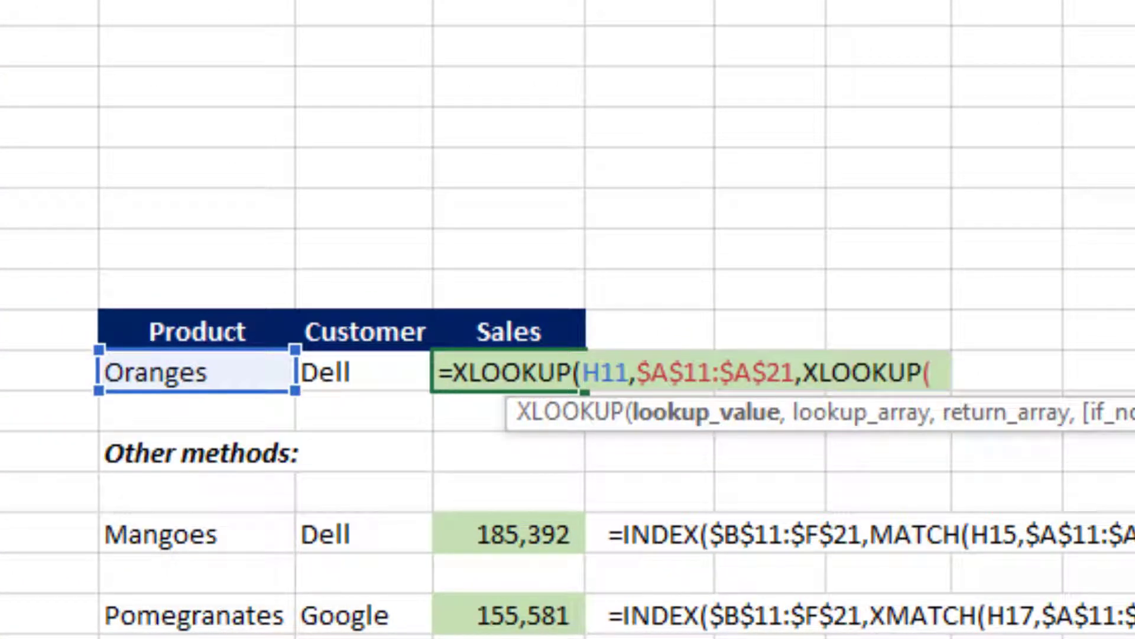
{"action": "key", "text": "Left"}
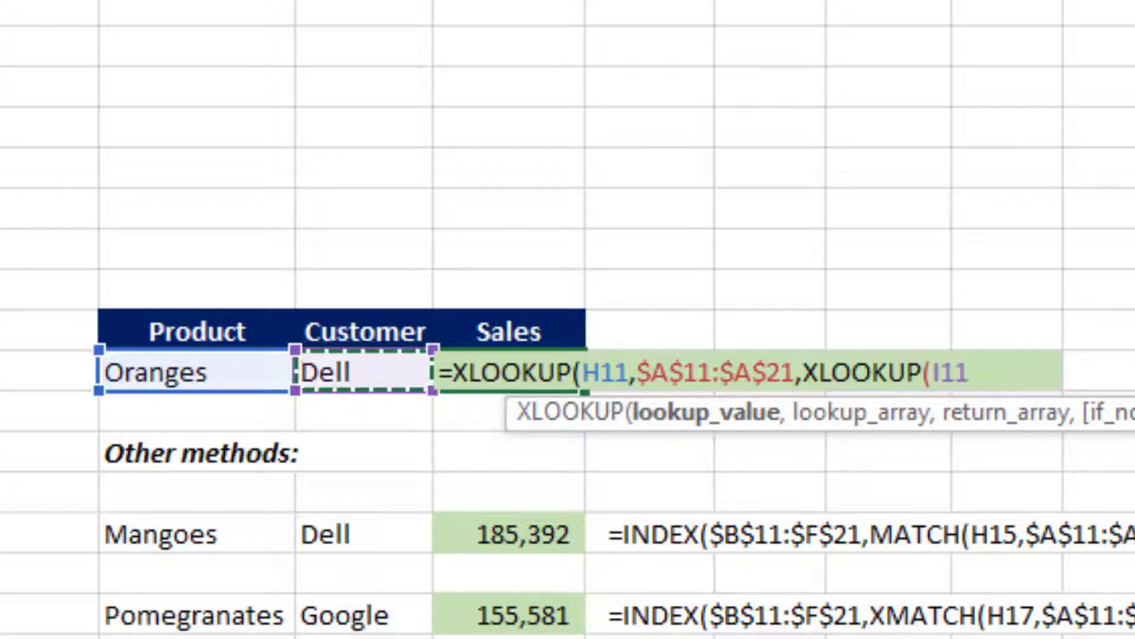
- Set the customer headers $B$10:$F$10 as the nested XLOOKUP's absolute lookup array
{"action": "type", "text": ","}
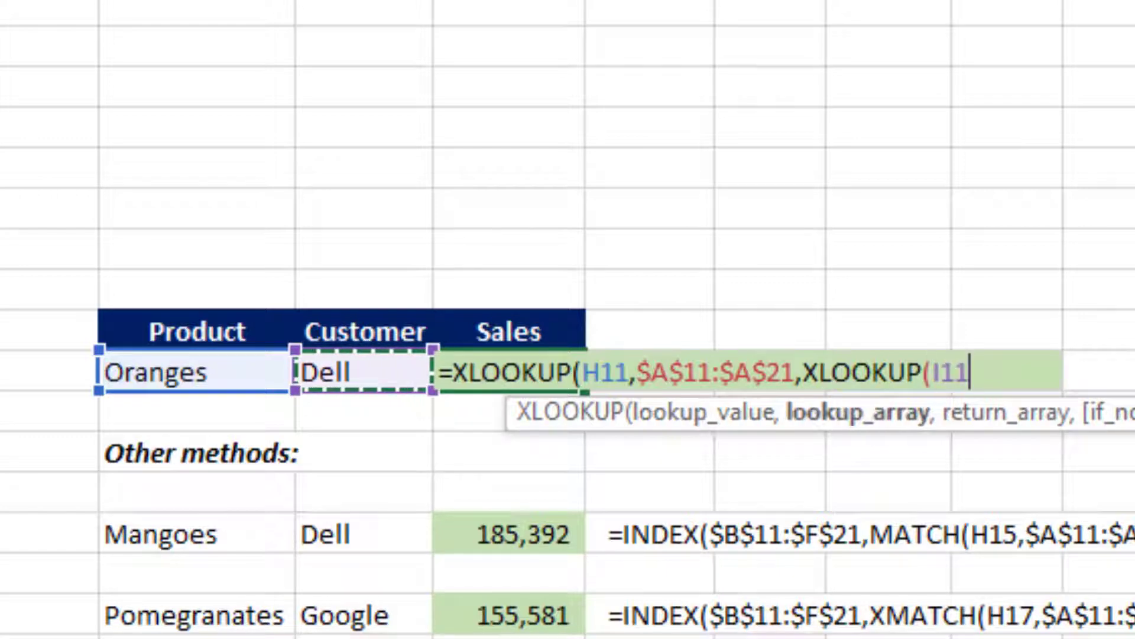
{"action": "key", "text": "Up"}
{"action": "key", "text": "Left"}
{"action": "key", "text": "Left"}
{"action": "key", "text": "Left"}
{"action": "key", "text": "Left"}
{"action": "key", "text": "Left"}
{"action": "key", "text": "Left"}
{"action": "key", "text": "Left"}
{"action": "key", "text": "Left"}
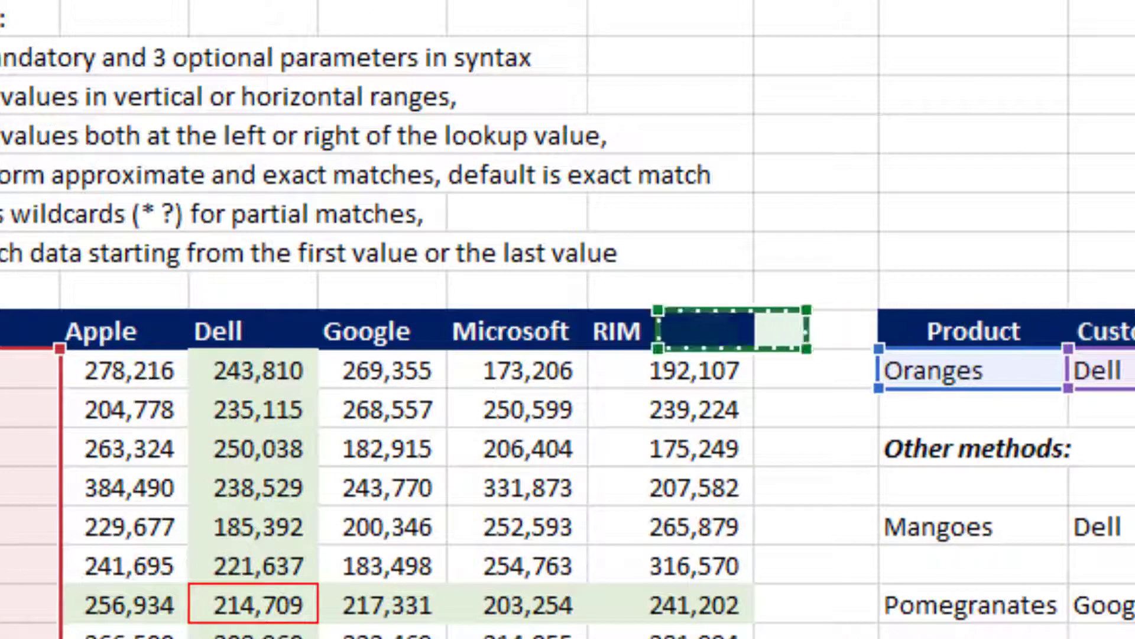
{"action": "key", "text": "shift+Right"}
{"action": "key", "text": "shift+Right"}
{"action": "key", "text": "shift+Right"}
{"action": "key", "text": "shift+Right"}
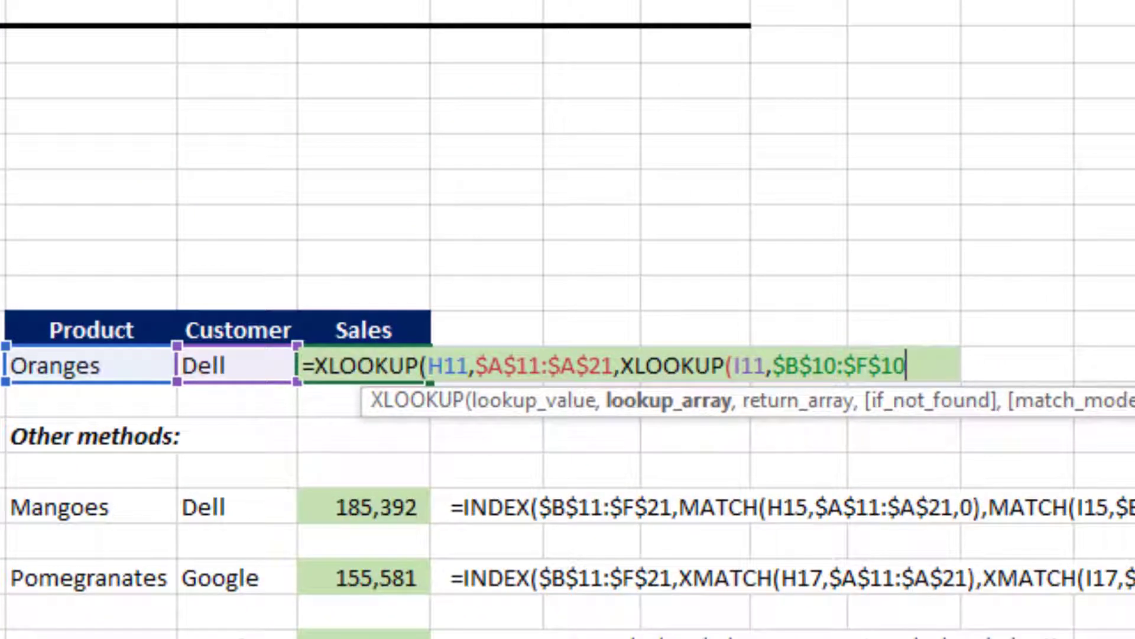
- Set the sales figures $B$11:$F$21 as the nested XLOOKUP's absolute return array and complete the J11 formula
{"action": "type", "text": ","}
{"action": "key", "text": "Down"}
{"action": "key", "text": "Down"}
{"action": "key", "text": "Left"}
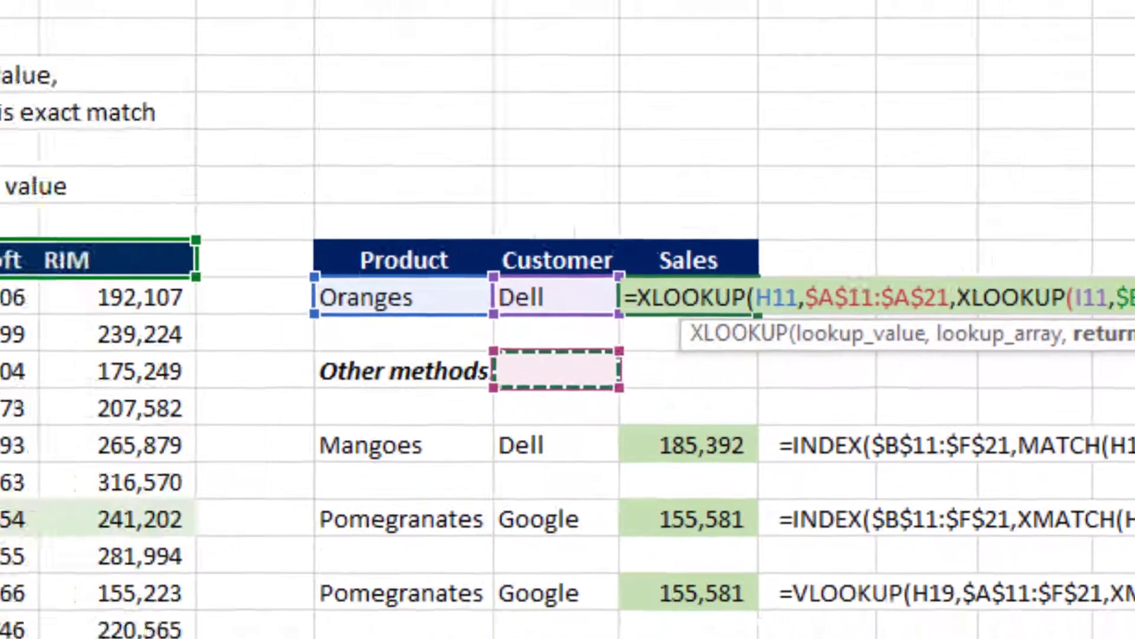
{"action": "key", "text": "Left"}
{"action": "key", "text": "Left"}
{"action": "key", "text": "Left"}
{"action": "key", "text": "Left"}
{"action": "key", "text": "Left"}
{"action": "key", "text": "Left"}
{"action": "key", "text": "Up"}
{"action": "key", "text": "Left"}
{"action": "key", "text": "Up"}
{"action": "key", "text": "ctrl+shift+Right"}
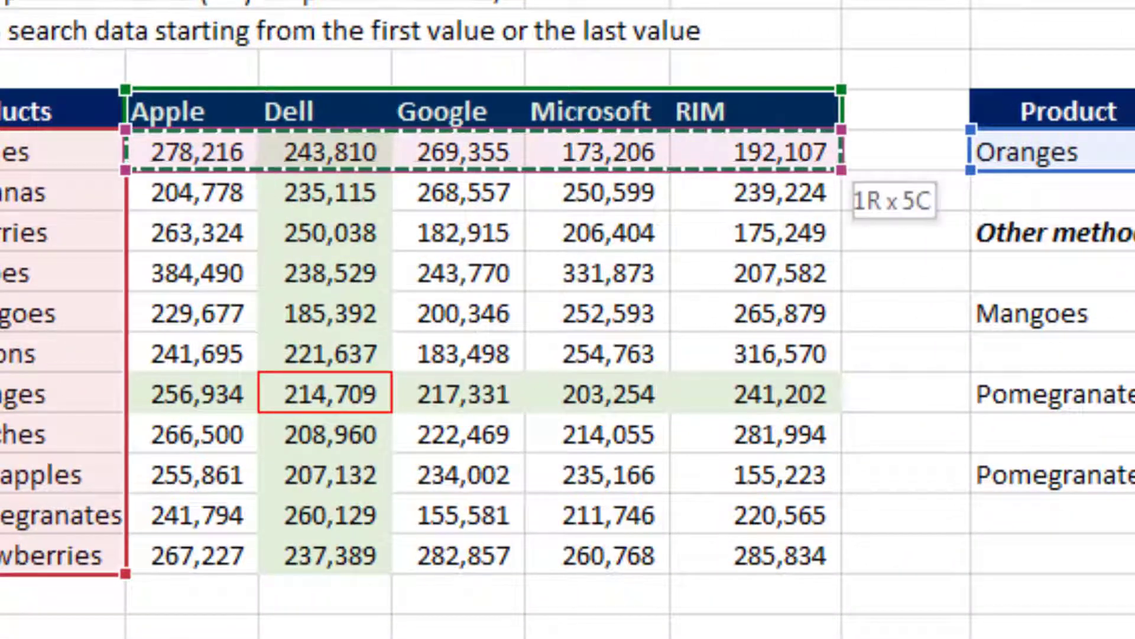
{"action": "key", "text": "ctrl+shift+Down"}
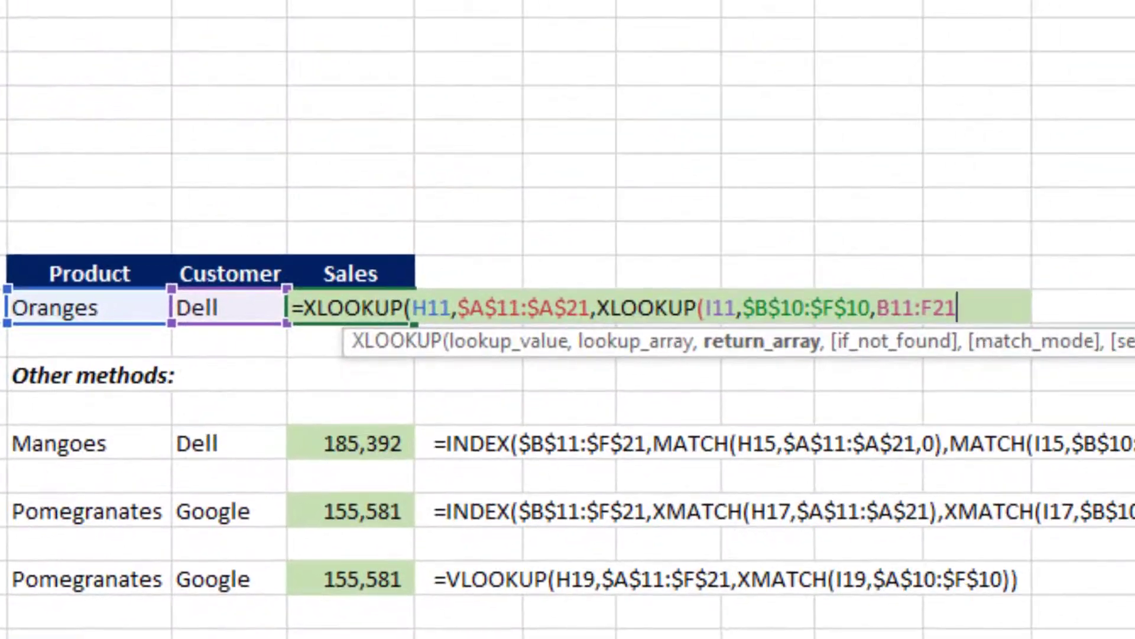
{"action": "key", "text": "F4"}
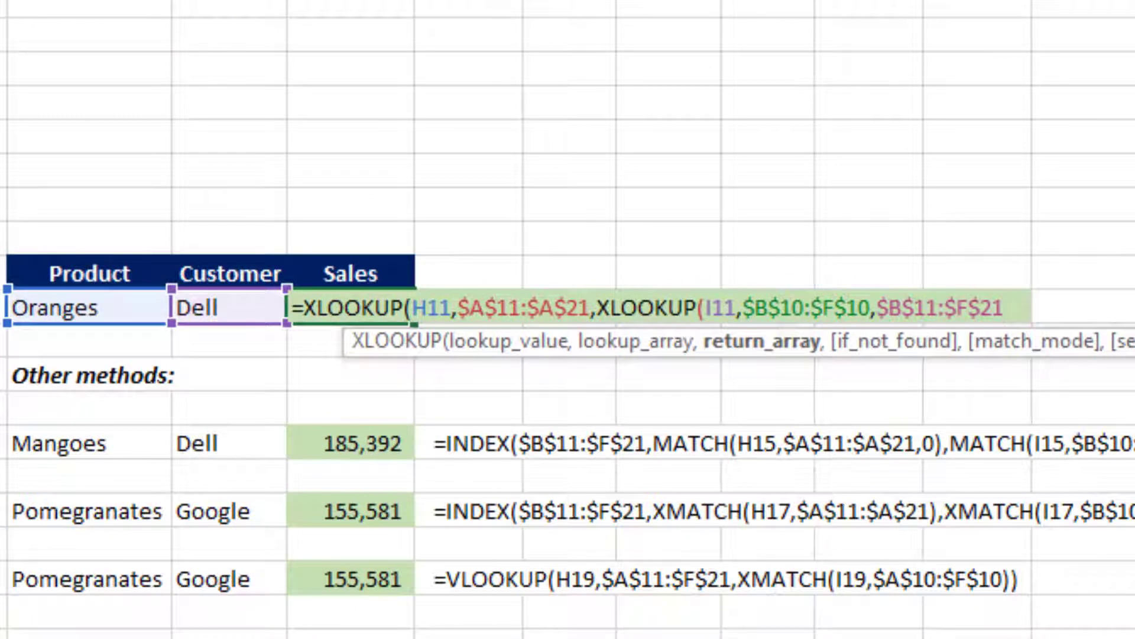
{"action": "type", "text": ")"}
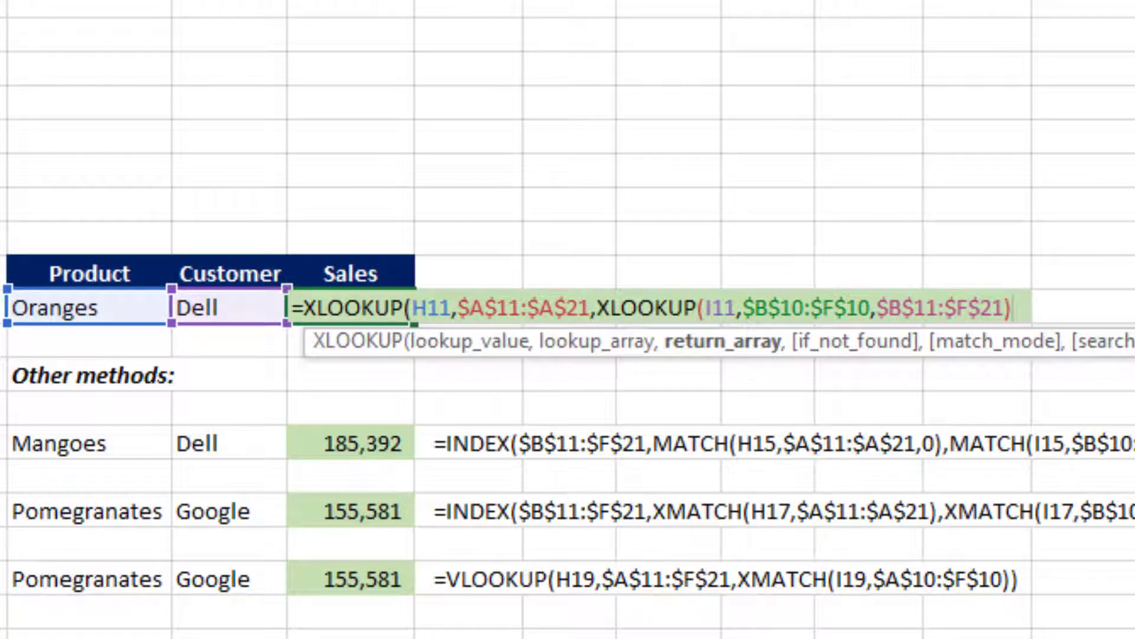
{"action": "type", "text": ")"}
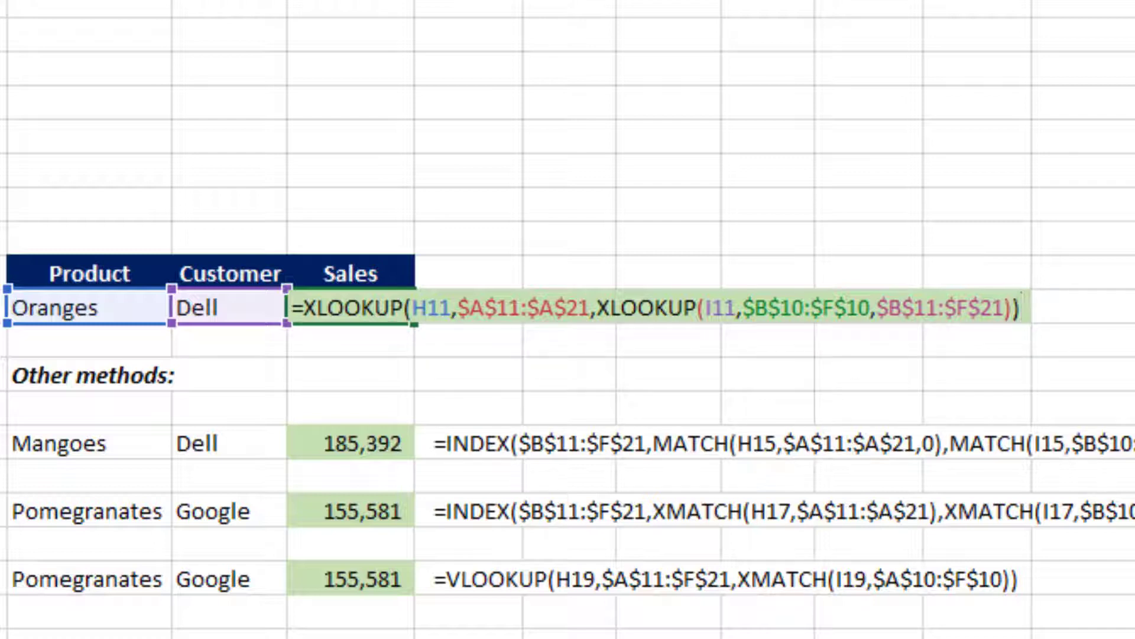
{"action": "key", "text": "Return"}
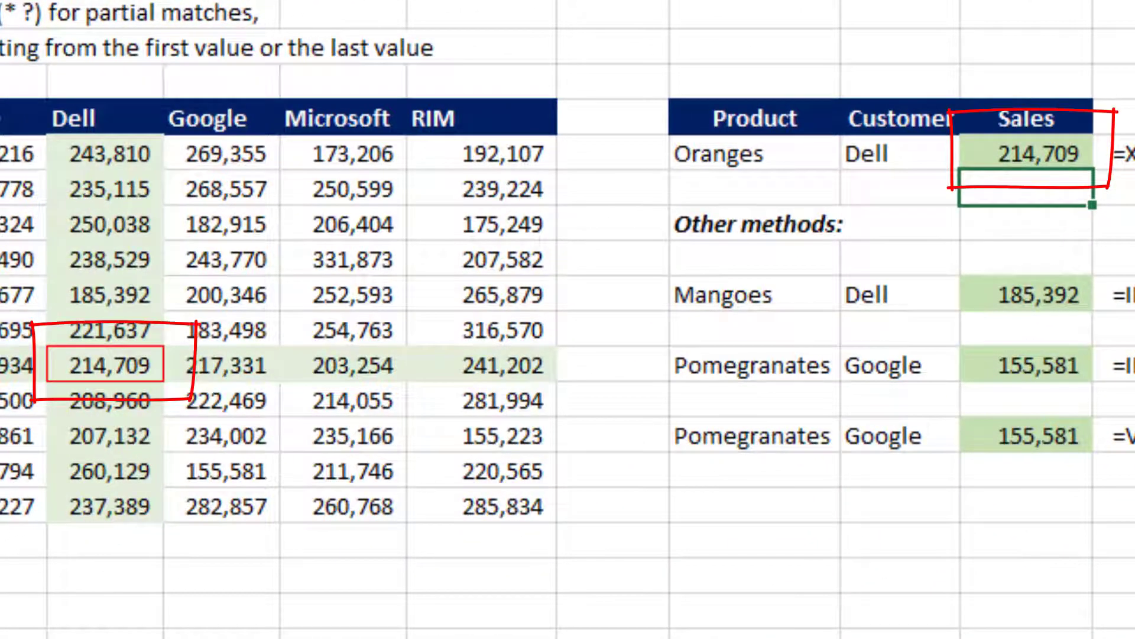
- Evaluate only the nested XLOOKUP portion of the J11 formula in place to inspect the array it returns
{"action": "left_click", "coordinate": [1026, 154]}
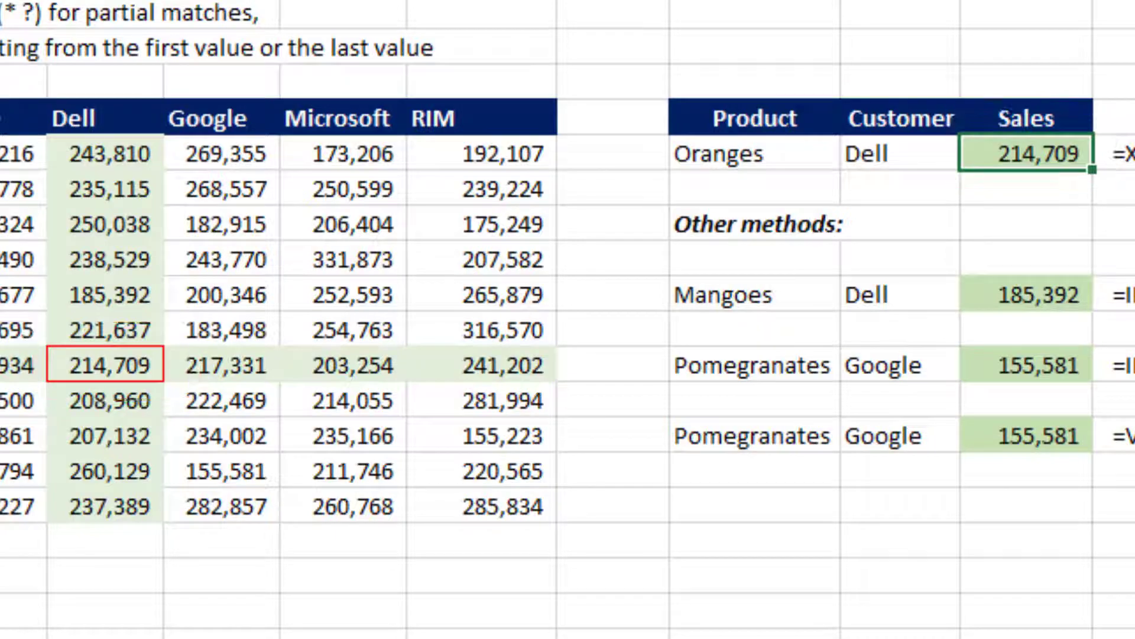
{"action": "key", "text": "F2"}
{"action": "key", "text": "Left"}
{"action": "key", "text": "Left"}
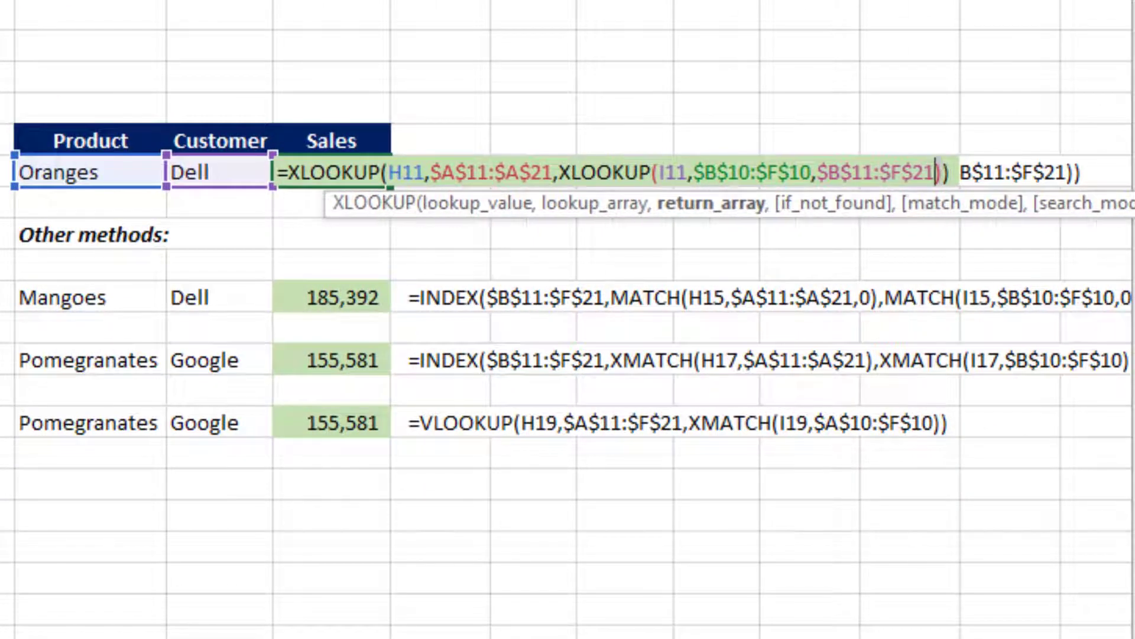
{"action": "key", "text": "shift+Left"}
{"action": "key", "text": "shift+Left"}
{"action": "key", "text": "shift+Left"}
{"action": "key", "text": "shift+Left"}
{"action": "key", "text": "shift+Left"}
{"action": "key", "text": "shift+Left"}
{"action": "key", "text": "shift+Left"}
{"action": "key", "text": "shift+Left"}
{"action": "key", "text": "shift+Left"}
{"action": "key", "text": "shift+Left"}
{"action": "key", "text": "shift+Left"}
{"action": "key", "text": "shift+Left"}
{"action": "key", "text": "shift+Left"}
{"action": "key", "text": "shift+Left"}
{"action": "key", "text": "shift+Left"}
{"action": "key", "text": "shift+Left"}
{"action": "key", "text": "shift+Left"}
{"action": "key", "text": "shift+Left"}
{"action": "key", "text": "shift+Left"}
{"action": "key", "text": "shift+Left"}
{"action": "key", "text": "shift+Left"}
{"action": "key", "text": "shift+Left"}
{"action": "key", "text": "shift+Left"}
{"action": "key", "text": "shift+Left"}
{"action": "key", "text": "shift+Left"}
{"action": "key", "text": "shift+Left"}
{"action": "key", "text": "shift+Left"}
{"action": "key", "text": "shift+Left"}
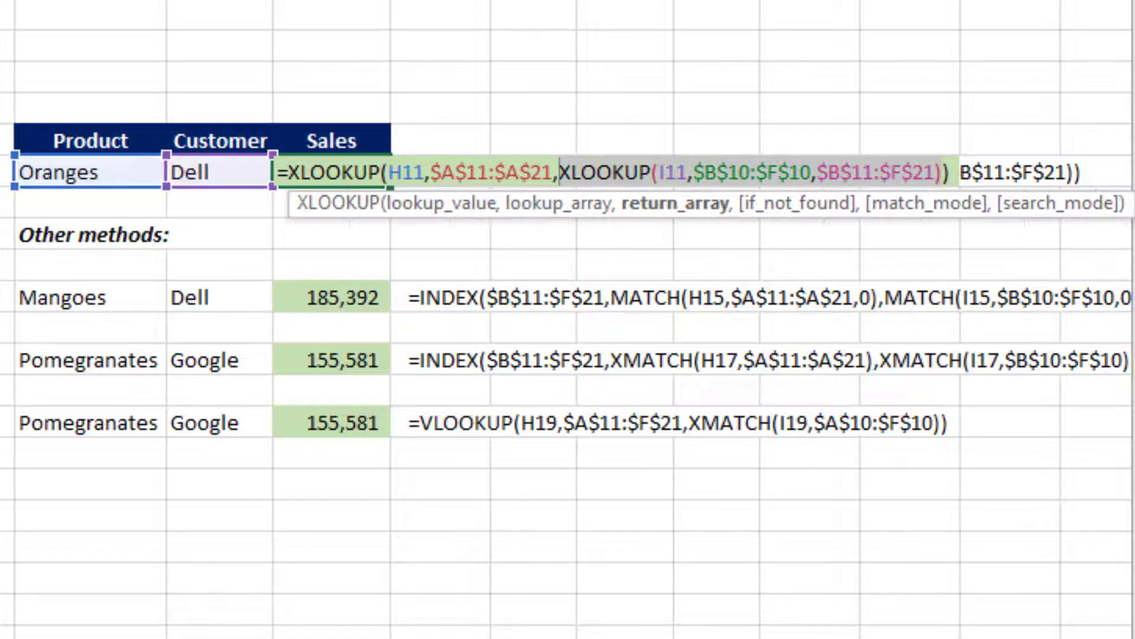
{"action": "key", "text": "F9"}
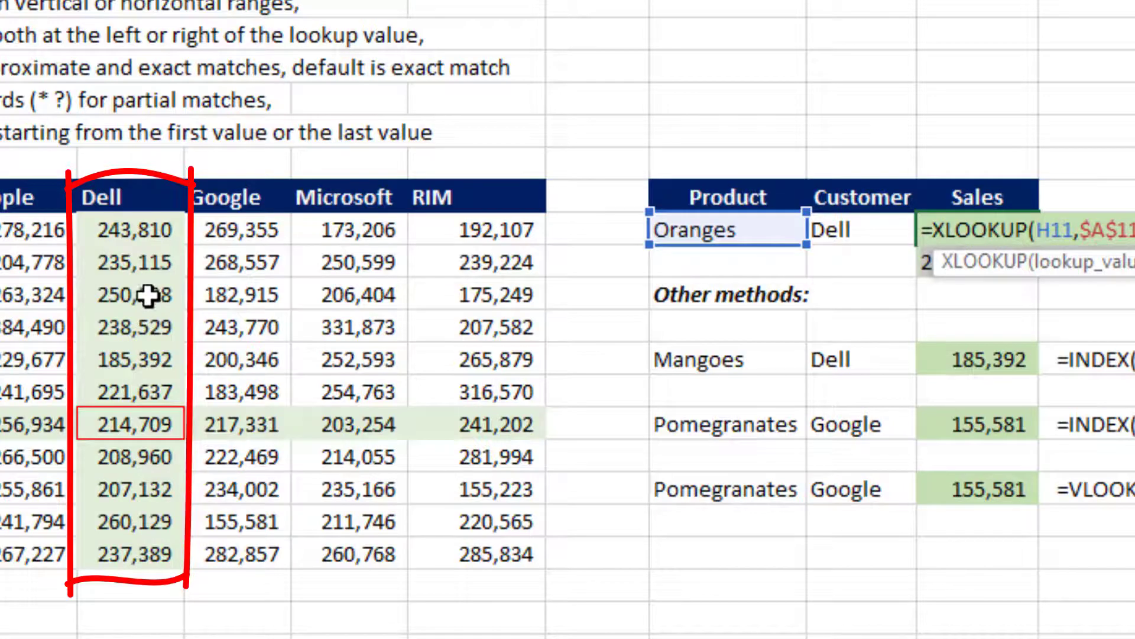
- Undo the in-place evaluation in J11 and re-enter the nested XLOOKUP formula
{"action": "key", "text": "ctrl+z"}
{"action": "key", "text": "Right"}
{"action": "key", "text": "Right"}
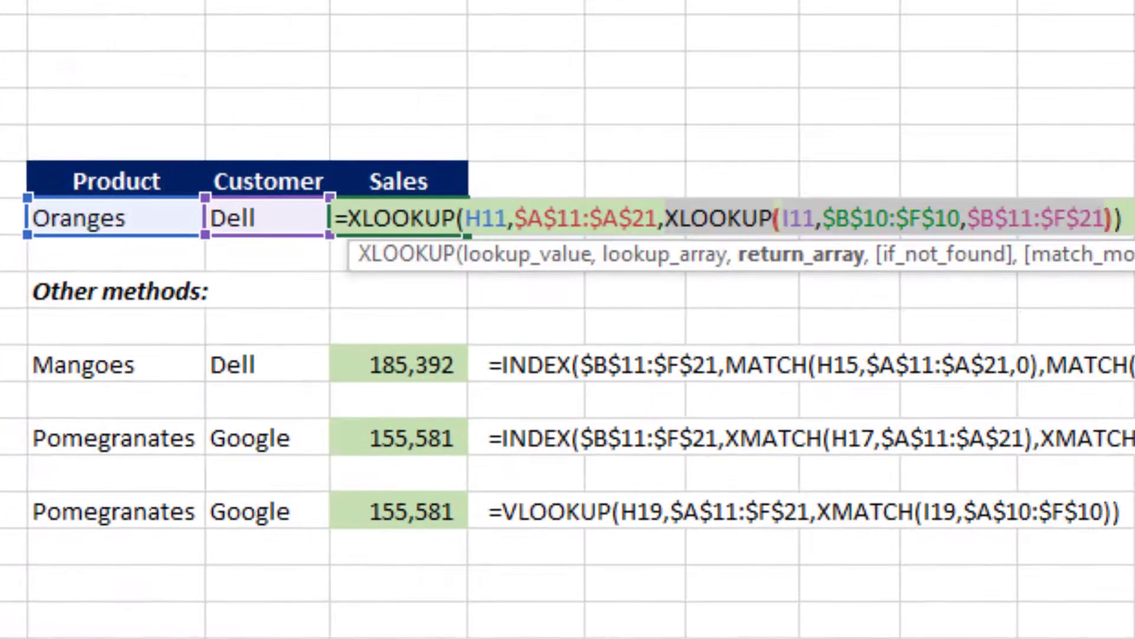
{"action": "key", "text": "Left"}
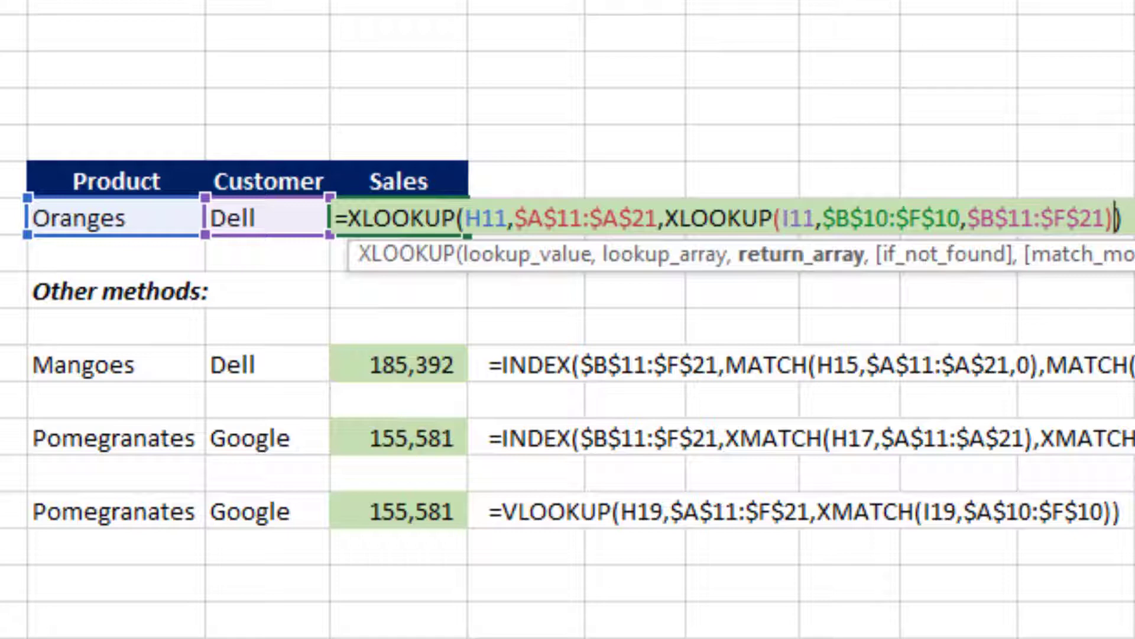
{"action": "key", "text": "Return"}
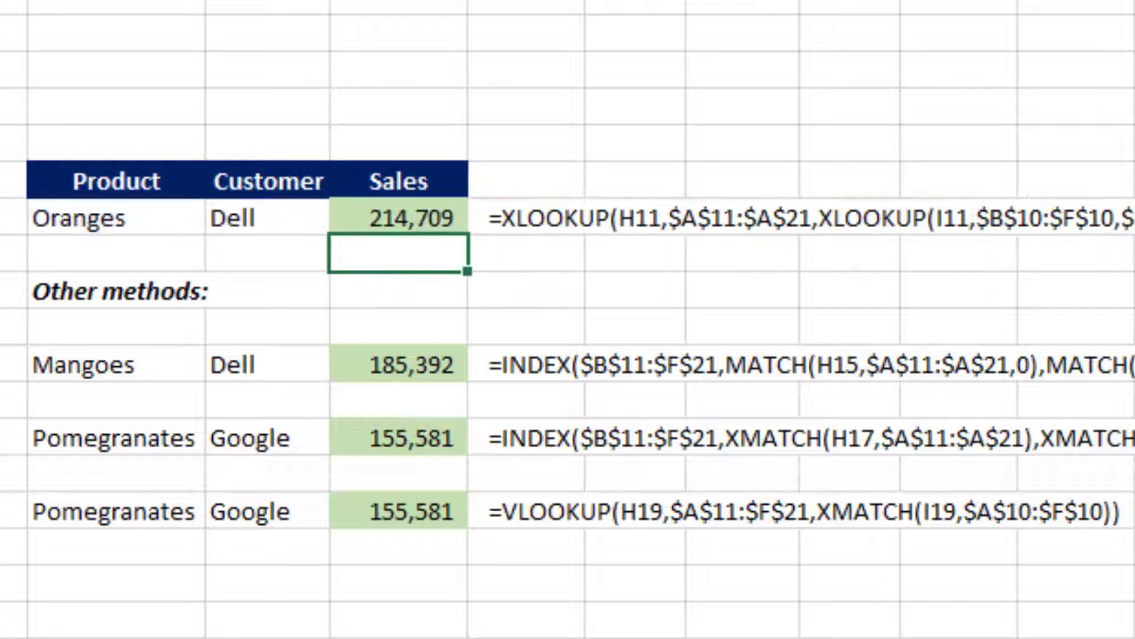
- Clear the Sales cell J15 for Mangoes and Dell and begin an INDEX formula in it
{"action": "key", "text": "Down"}
{"action": "key", "text": "Down"}
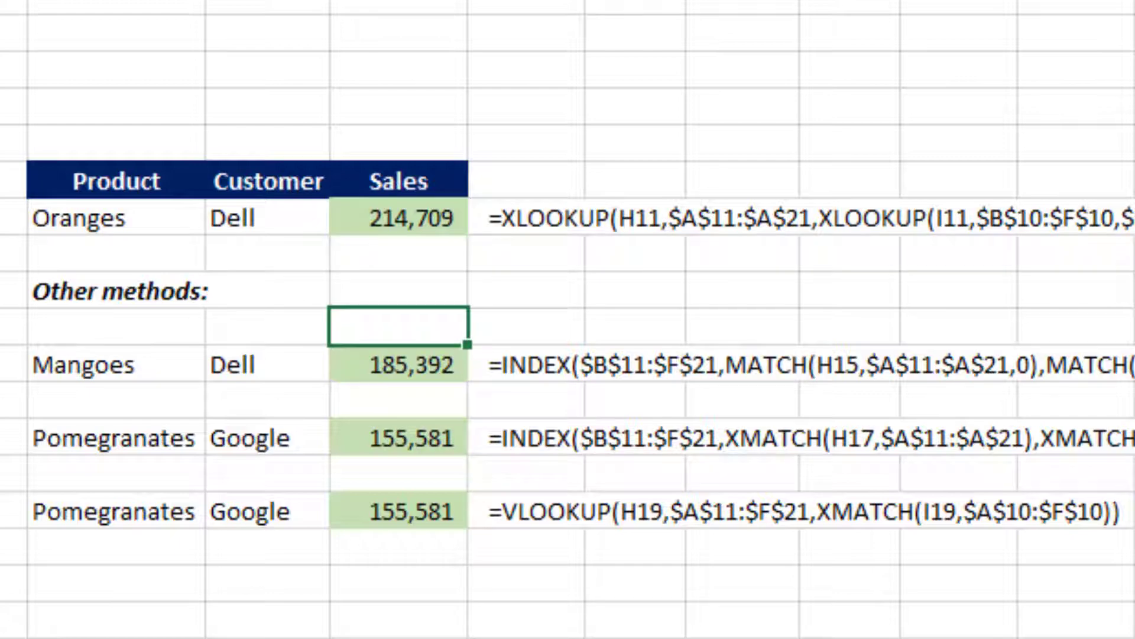
{"action": "key", "text": "Down"}
{"action": "key", "text": "Delete"}
{"action": "type", "text": "=inde"}
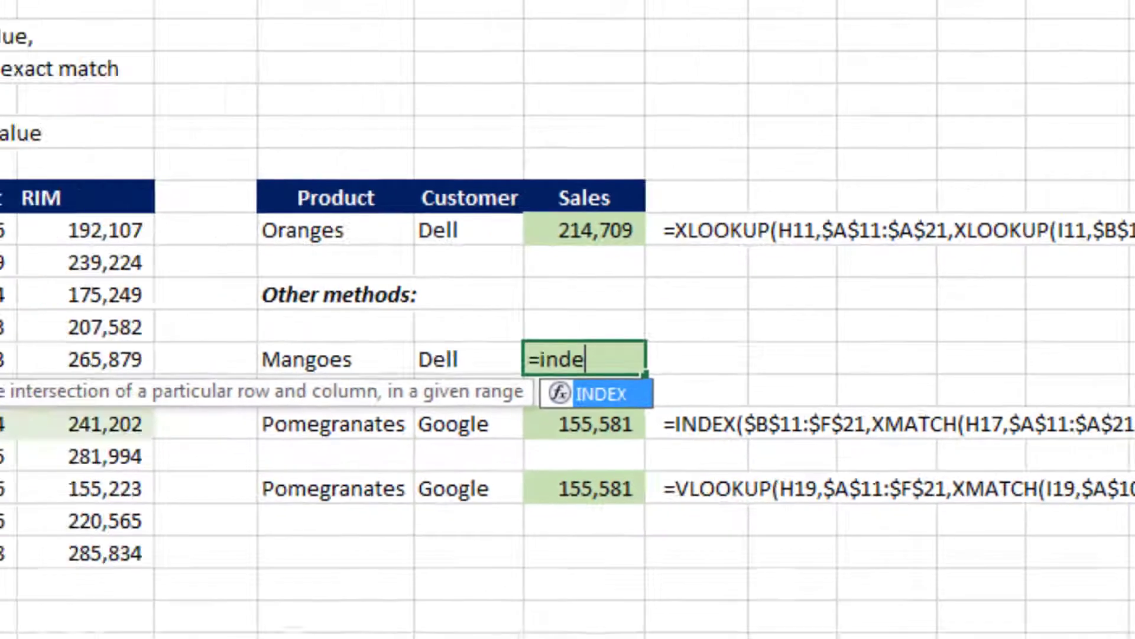
{"action": "key", "text": "Tab"}
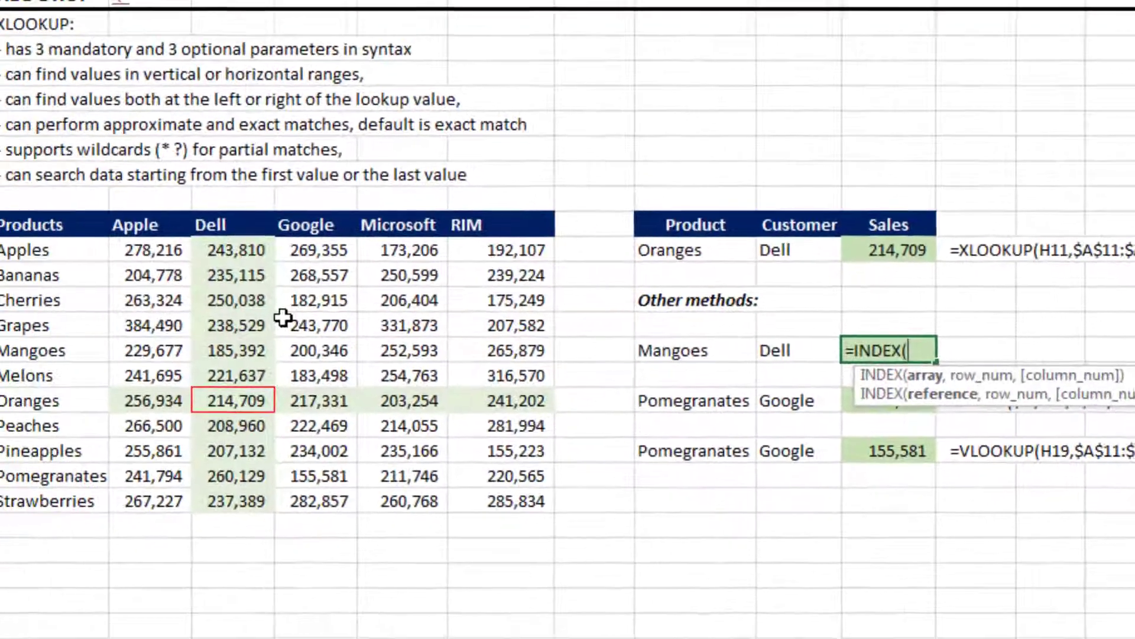
- Set the sales figures $B$11:$F$21 as the absolute array of the J15 INDEX formula
{"action": "key", "text": "Left"}
{"action": "key", "text": "Left"}
{"action": "key", "text": "Left"}
{"action": "key", "text": "Left"}
{"action": "key", "text": "Left"}
{"action": "key", "text": "Left"}
{"action": "key", "text": "Left"}
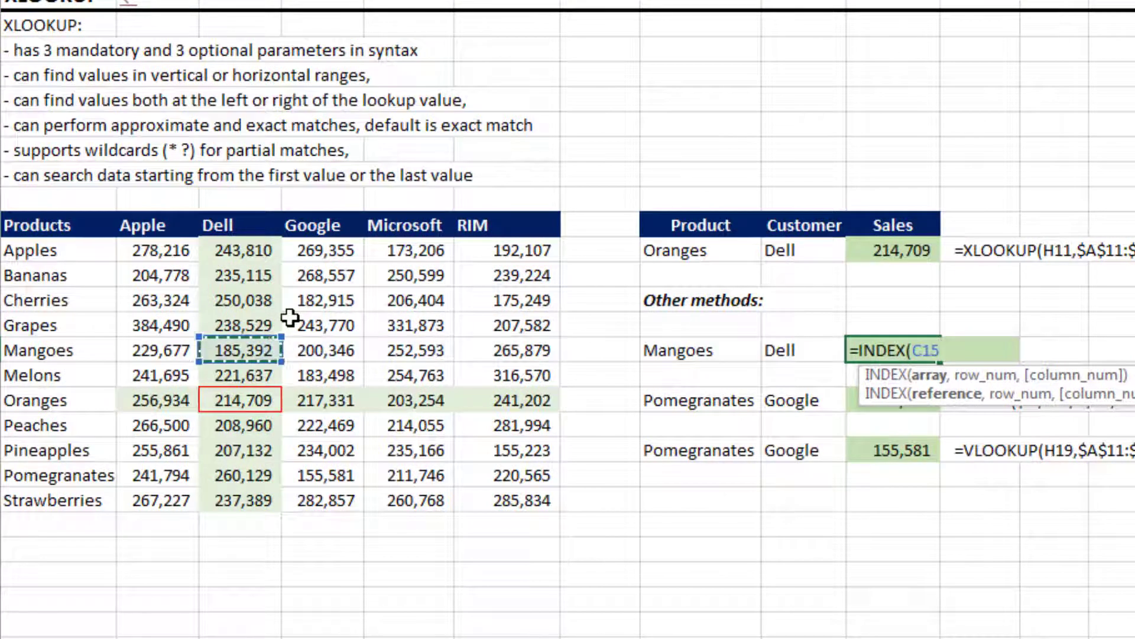
{"action": "key", "text": "Up"}
{"action": "key", "text": "Left"}
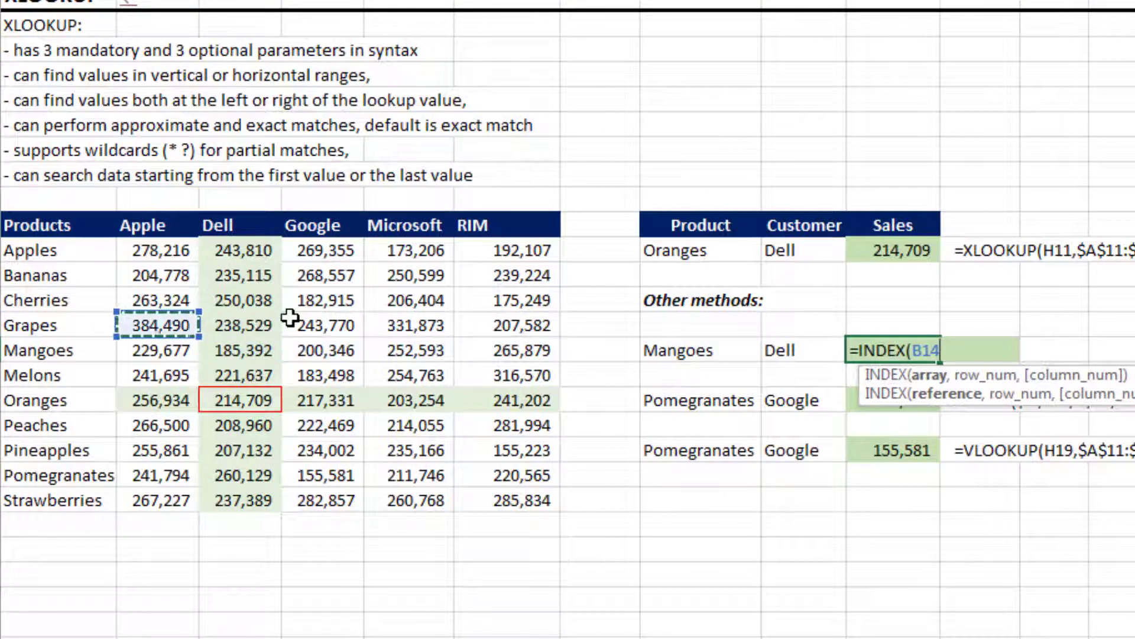
{"action": "key", "text": "Up"}
{"action": "key", "text": "Up"}
{"action": "key", "text": "Up"}
{"action": "key", "text": "ctrl+shift+Right"}
{"action": "key", "text": "ctrl+shift+Down"}
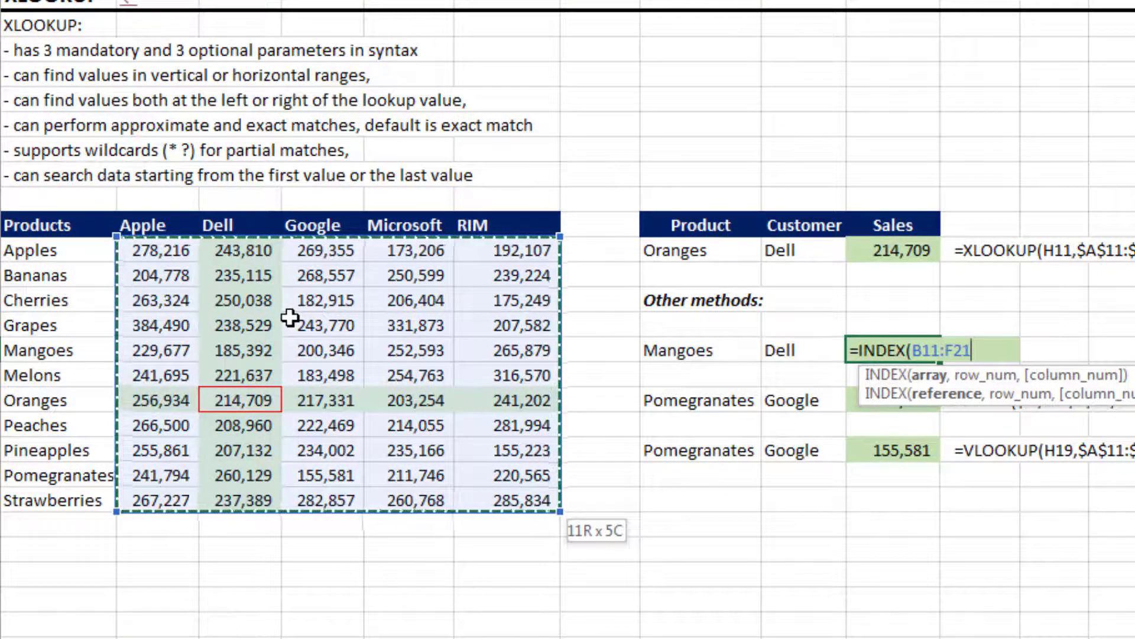
{"action": "key", "text": "F4"}
- Nest a MATCH as the INDEX row number in J15, with the product in H15 as its lookup value
{"action": "type", "text": ",m"}
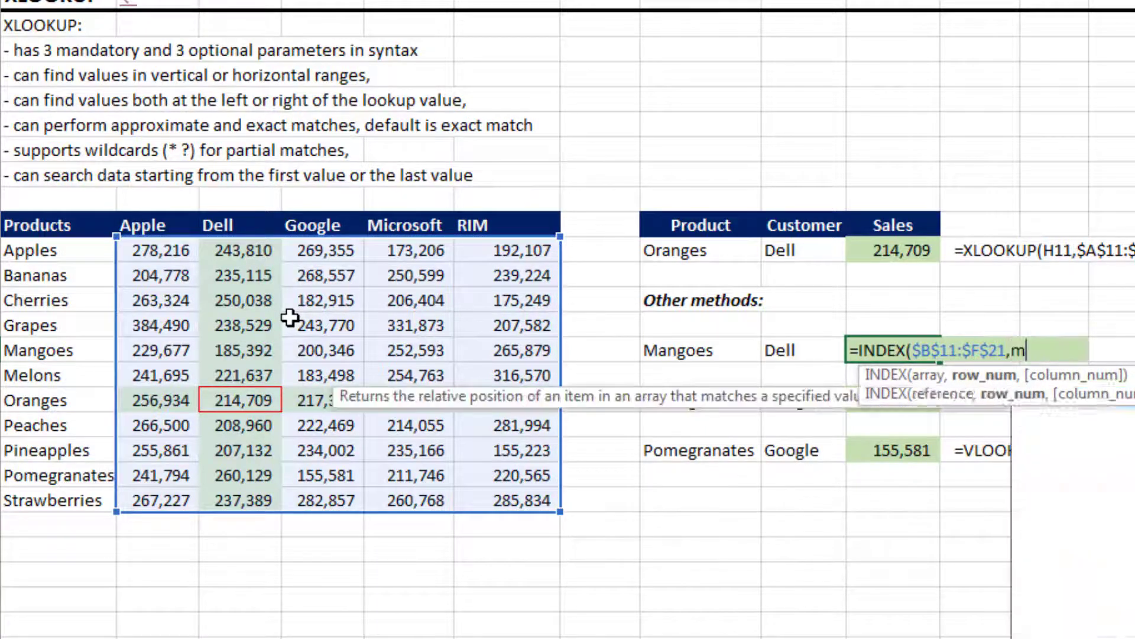
{"action": "key", "text": "Tab"}
{"action": "key", "text": "Left"}
{"action": "key", "text": "Left"}
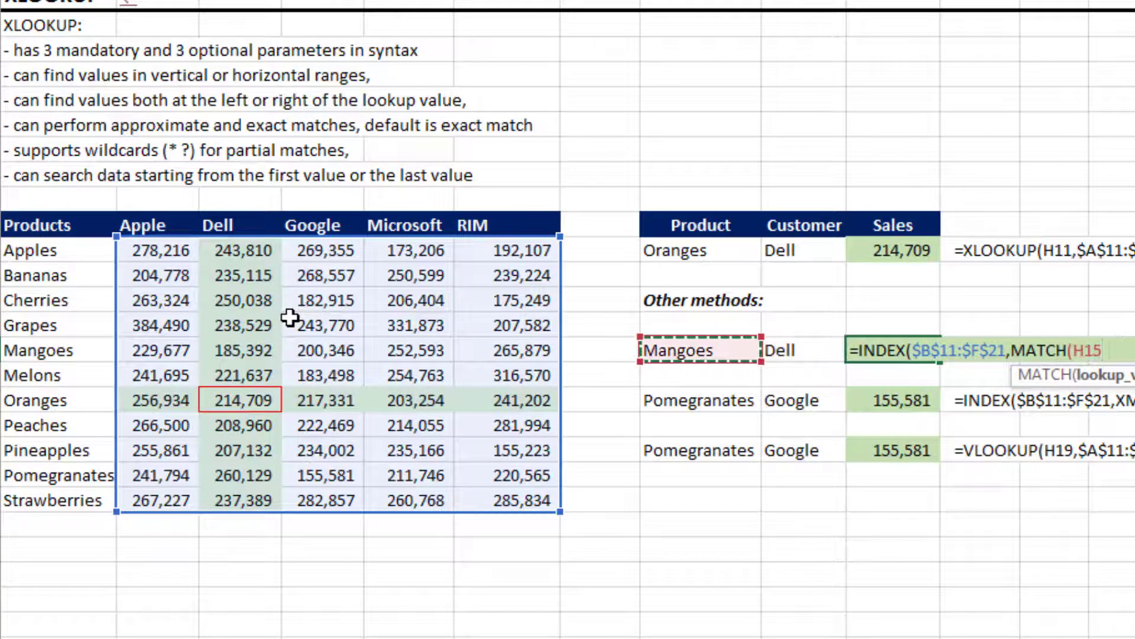
- Set the product names $A$11:$A$21 as the row MATCH's absolute lookup array, with match type 0, and close it
{"action": "type", "text": ","}
{"action": "key", "text": "ctrl+Left"}
{"action": "key", "text": "ctrl+Left"}
{"action": "key", "text": "ctrl+Left"}
{"action": "key", "text": "ctrl+Up"}
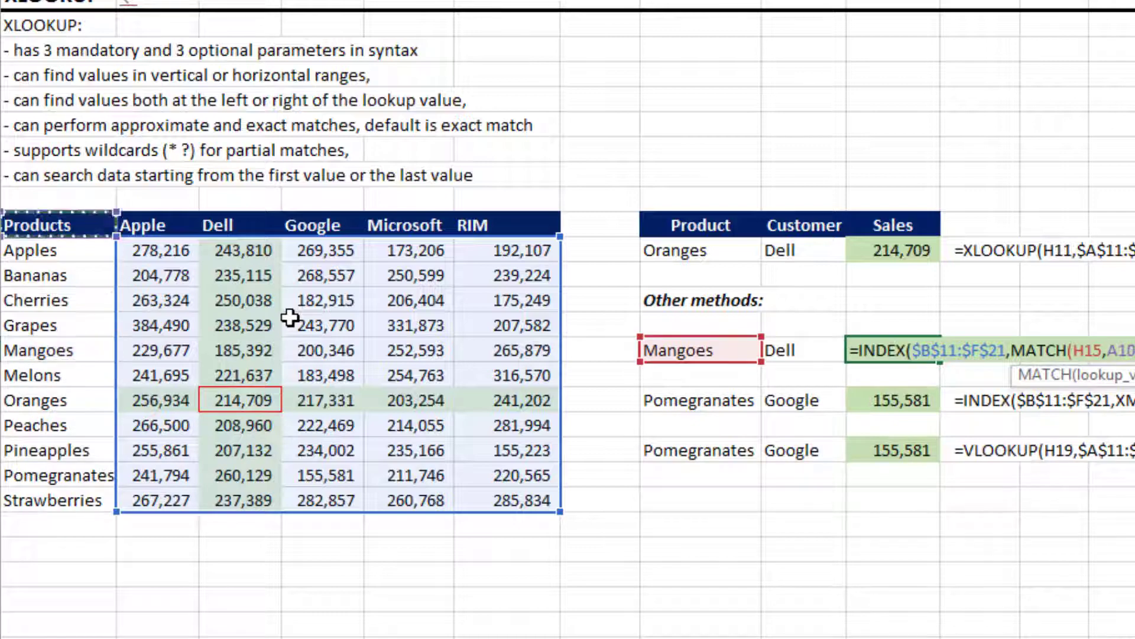
{"action": "key", "text": "Down"}
{"action": "key", "text": "ctrl+shift+Down"}
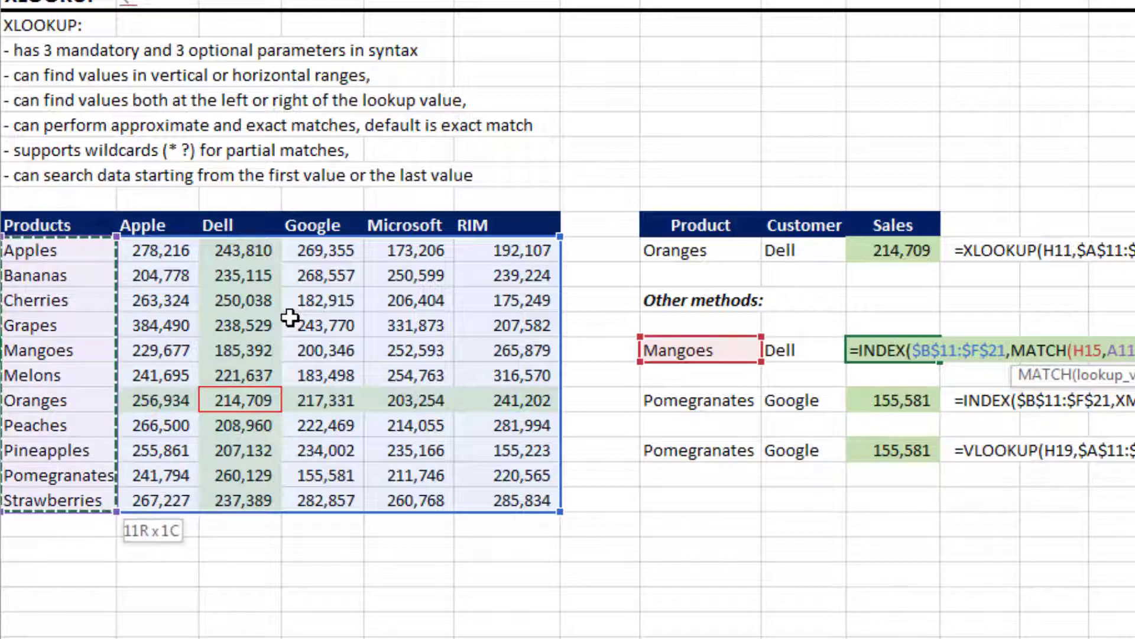
{"action": "key", "text": "F4"}
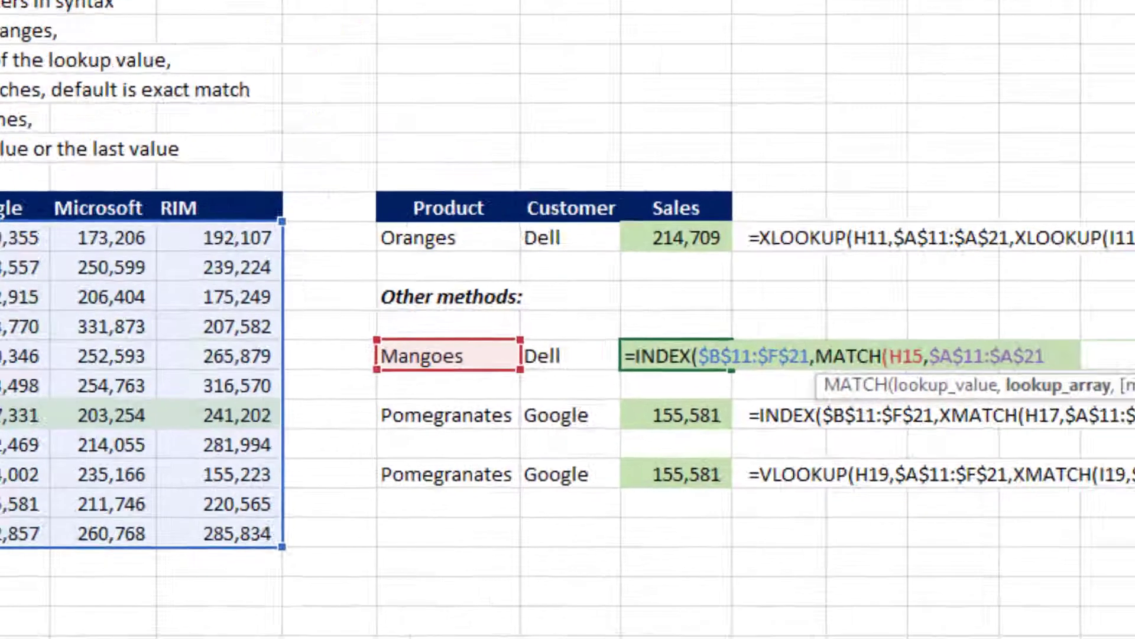
{"action": "type", "text": ",0)"}
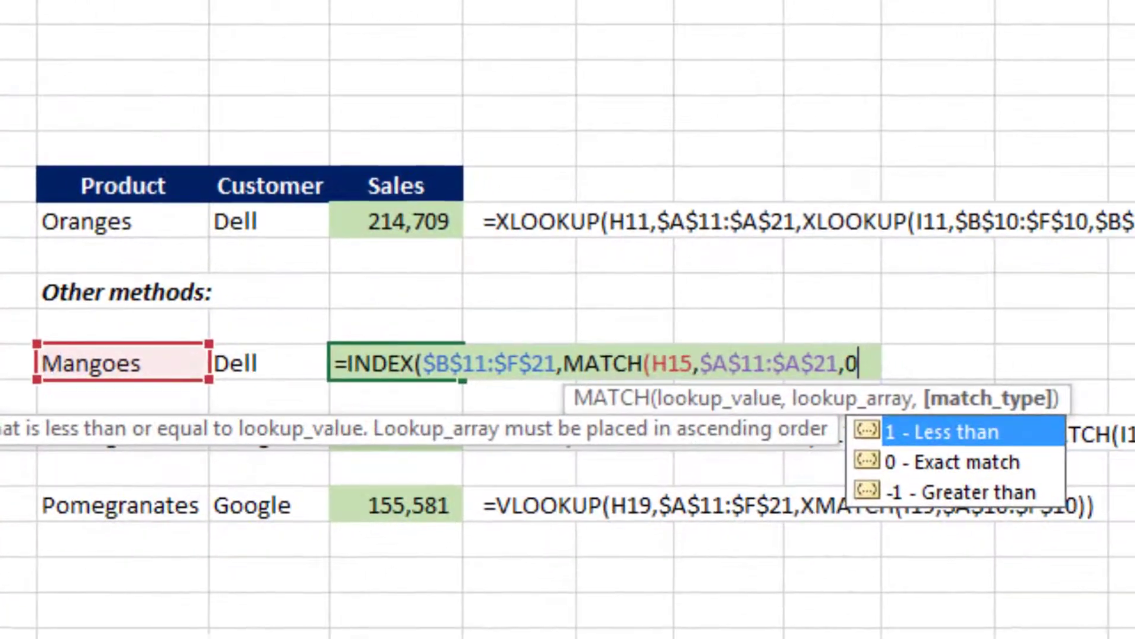
- Nest a second MATCH as the INDEX column number in J15, with the customer in I15 as its lookup value
{"action": "type", "text": ",mat"}
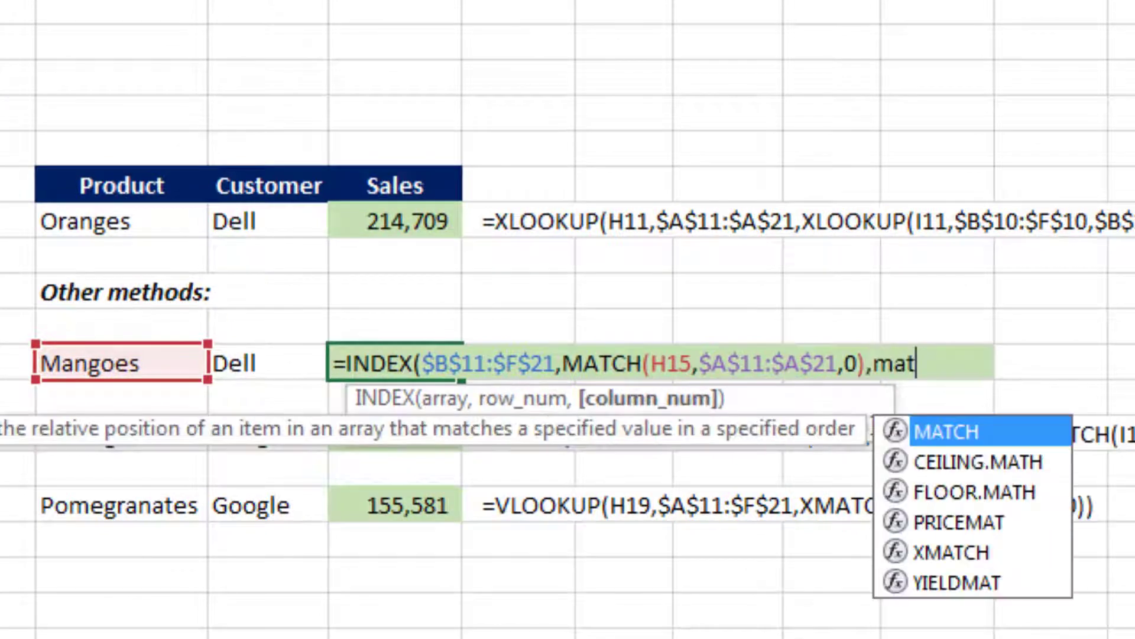
{"action": "key", "text": "Tab"}
{"action": "key", "text": "Left"}
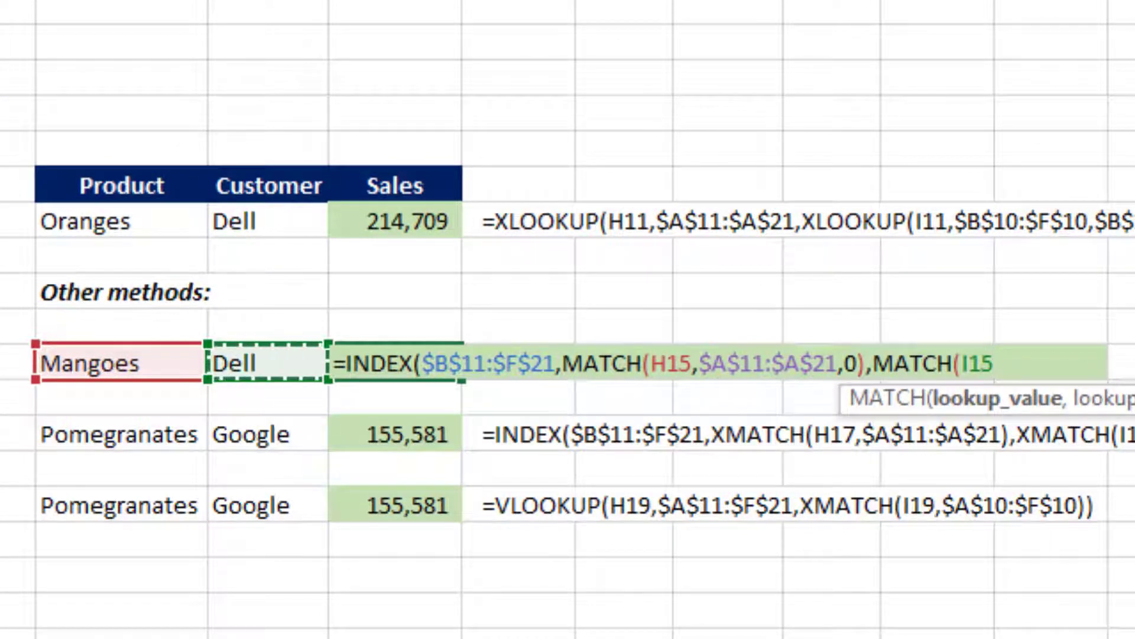
- Give the column MATCH the absolute lookup array $B$10:$F$10 with match type 0 and complete the J15 formula
{"action": "type", "text": ","}
{"action": "key", "text": "Up"}
{"action": "key", "text": "Up"}
{"action": "key", "text": "Up"}
{"action": "key", "text": "Up"}
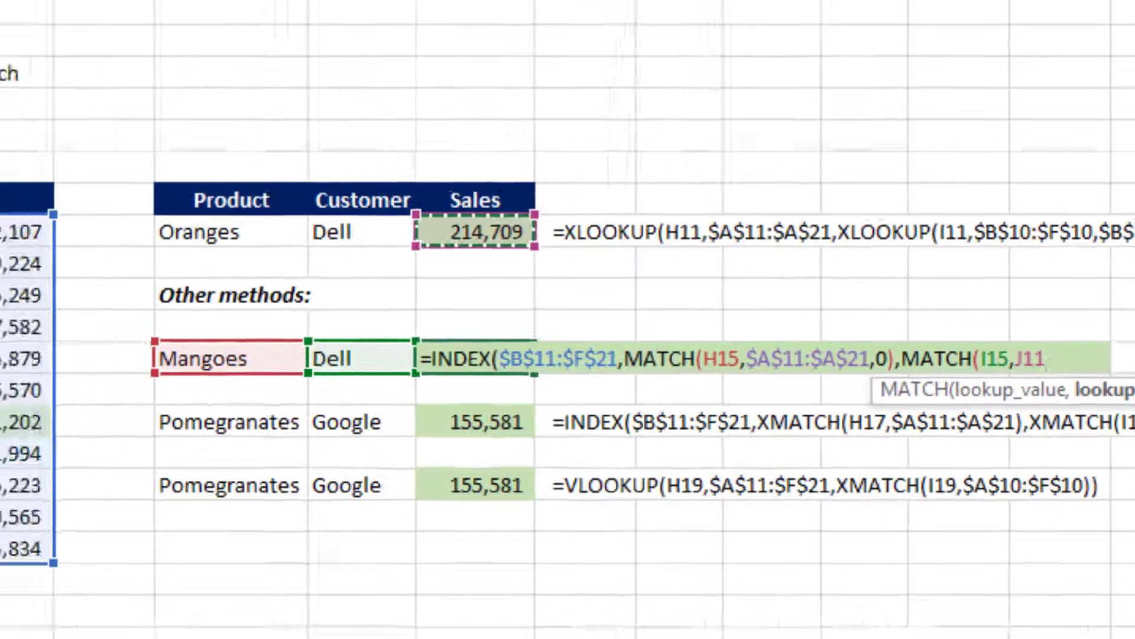
{"action": "key", "text": "ctrl+Left"}
{"action": "key", "text": "ctrl+Left"}
{"action": "key", "text": "Up"}
{"action": "key", "text": "ctrl+Left"}
{"action": "key", "text": "Right"}
{"action": "key", "text": "ctrl+shift+Right"}
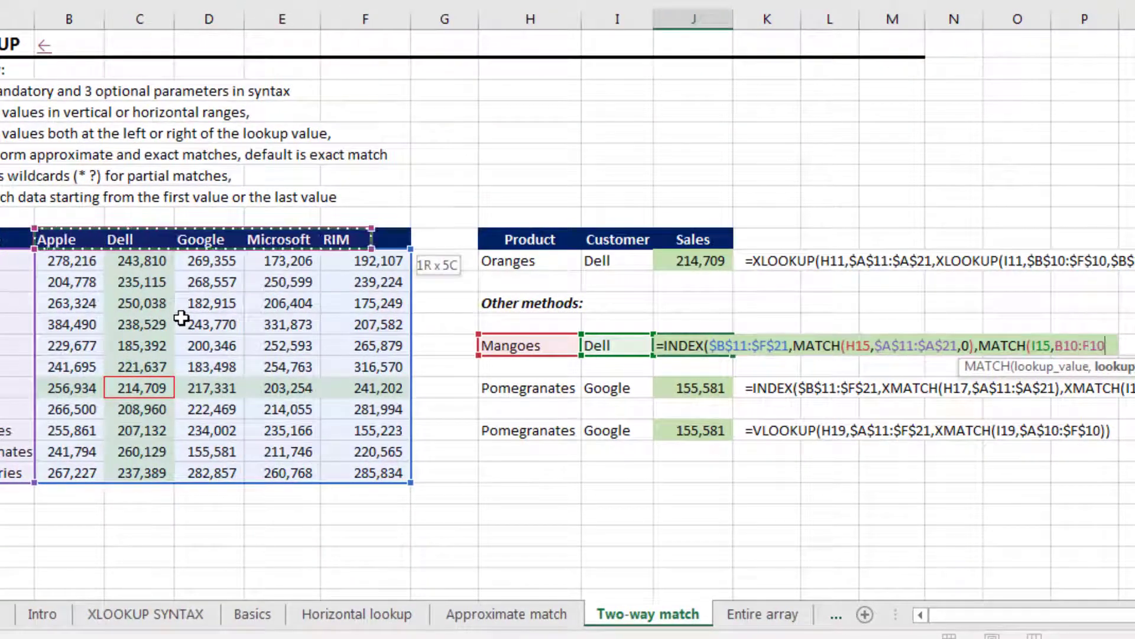
{"action": "key", "text": "F4"}
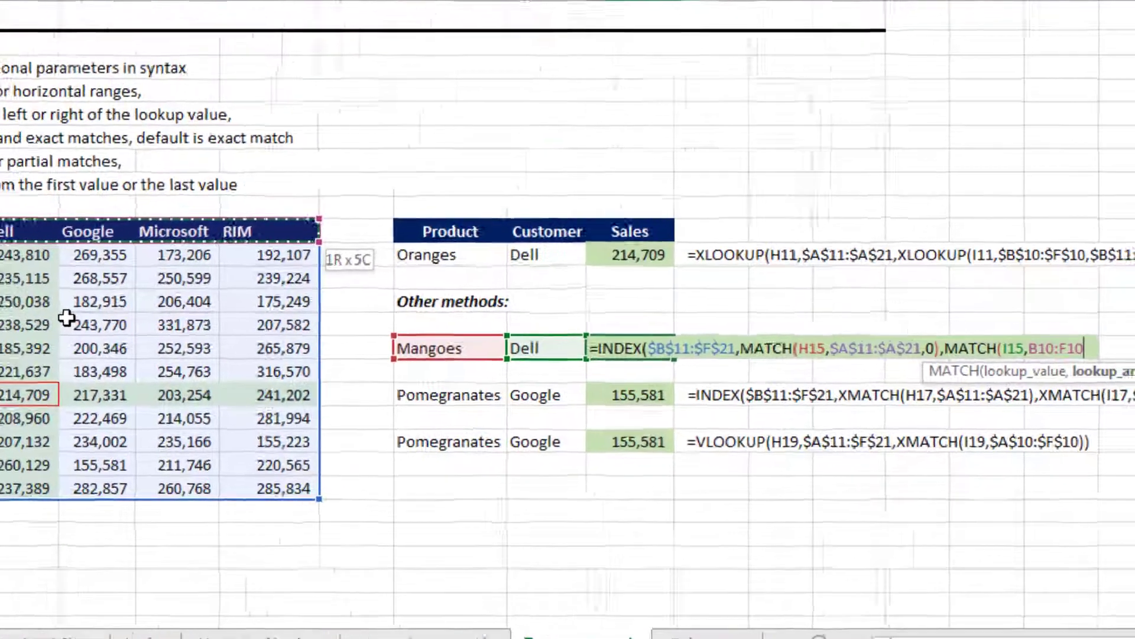
{"action": "type", "text": ",0)"}
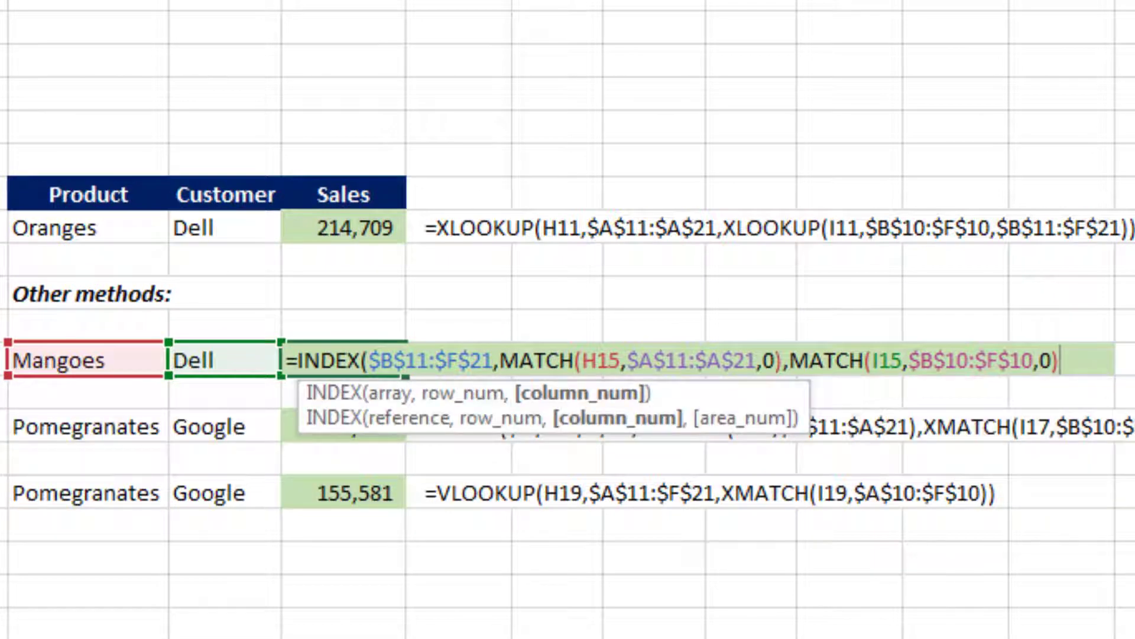
{"action": "type", "text": ")"}
{"action": "key", "text": "Return"}
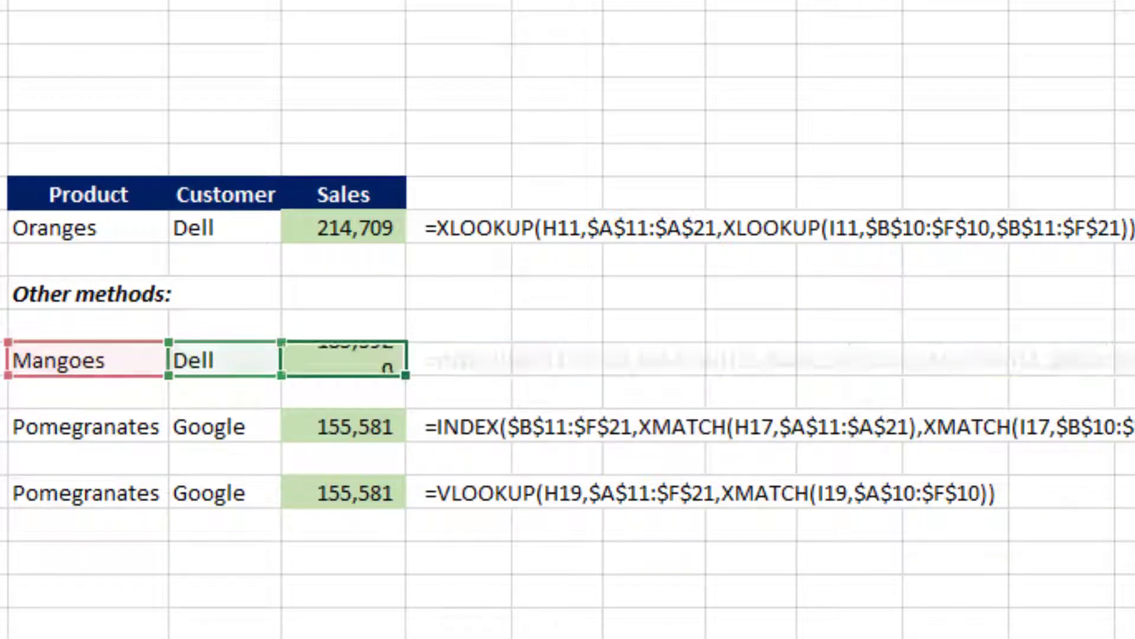
- Change the product in H15 to Oranges to test the INDEX/MATCH formula
{"action": "key", "text": "Up"}
{"action": "key", "text": "Left"}
{"action": "key", "text": "Left"}
{"action": "key", "text": "alt+Down"}
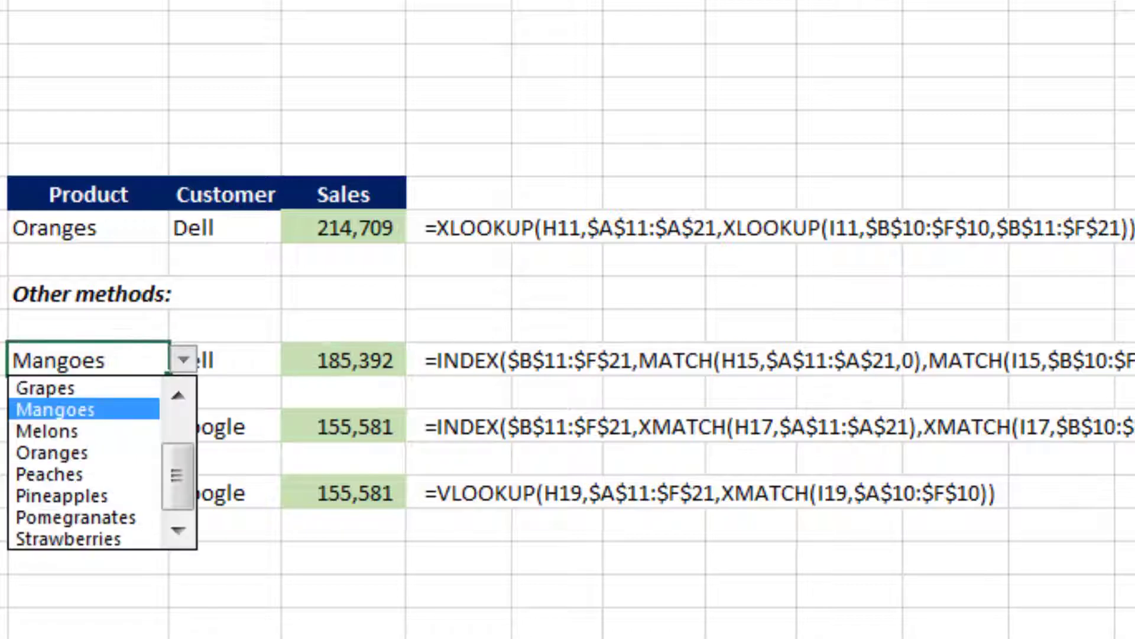
{"action": "key", "text": "Down"}
{"action": "key", "text": "Down"}
{"action": "key", "text": "Return"}
{"action": "key", "text": "Right"}
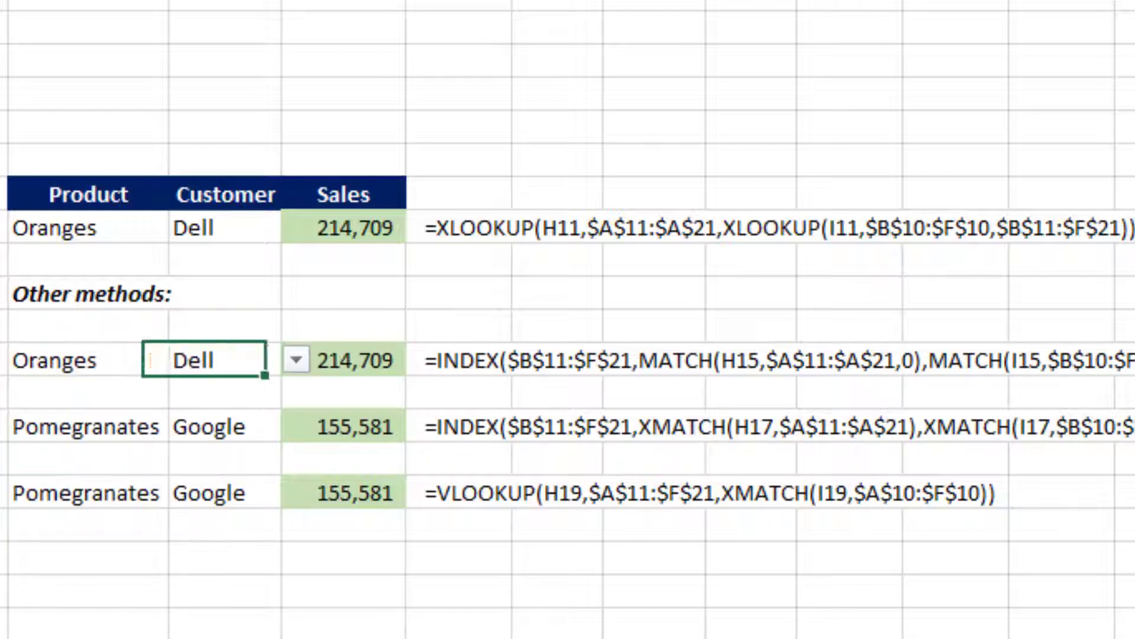
{"action": "key", "text": "alt+Down"}
{"action": "key", "text": "Escape"}
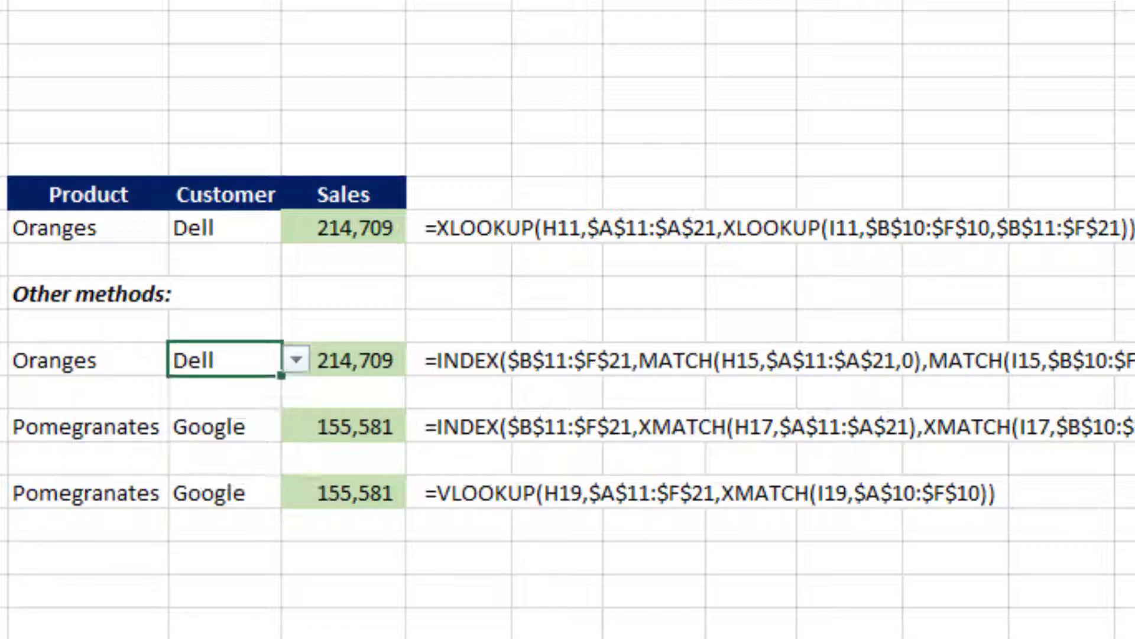
{"action": "key", "text": "Right"}
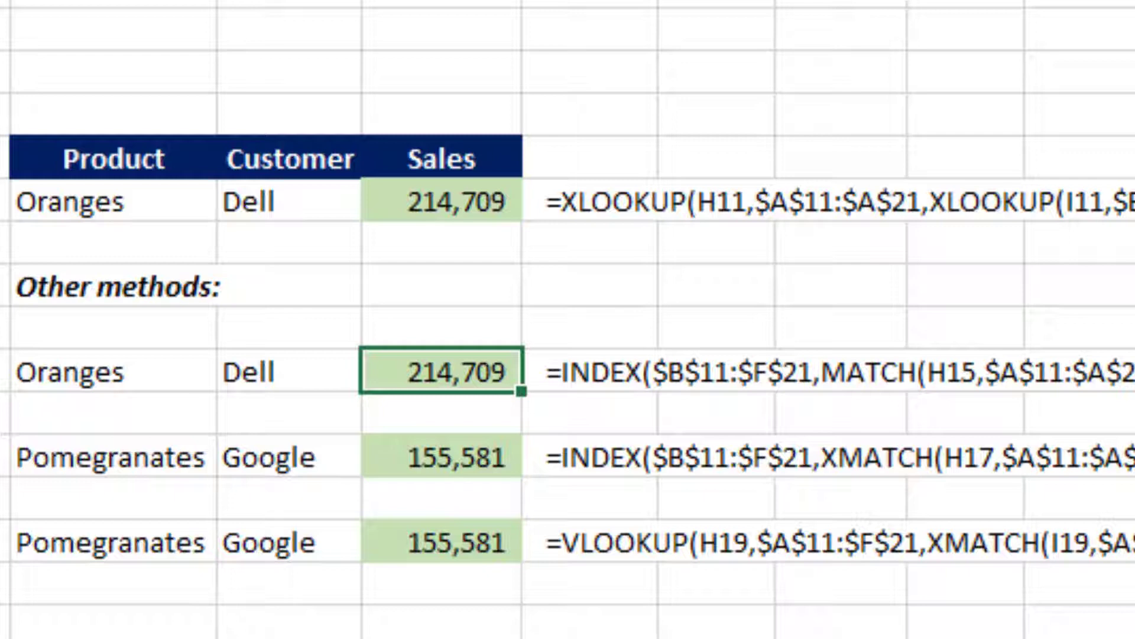
- Replace the formula in J17 with an INDEX function that uses the absolute sales range $B$11:$F$21 as its array
{"action": "key", "text": "Down"}
{"action": "key", "text": "Down"}
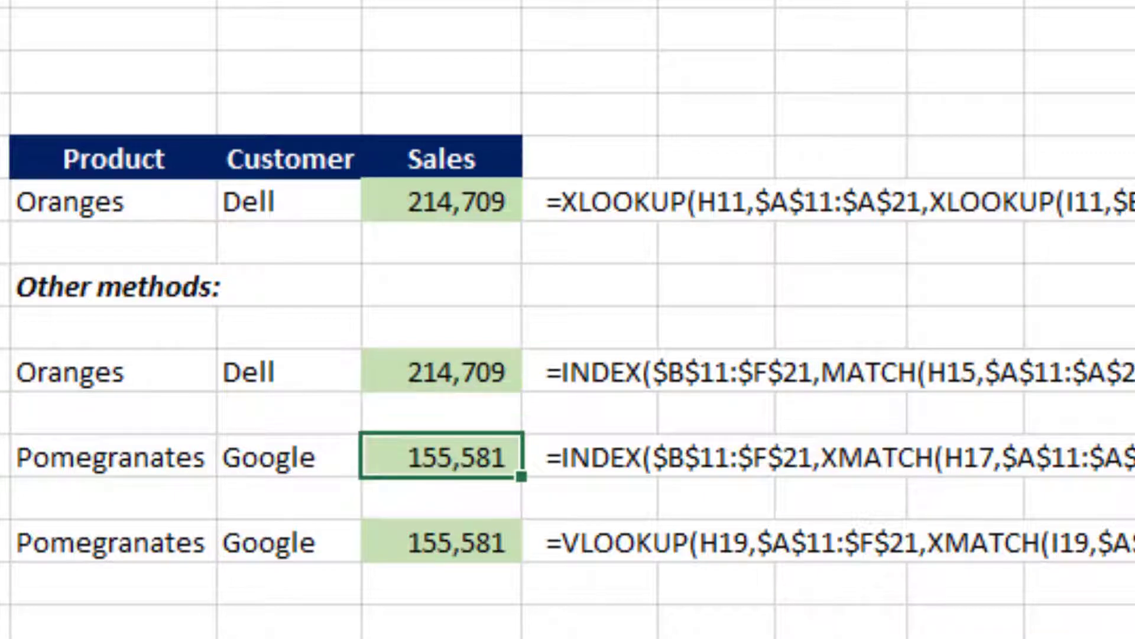
{"action": "key", "text": "Delete"}
{"action": "type", "text": "="}
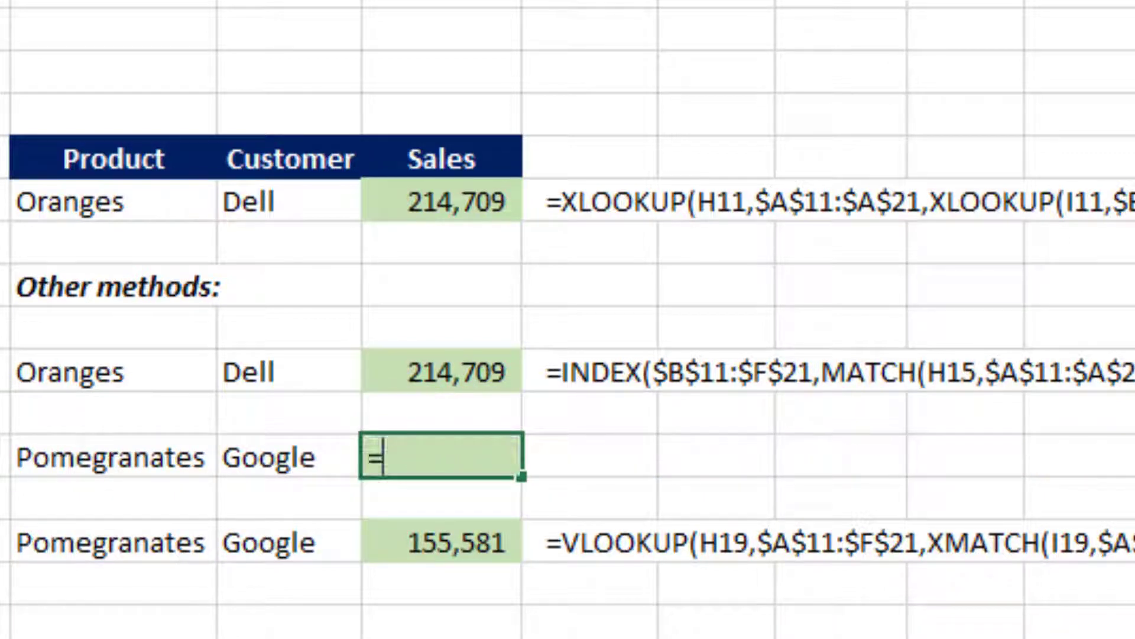
{"action": "type", "text": "ind"}
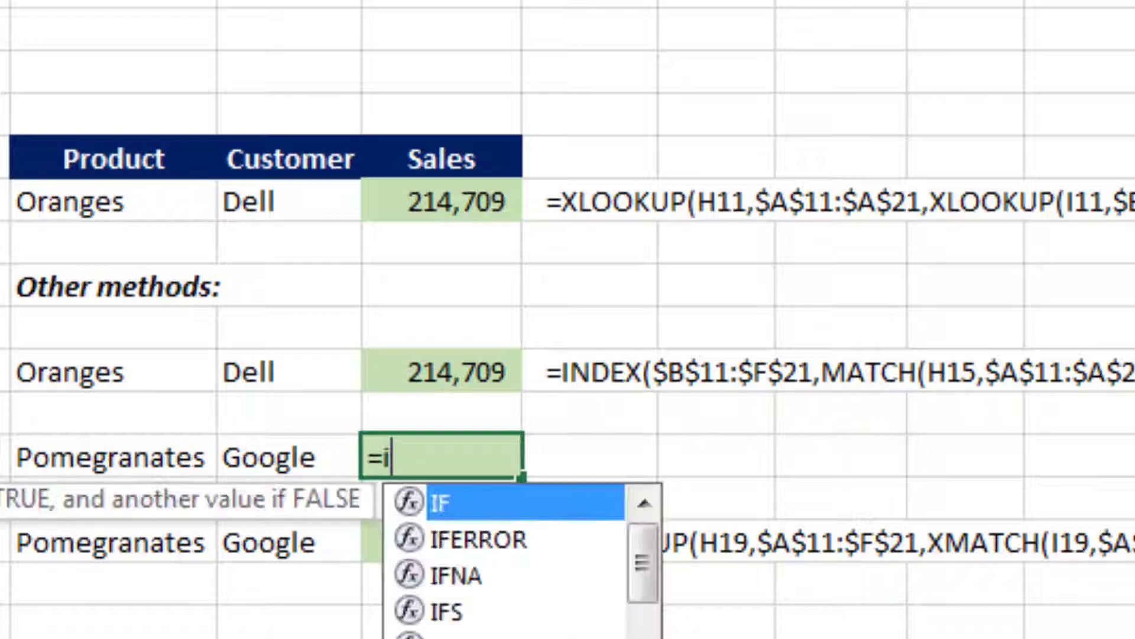
{"action": "key", "text": "Tab"}
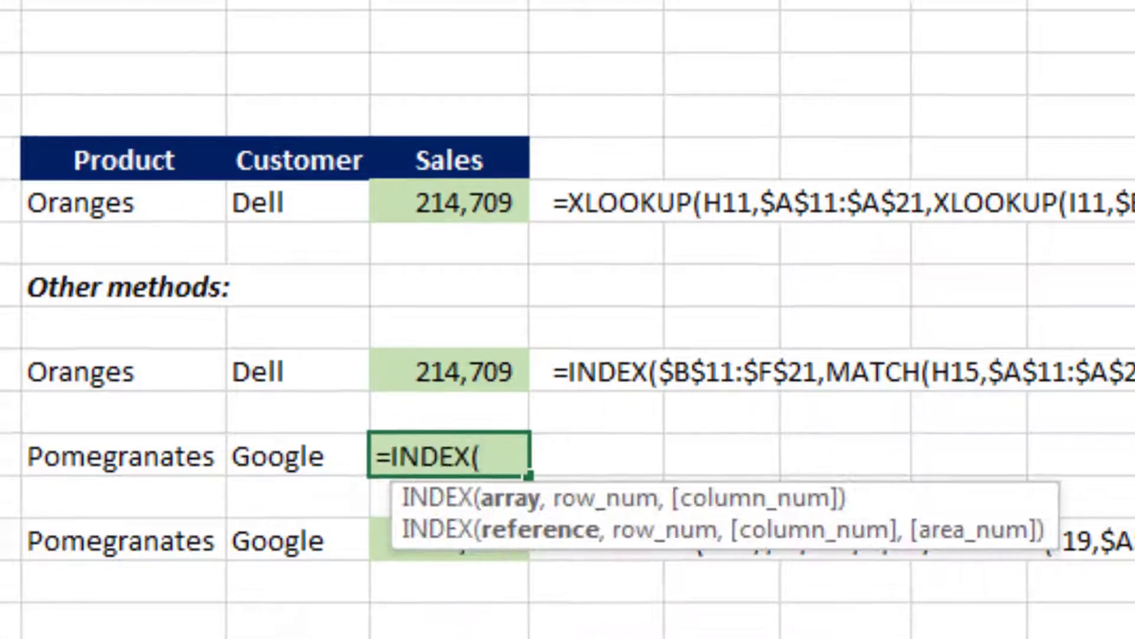
{"action": "key", "text": "Left"}
{"action": "key", "text": "Left"}
{"action": "key", "text": "Left"}
{"action": "key", "text": "Left"}
{"action": "key", "text": "Left"}
{"action": "key", "text": "Left"}
{"action": "key", "text": "Left"}
{"action": "key", "text": "Left"}
{"action": "key", "text": "Left"}
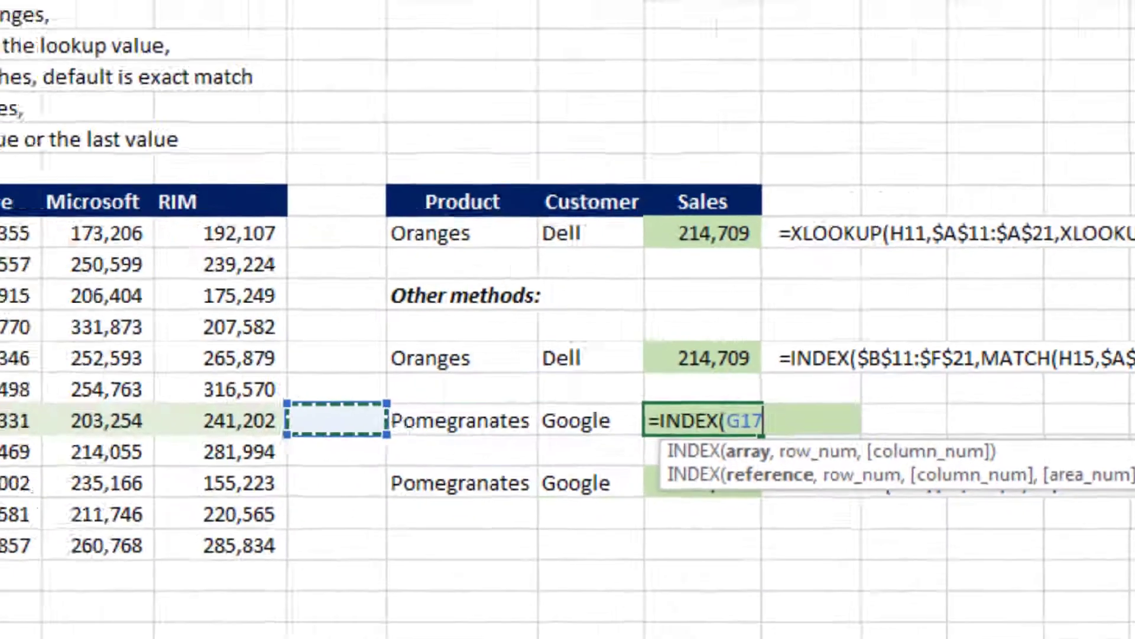
{"action": "key", "text": "Right"}
{"action": "key", "text": "Up"}
{"action": "key", "text": "Up"}
{"action": "key", "text": "Up"}
{"action": "key", "text": "Up"}
{"action": "key", "text": "Up"}
{"action": "key", "text": "Up"}
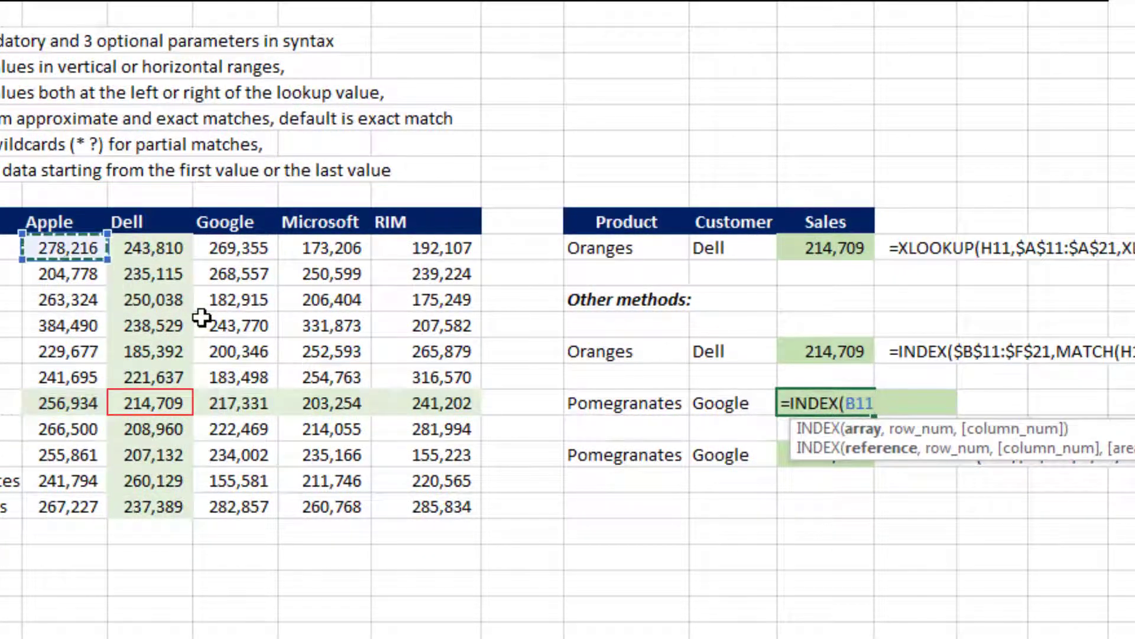
{"action": "key", "text": "ctrl+shift+Right"}
{"action": "key", "text": "ctrl+shift+Down"}
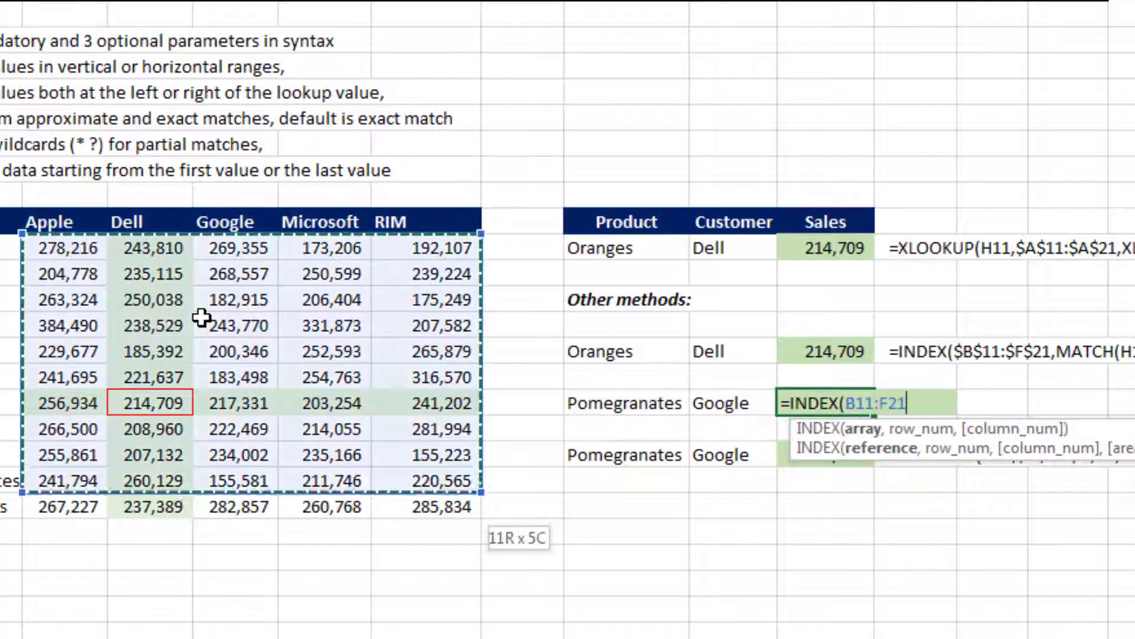
{"action": "key", "text": "F4"}
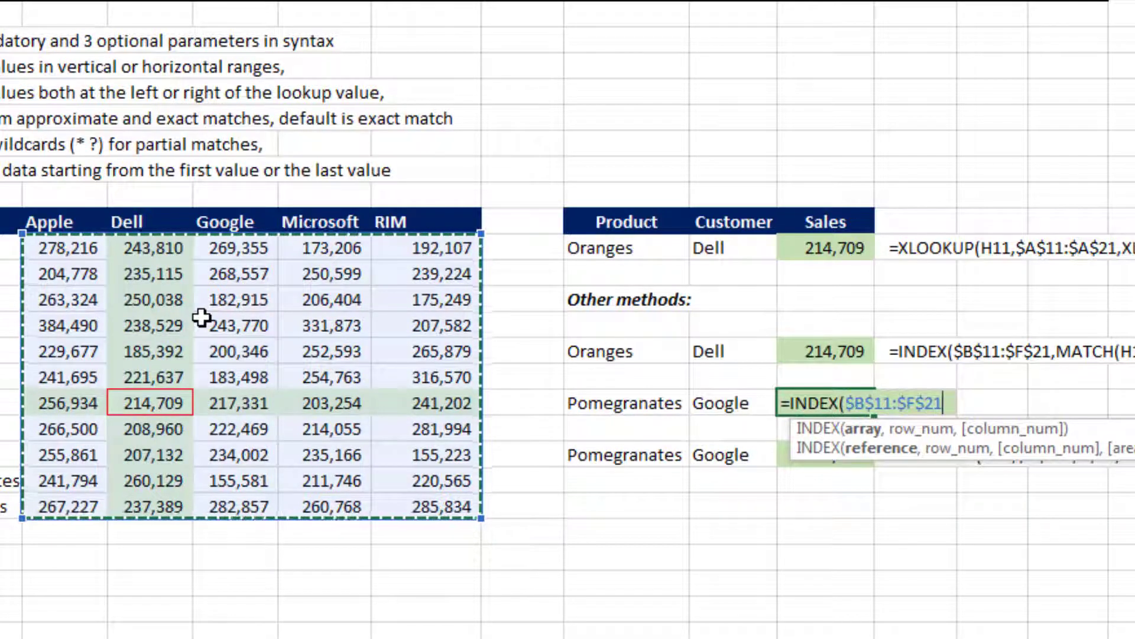
{"action": "type", "text": ","}
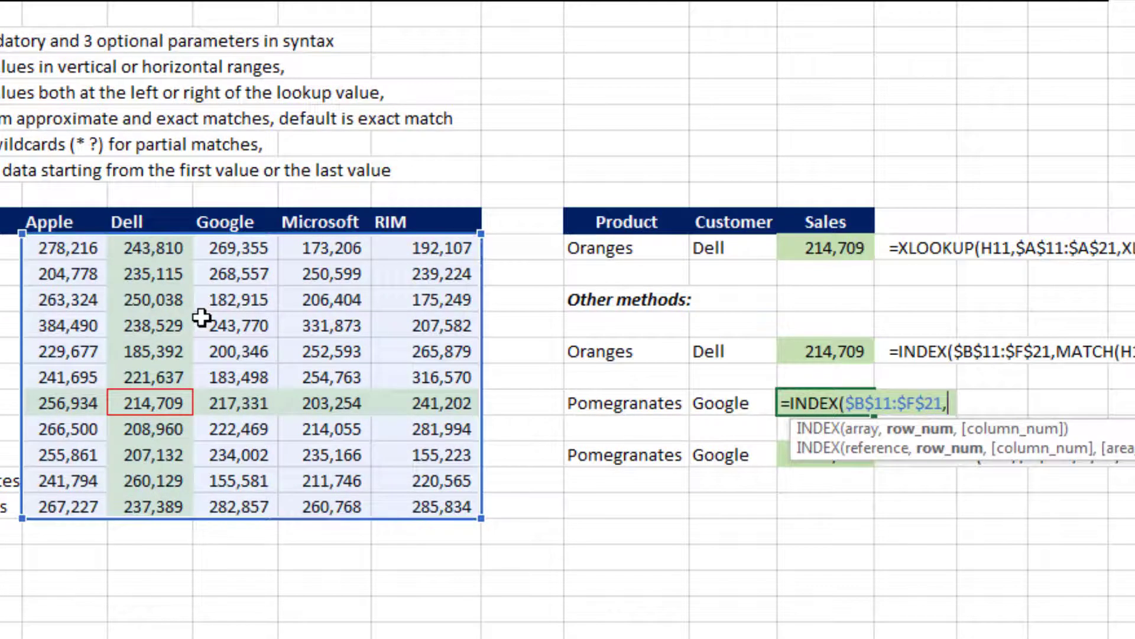
- Nest an XMATCH as the INDEX row number, looking up the product in H17 within the absolute range $A$11:$A$21
{"action": "type", "text": "x"}
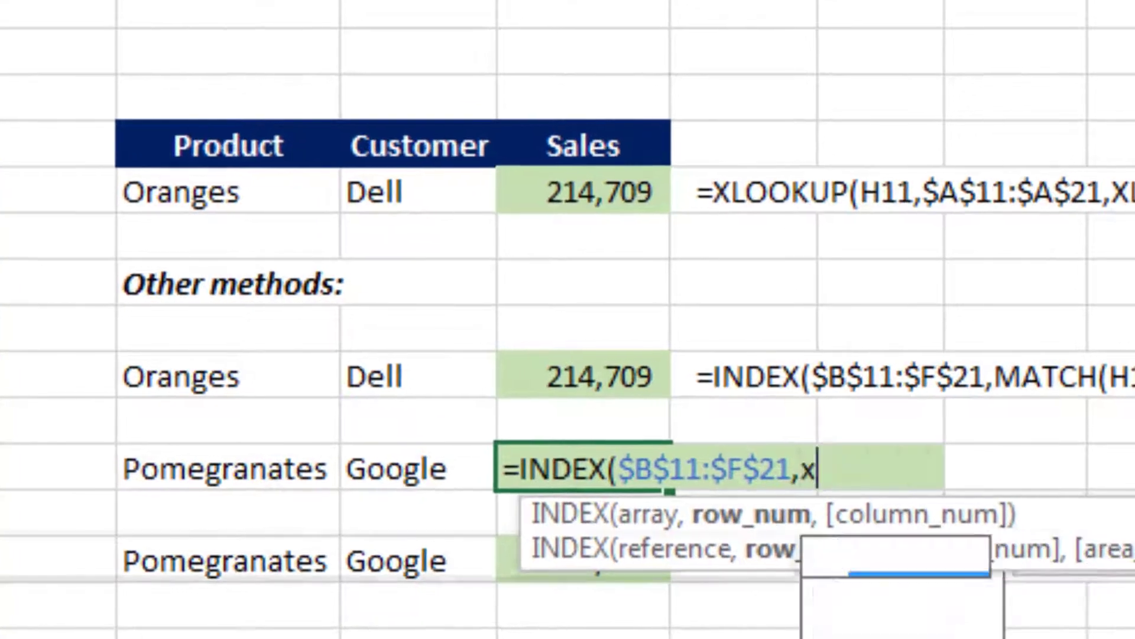
{"action": "type", "text": "mat"}
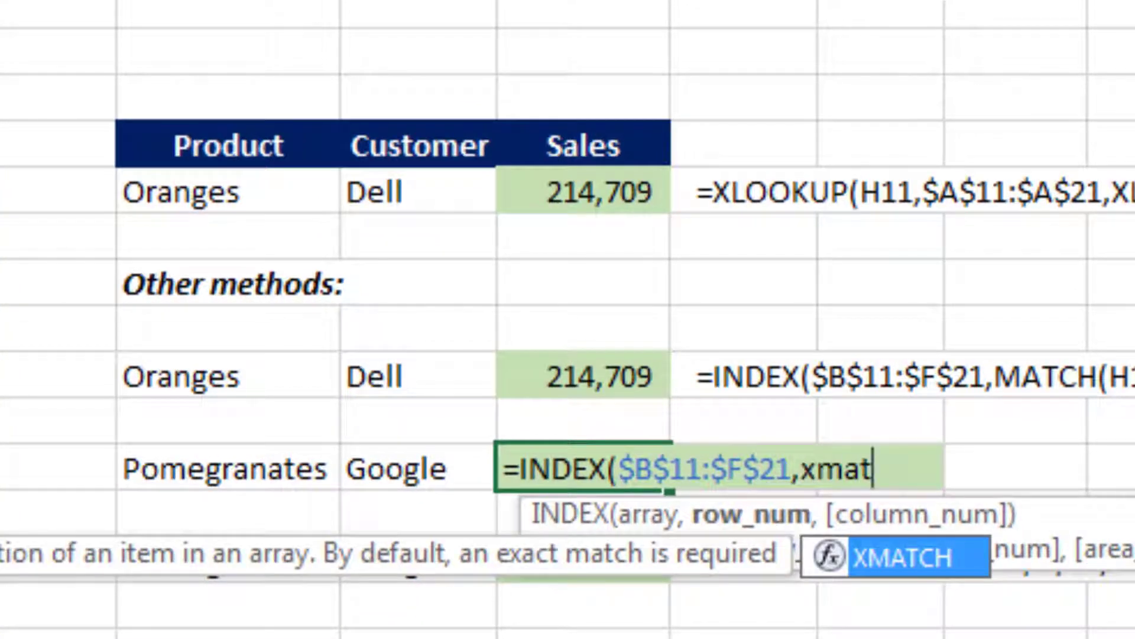
{"action": "key", "text": "Tab"}
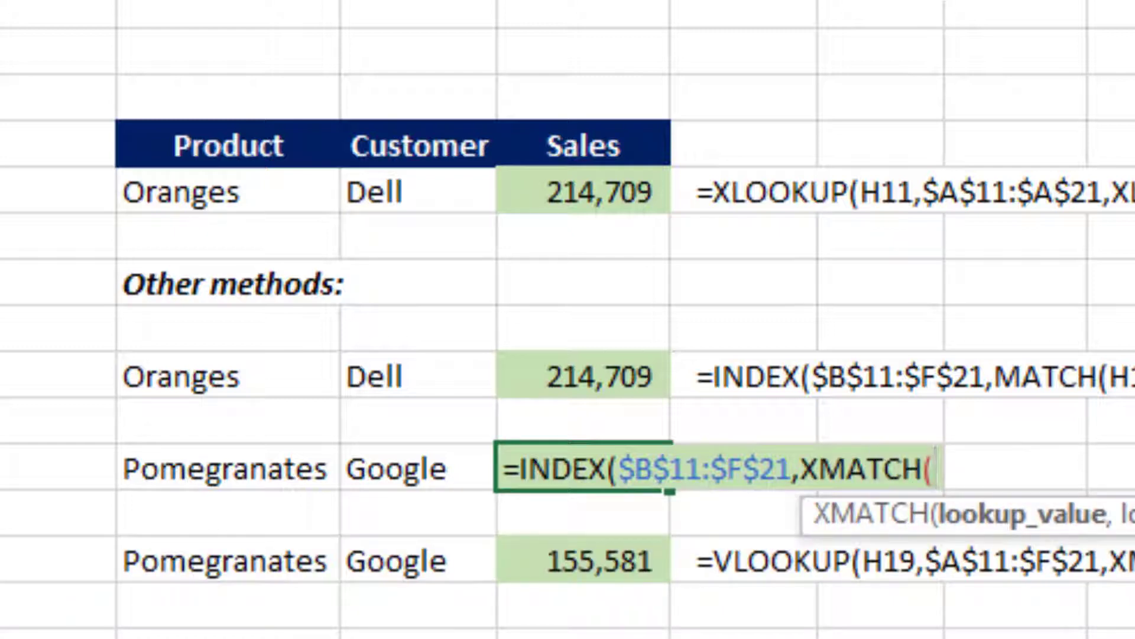
{"action": "key", "text": "Left"}
{"action": "key", "text": "Left"}
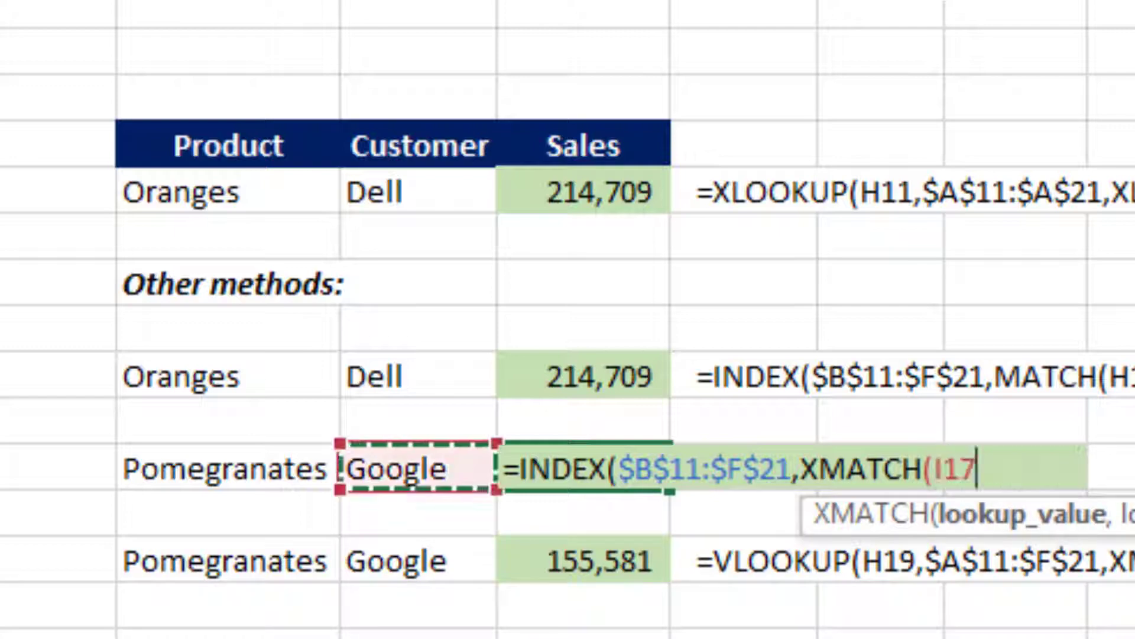
{"action": "type", "text": ","}
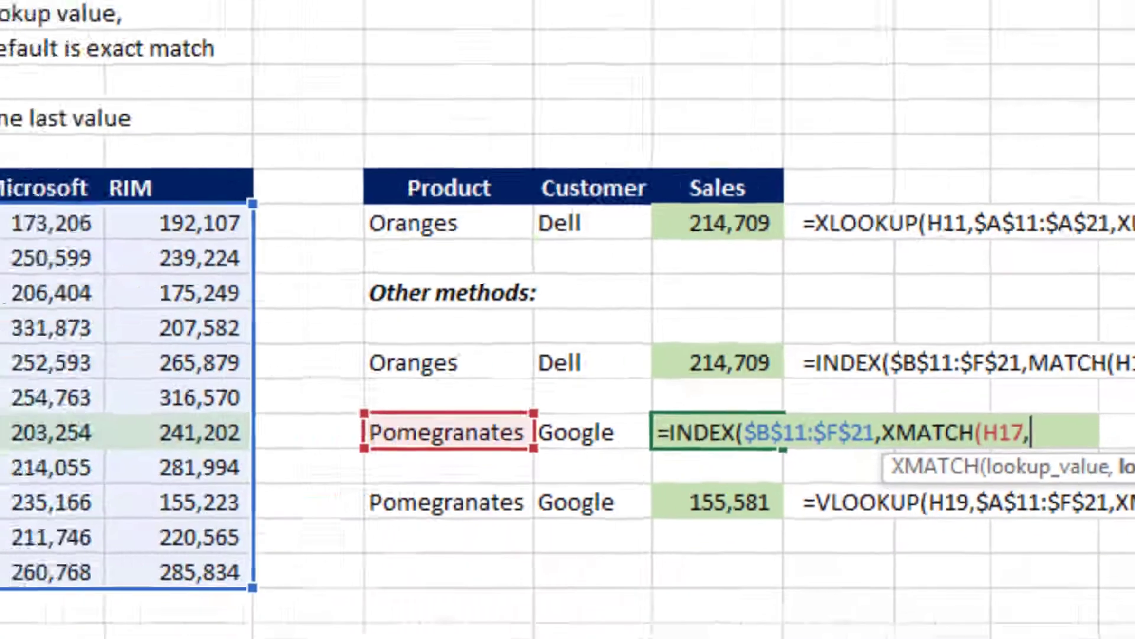
{"action": "left_click", "coordinate": [60, 253]}
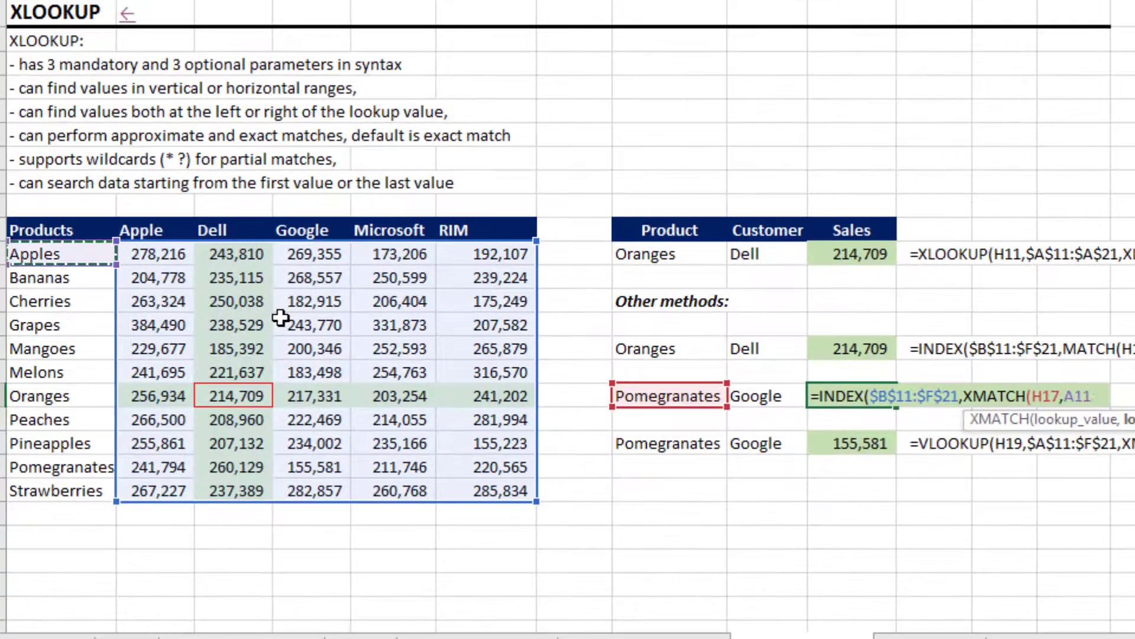
{"action": "key", "text": "ctrl+shift+Down"}
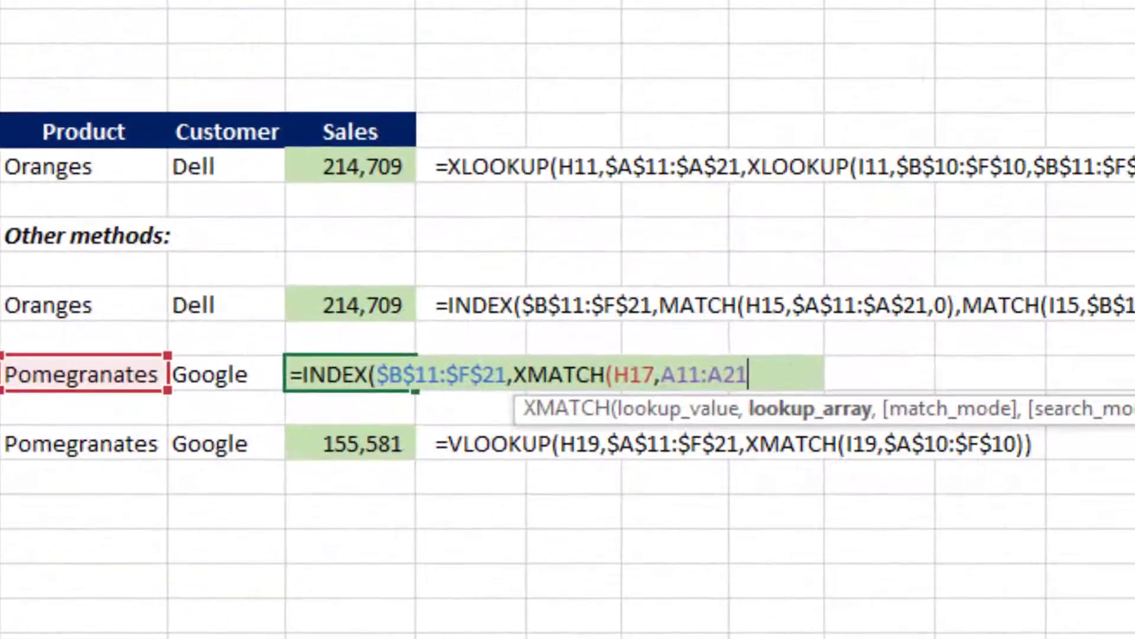
{"action": "key", "text": "F4"}
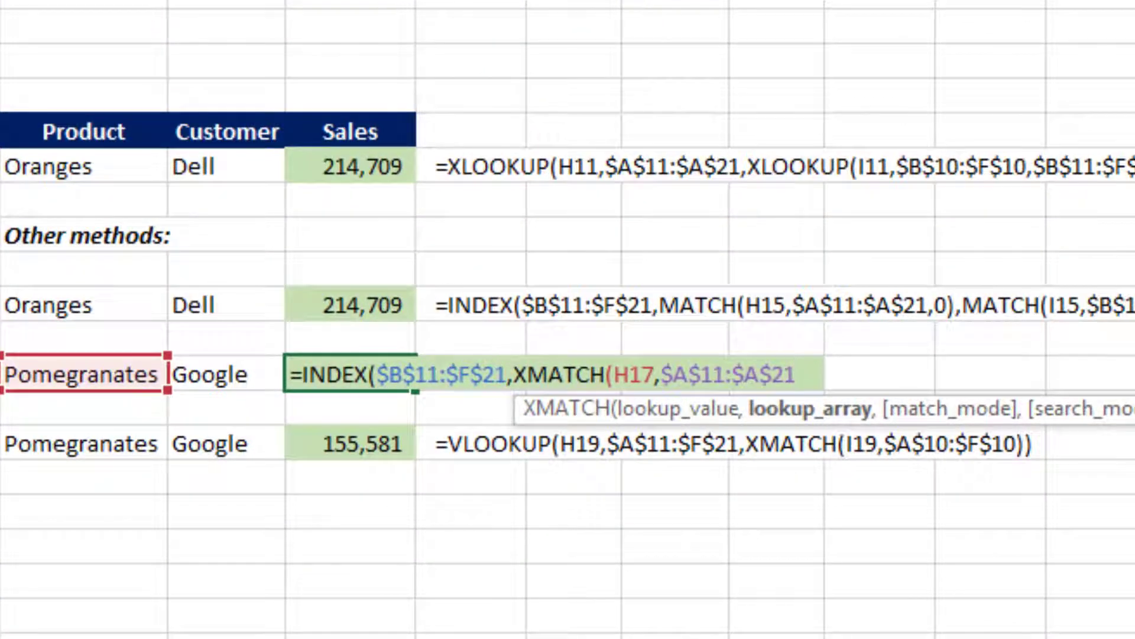
{"action": "type", "text": ")"}
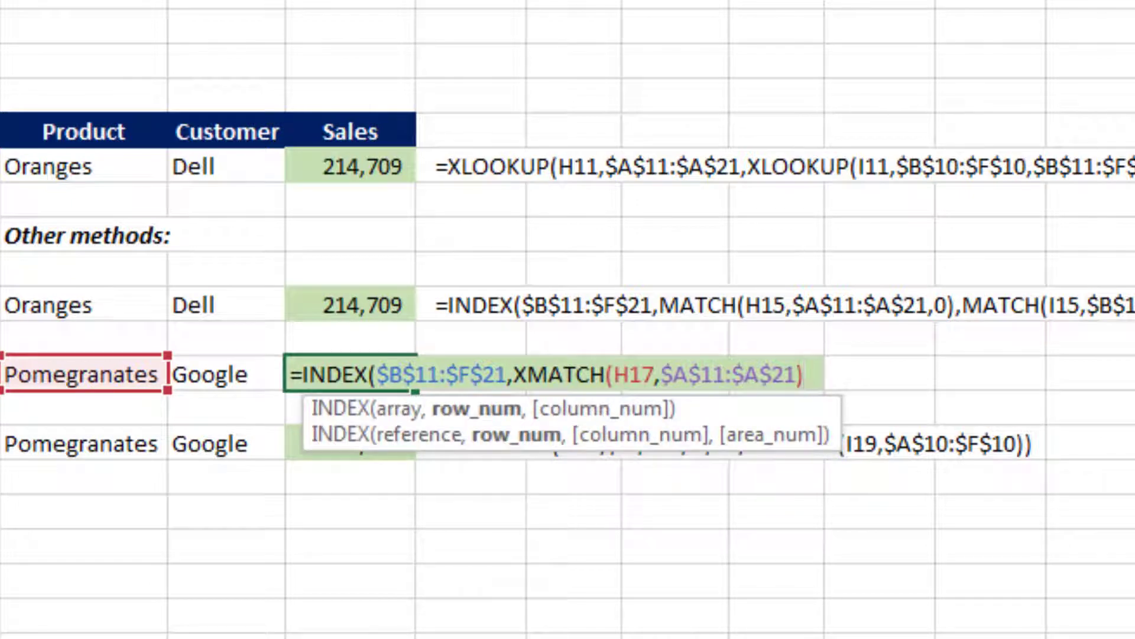
- Nest a second XMATCH as the INDEX column number in J17, with the customer in I17 as its lookup value
{"action": "type", "text": ",xm"}
{"action": "key", "text": "Tab"}
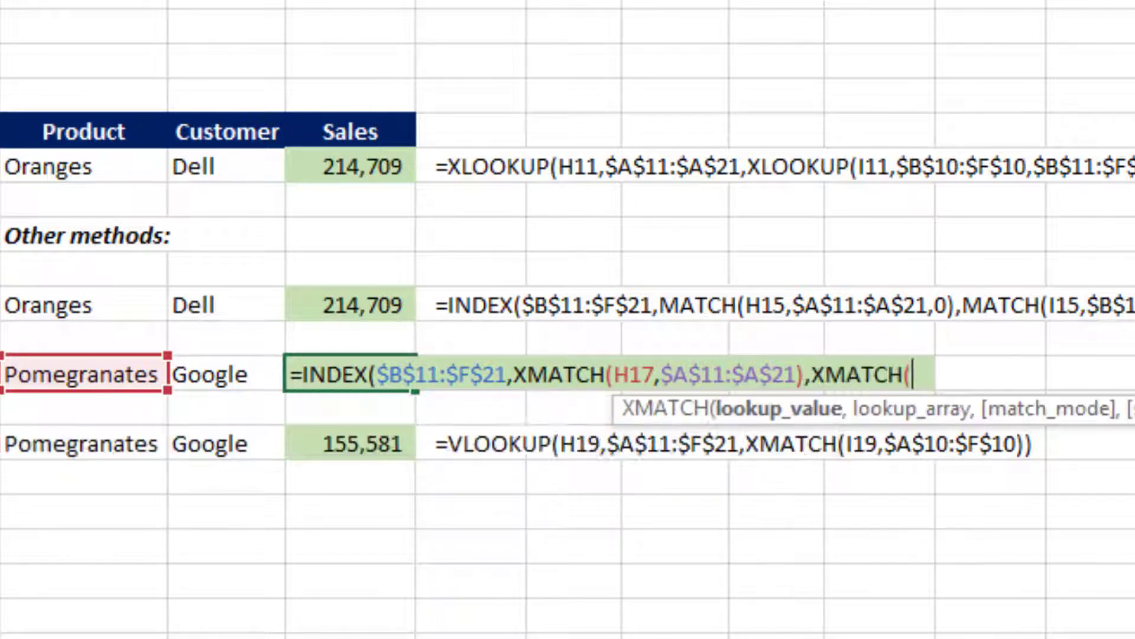
{"action": "key", "text": "Left"}
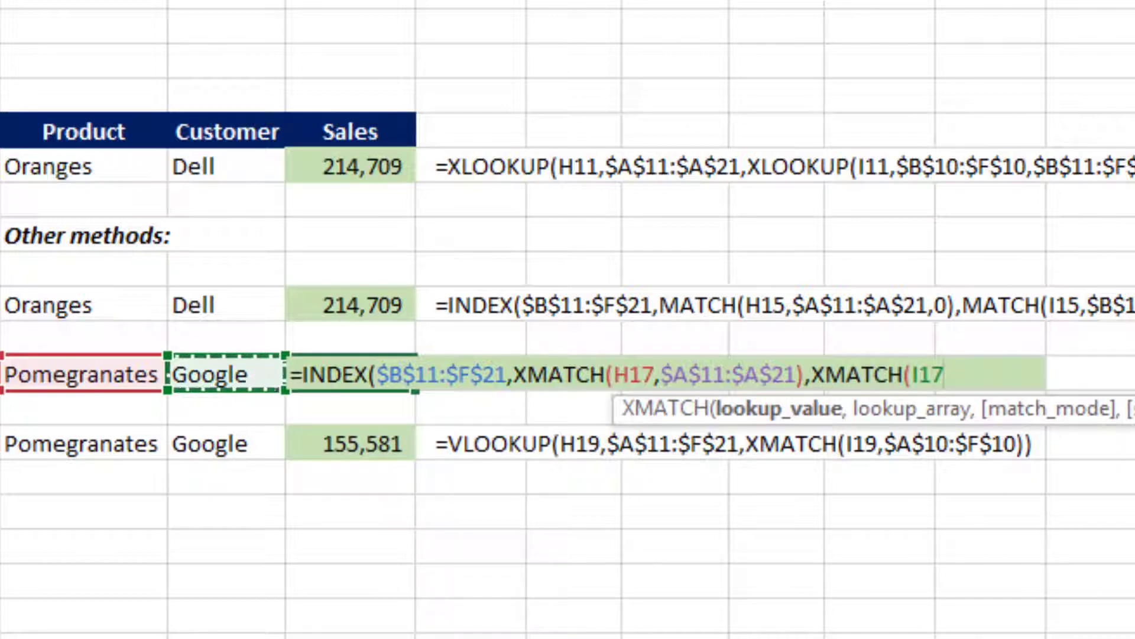
{"action": "type", "text": ","}
- Give the column XMATCH the absolute lookup array $B$10:$F$10 and complete the J17 formula
{"action": "key", "text": "Left"}
{"action": "key", "text": "Left"}
{"action": "key", "text": "Left"}
{"action": "key", "text": "Left"}
{"action": "key", "text": "Left"}
{"action": "key", "text": "Left"}
{"action": "key", "text": "Left"}
{"action": "key", "text": "Left"}
{"action": "key", "text": "Left"}
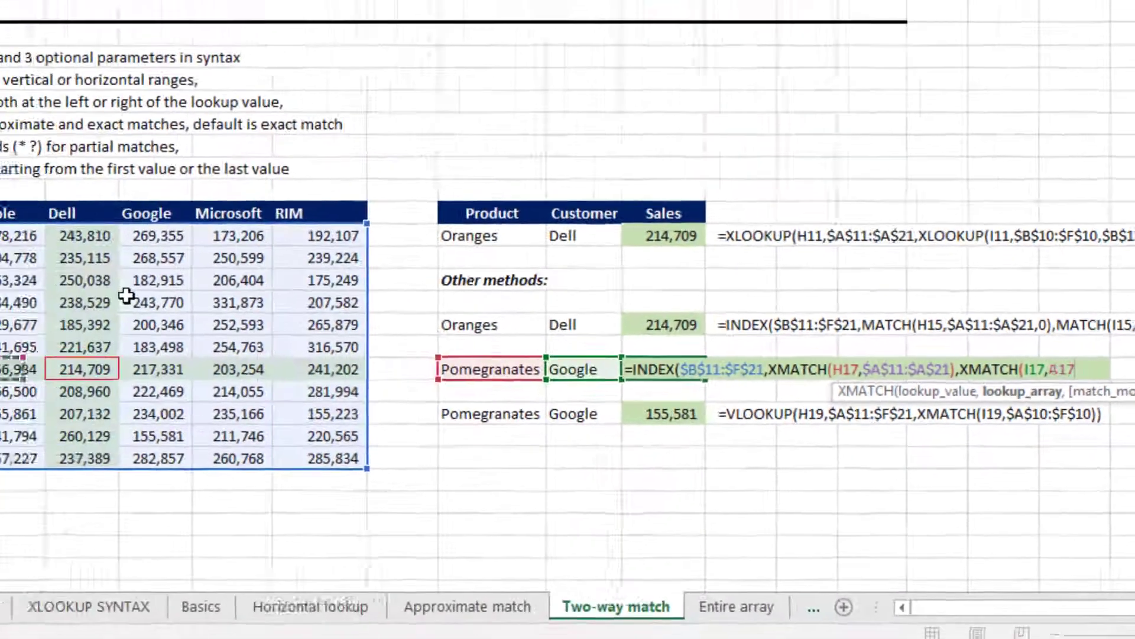
{"action": "key", "text": "Up"}
{"action": "key", "text": "Up"}
{"action": "key", "text": "Up"}
{"action": "key", "text": "Up"}
{"action": "key", "text": "Up"}
{"action": "key", "text": "Up"}
{"action": "key", "text": "Up"}
{"action": "key", "text": "Right"}
{"action": "key", "text": "shift+Right"}
{"action": "key", "text": "shift+Right"}
{"action": "key", "text": "shift+Right"}
{"action": "key", "text": "shift+Right"}
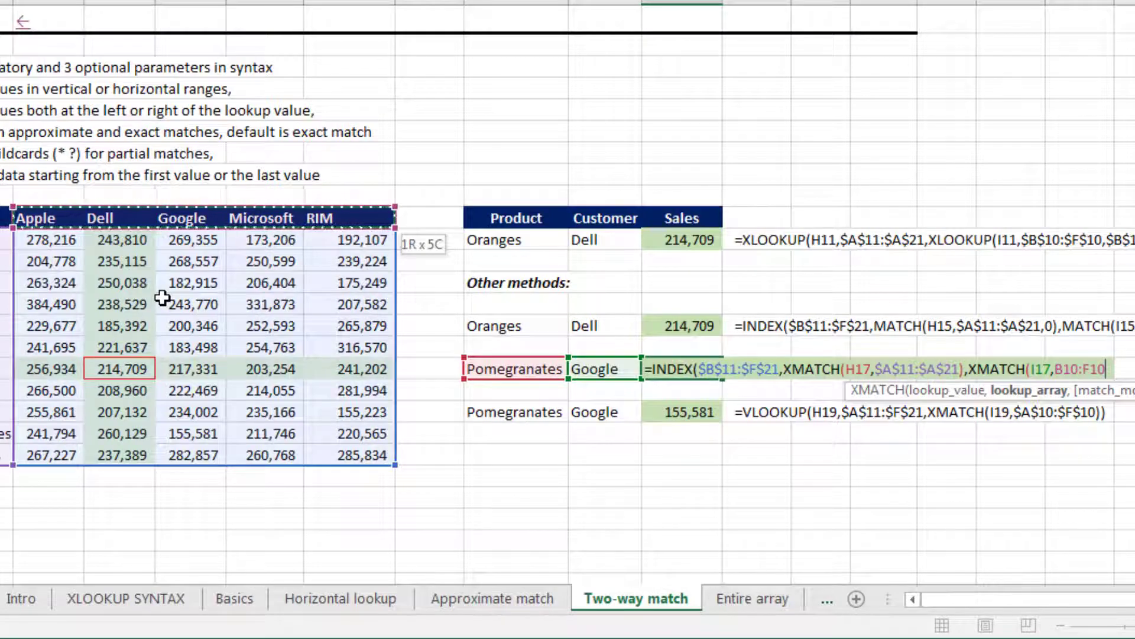
{"action": "key", "text": "F4"}
{"action": "type", "text": ")"}
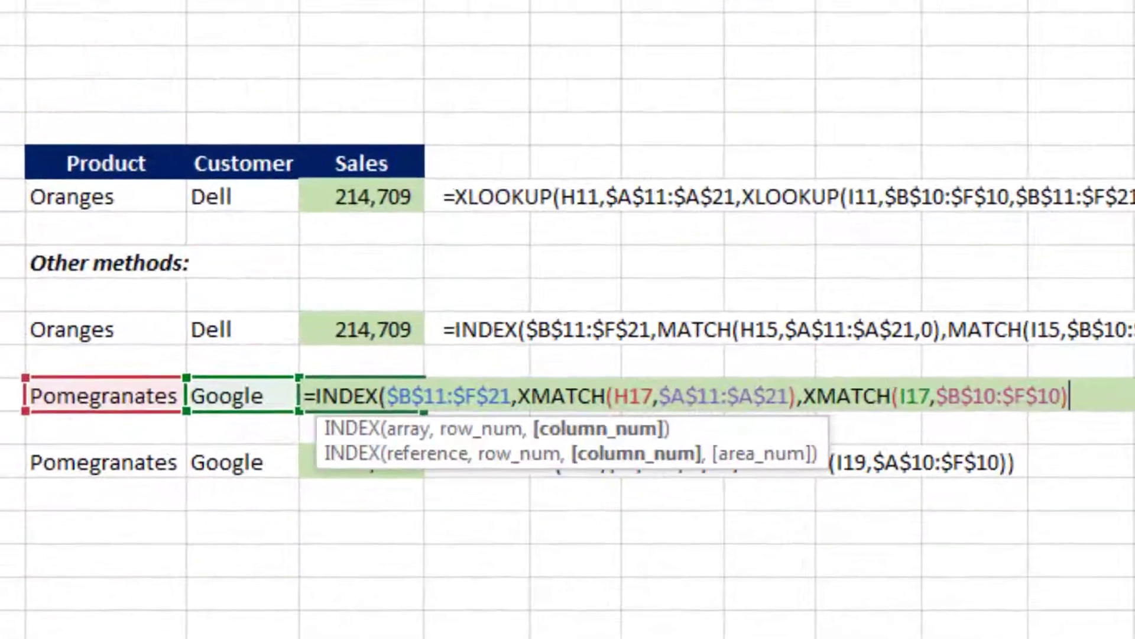
{"action": "type", "text": ")"}
{"action": "key", "text": "Return"}
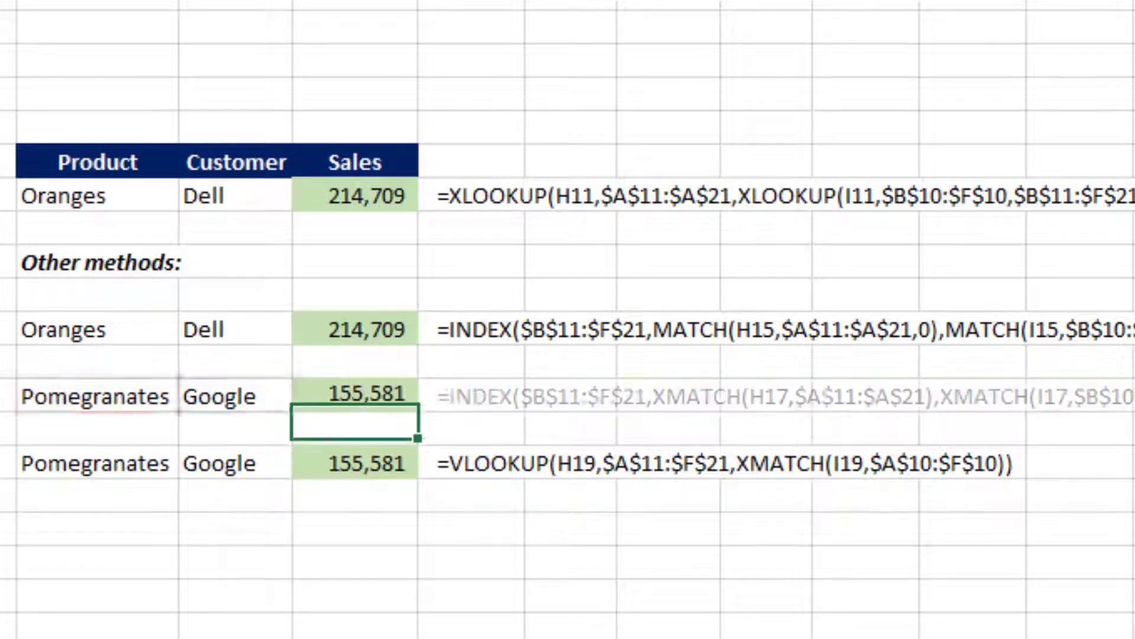
- Change the product in H17 to Oranges to test the INDEX/XMATCH formula
{"action": "key", "text": "Up"}
{"action": "key", "text": "Left"}
{"action": "key", "text": "Left"}
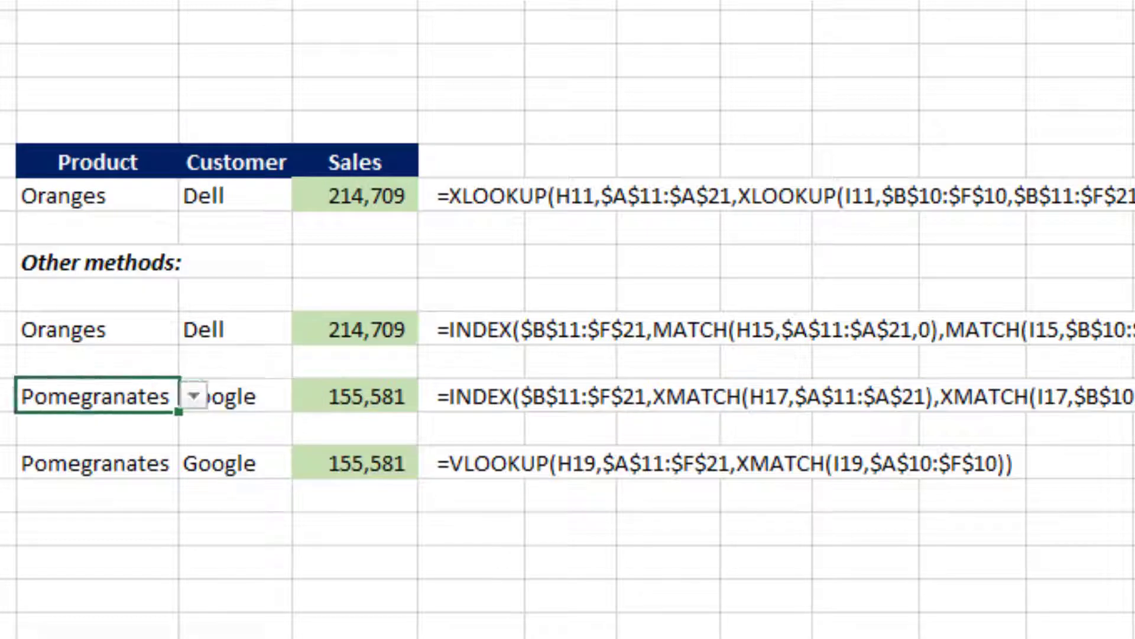
{"action": "key", "text": "alt+Down"}
{"action": "key", "text": "Up"}
{"action": "key", "text": "Up"}
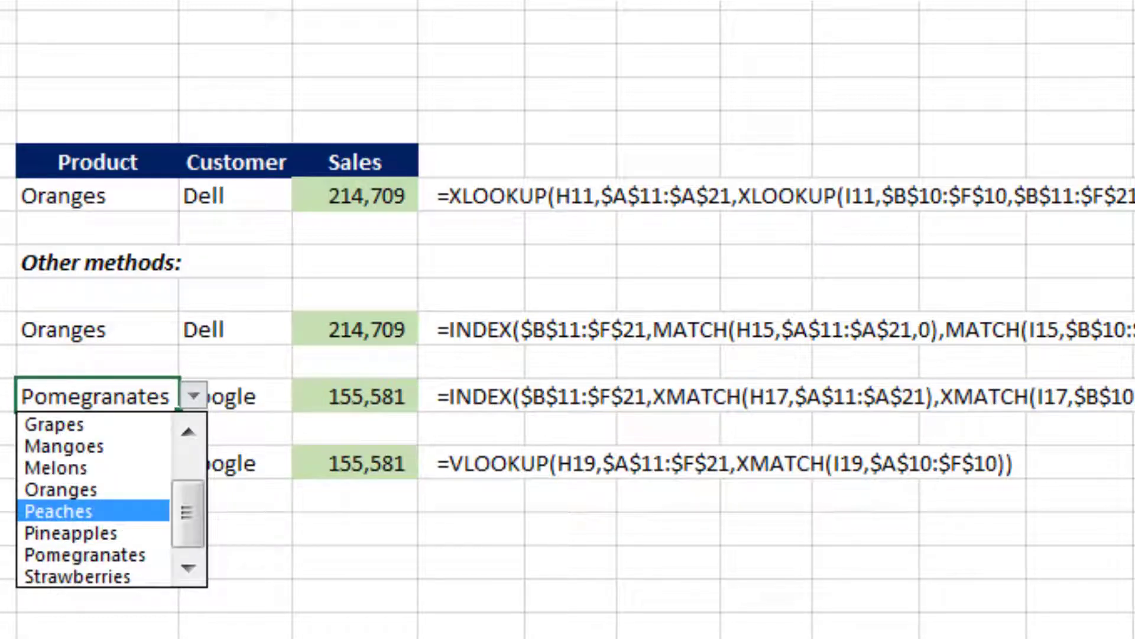
{"action": "key", "text": "Up"}
{"action": "key", "text": "Return"}
{"action": "key", "text": "Right"}
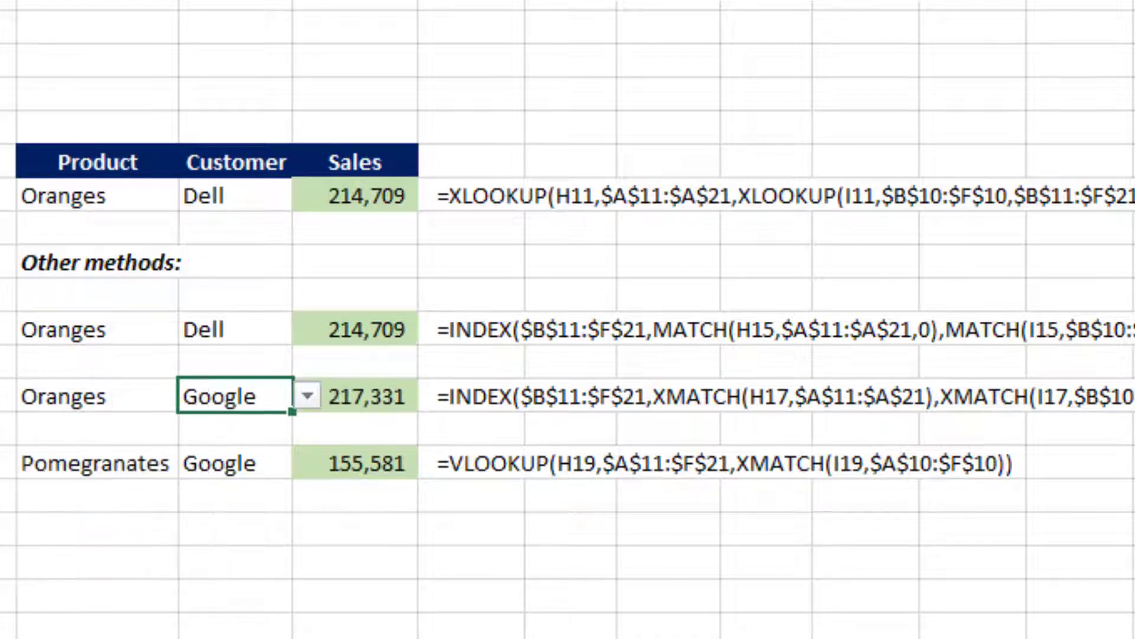
- Change the customer in I17 to Dell
{"action": "key", "text": "alt+Down"}
{"action": "key", "text": "Up"}
{"action": "key", "text": "Escape"}
{"action": "key", "text": "alt+Down"}
{"action": "key", "text": "Up"}
{"action": "key", "text": "Return"}
{"action": "key", "text": "Right"}
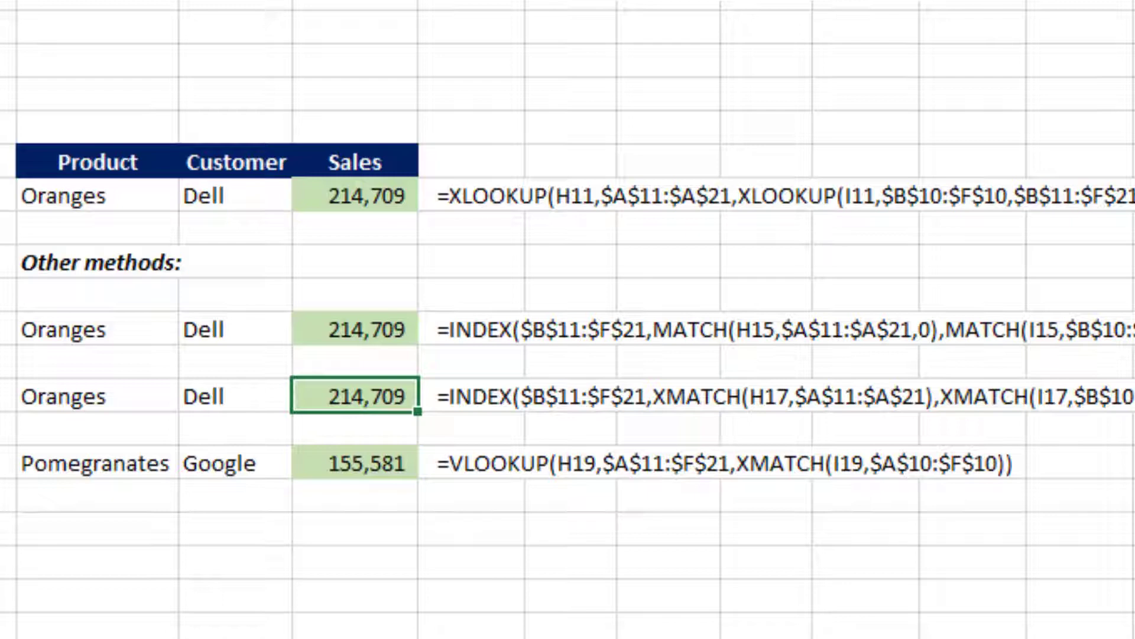
- Replace the formula in J19 with a VLOOKUP that takes the product in H19 as its lookup value
{"action": "key", "text": "Down"}
{"action": "key", "text": "Down"}
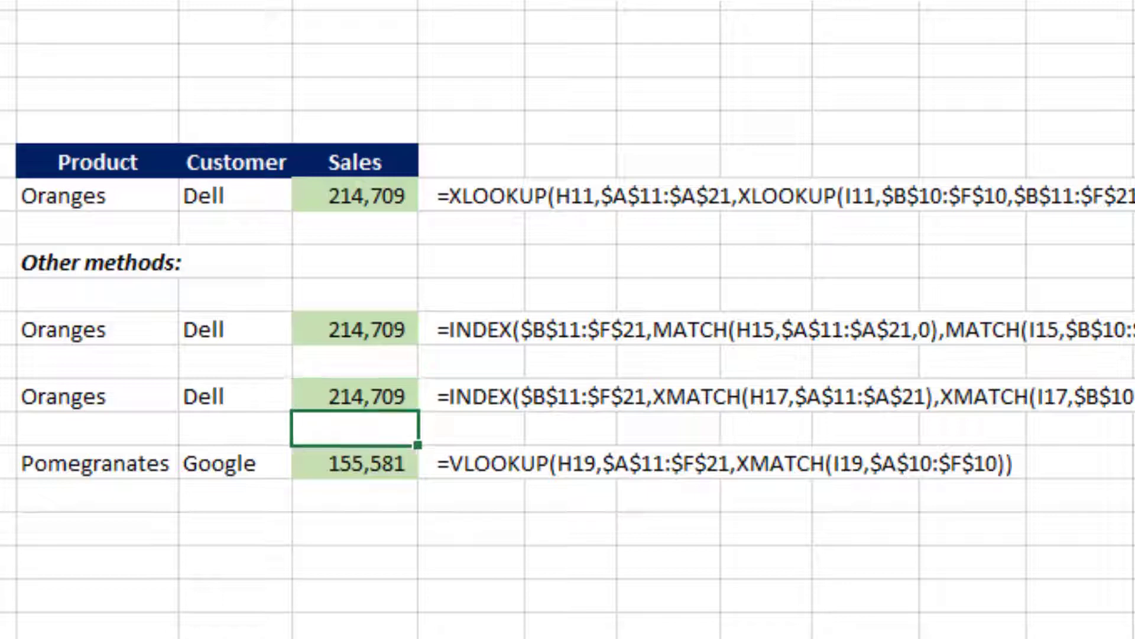
{"action": "key", "text": "Delete"}
{"action": "type", "text": "=vl"}
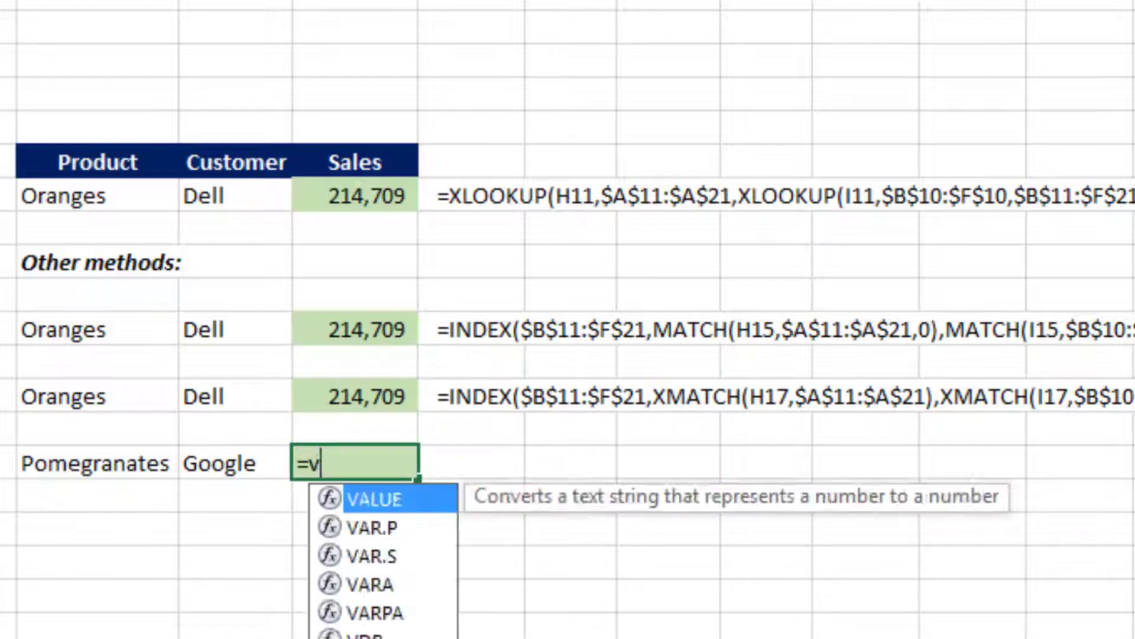
{"action": "key", "text": "Tab"}
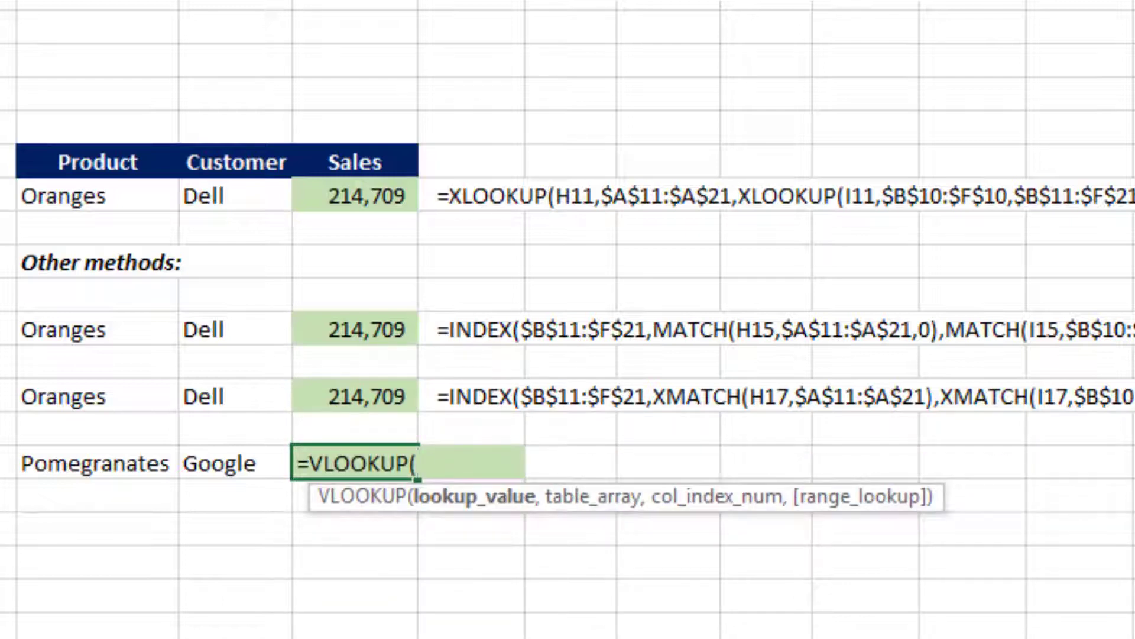
{"action": "key", "text": "Left"}
{"action": "key", "text": "Left"}
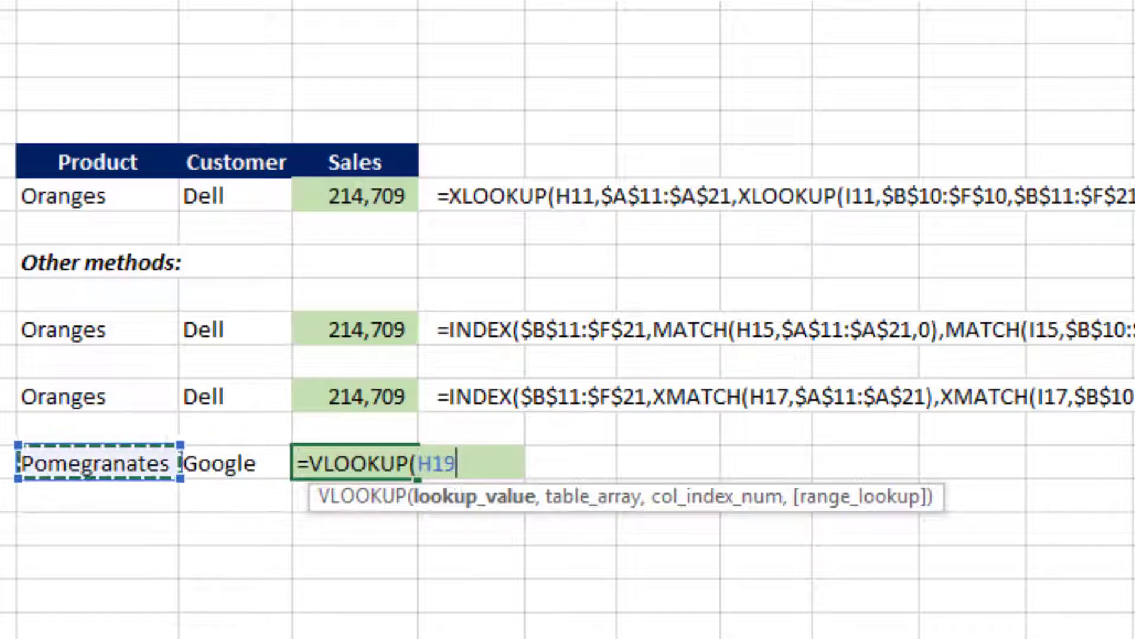
{"action": "type", "text": ","}
- Give the J19 VLOOKUP the absolute table array $A$11:$F$21, covering the product names and all customer sales columns
{"action": "key", "text": "ctrl+Left"}
{"action": "key", "text": "ctrl+Left"}
{"action": "key", "text": "ctrl+Left"}
{"action": "key", "text": "ctrl+Left"}
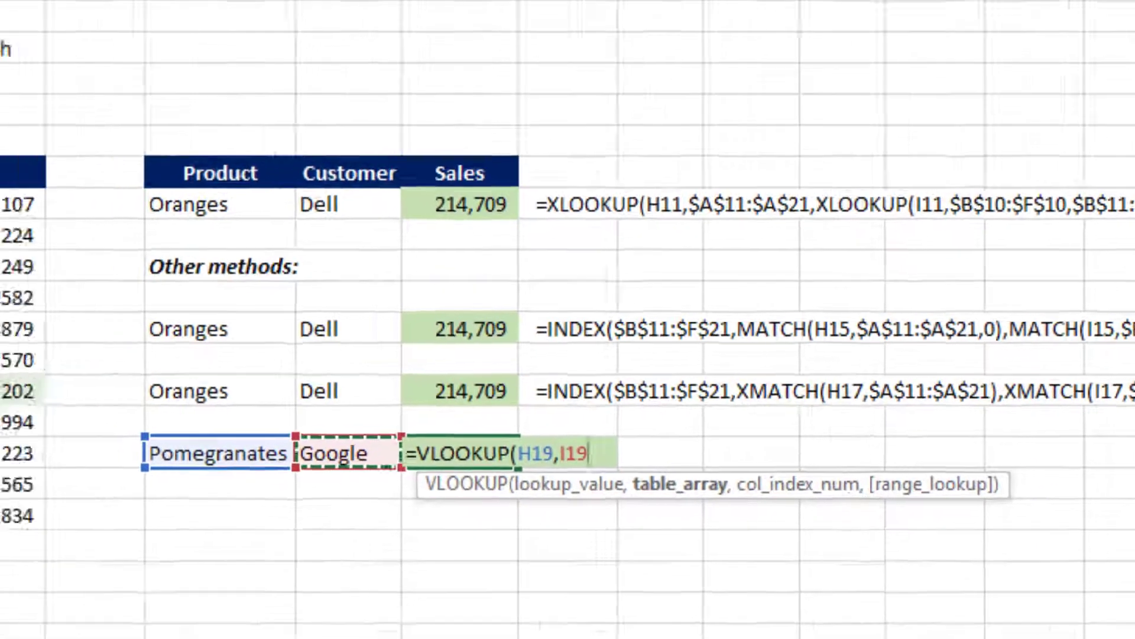
{"action": "key", "text": "ctrl+Up"}
{"action": "key", "text": "Down"}
{"action": "key", "text": "ctrl+shift+Right"}
{"action": "key", "text": "ctrl+shift+Down"}
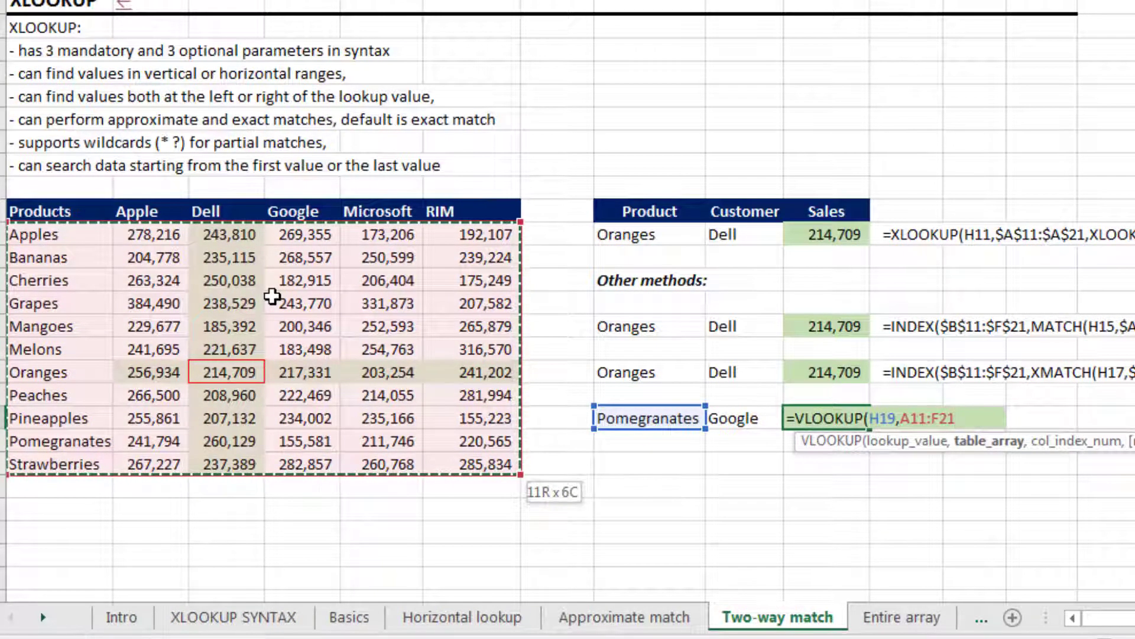
{"action": "key", "text": "F4"}
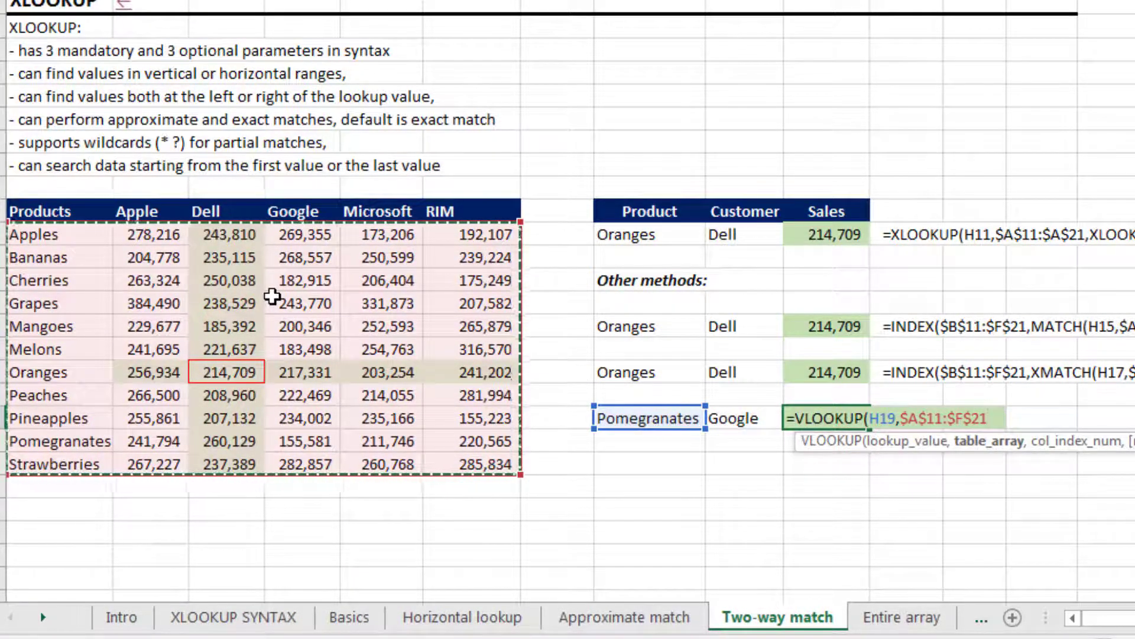
{"action": "type", "text": ","}
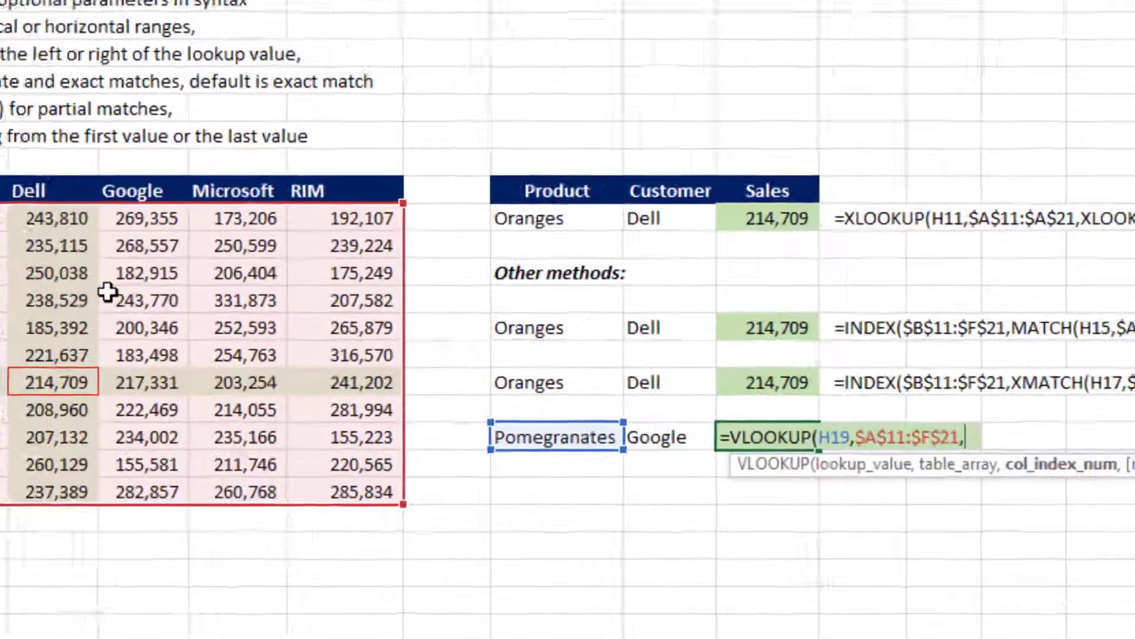
- Nest an XMATCH as the VLOOKUP's column index number, with the customer in I19 as its lookup value
{"action": "type", "text": "xm"}
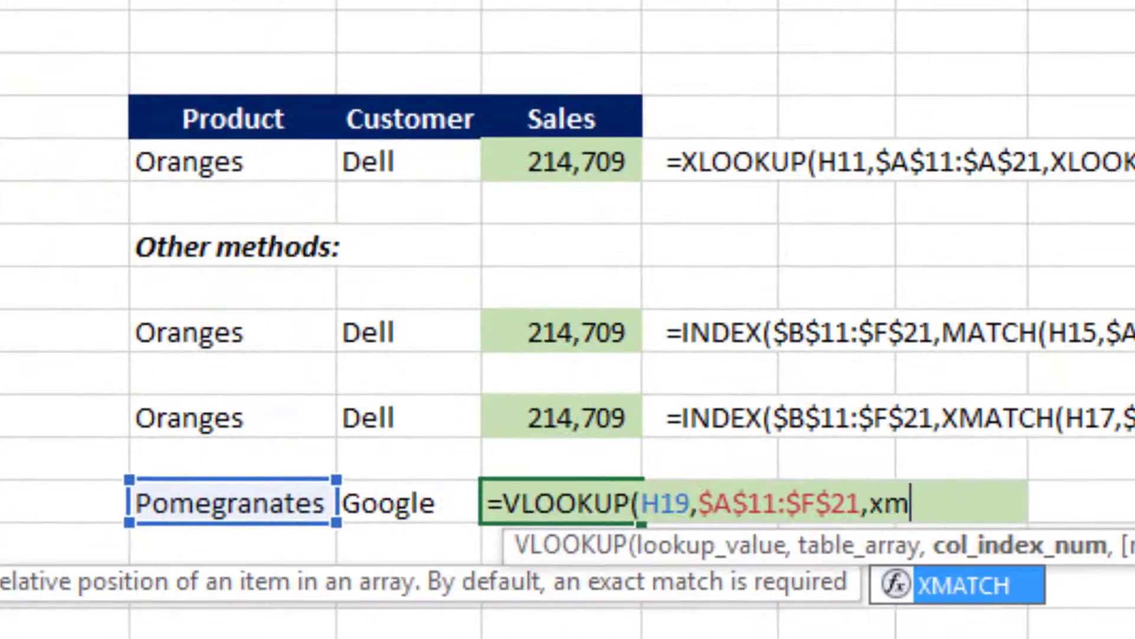
{"action": "key", "text": "Tab"}
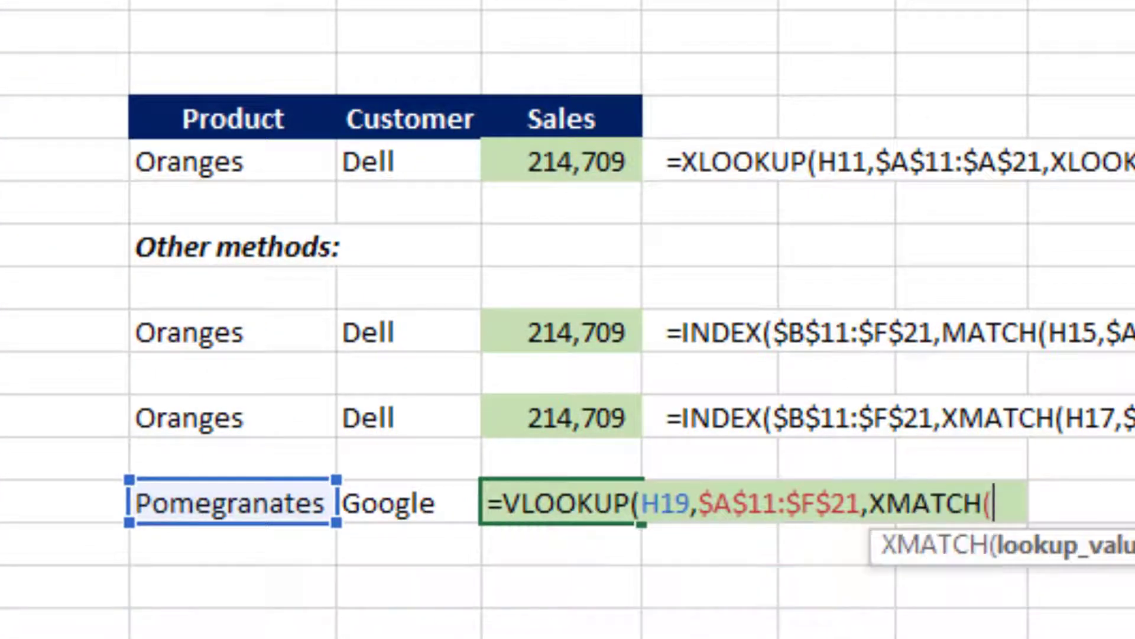
{"action": "key", "text": "Left"}
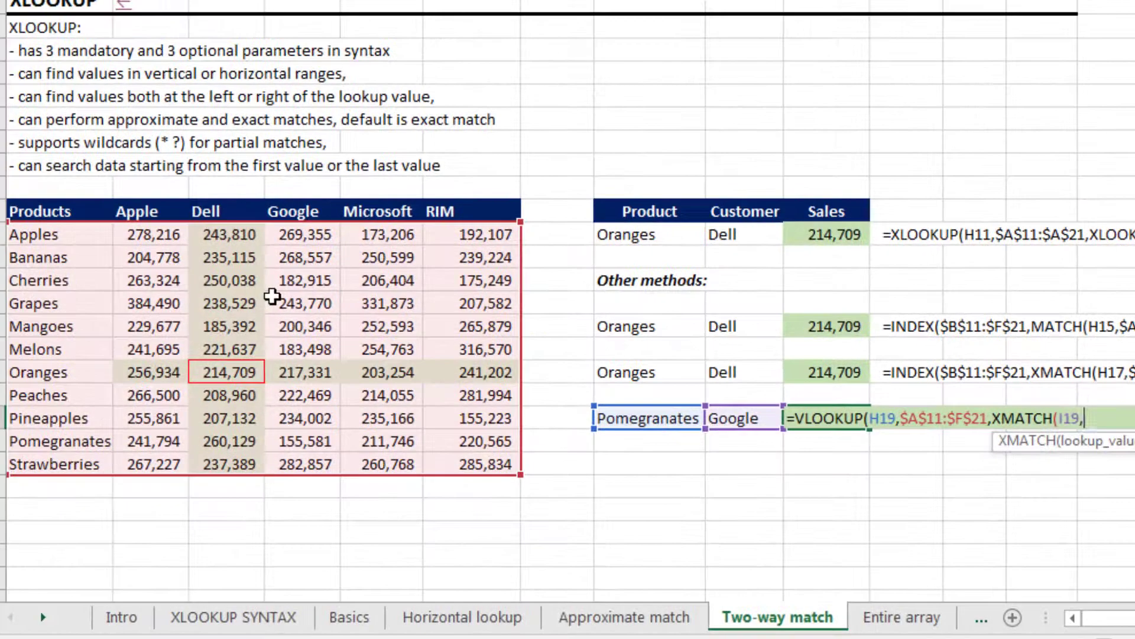
{"action": "type", "text": ","}
- Give the nested XMATCH the absolute lookup array $A$10:$F$10, including the Products header, and close the function
{"action": "key", "text": "Left"}
{"action": "key", "text": "Left"}
{"action": "key", "text": "Left"}
{"action": "key", "text": "Left"}
{"action": "key", "text": "Left"}
{"action": "key", "text": "Left"}
{"action": "key", "text": "Left"}
{"action": "key", "text": "Left"}
{"action": "key", "text": "Left"}
{"action": "key", "text": "Up"}
{"action": "key", "text": "Up"}
{"action": "key", "text": "Up"}
{"action": "key", "text": "Up"}
{"action": "key", "text": "Up"}
{"action": "key", "text": "Up"}
{"action": "key", "text": "Up"}
{"action": "key", "text": "Up"}
{"action": "key", "text": "Up"}
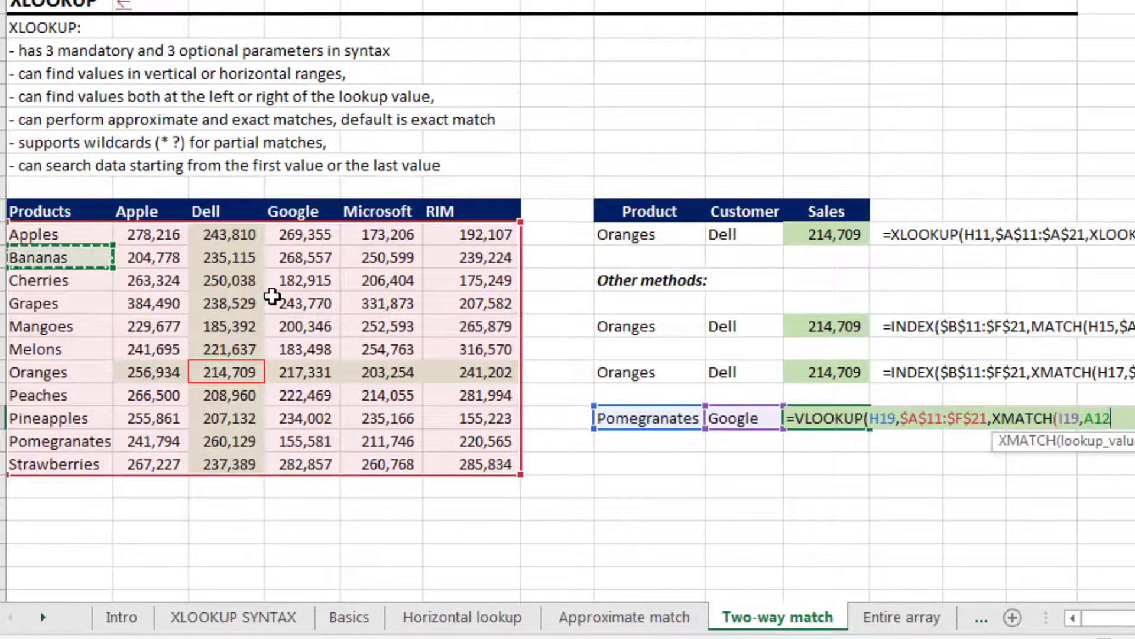
{"action": "key", "text": "Right"}
{"action": "key", "text": "Left"}
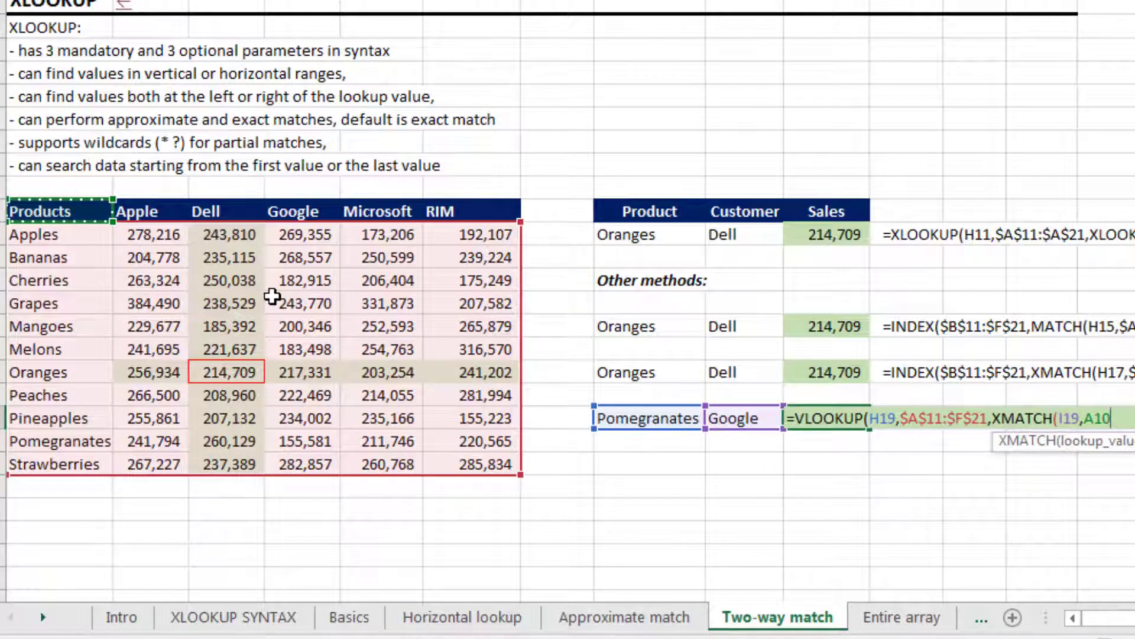
{"action": "key", "text": "shift+Right"}
{"action": "key", "text": "shift+Right"}
{"action": "key", "text": "shift+Right"}
{"action": "key", "text": "shift+Right"}
{"action": "key", "text": "shift+Right"}
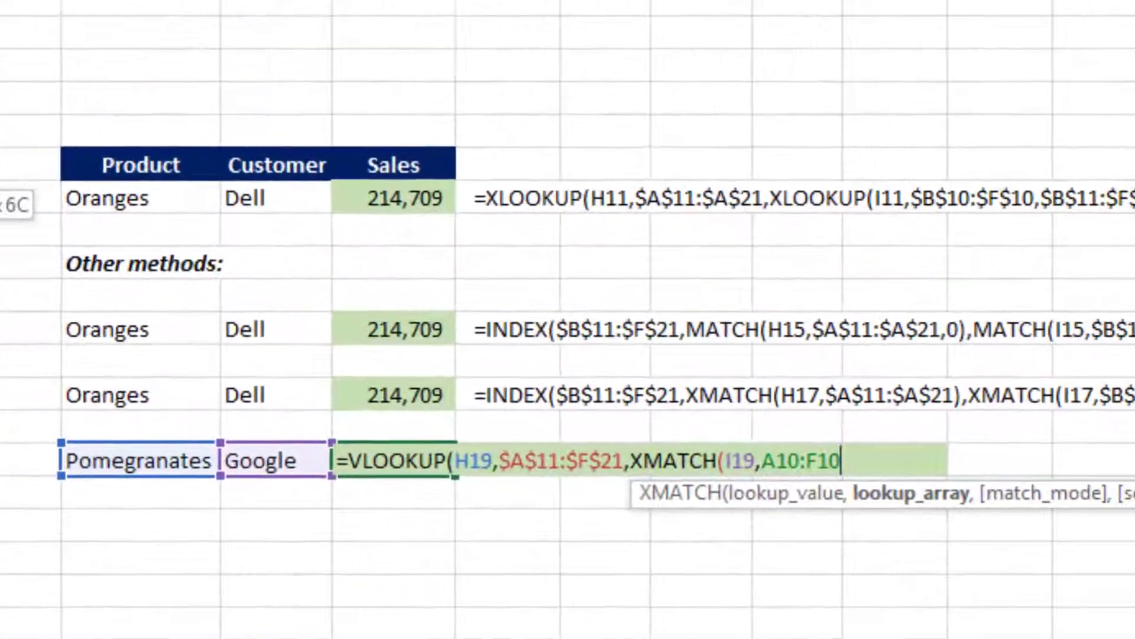
{"action": "key", "text": "F4"}
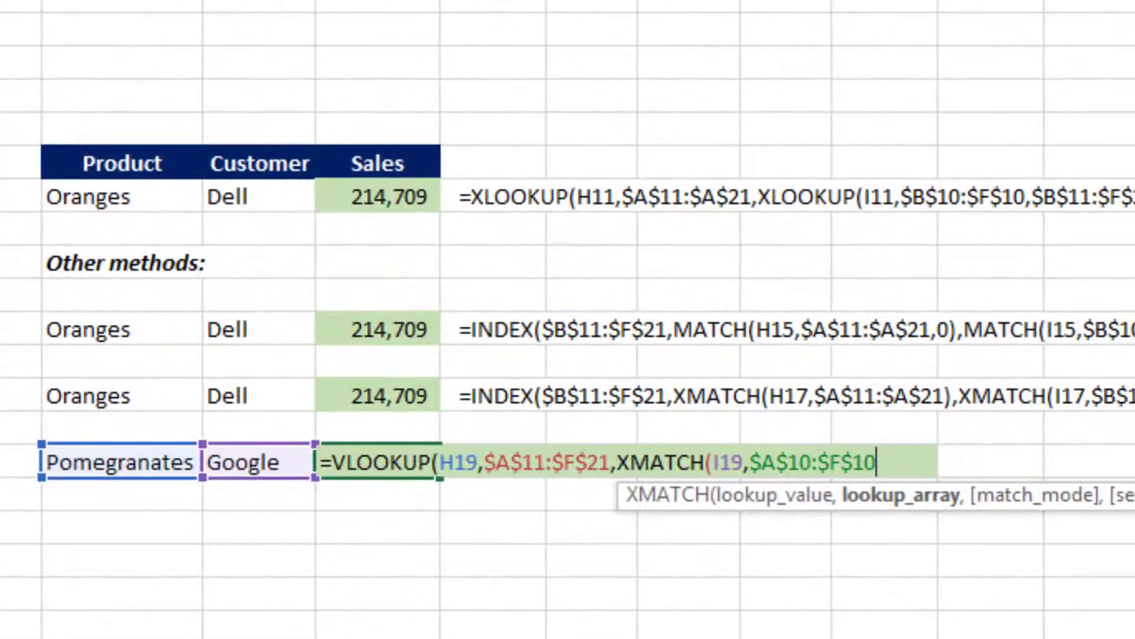
{"action": "type", "text": ")"}
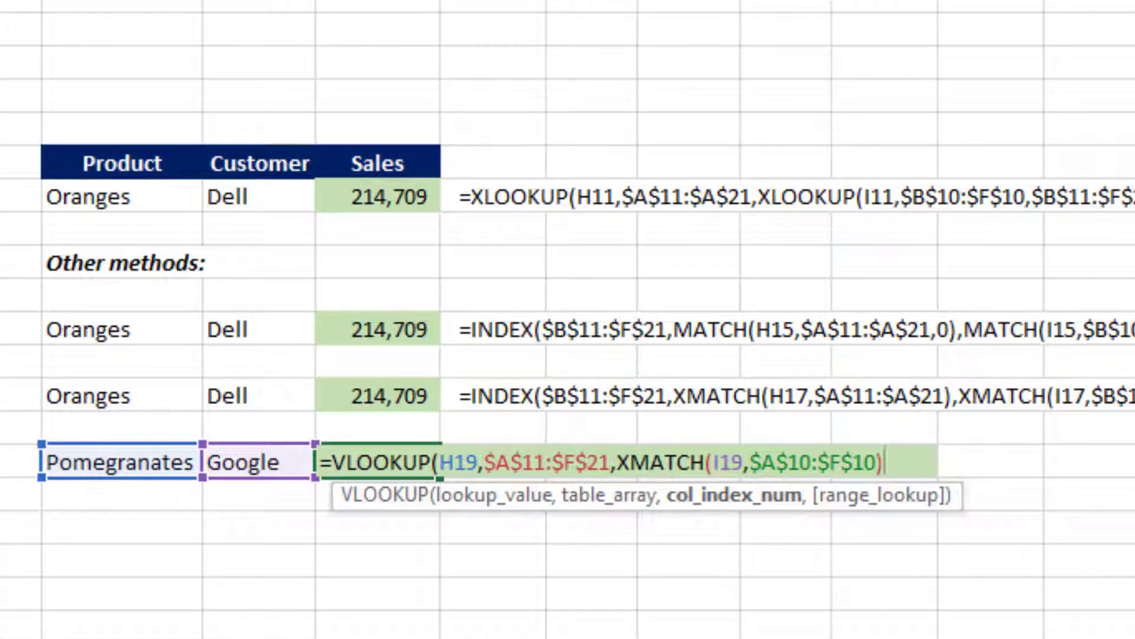
- Set the VLOOKUP's range lookup to 0 for an exact match and complete the J19 formula
{"action": "type", "text": ","}
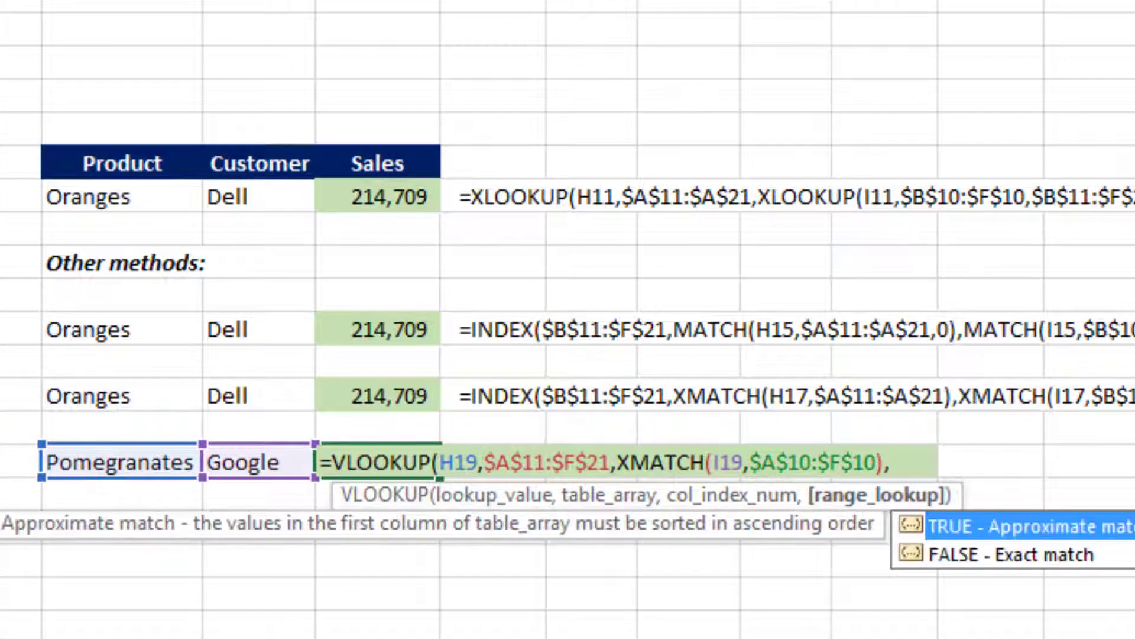
{"action": "type", "text": "0)"}
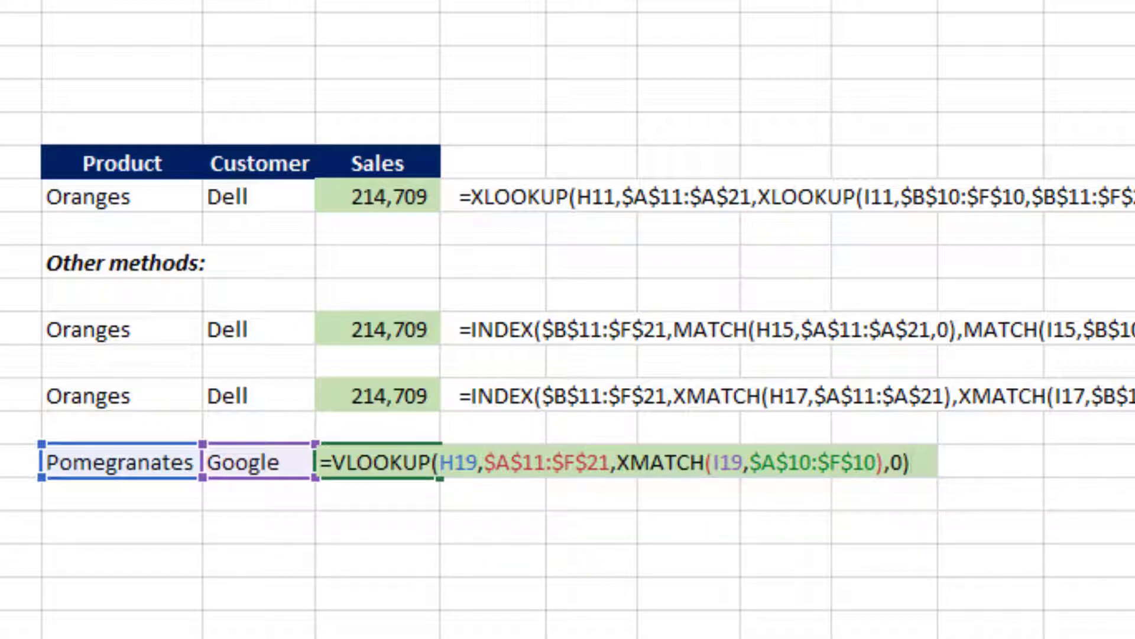
{"action": "key", "text": "Return"}
- Change the product in H19 to Oranges to test the VLOOKUP/XMATCH formula
{"action": "key", "text": "Up"}
{"action": "key", "text": "Left"}
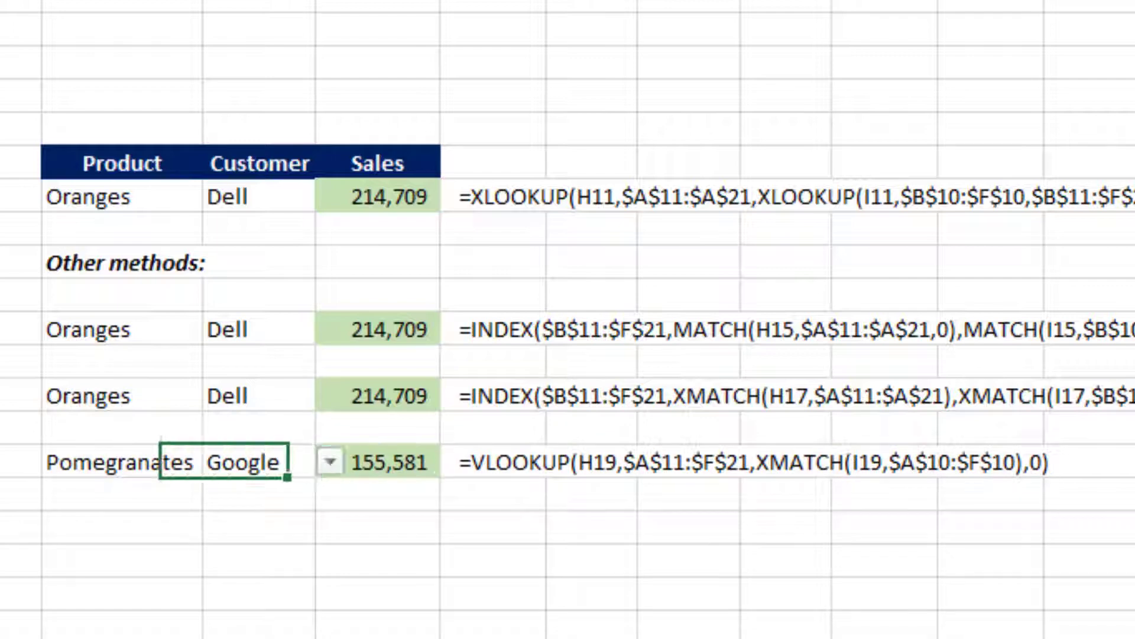
{"action": "key", "text": "Left"}
{"action": "key", "text": "alt+Down"}
{"action": "key", "text": "Up"}
{"action": "key", "text": "Up"}
{"action": "key", "text": "Up"}
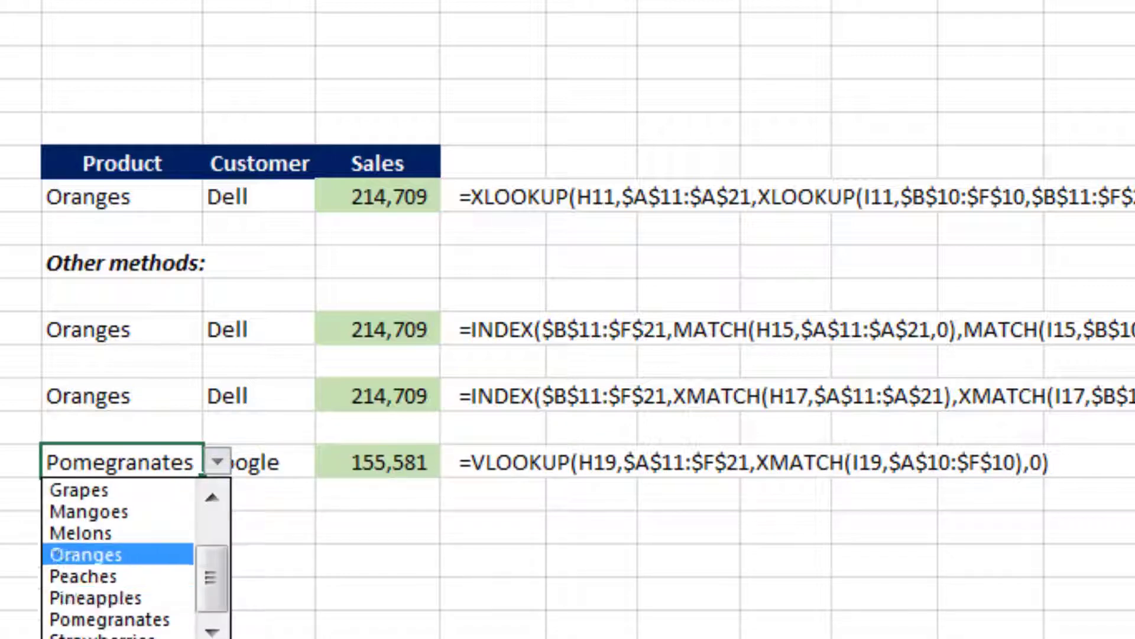
{"action": "key", "text": "Return"}
- Change the customer in I19 to Dell
{"action": "key", "text": "Right"}
{"action": "key", "text": "alt+Down"}
{"action": "key", "text": "Up"}
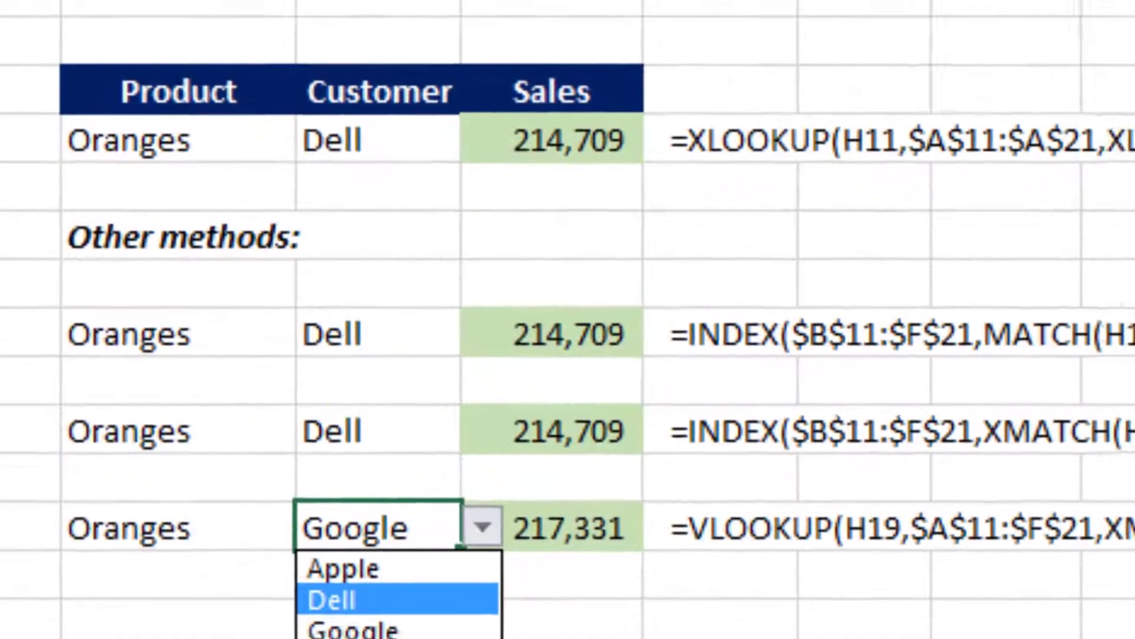
{"action": "key", "text": "Return"}
{"action": "key", "text": "Right"}
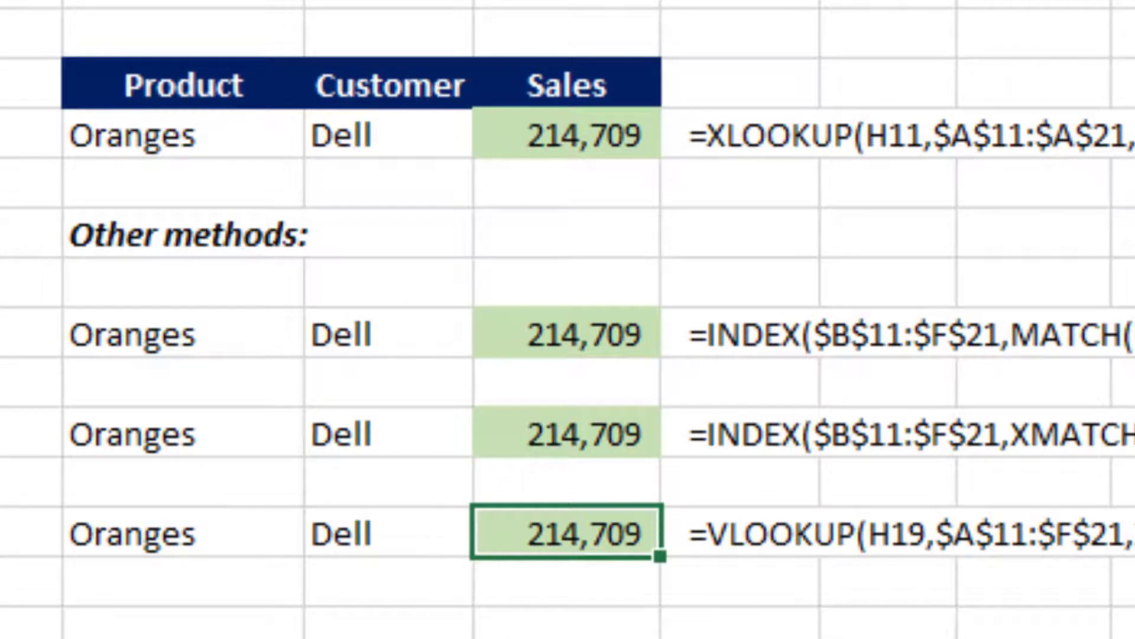
- Compare the Sales results of the nested XLOOKUP, INDEX/MATCH, INDEX/XMATCH and VLOOKUP/XMATCH formulas in column J
{"action": "key", "text": "Up"}
{"action": "key", "text": "Up"}
{"action": "key", "text": "Up"}
{"action": "key", "text": "Up"}
{"action": "key", "text": "Up"}
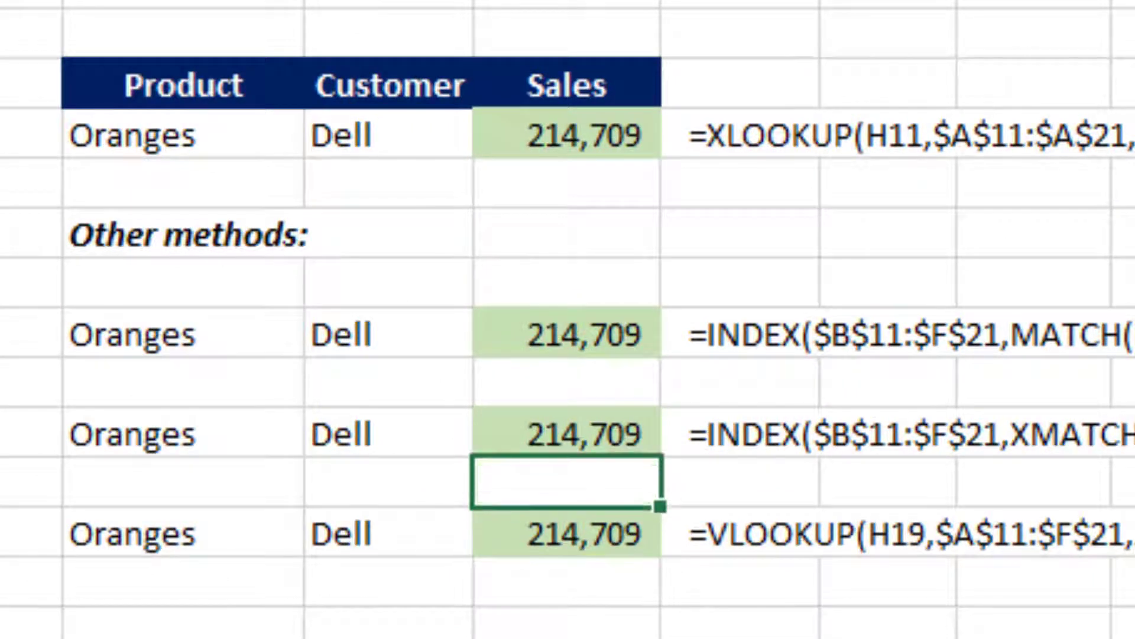
{"action": "key", "text": "Down"}
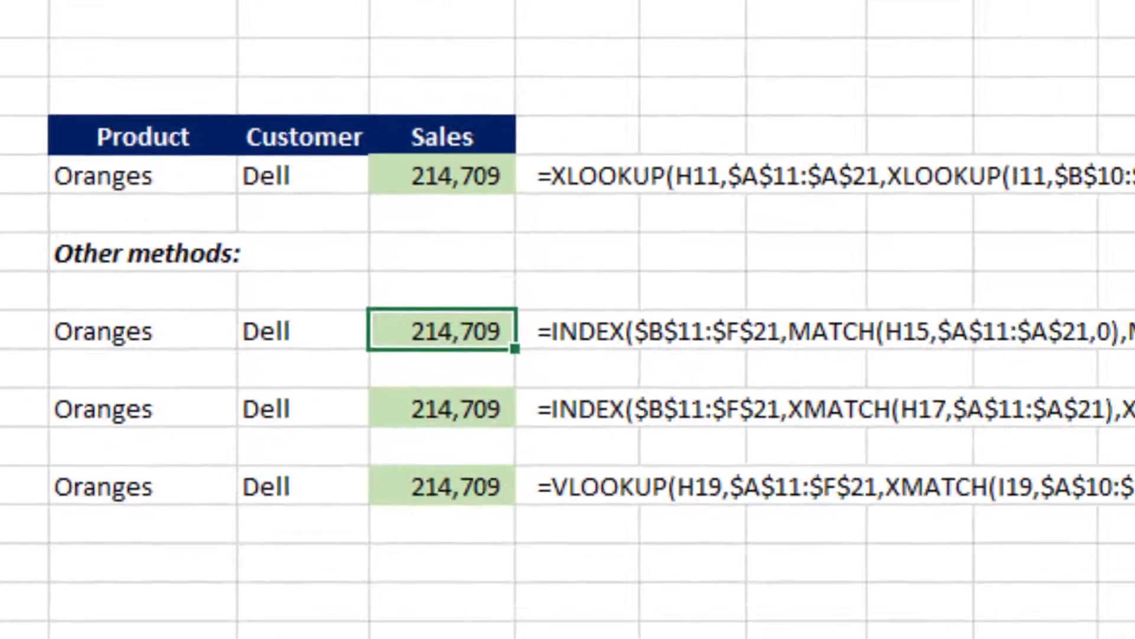
{"action": "key", "text": "Down"}
{"action": "key", "text": "Down"}
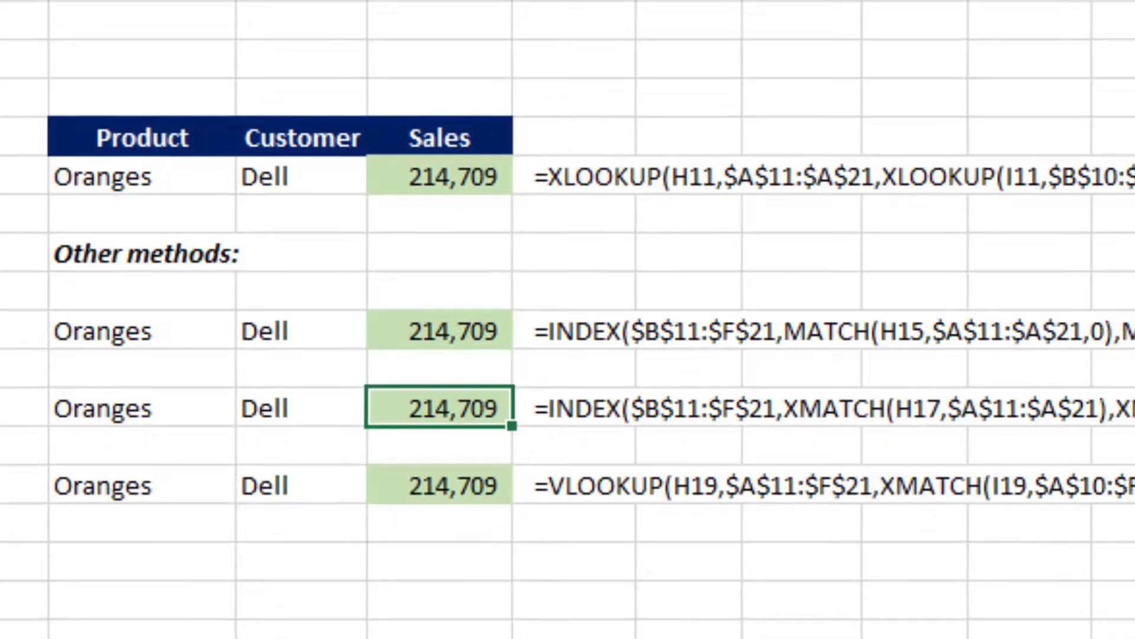
{"action": "key", "text": "Down"}
{"action": "key", "text": "Down"}
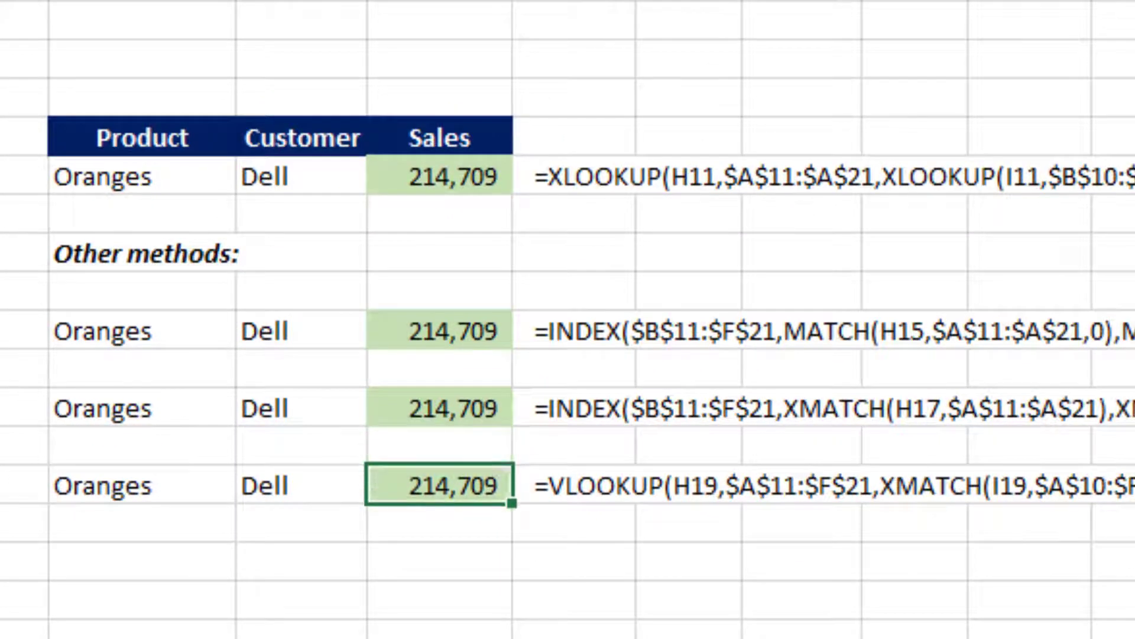
{"action": "key", "text": "Up"}
{"action": "key", "text": "Up"}
{"action": "key", "text": "Up"}
{"action": "key", "text": "Up"}
{"action": "key", "text": "Up"}
{"action": "key", "text": "Up"}
{"action": "key", "text": "Up"}
{"action": "key", "text": "Up"}
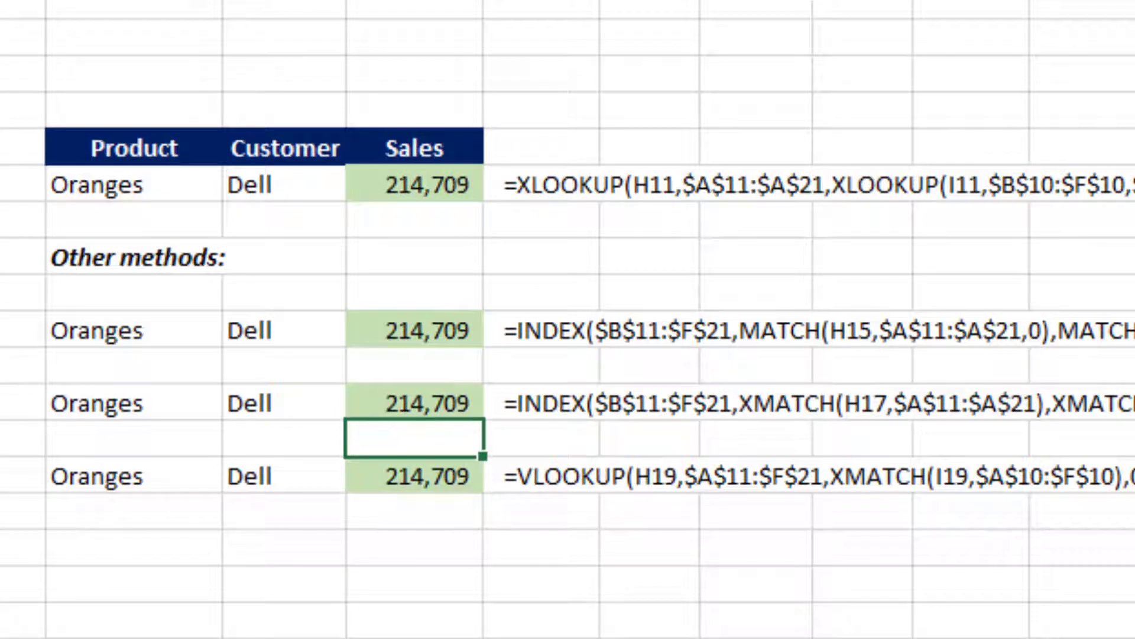